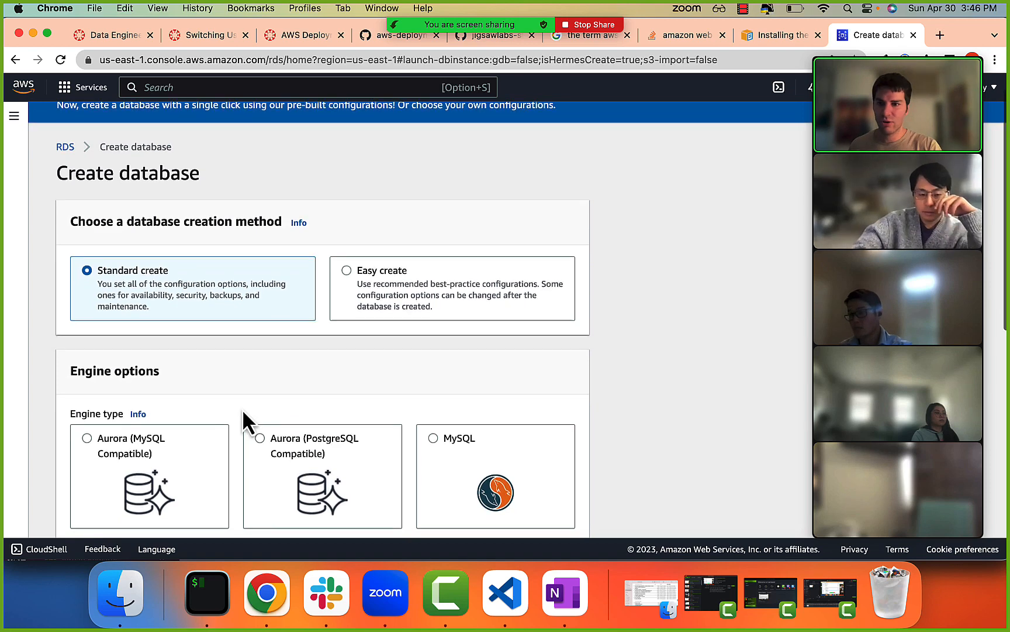
Keep PostgreSQL as the engine type and choose the Free tier template for the new database.
{"action": "scroll", "coordinate": [257, 413], "scroll_direction": "down", "scroll_amount": 5}
{"action": "scroll", "coordinate": [292, 357], "scroll_direction": "up", "scroll_amount": 3}
{"action": "scroll", "coordinate": [260, 350], "scroll_direction": "down", "scroll_amount": 5}
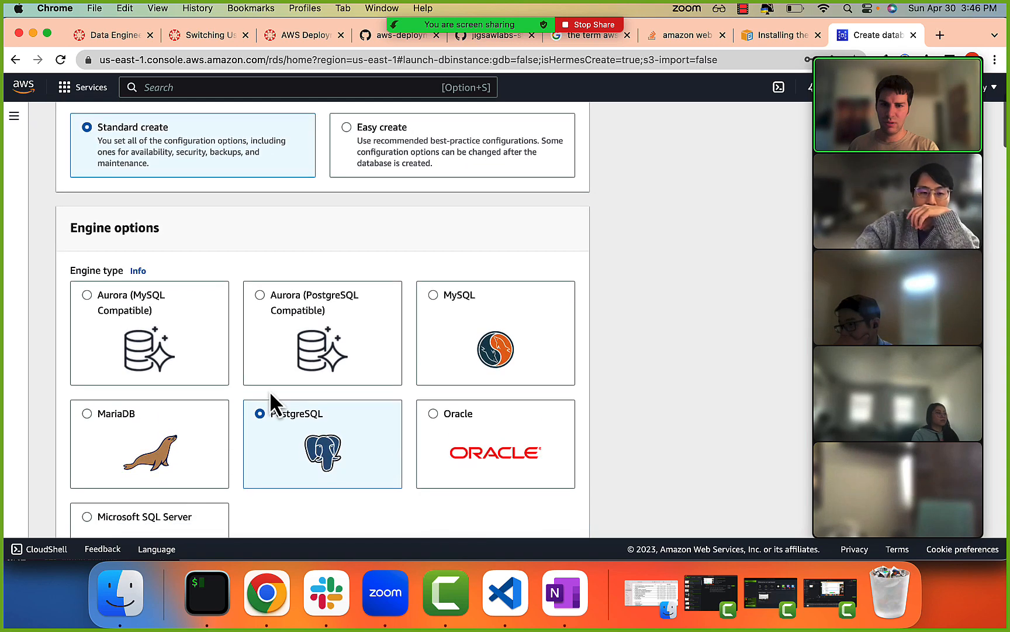
{"action": "scroll", "coordinate": [240, 386], "scroll_direction": "down", "scroll_amount": 2}
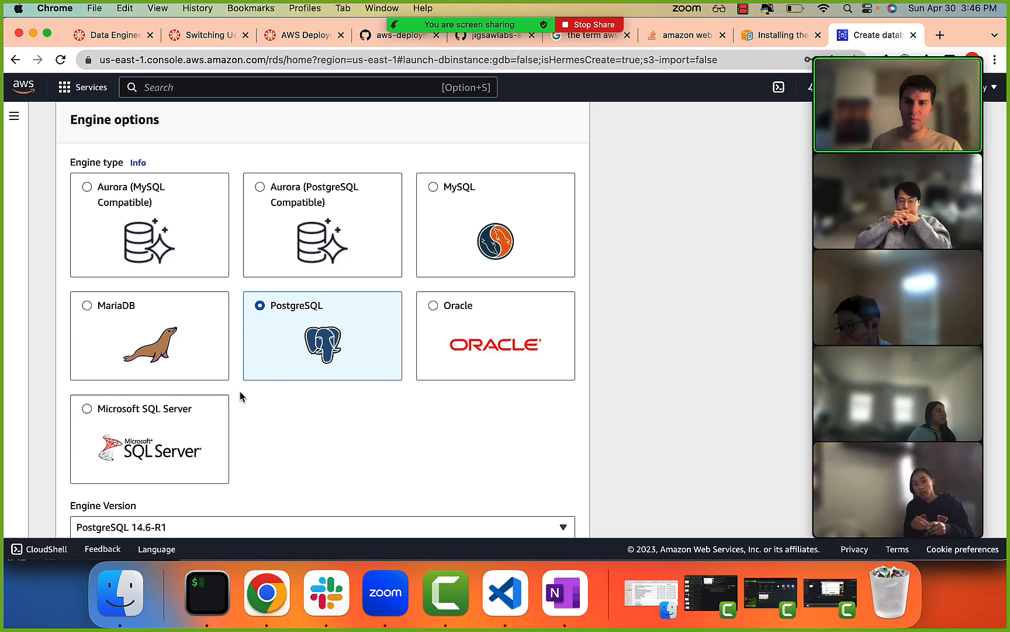
{"action": "scroll", "coordinate": [240, 391], "scroll_direction": "up", "scroll_amount": 3}
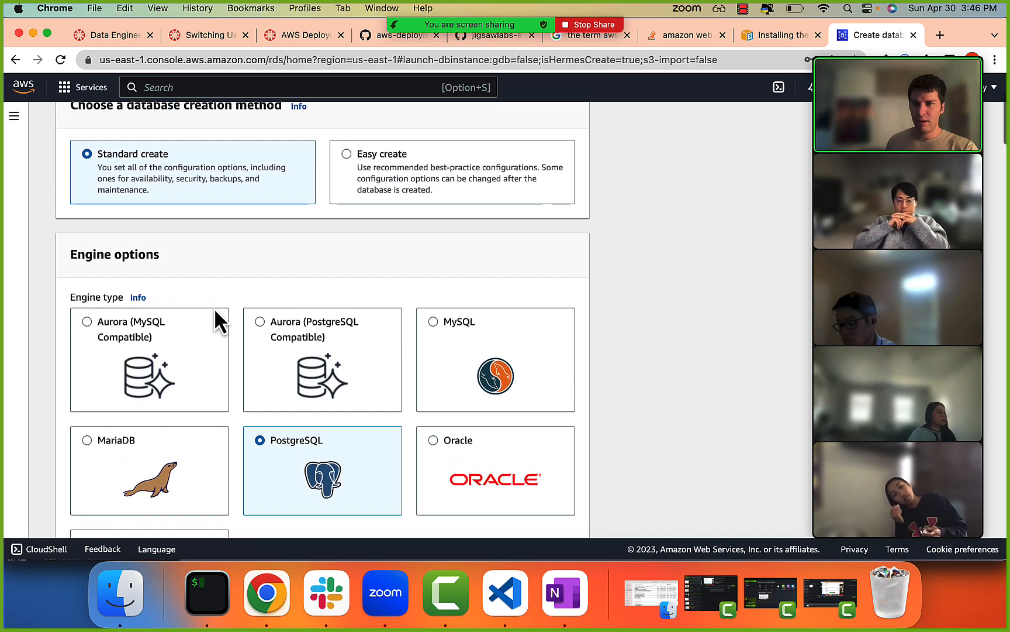
{"action": "scroll", "coordinate": [296, 400], "scroll_direction": "down", "scroll_amount": 9}
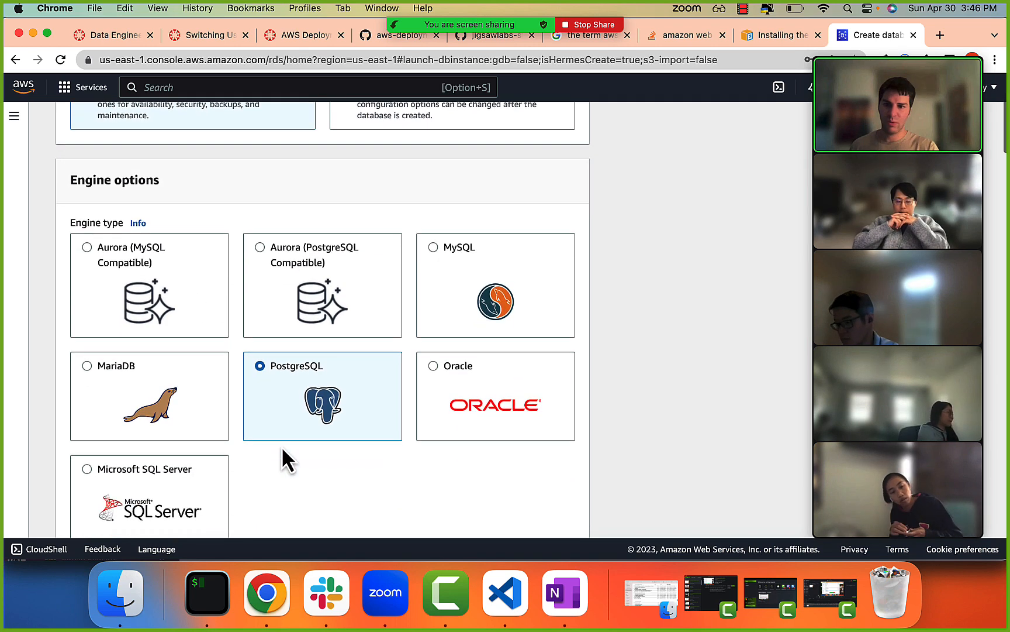
{"action": "scroll", "coordinate": [289, 398], "scroll_direction": "down", "scroll_amount": 2}
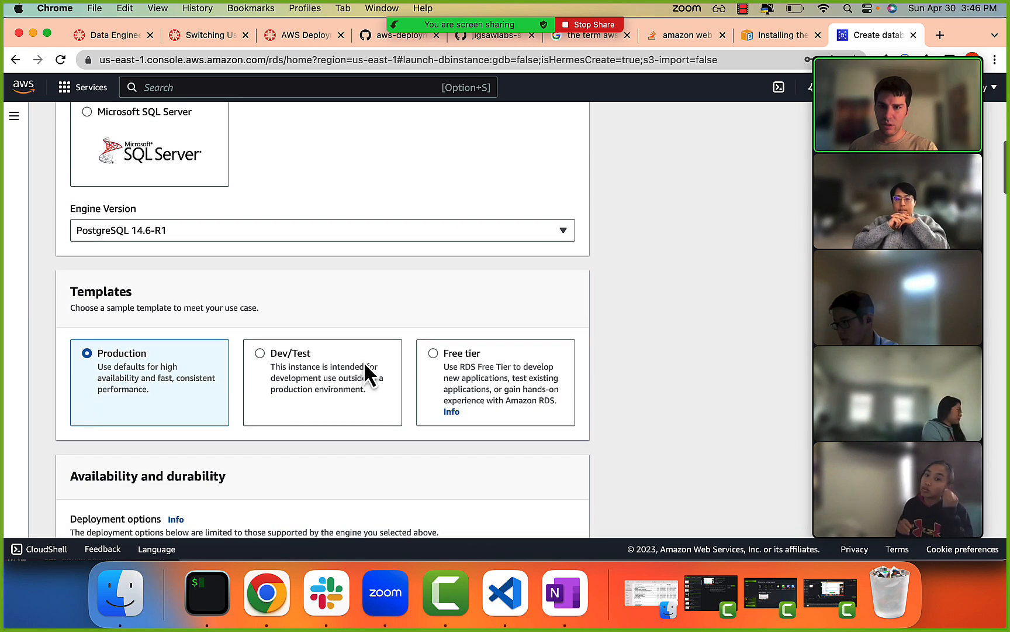
{"action": "left_click", "coordinate": [435, 358]}
{"action": "scroll", "coordinate": [433, 378], "scroll_direction": "down", "scroll_amount": 4}
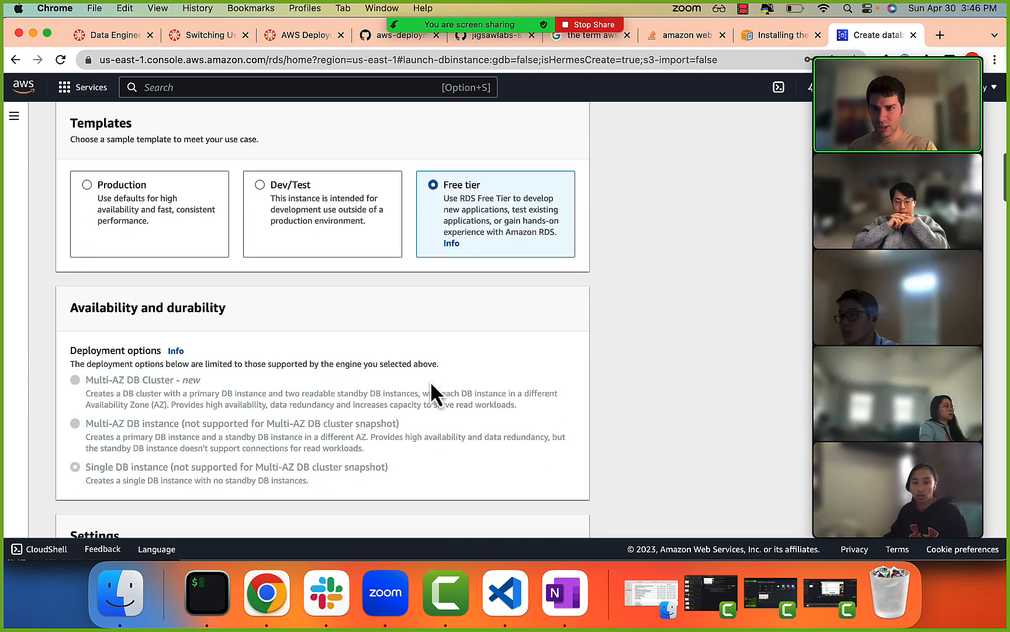
Switch the template to Production to compare its deployment options, and return it to Free tier.
{"action": "scroll", "coordinate": [246, 393], "scroll_direction": "up", "scroll_amount": 1}
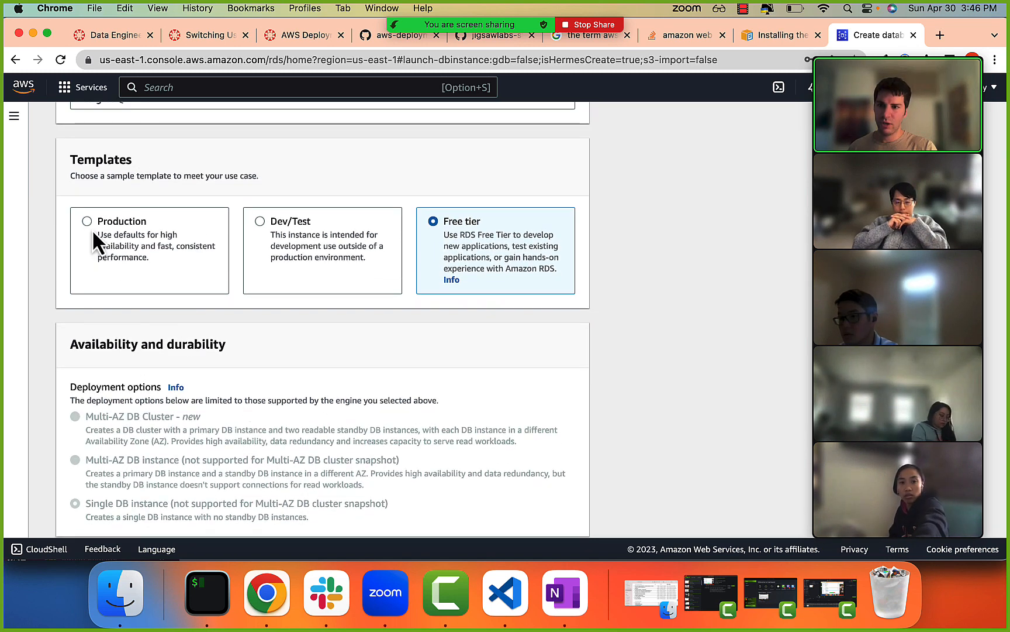
{"action": "left_click", "coordinate": [94, 232]}
{"action": "scroll", "coordinate": [108, 270], "scroll_direction": "down", "scroll_amount": 3}
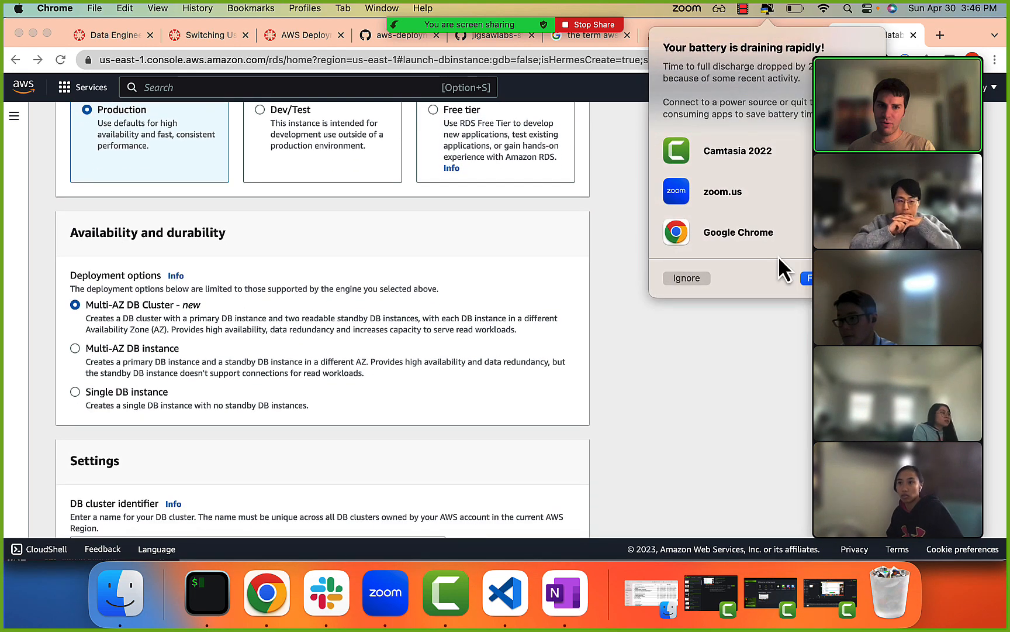
{"action": "left_click", "coordinate": [687, 279]}
{"action": "scroll", "coordinate": [451, 284], "scroll_direction": "up", "scroll_amount": 5}
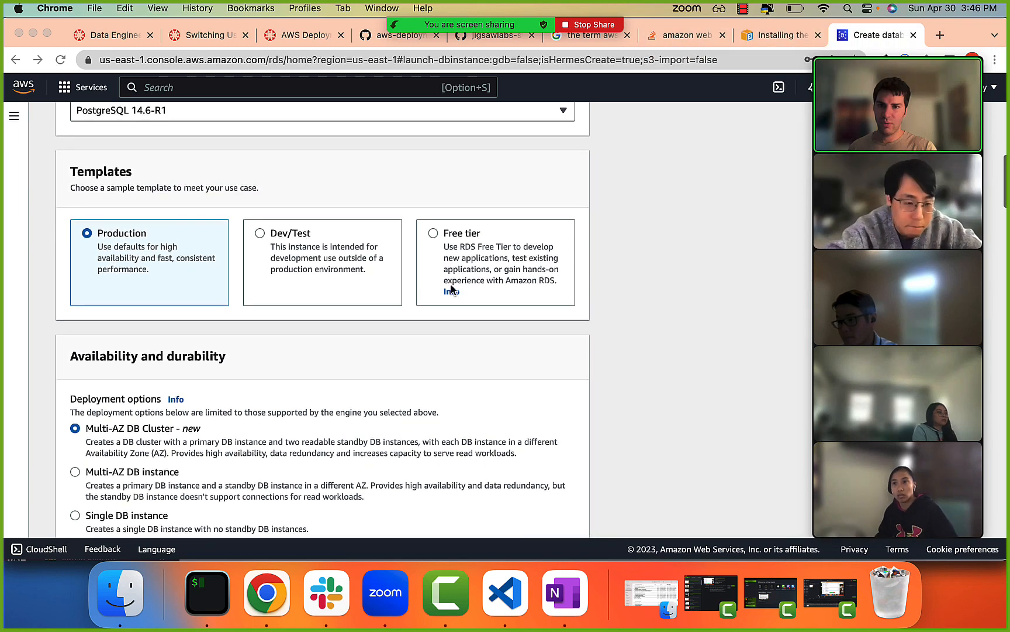
{"action": "scroll", "coordinate": [431, 279], "scroll_direction": "down", "scroll_amount": 5}
{"action": "scroll", "coordinate": [433, 231], "scroll_direction": "up", "scroll_amount": 1}
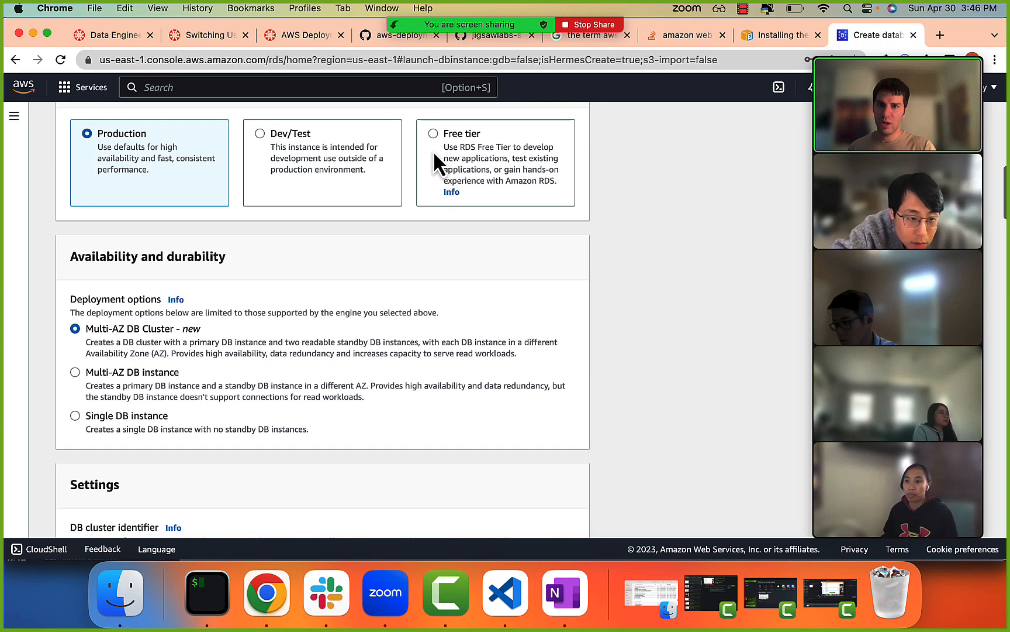
{"action": "left_click", "coordinate": [433, 134]}
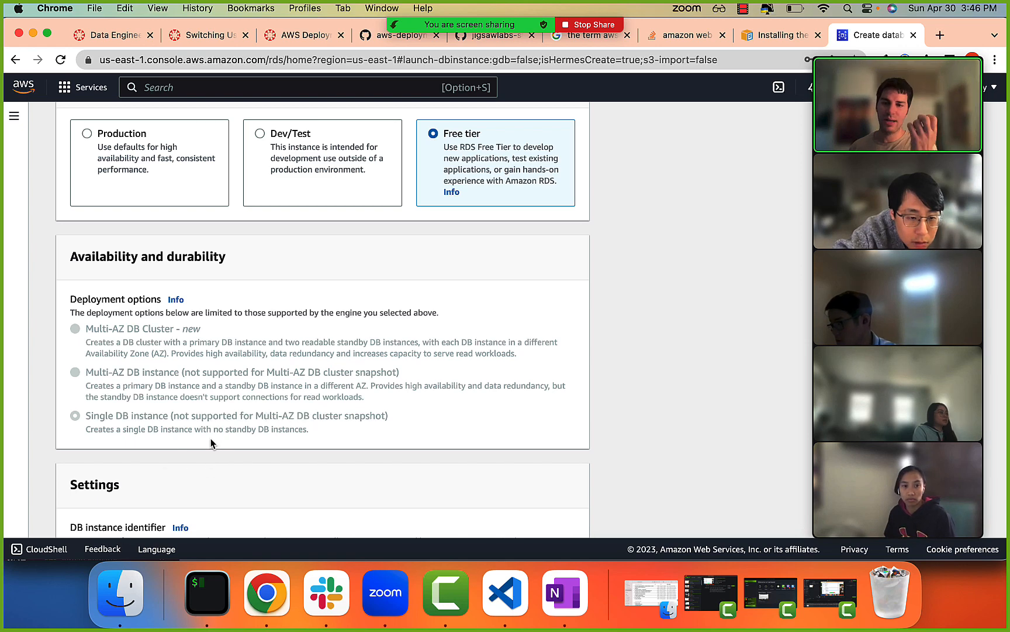
Review the availability and durability deployment options, the DB instance identifier and the master username.
{"action": "scroll", "coordinate": [211, 442], "scroll_direction": "down", "scroll_amount": 3}
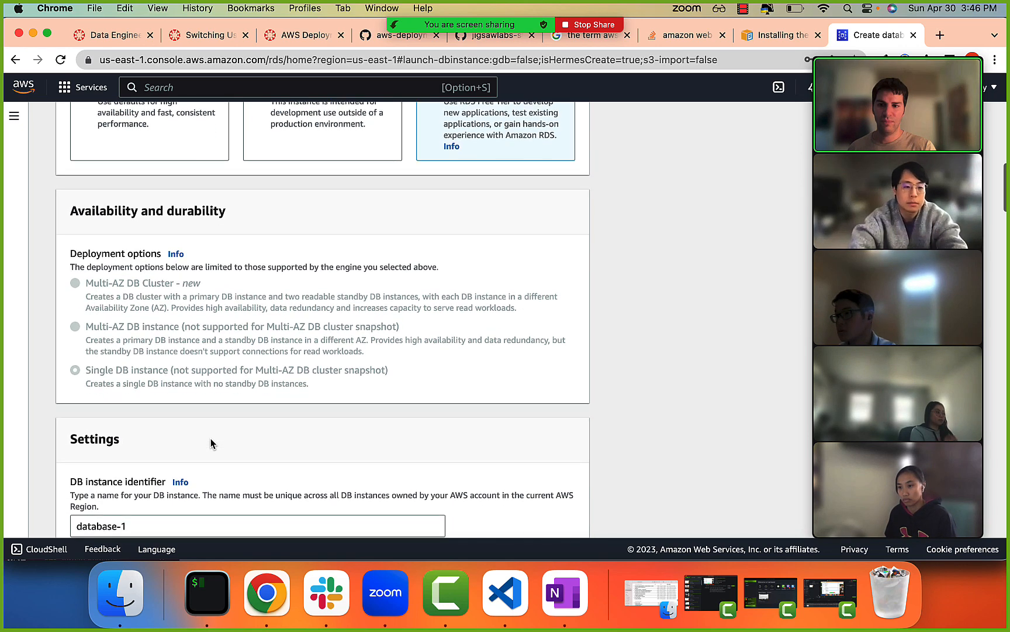
{"action": "scroll", "coordinate": [210, 440], "scroll_direction": "up", "scroll_amount": 2}
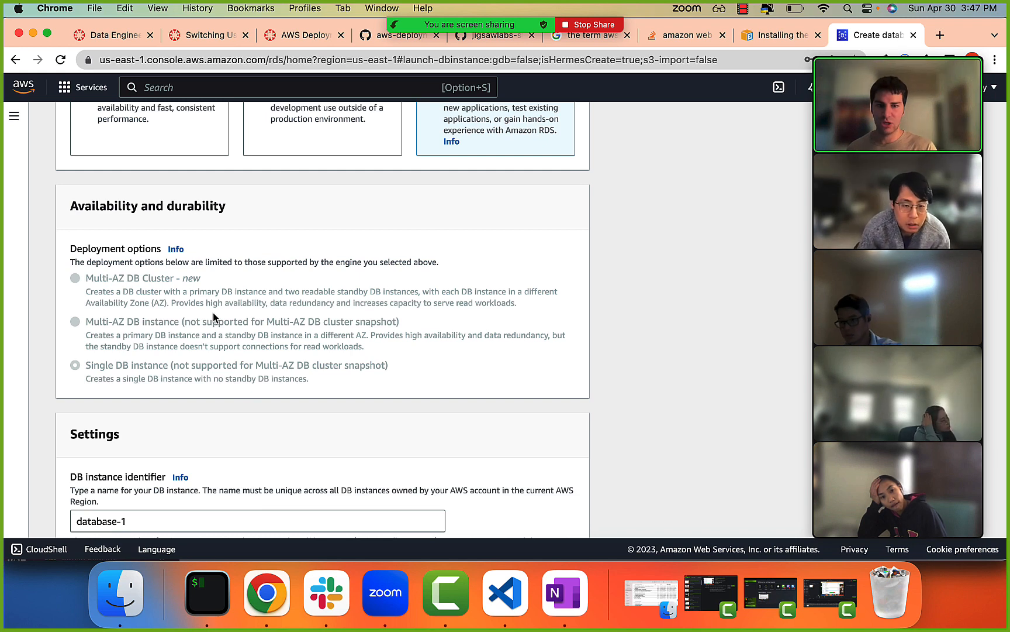
{"action": "scroll", "coordinate": [213, 313], "scroll_direction": "down", "scroll_amount": 5}
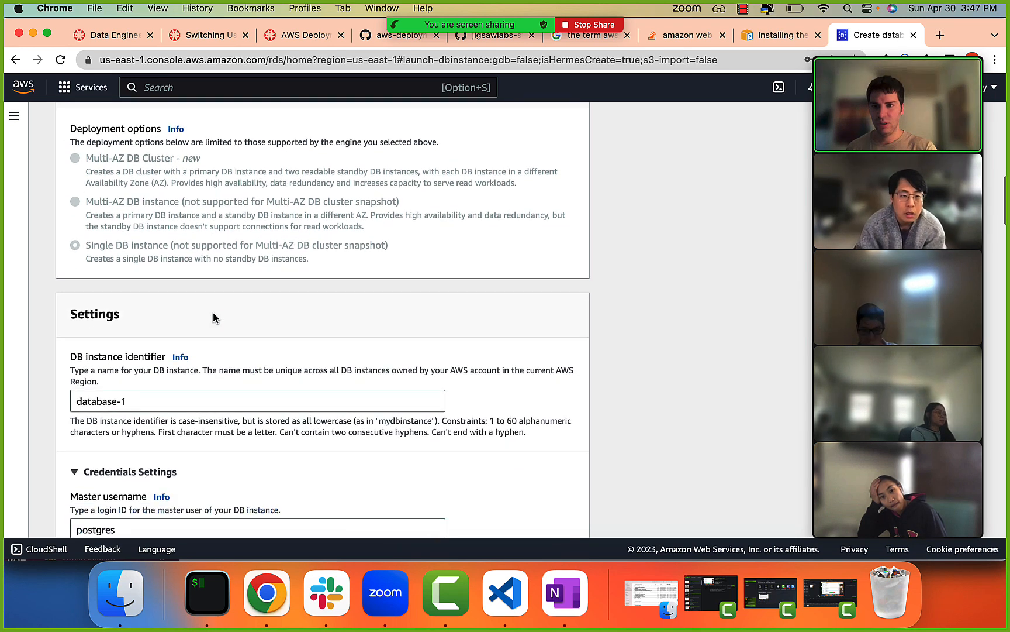
{"action": "scroll", "coordinate": [212, 320], "scroll_direction": "down", "scroll_amount": 1}
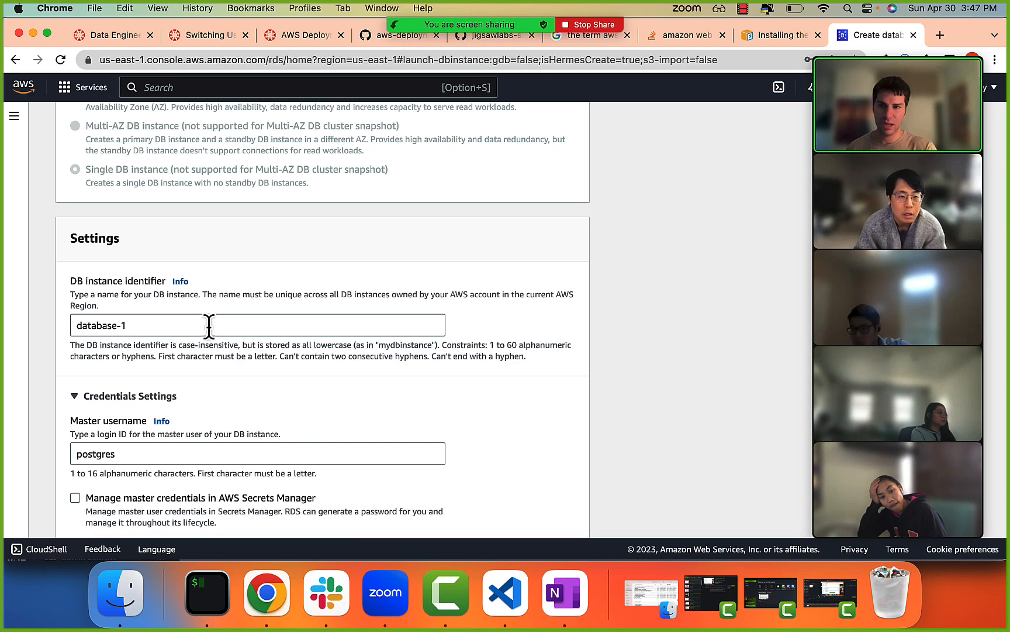
{"action": "scroll", "coordinate": [153, 280], "scroll_direction": "up", "scroll_amount": 6}
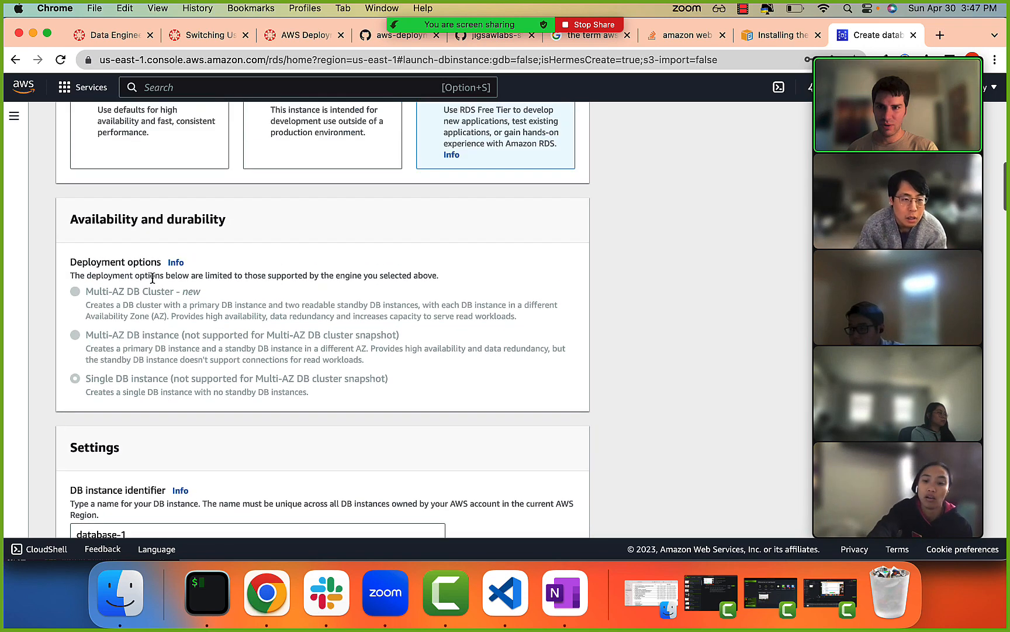
{"action": "scroll", "coordinate": [102, 310], "scroll_direction": "down", "scroll_amount": 7}
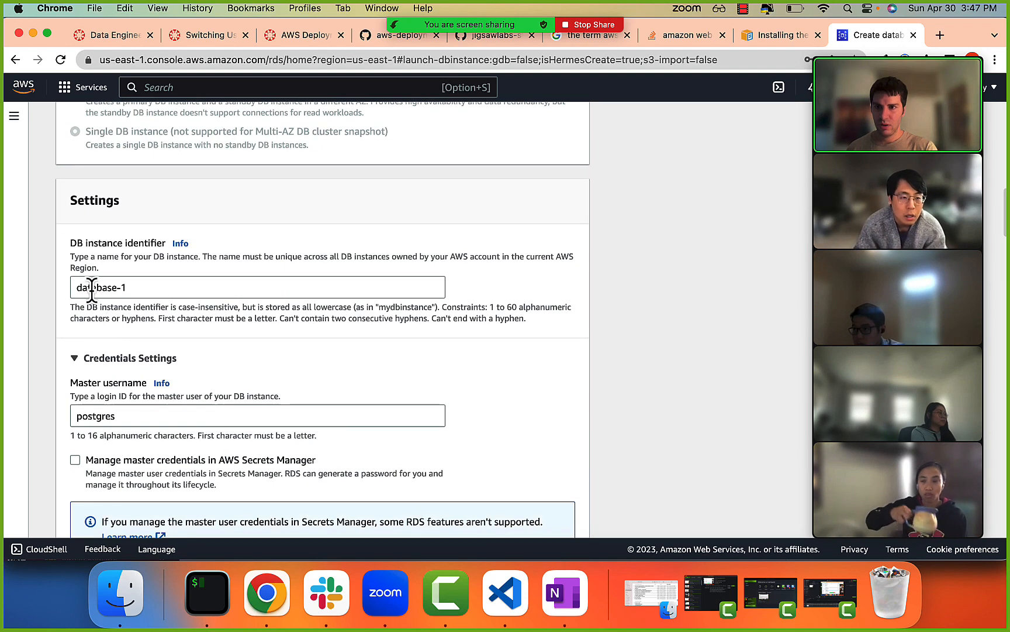
{"action": "left_click_drag", "start_coordinate": [91, 286], "coordinate": [142, 287]}
{"action": "scroll", "coordinate": [141, 287], "scroll_direction": "down", "scroll_amount": 1}
{"action": "scroll", "coordinate": [141, 287], "scroll_direction": "down", "scroll_amount": 2}
{"action": "left_click_drag", "start_coordinate": [89, 338], "coordinate": [110, 338]}
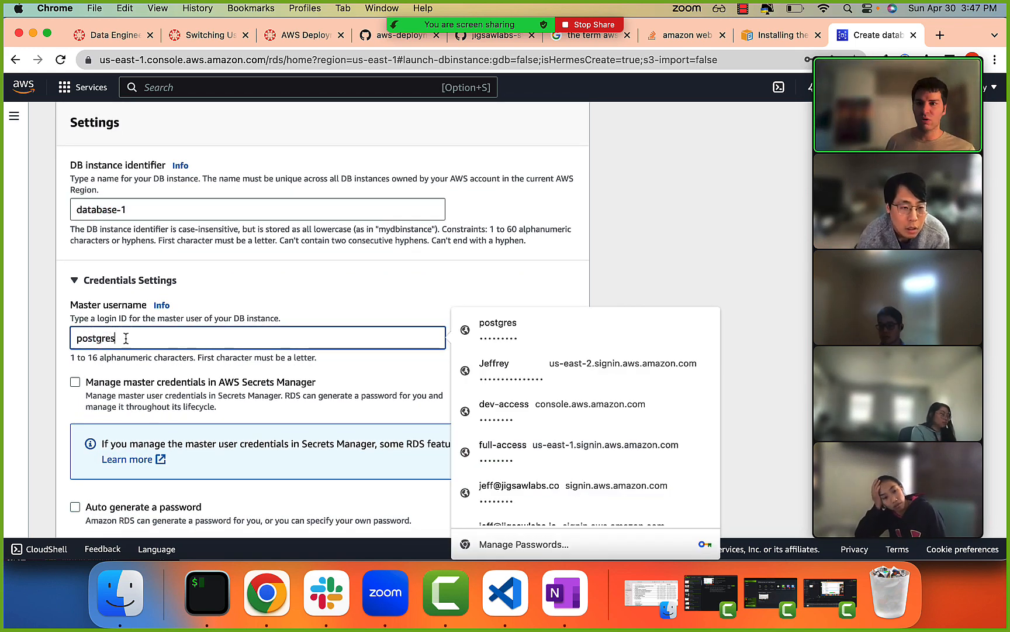
{"action": "left_click", "coordinate": [175, 288]}
{"action": "left_click", "coordinate": [175, 284]}
Replace the prefilled master password with a new one and enter it again as confirmation.
{"action": "scroll", "coordinate": [118, 379], "scroll_direction": "down", "scroll_amount": 3}
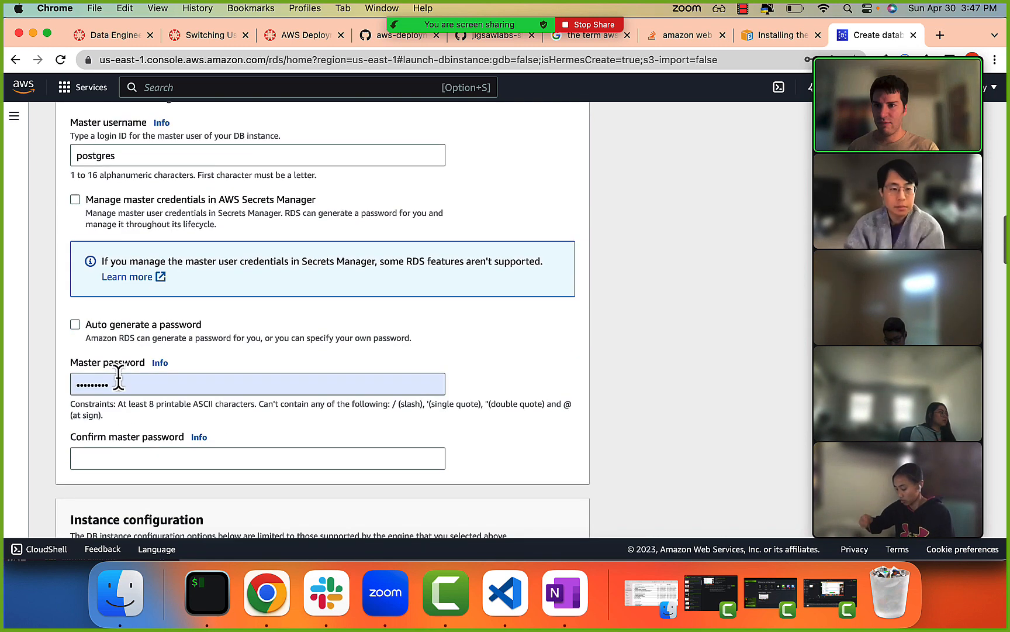
{"action": "left_click", "coordinate": [129, 384]}
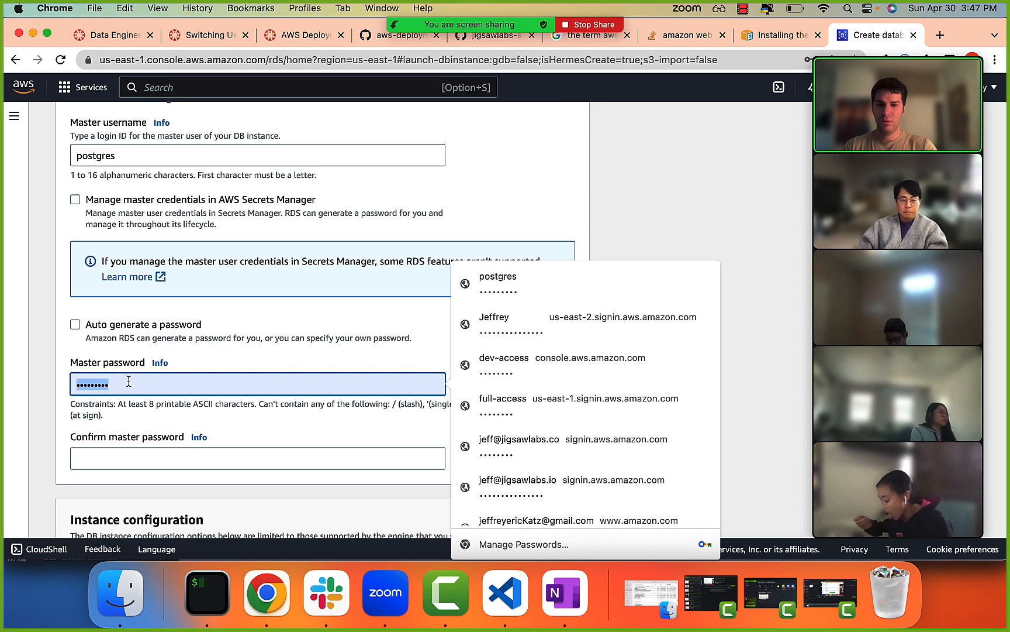
{"action": "type", "text": "pas"}
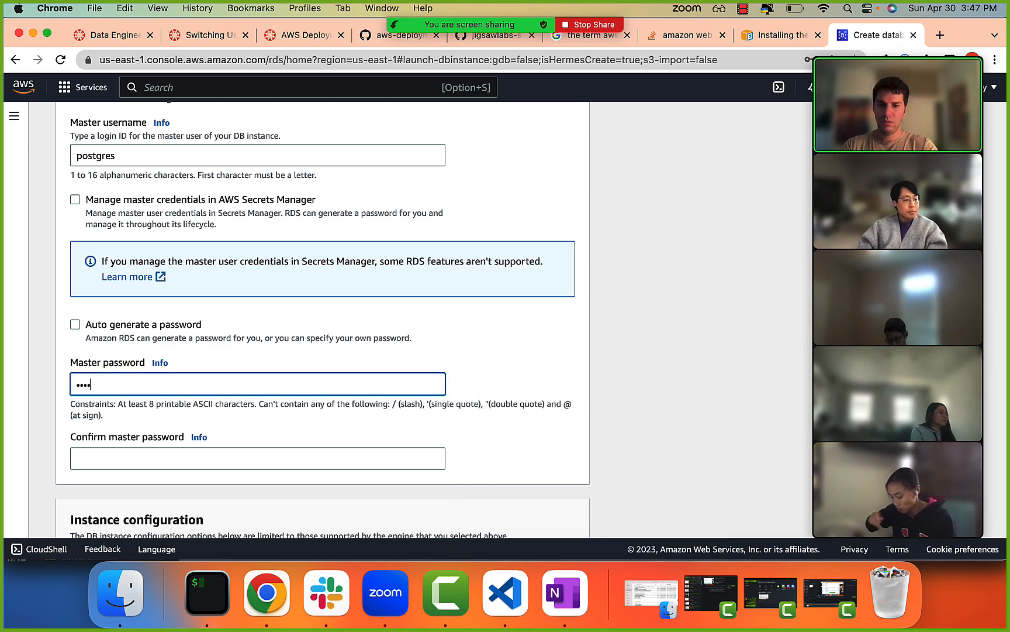
{"action": "key", "text": "Tab"}
{"action": "key", "text": "Tab"}
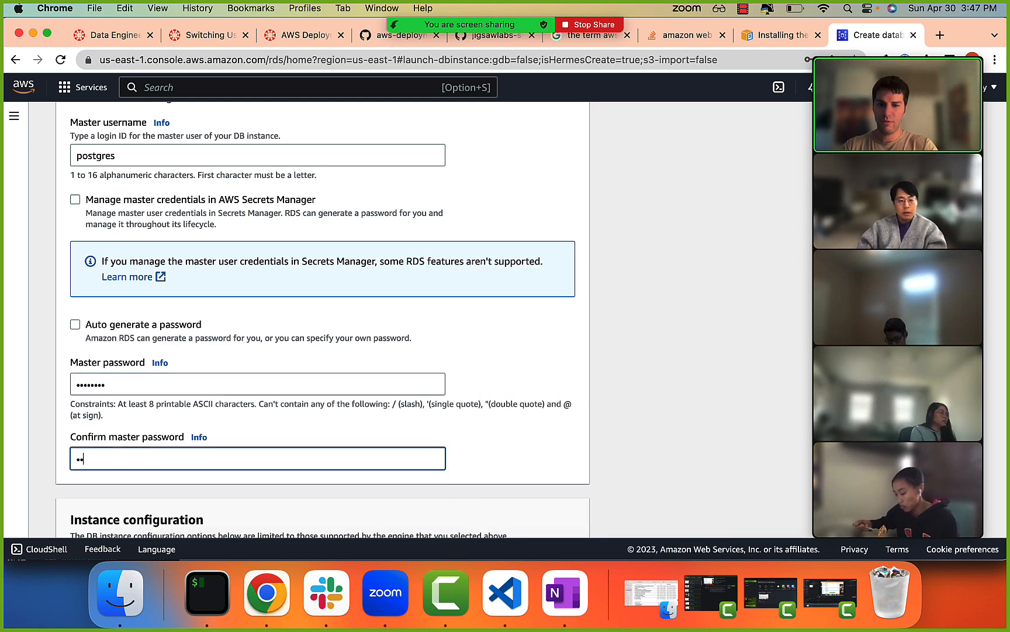
Review the instance class, the storage and autoscaling settings, and the compute resource and network type options under Connectivity.
{"action": "scroll", "coordinate": [124, 404], "scroll_direction": "down", "scroll_amount": 5}
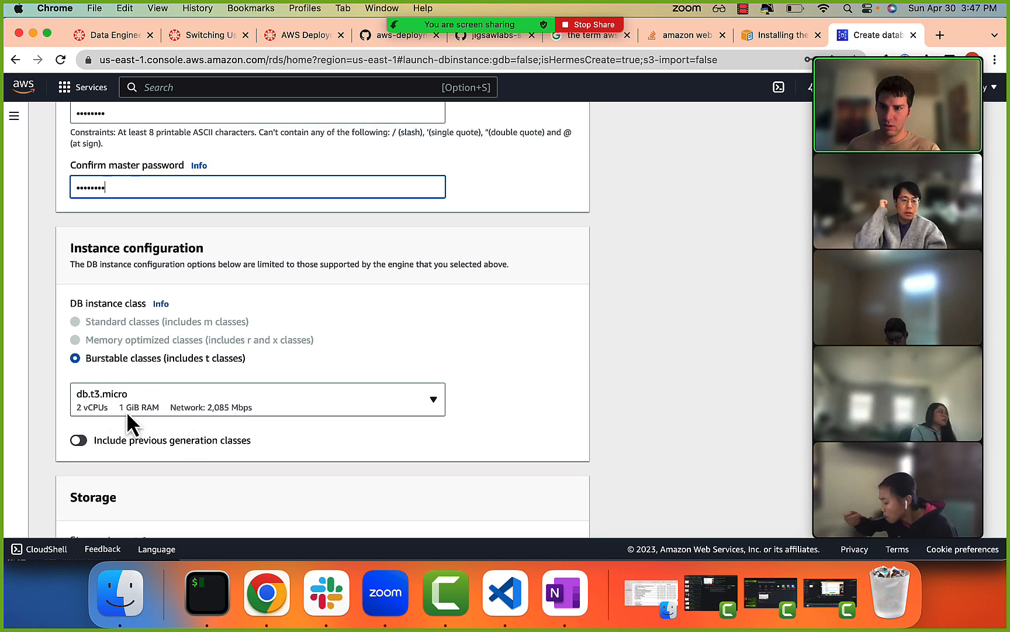
{"action": "scroll", "coordinate": [108, 416], "scroll_direction": "down", "scroll_amount": 4}
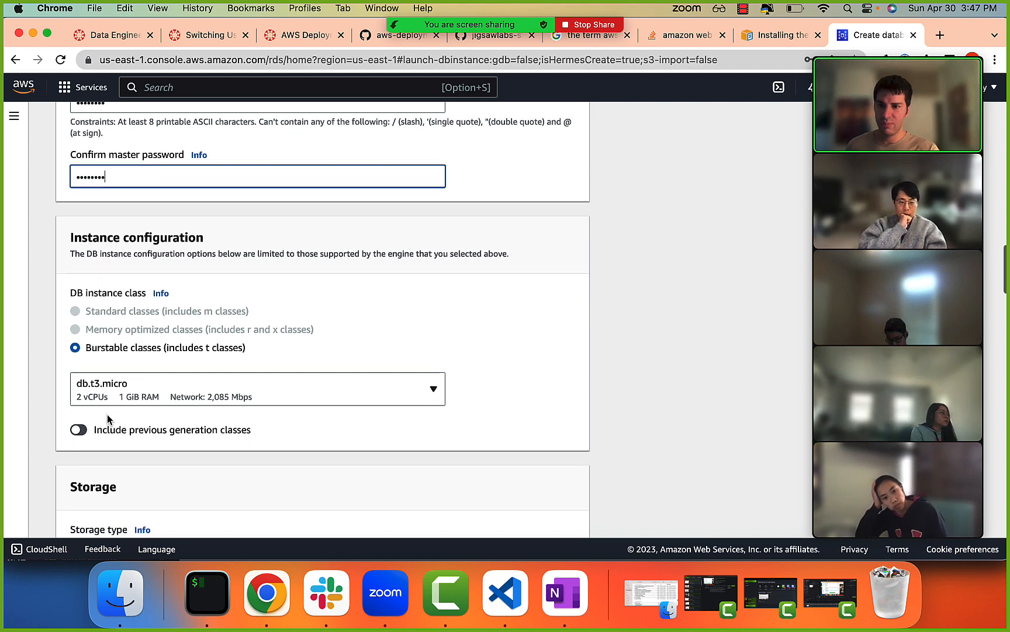
{"action": "scroll", "coordinate": [151, 358], "scroll_direction": "down", "scroll_amount": 3}
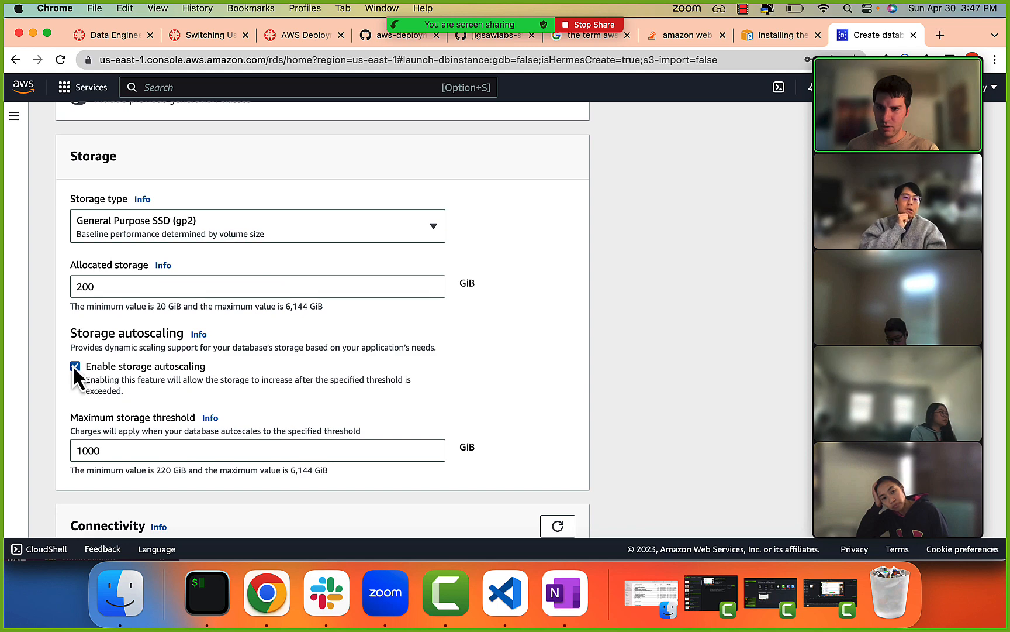
{"action": "scroll", "coordinate": [145, 357], "scroll_direction": "down", "scroll_amount": 2}
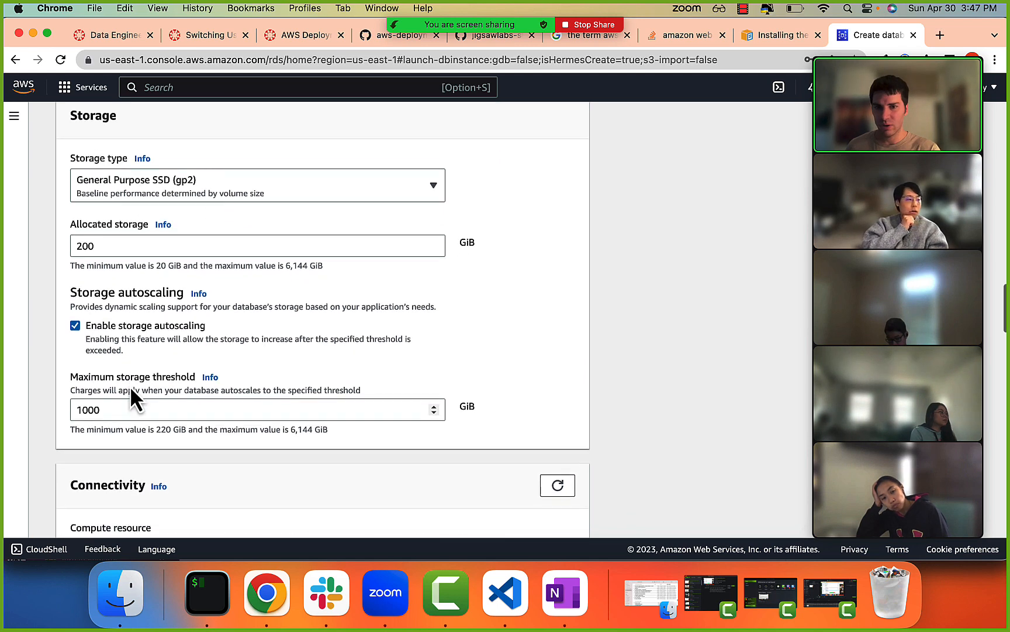
{"action": "scroll", "coordinate": [130, 388], "scroll_direction": "down", "scroll_amount": 5}
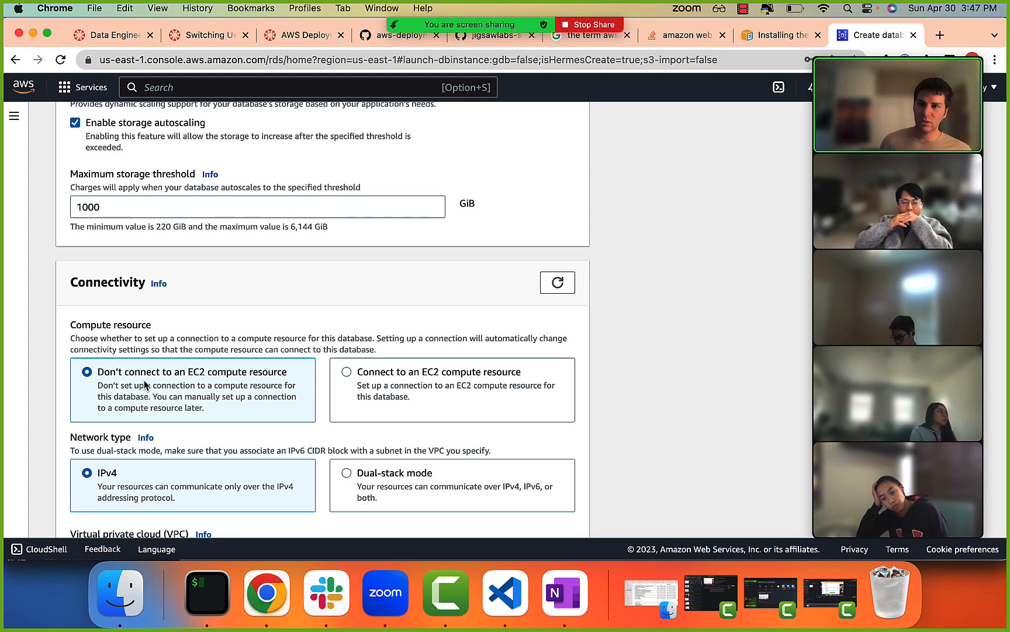
{"action": "scroll", "coordinate": [234, 362], "scroll_direction": "down", "scroll_amount": 2}
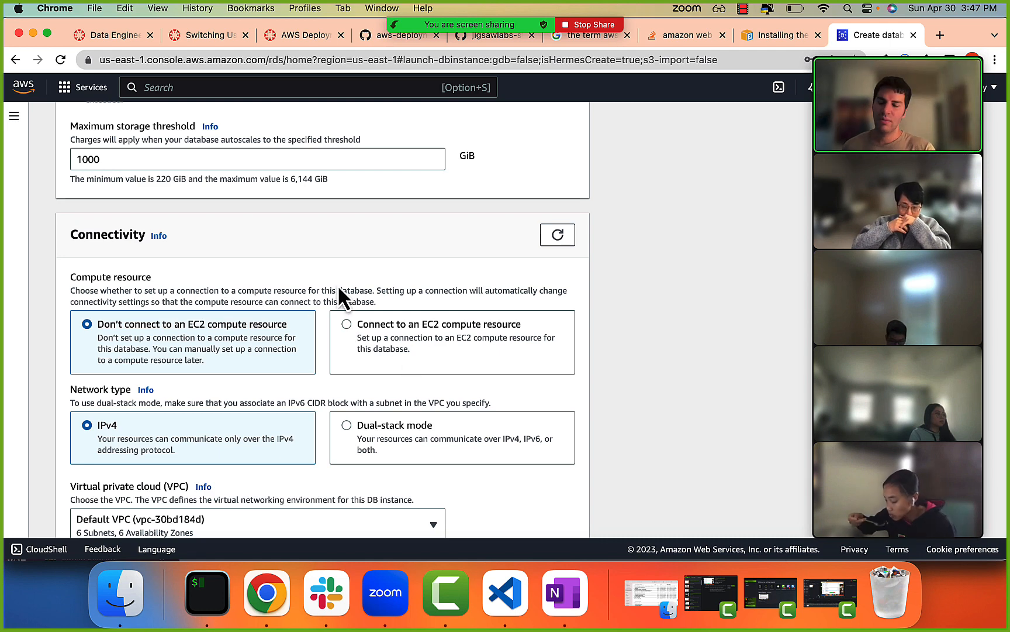
{"action": "scroll", "coordinate": [345, 336], "scroll_direction": "down", "scroll_amount": 5}
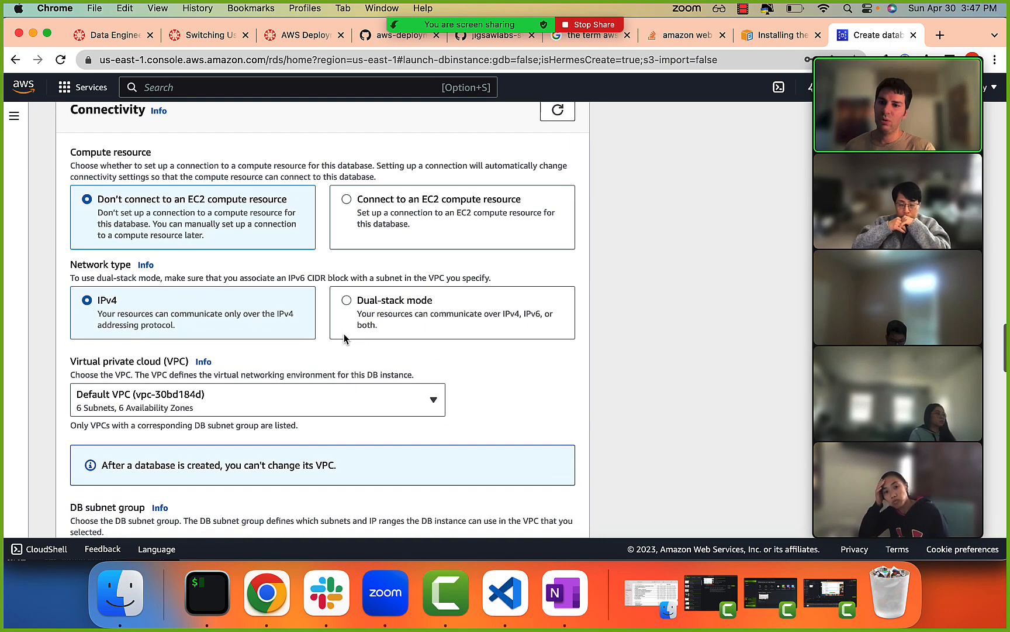
{"action": "scroll", "coordinate": [345, 336], "scroll_direction": "up", "scroll_amount": 2}
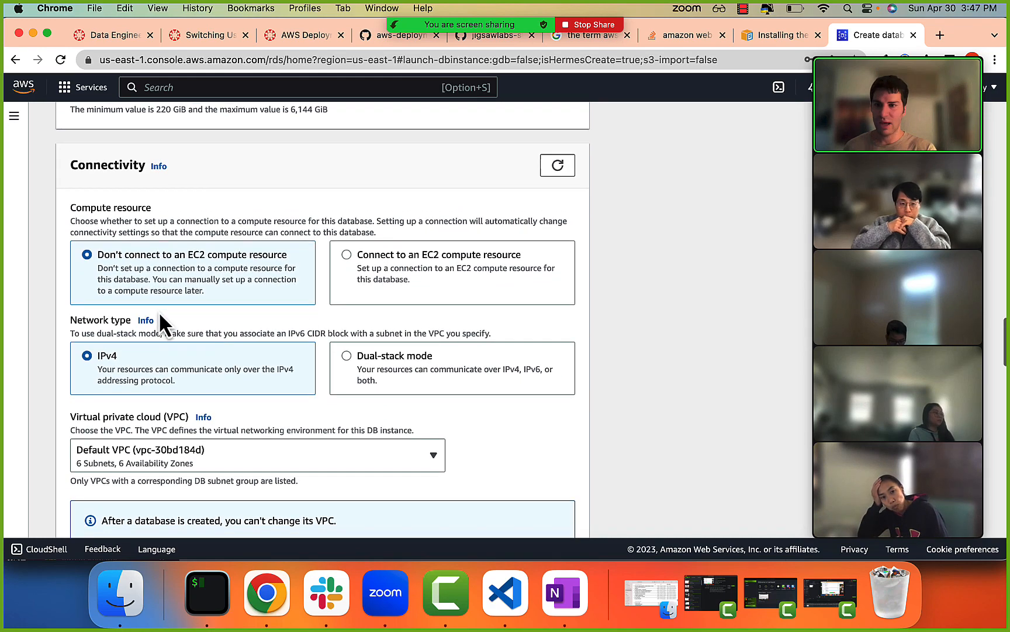
Set the database's public access to Yes and look over the VPC security group (firewall) setting.
{"action": "scroll", "coordinate": [161, 316], "scroll_direction": "down", "scroll_amount": 10}
{"action": "scroll", "coordinate": [158, 309], "scroll_direction": "down", "scroll_amount": 2}
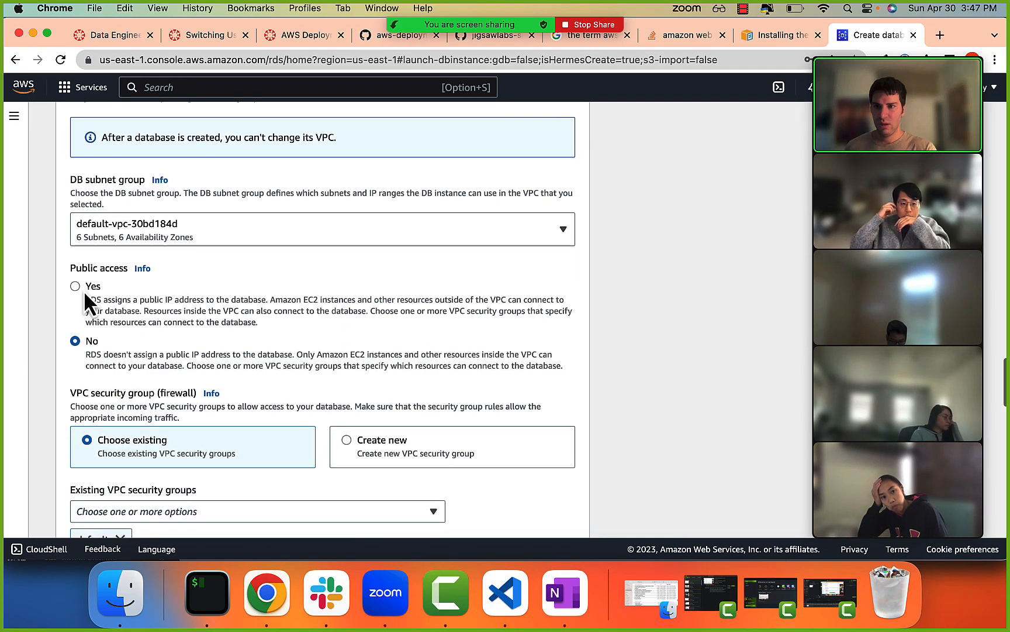
{"action": "left_click", "coordinate": [76, 286]}
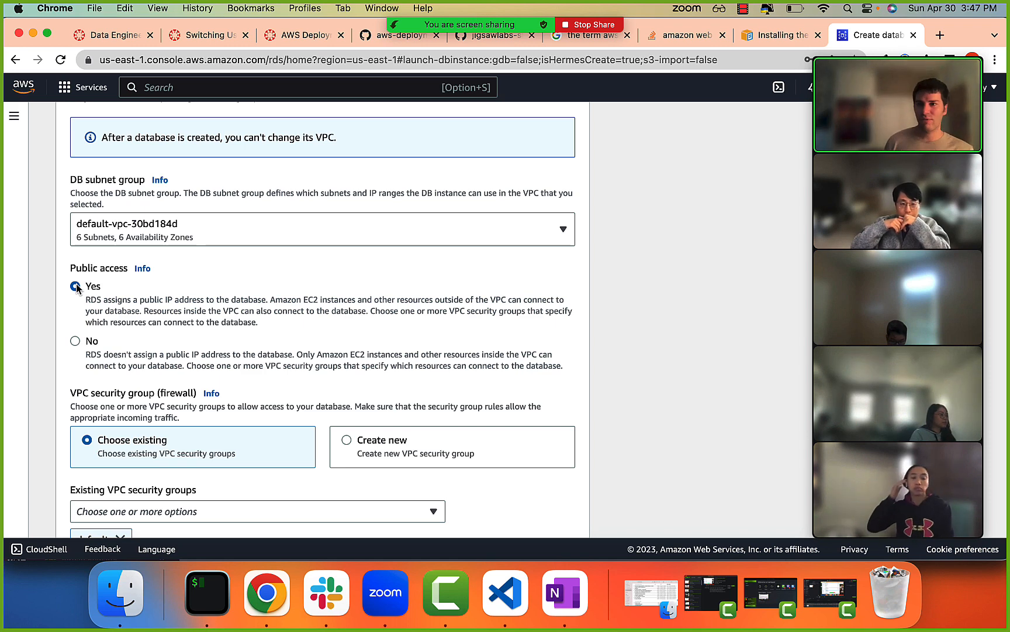
{"action": "left_click", "coordinate": [118, 269]}
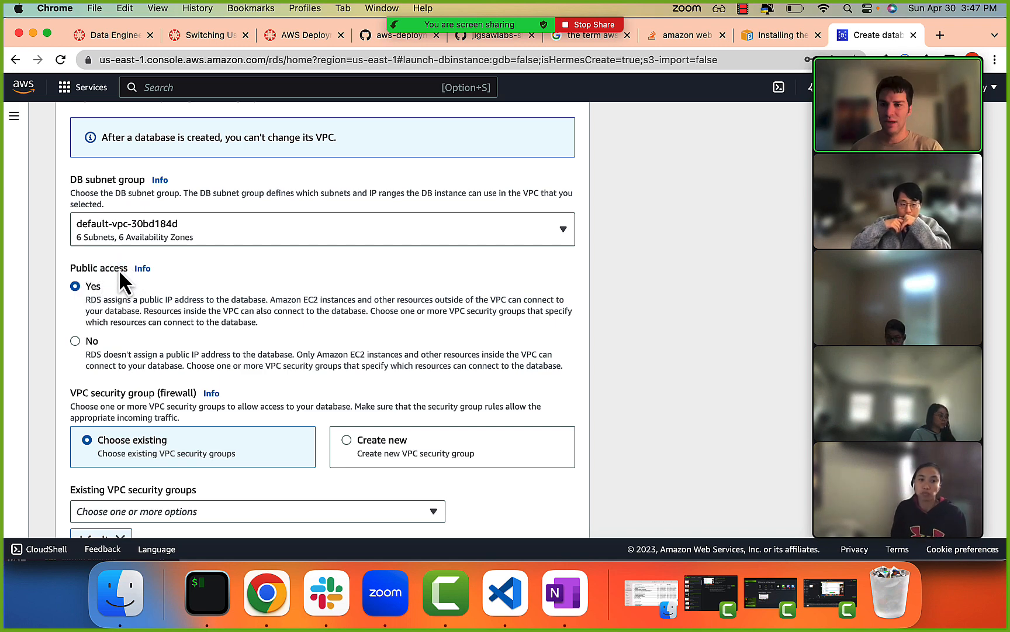
{"action": "scroll", "coordinate": [118, 269], "scroll_direction": "down", "scroll_amount": 4}
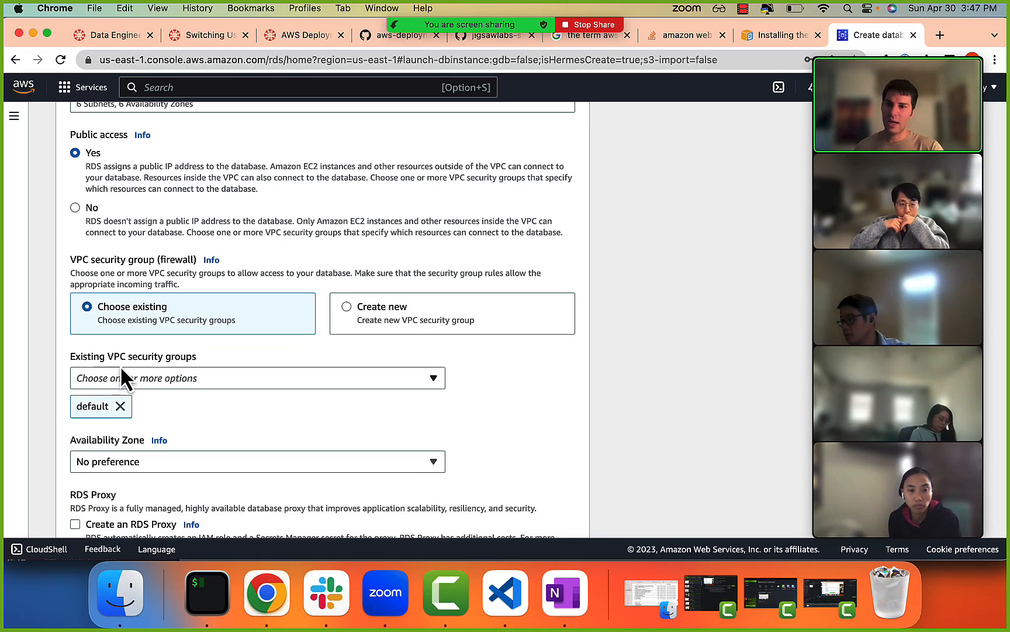
{"action": "left_click_drag", "start_coordinate": [111, 261], "coordinate": [218, 272]}
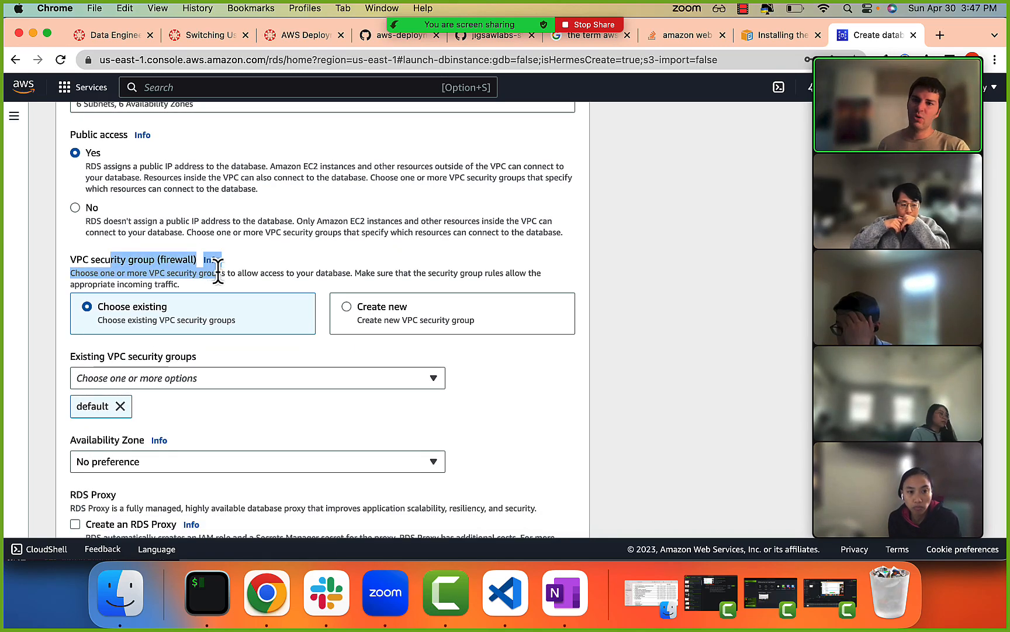
Read the VPC security group (firewall) description and its options for choosing an existing group or creating a new one.
{"action": "left_click", "coordinate": [245, 273]}
{"action": "left_click_drag", "start_coordinate": [155, 272], "coordinate": [286, 271]}
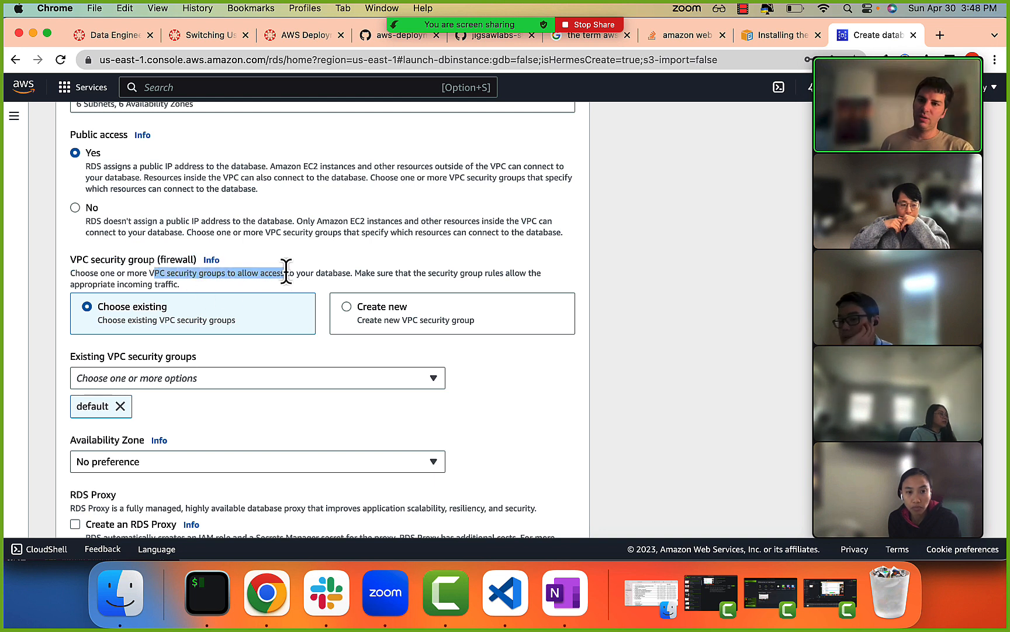
{"action": "left_click", "coordinate": [286, 272]}
{"action": "left_click_drag", "start_coordinate": [186, 278], "coordinate": [270, 279]}
{"action": "left_click", "coordinate": [271, 279]}
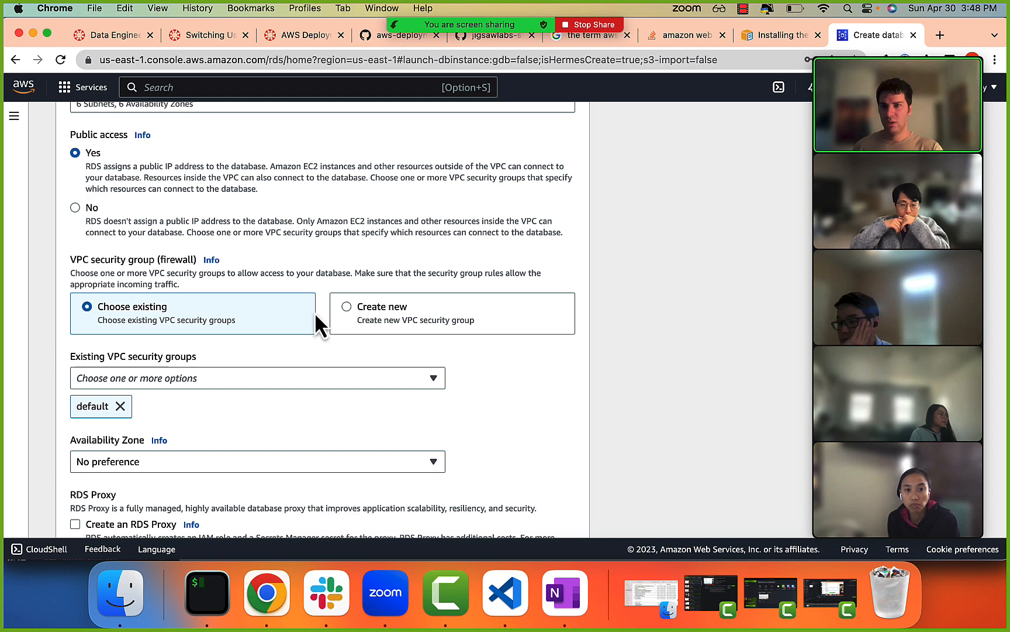
{"action": "scroll", "coordinate": [145, 414], "scroll_direction": "down", "scroll_amount": 1}
Browse the existing VPC security groups available for the database and close the list without changing the selection.
{"action": "left_click", "coordinate": [140, 360]}
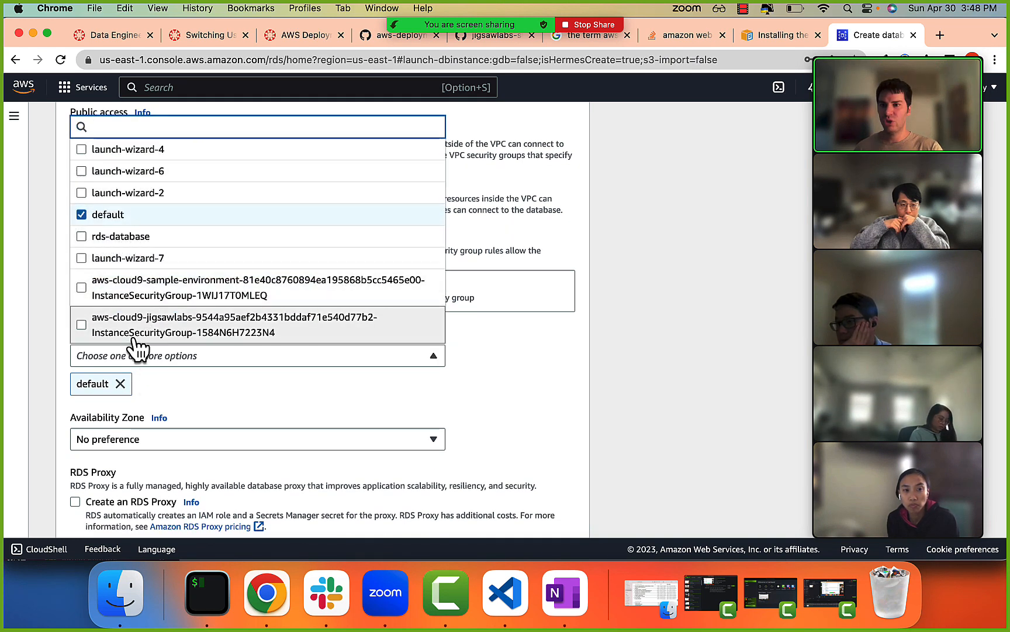
{"action": "scroll", "coordinate": [140, 337], "scroll_direction": "down", "scroll_amount": 2}
{"action": "scroll", "coordinate": [140, 336], "scroll_direction": "down", "scroll_amount": 6}
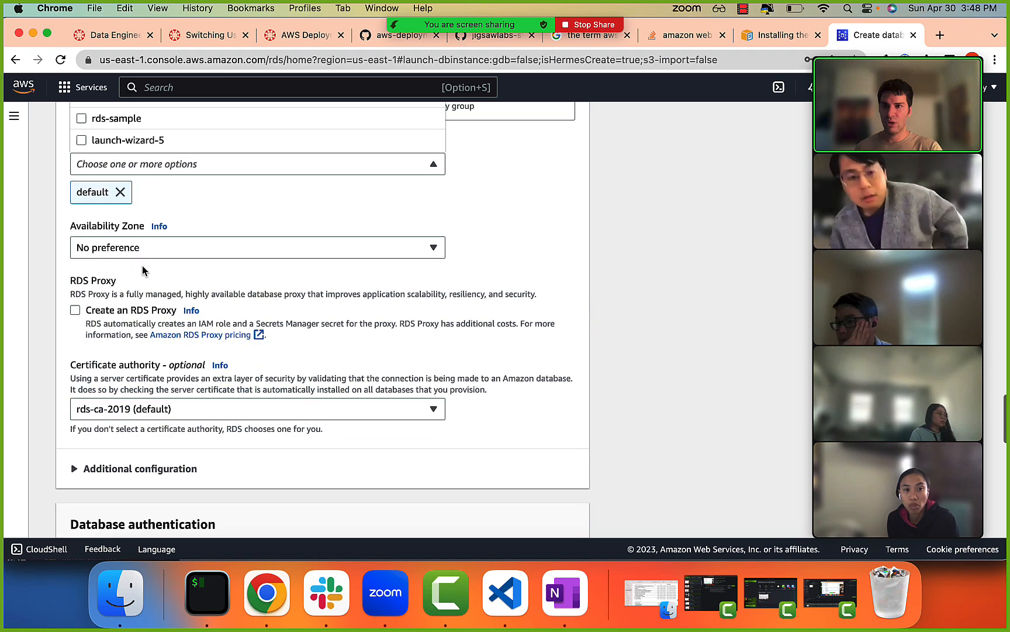
{"action": "scroll", "coordinate": [142, 265], "scroll_direction": "up", "scroll_amount": 3}
{"action": "scroll", "coordinate": [142, 266], "scroll_direction": "up", "scroll_amount": 10}
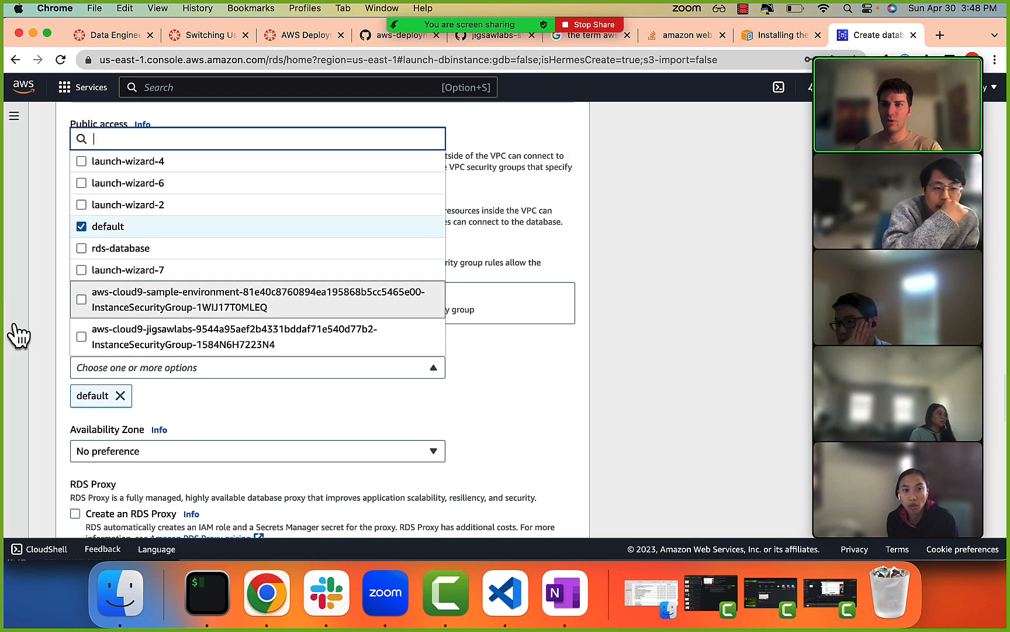
{"action": "left_click", "coordinate": [49, 287]}
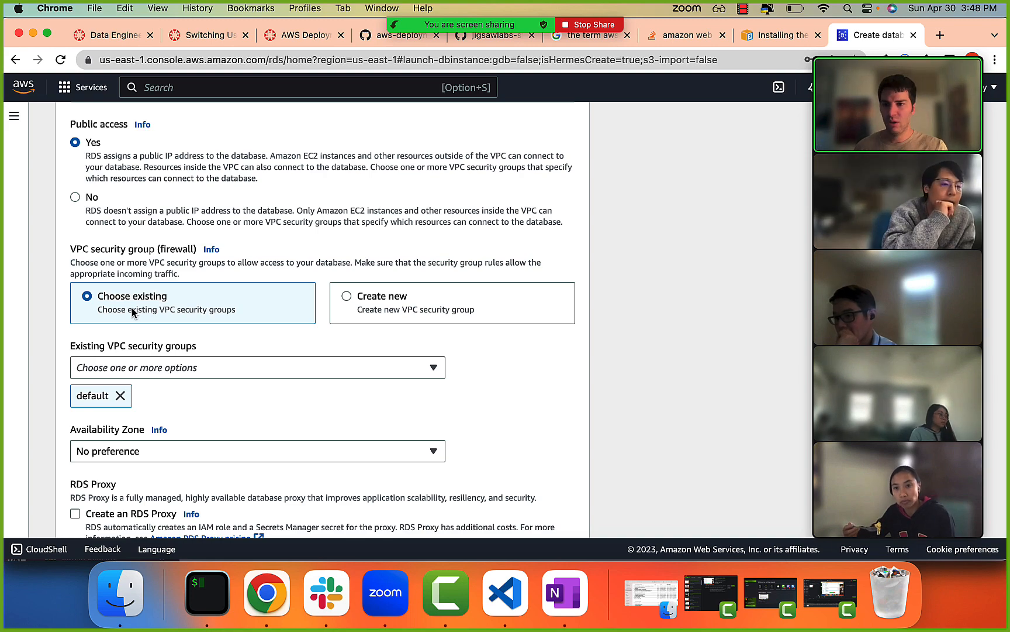
{"action": "scroll", "coordinate": [155, 399], "scroll_direction": "down", "scroll_amount": 3}
{"action": "scroll", "coordinate": [155, 399], "scroll_direction": "up", "scroll_amount": 2}
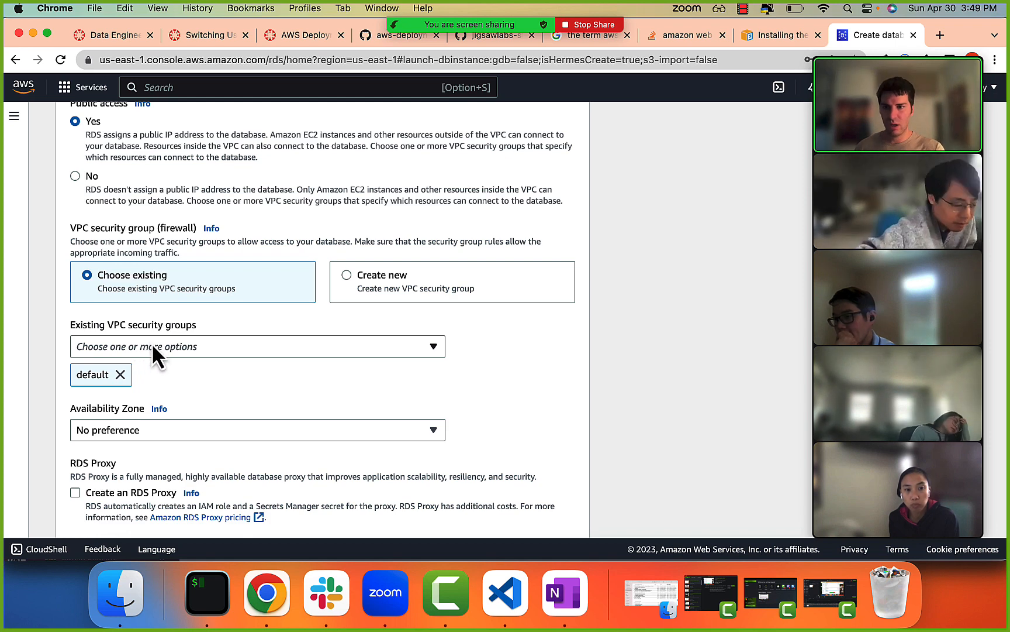
Review the Availability Zone choices, the RDS Proxy and certificate authority settings, and the database authentication options.
{"action": "scroll", "coordinate": [222, 349], "scroll_direction": "down", "scroll_amount": 1}
{"action": "scroll", "coordinate": [221, 347], "scroll_direction": "down", "scroll_amount": 2}
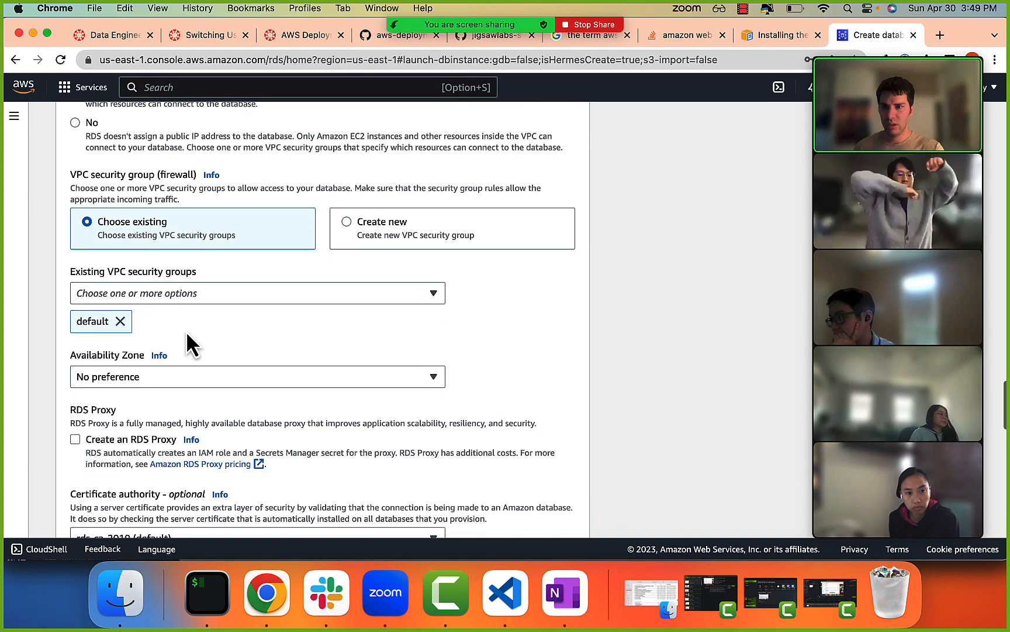
{"action": "left_click", "coordinate": [79, 383]}
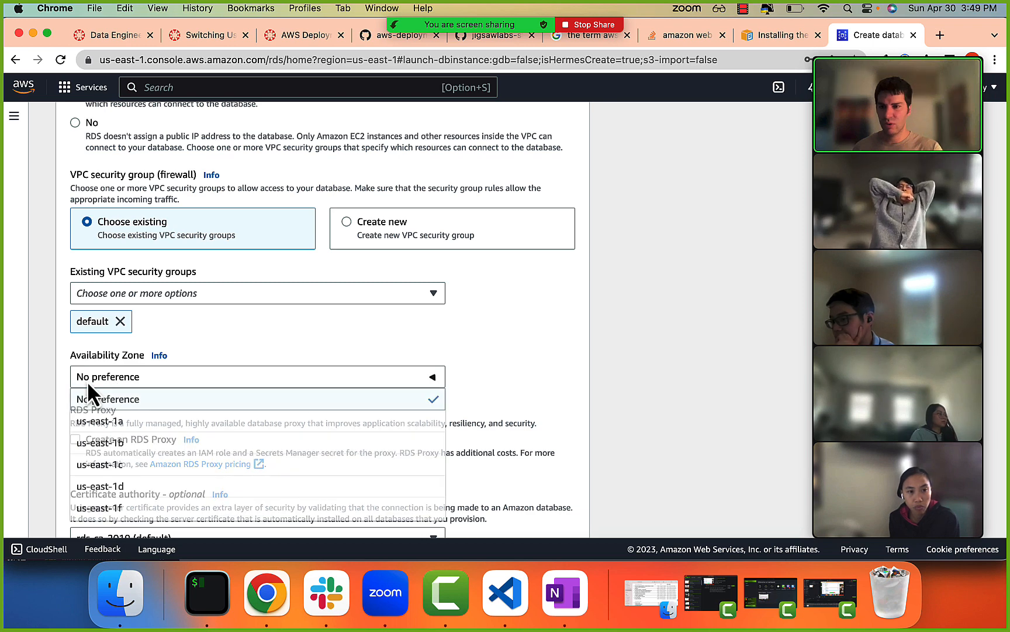
{"action": "left_click", "coordinate": [58, 377]}
{"action": "scroll", "coordinate": [53, 377], "scroll_direction": "down", "scroll_amount": 1}
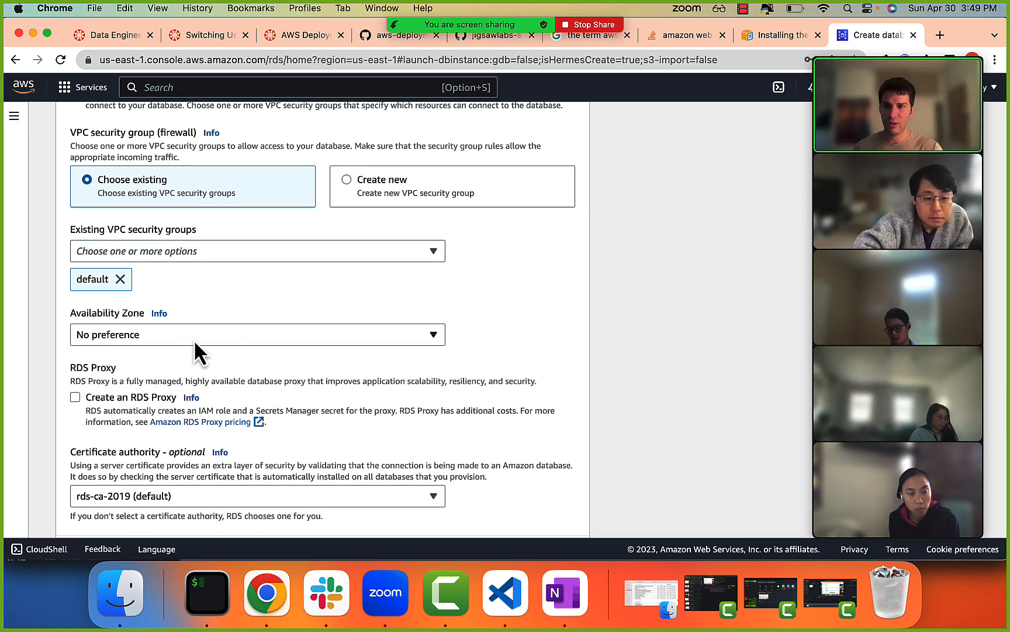
{"action": "scroll", "coordinate": [189, 356], "scroll_direction": "down", "scroll_amount": 2}
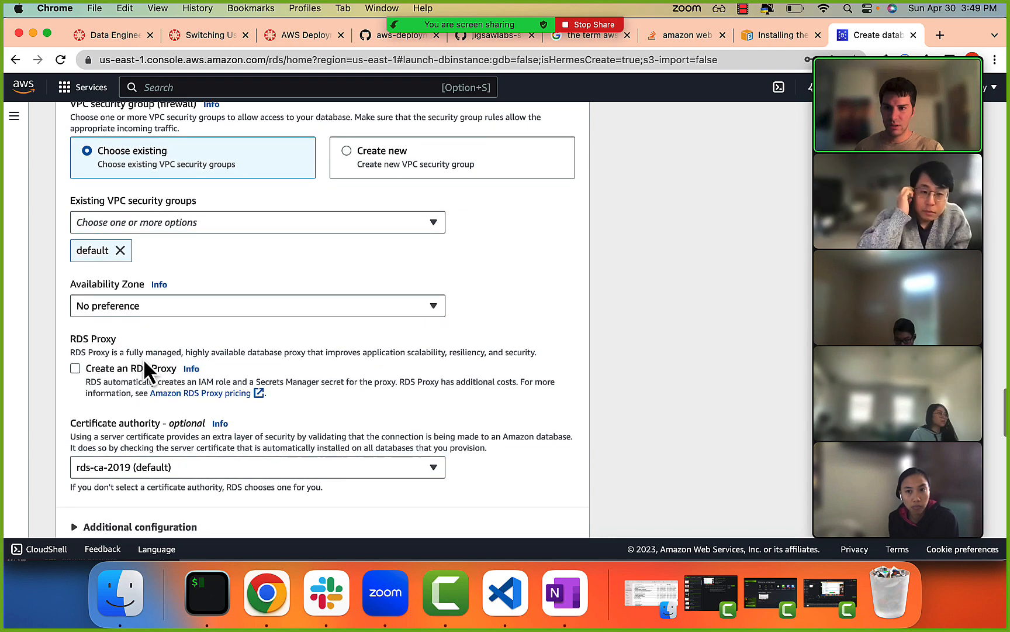
{"action": "scroll", "coordinate": [143, 363], "scroll_direction": "down", "scroll_amount": 5}
{"action": "scroll", "coordinate": [145, 397], "scroll_direction": "down", "scroll_amount": 4}
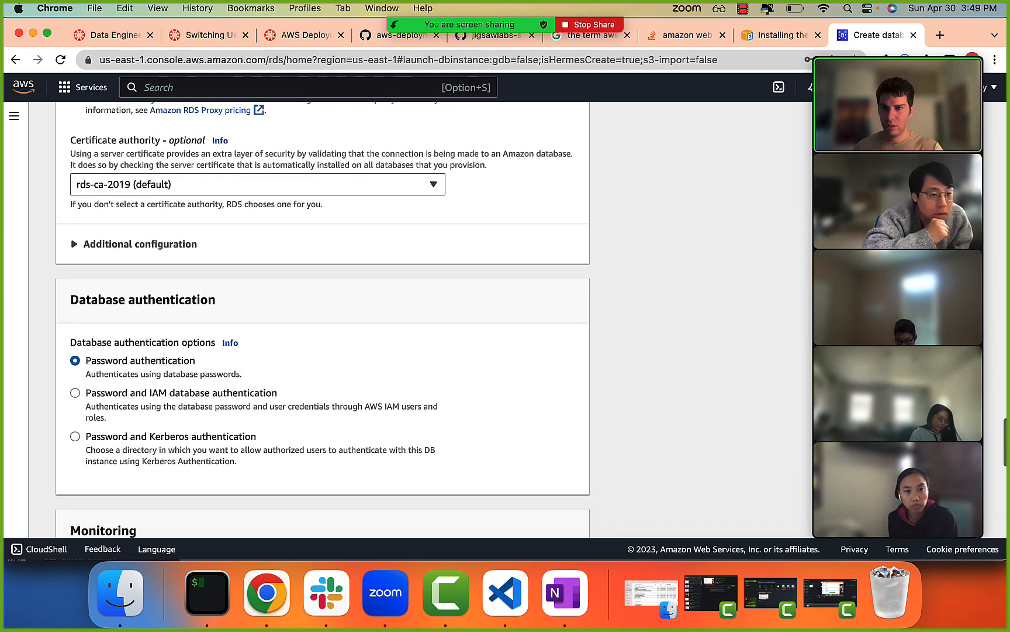
Expand the additional connectivity configuration to check the database port, and recheck the password authentication, VPC and storage settings.
{"action": "scroll", "coordinate": [117, 403], "scroll_direction": "up", "scroll_amount": 3}
{"action": "left_click", "coordinate": [106, 332]}
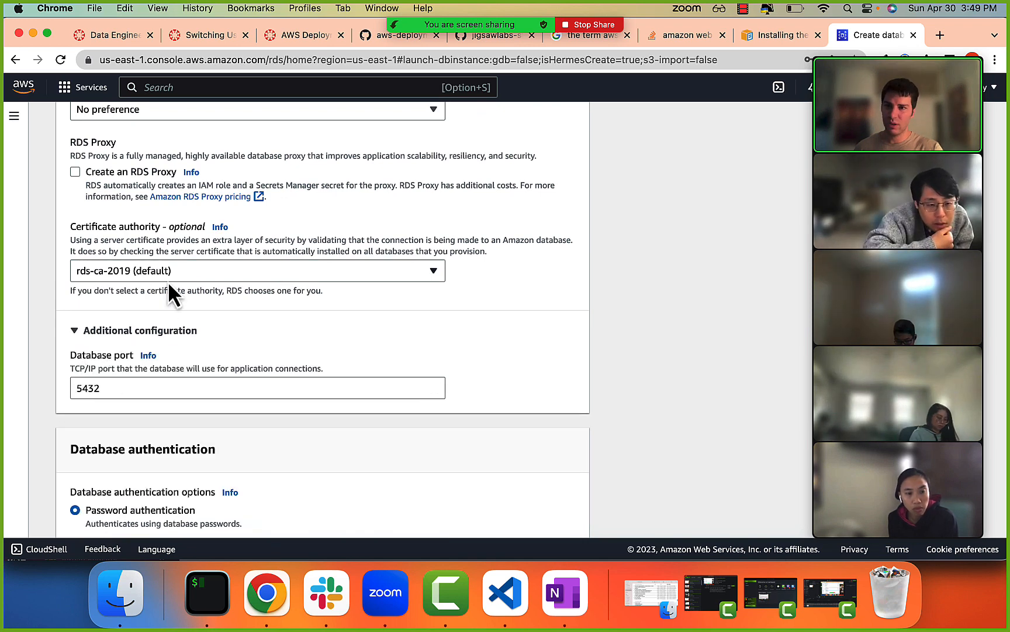
{"action": "scroll", "coordinate": [164, 339], "scroll_direction": "down", "scroll_amount": 1}
{"action": "scroll", "coordinate": [160, 352], "scroll_direction": "down", "scroll_amount": 3}
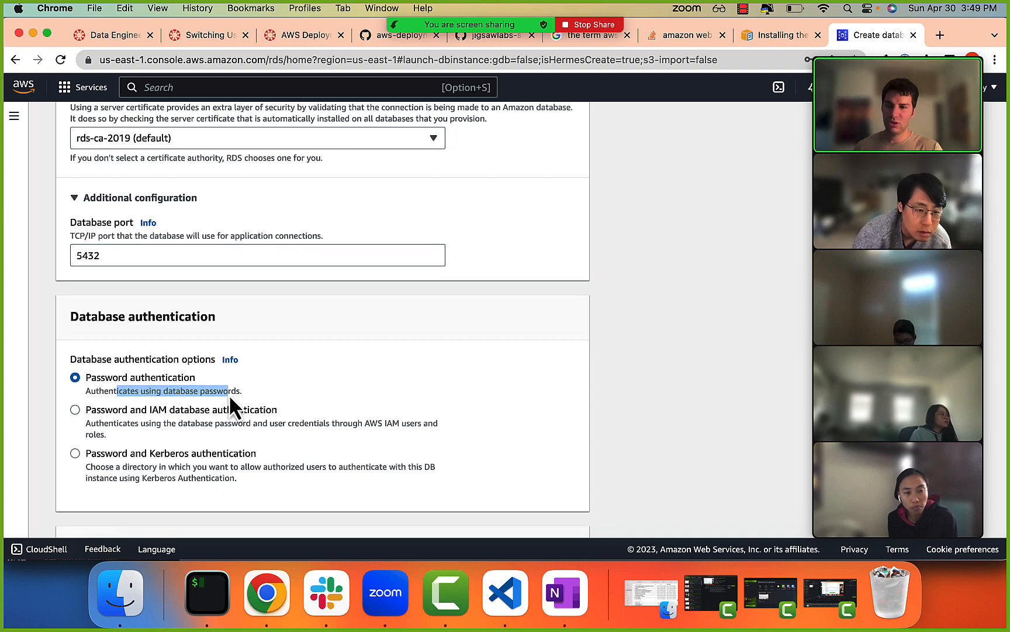
{"action": "scroll", "coordinate": [230, 393], "scroll_direction": "up", "scroll_amount": 20}
{"action": "scroll", "coordinate": [123, 358], "scroll_direction": "up", "scroll_amount": 8}
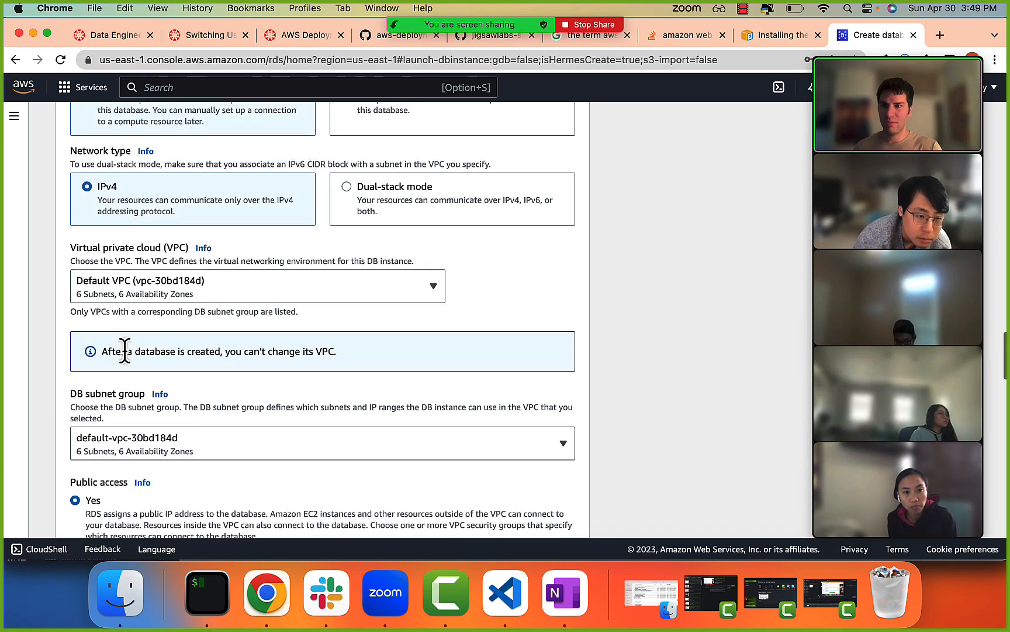
{"action": "scroll", "coordinate": [124, 348], "scroll_direction": "up", "scroll_amount": 8}
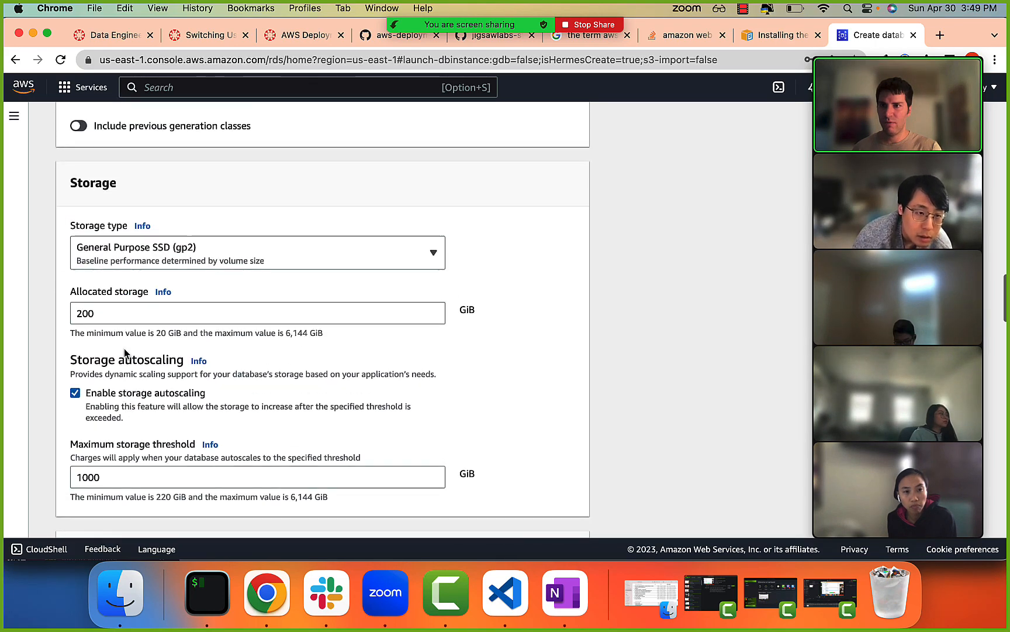
{"action": "scroll", "coordinate": [124, 347], "scroll_direction": "down", "scroll_amount": 20}
{"action": "scroll", "coordinate": [124, 348], "scroll_direction": "down", "scroll_amount": 20}
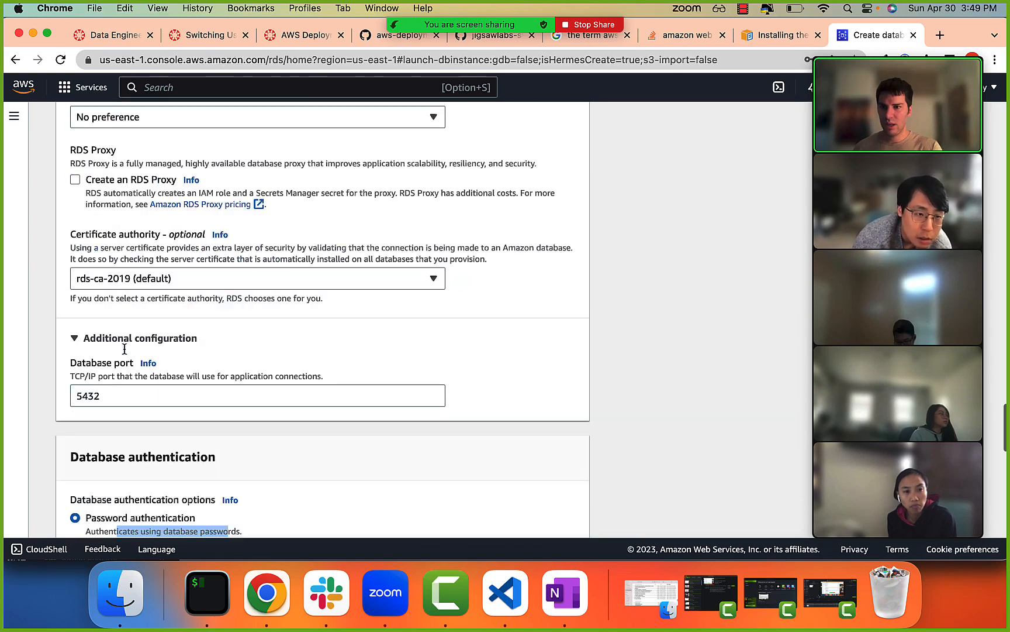
Turn off Performance Insights in the Monitoring settings.
{"action": "scroll", "coordinate": [125, 349], "scroll_direction": "up", "scroll_amount": 9}
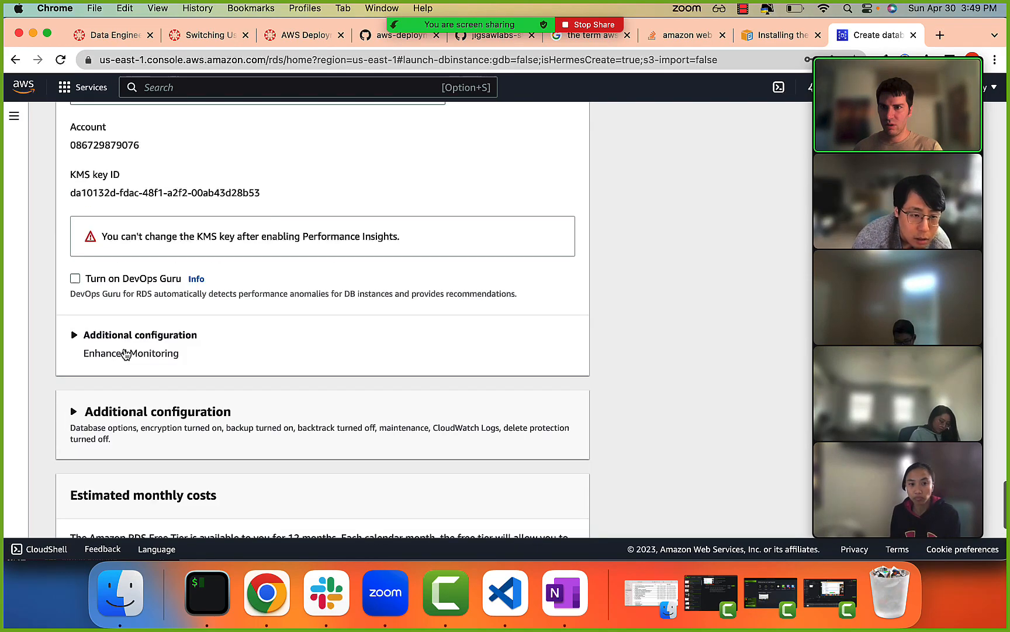
{"action": "scroll", "coordinate": [119, 421], "scroll_direction": "up", "scroll_amount": 3}
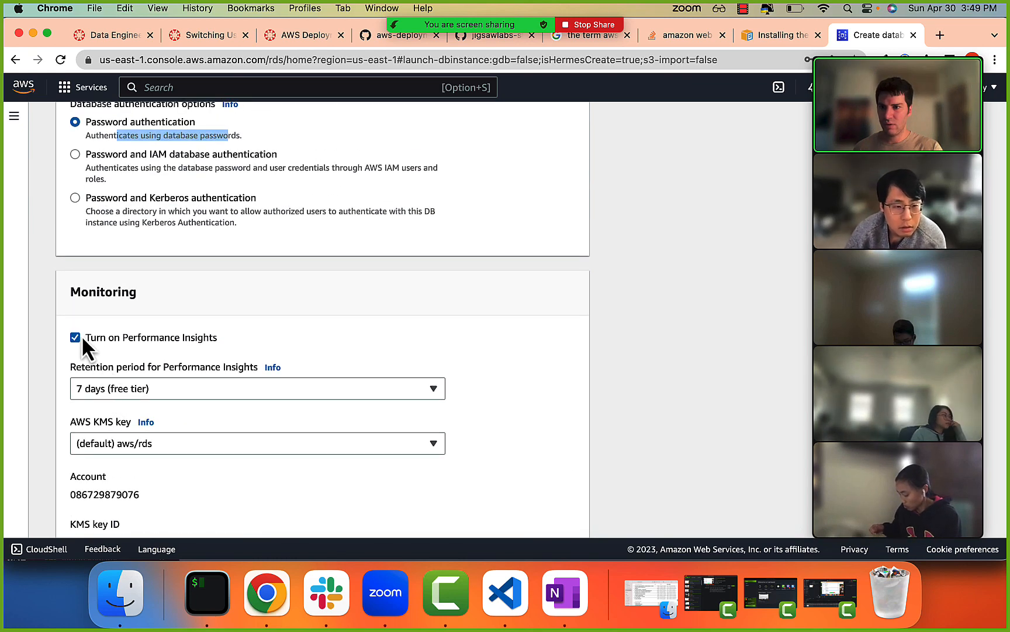
{"action": "left_click", "coordinate": [78, 338]}
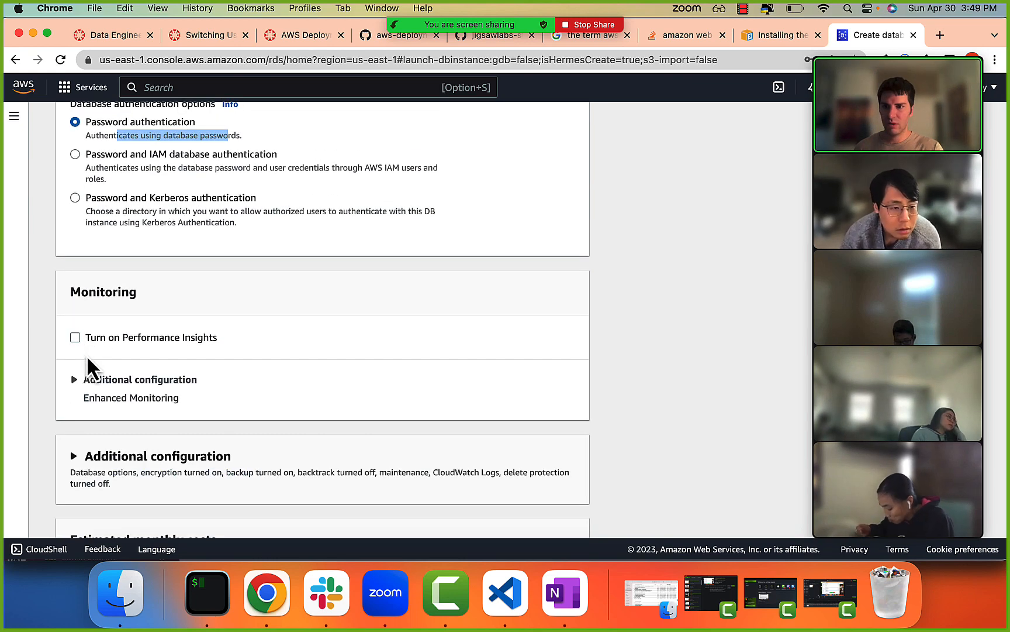
{"action": "scroll", "coordinate": [88, 360], "scroll_direction": "up", "scroll_amount": 3}
{"action": "scroll", "coordinate": [86, 355], "scroll_direction": "down", "scroll_amount": 10}
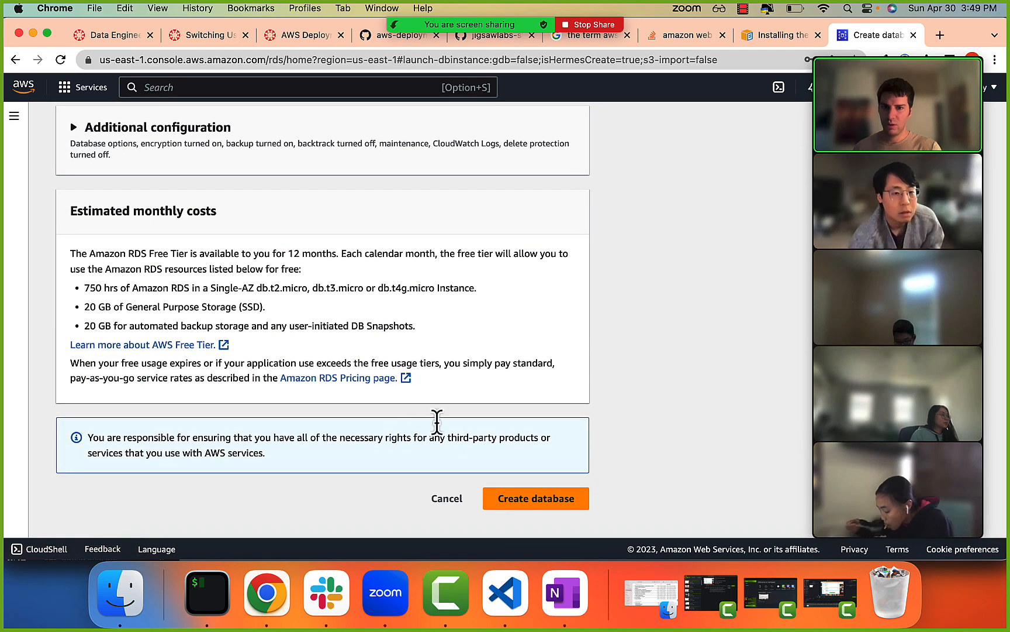
Create the database, dismissing the browser's password update offer and the suggested add-ons.
{"action": "left_click", "coordinate": [527, 499]}
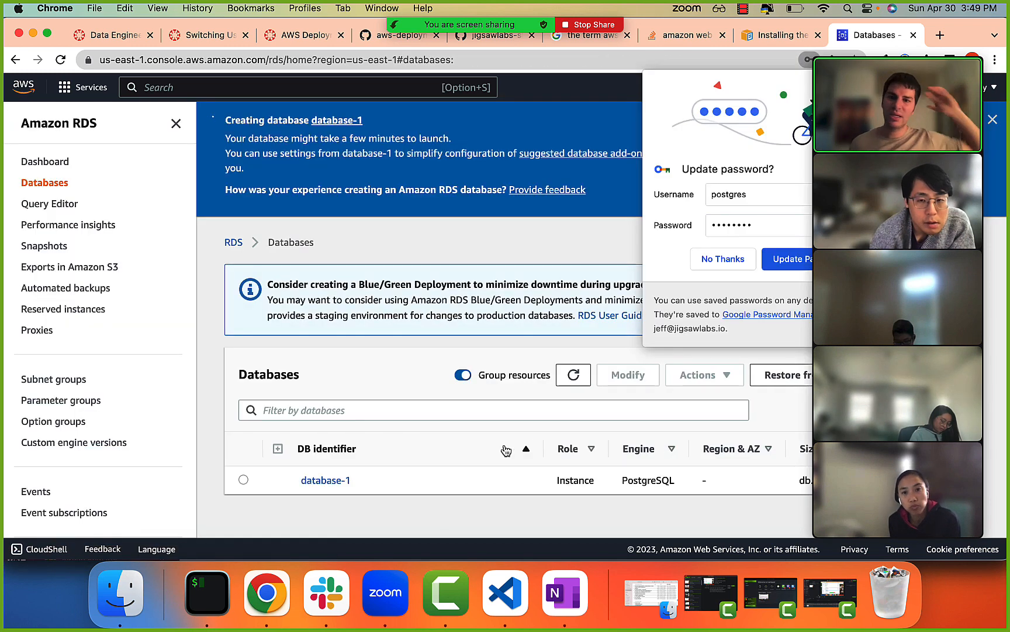
{"action": "left_click", "coordinate": [720, 263]}
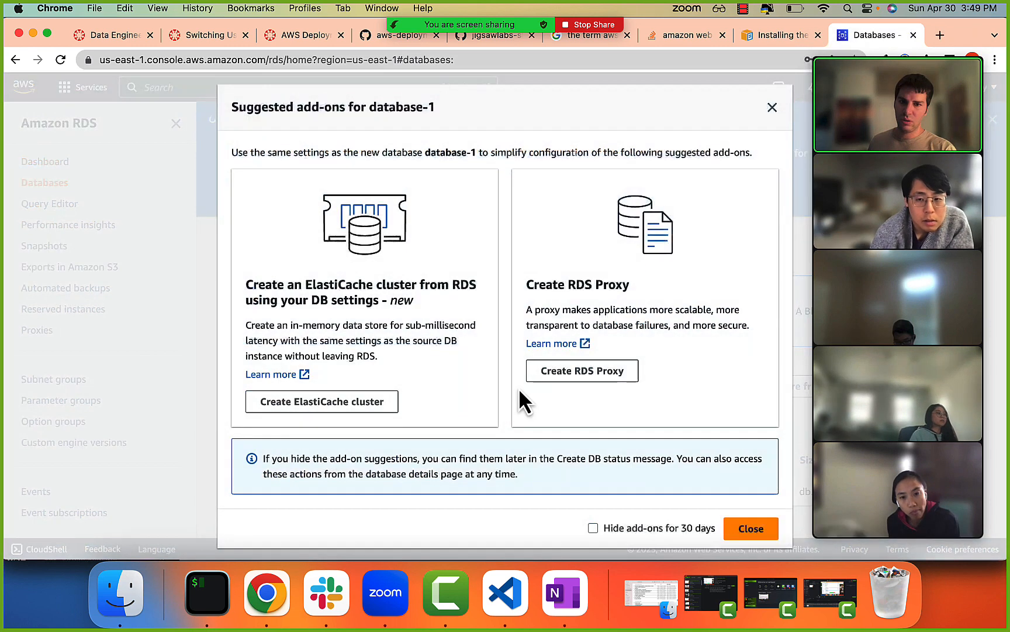
{"action": "left_click", "coordinate": [772, 109]}
Open the details of database-1 and check its creation status in the summary.
{"action": "left_click", "coordinate": [328, 480]}
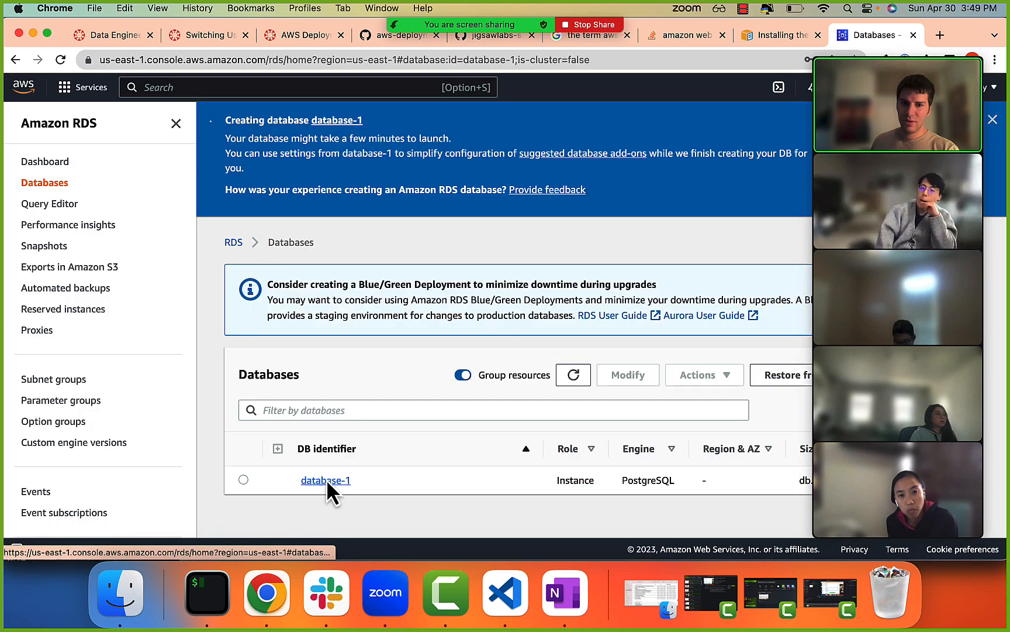
{"action": "scroll", "coordinate": [466, 351], "scroll_direction": "down", "scroll_amount": 5}
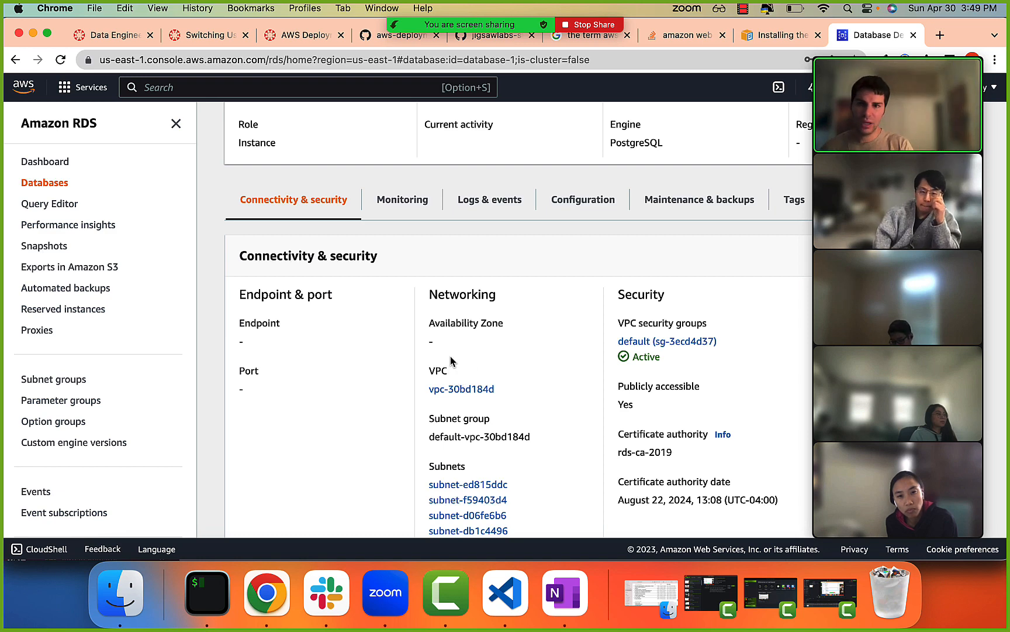
{"action": "scroll", "coordinate": [462, 342], "scroll_direction": "down", "scroll_amount": 3}
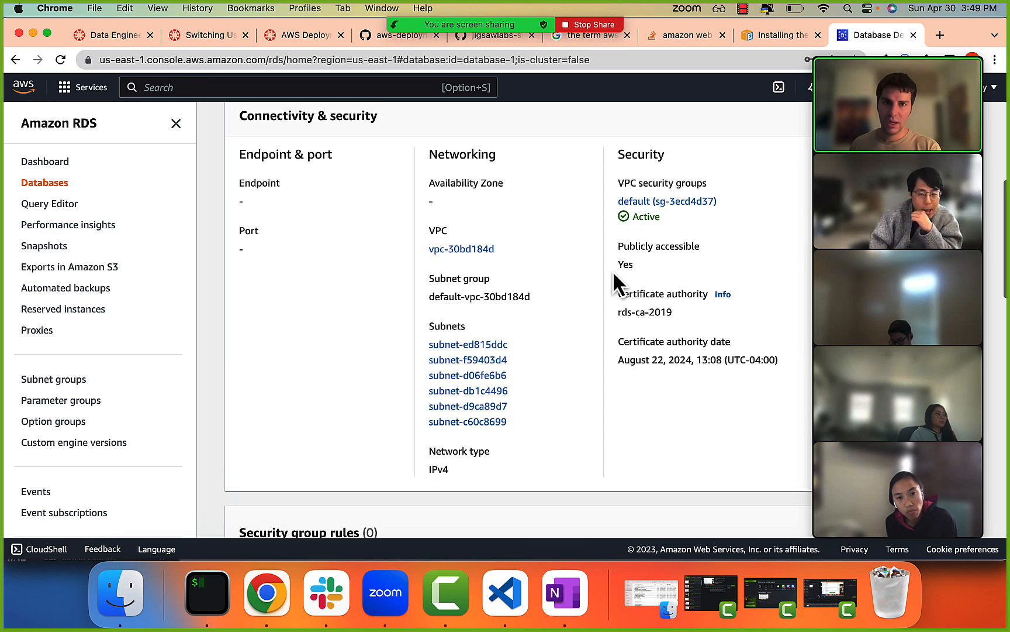
{"action": "scroll", "coordinate": [613, 272], "scroll_direction": "up", "scroll_amount": 8}
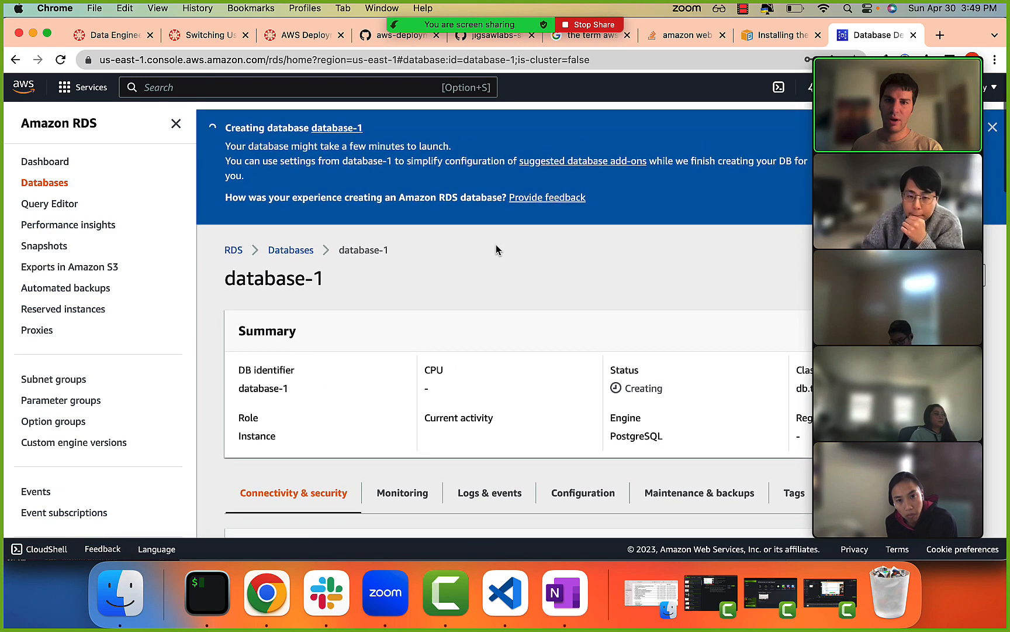
{"action": "left_click_drag", "start_coordinate": [877, 298], "coordinate": [5, 311]}
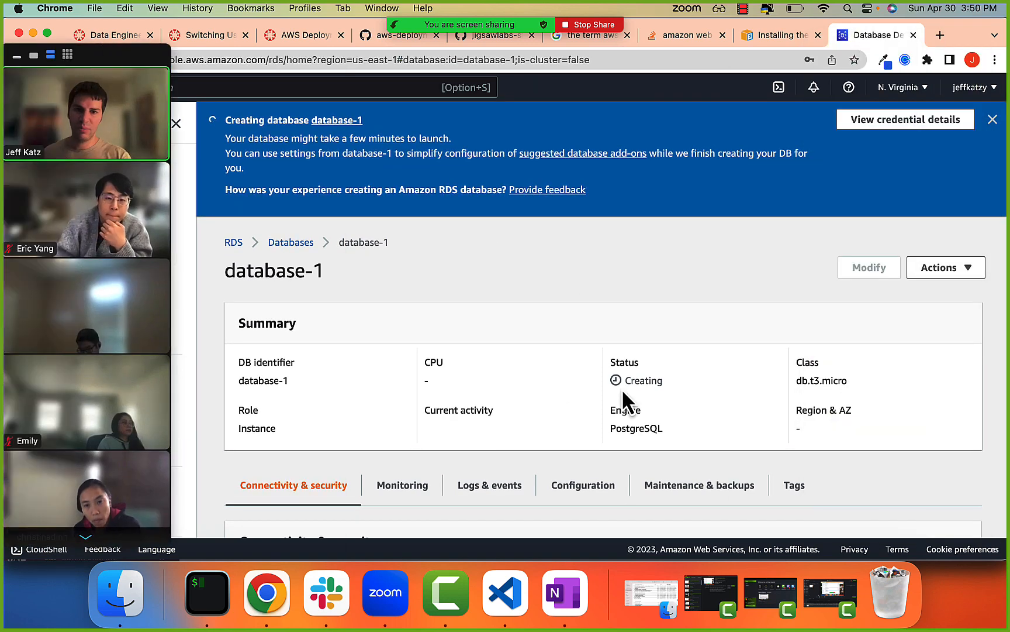
{"action": "left_click_drag", "start_coordinate": [631, 379], "coordinate": [674, 382]}
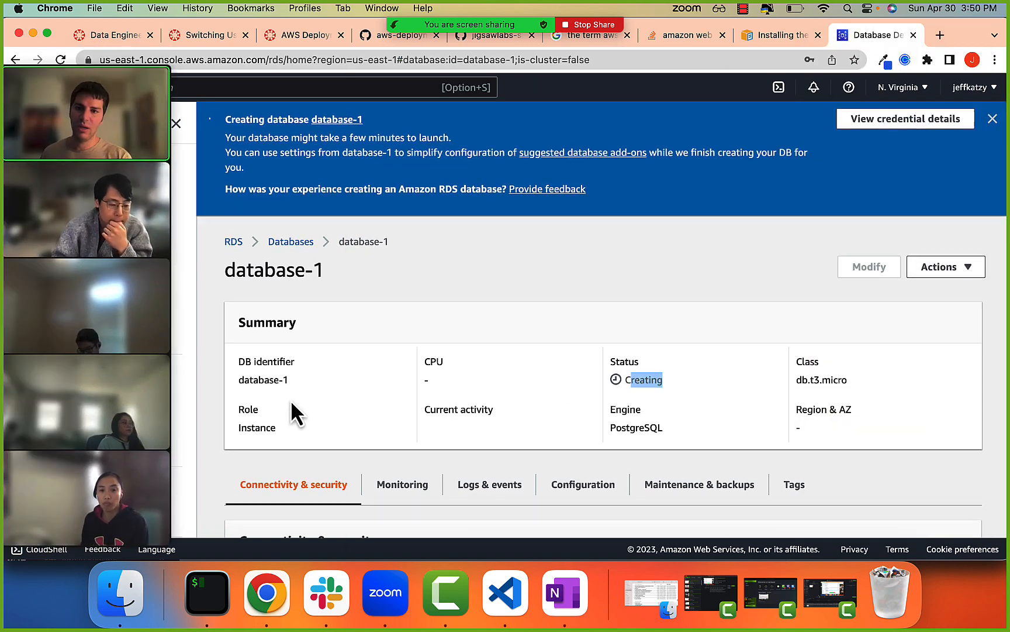
Examine the endpoint, port, networking and security information of database-1 and its security group rules section.
{"action": "scroll", "coordinate": [289, 403], "scroll_direction": "down", "scroll_amount": 5}
{"action": "double_click", "coordinate": [257, 403]}
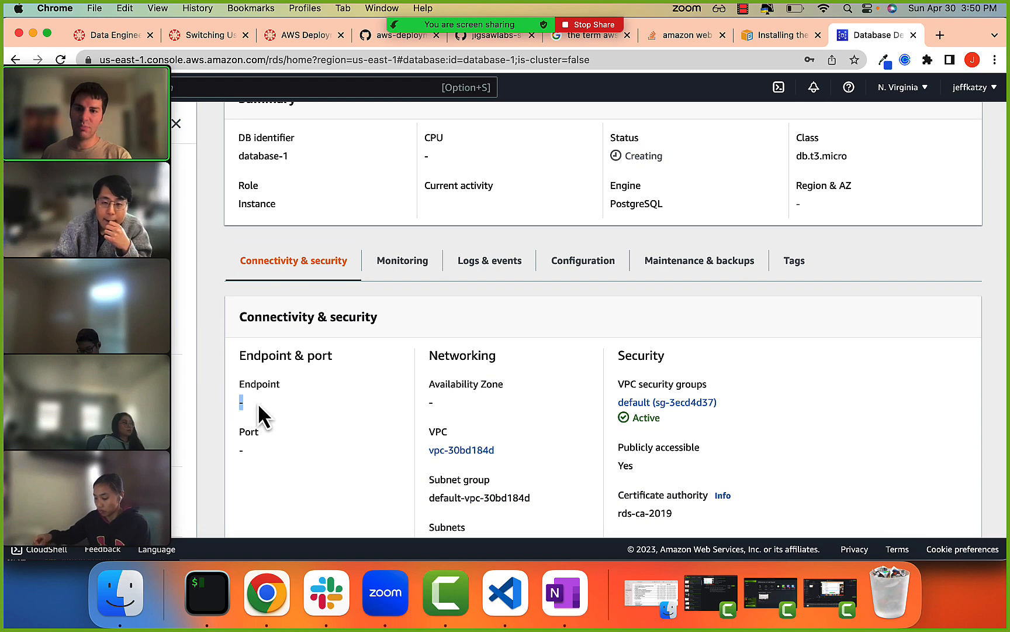
{"action": "left_click", "coordinate": [270, 394]}
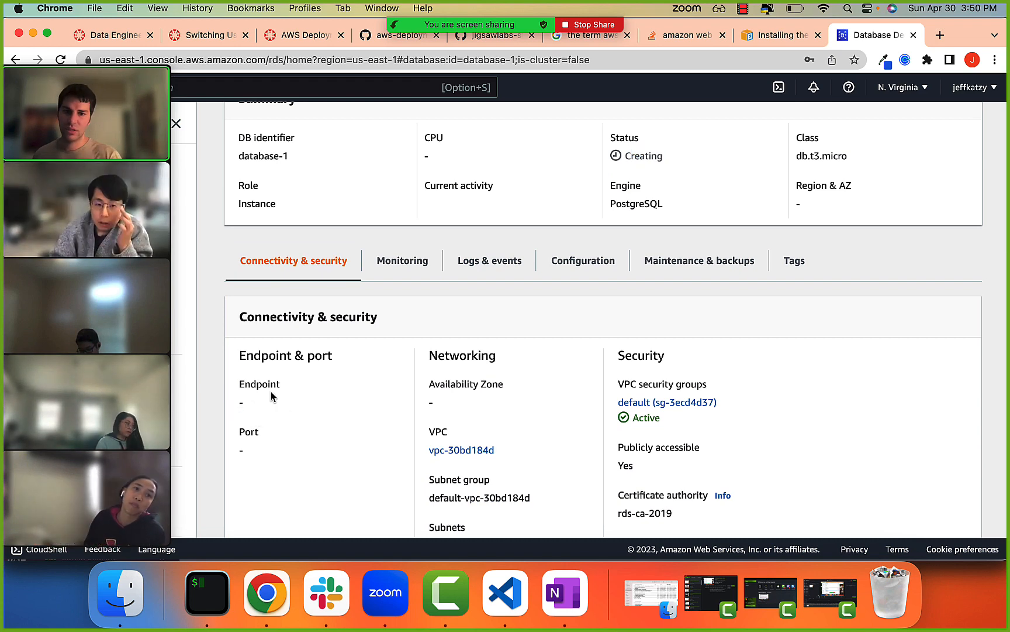
{"action": "scroll", "coordinate": [270, 396], "scroll_direction": "down", "scroll_amount": 3}
{"action": "scroll", "coordinate": [433, 419], "scroll_direction": "down", "scroll_amount": 3}
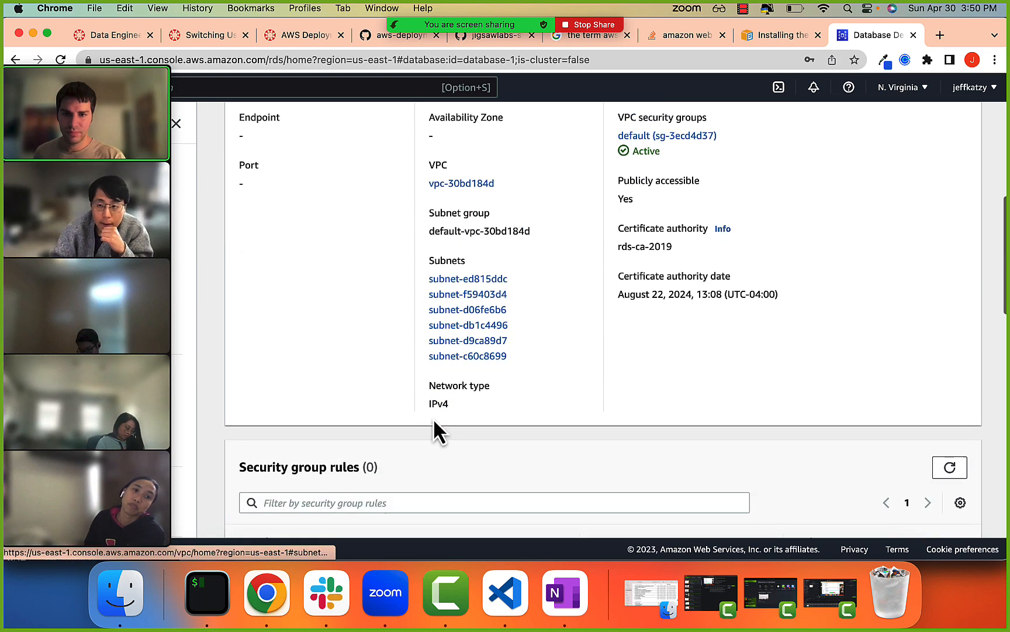
{"action": "scroll", "coordinate": [453, 409], "scroll_direction": "up", "scroll_amount": 3}
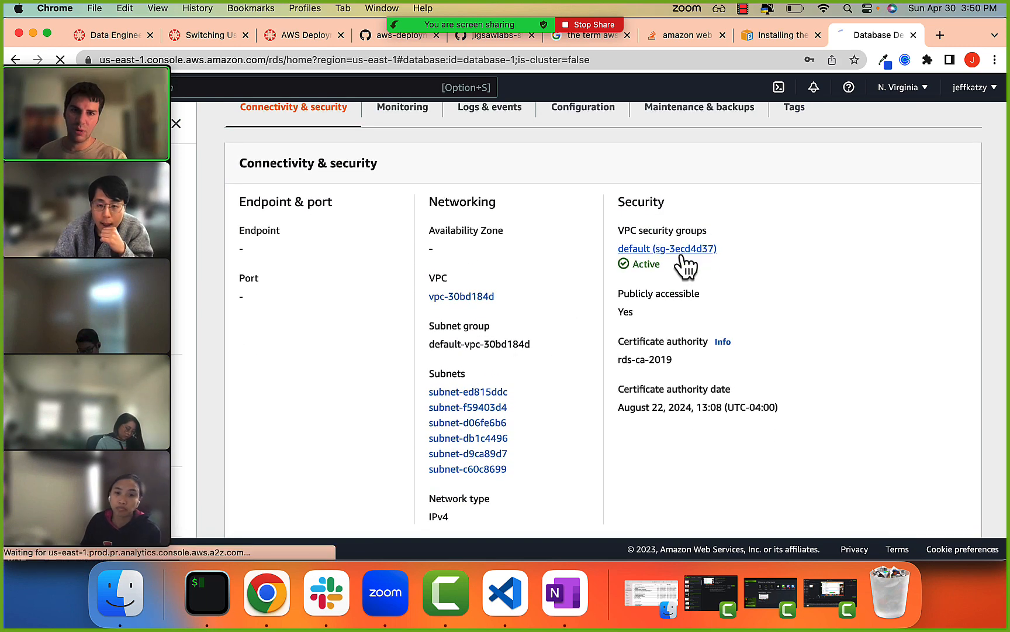
Open the database's default VPC security group and look over its details.
{"action": "left_click", "coordinate": [681, 251]}
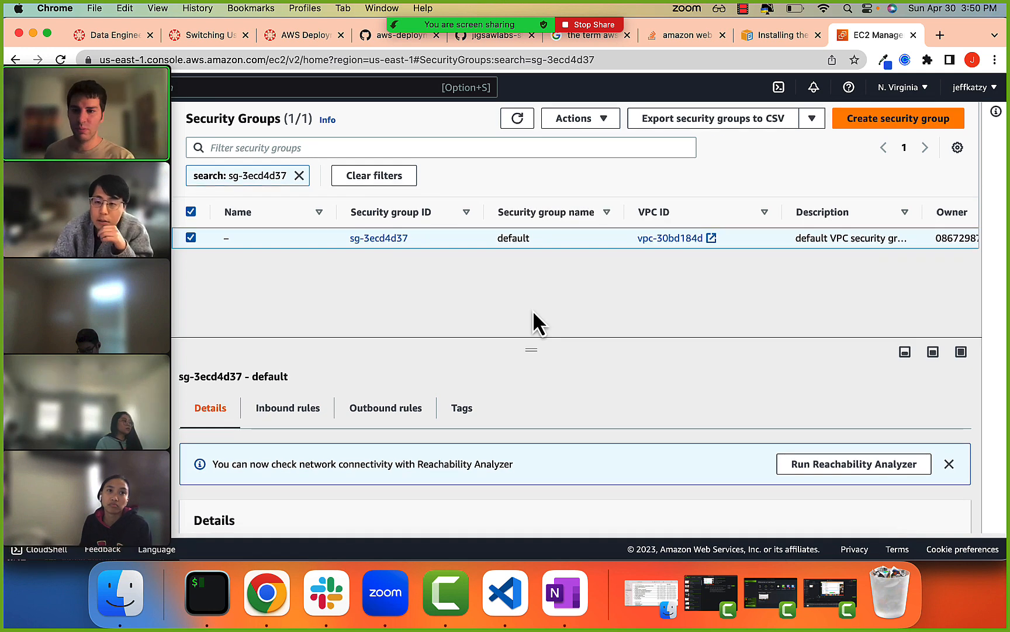
{"action": "scroll", "coordinate": [500, 393], "scroll_direction": "down", "scroll_amount": 3}
{"action": "scroll", "coordinate": [500, 392], "scroll_direction": "up", "scroll_amount": 3}
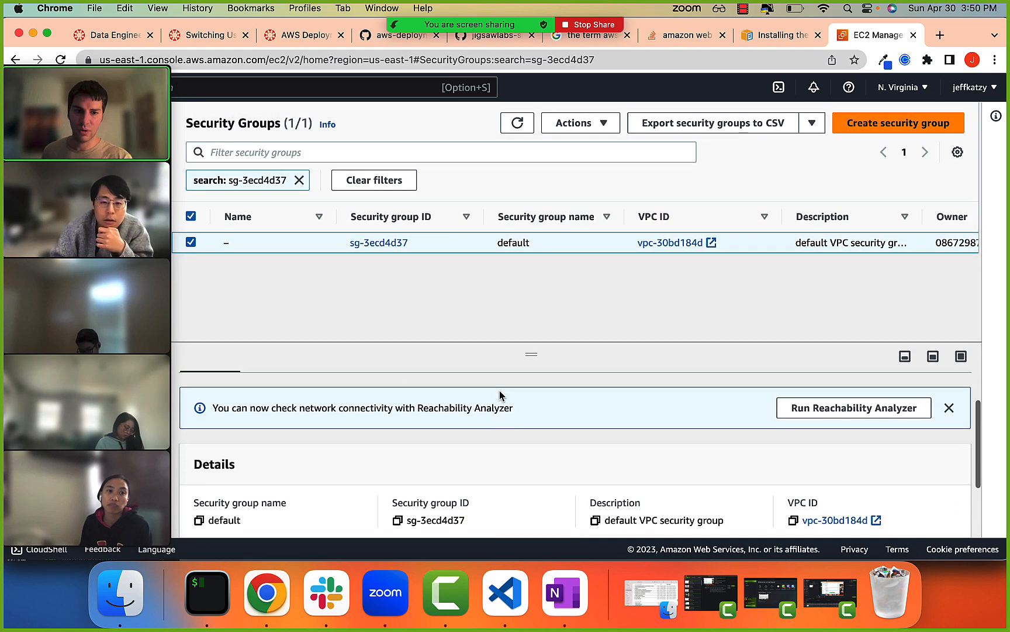
Open the default security group's inbound rules for editing and move the video-call thumbnails off the rule fields.
{"action": "left_click", "coordinate": [301, 412]}
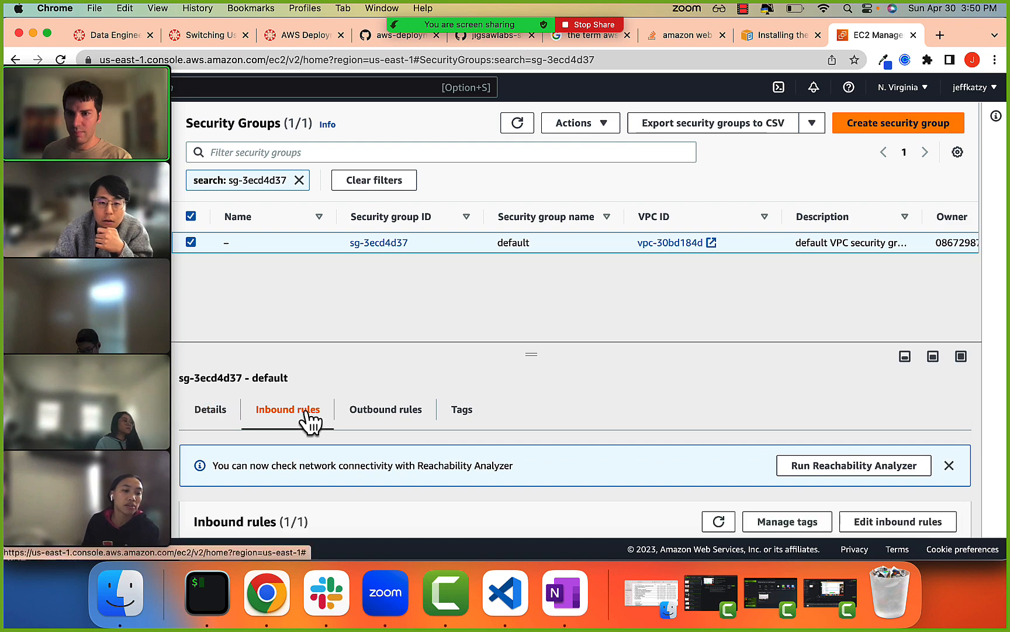
{"action": "scroll", "coordinate": [427, 435], "scroll_direction": "down", "scroll_amount": 2}
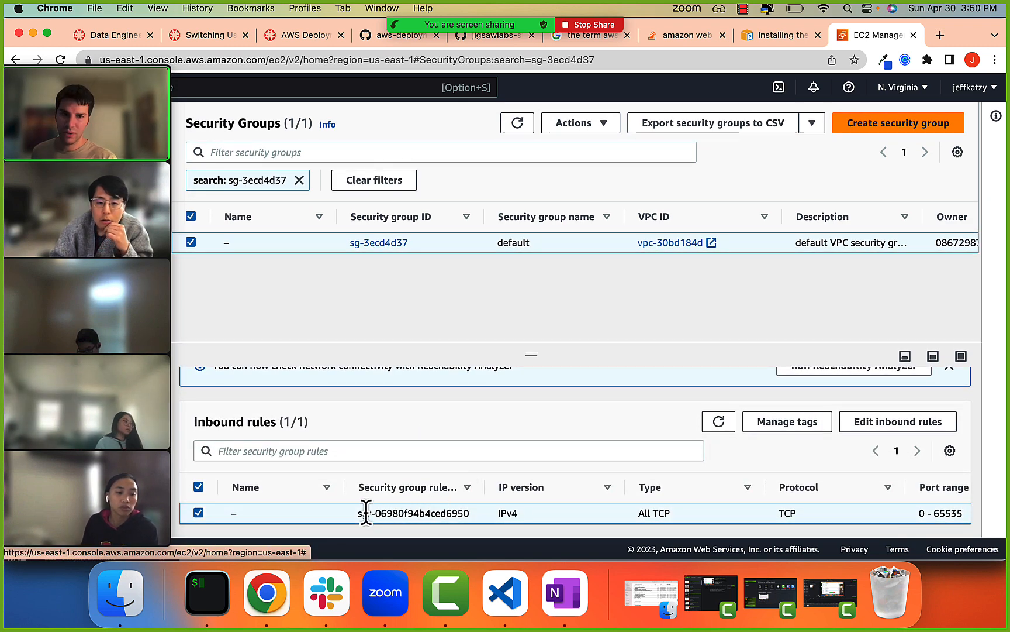
{"action": "left_click", "coordinate": [854, 426]}
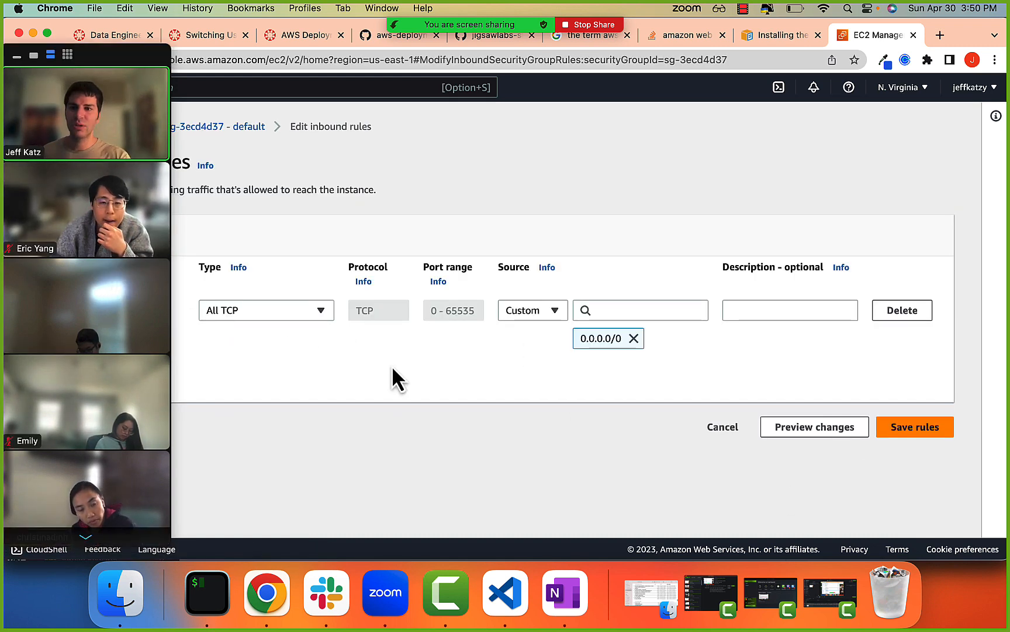
{"action": "left_click_drag", "start_coordinate": [113, 311], "coordinate": [105, 611]}
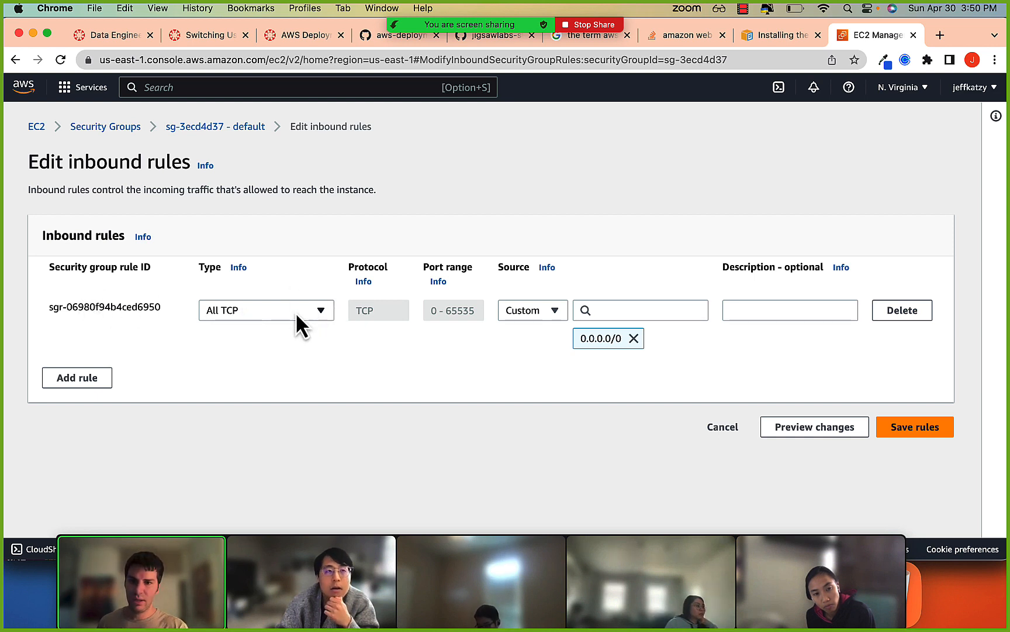
Set the existing inbound rule's type to PostgreSQL, check its port range, and save the rules.
{"action": "left_click", "coordinate": [221, 309]}
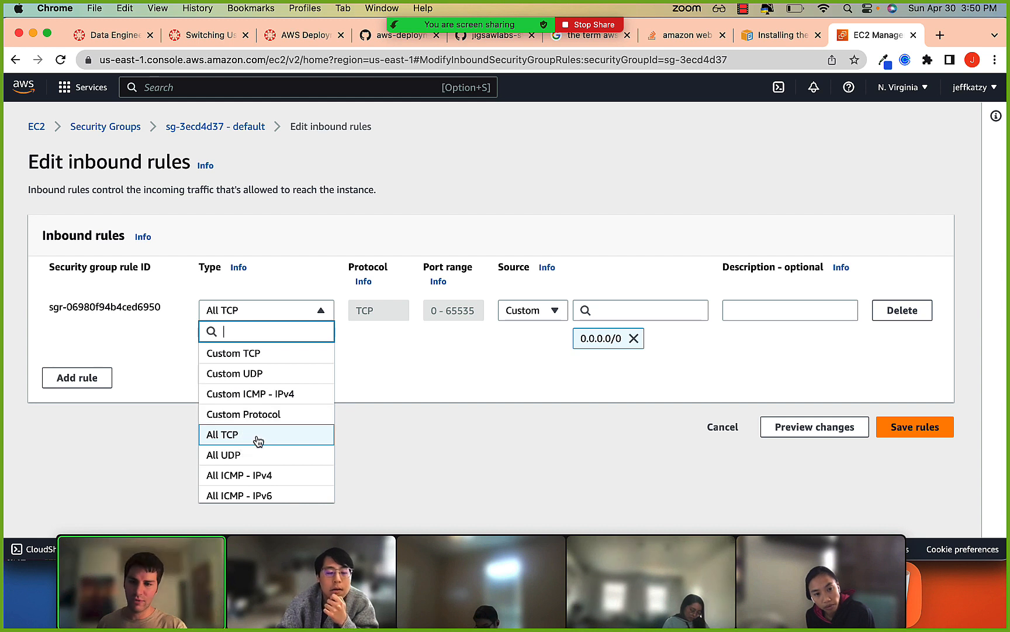
{"action": "scroll", "coordinate": [257, 444], "scroll_direction": "down", "scroll_amount": 1}
{"action": "type", "text": "post"}
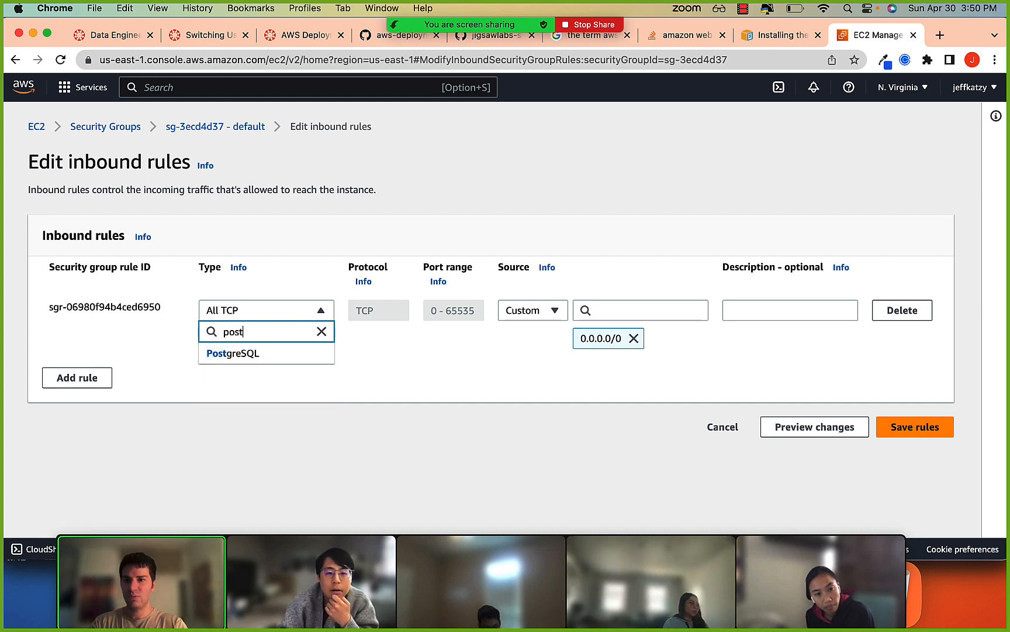
{"action": "left_click", "coordinate": [260, 354]}
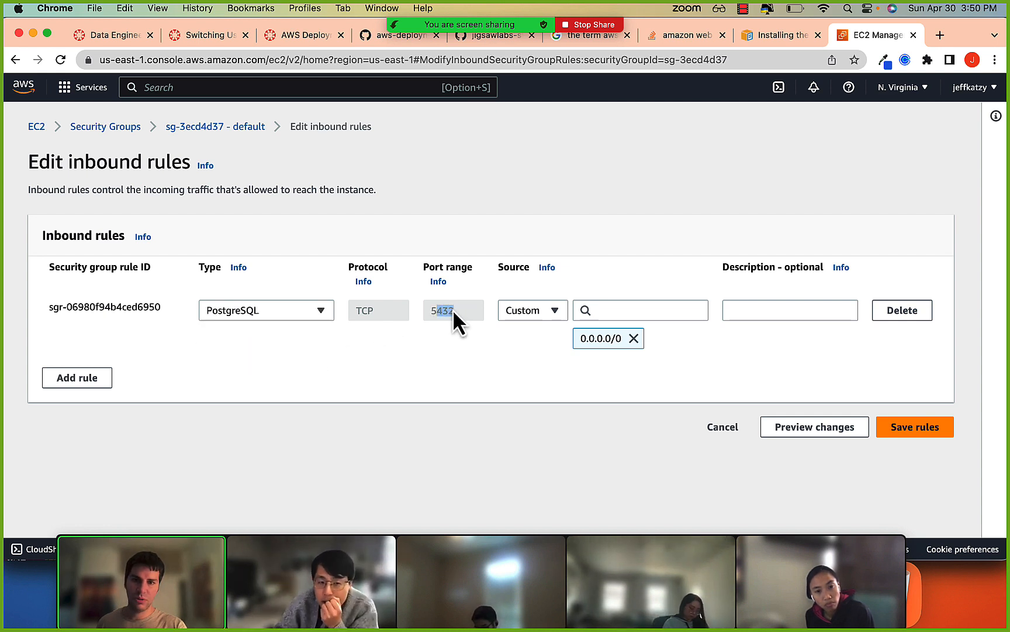
{"action": "left_click", "coordinate": [438, 311]}
{"action": "left_click", "coordinate": [438, 350]}
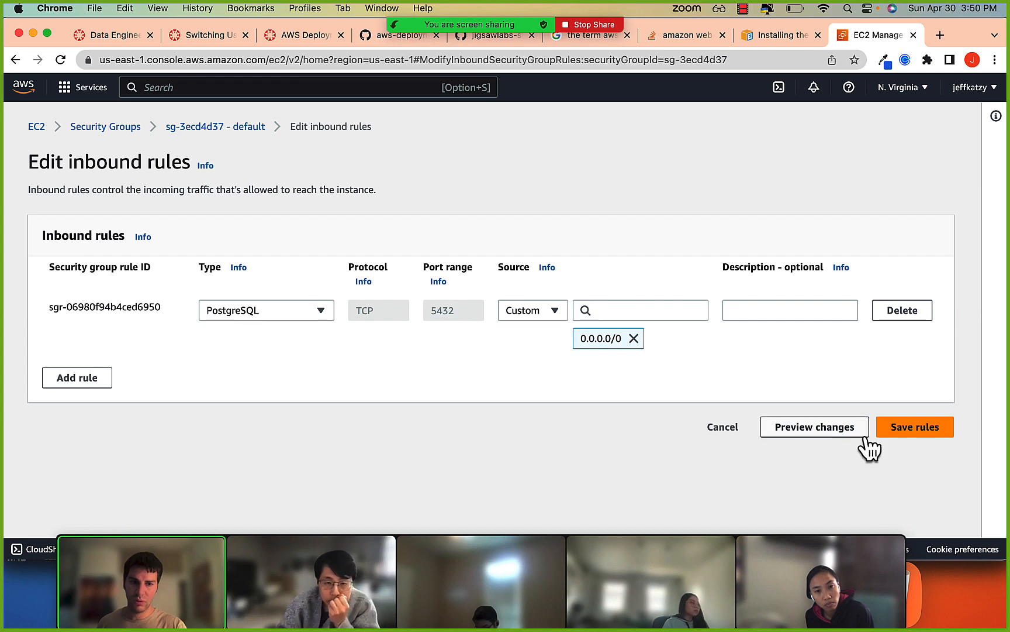
{"action": "left_click", "coordinate": [908, 432]}
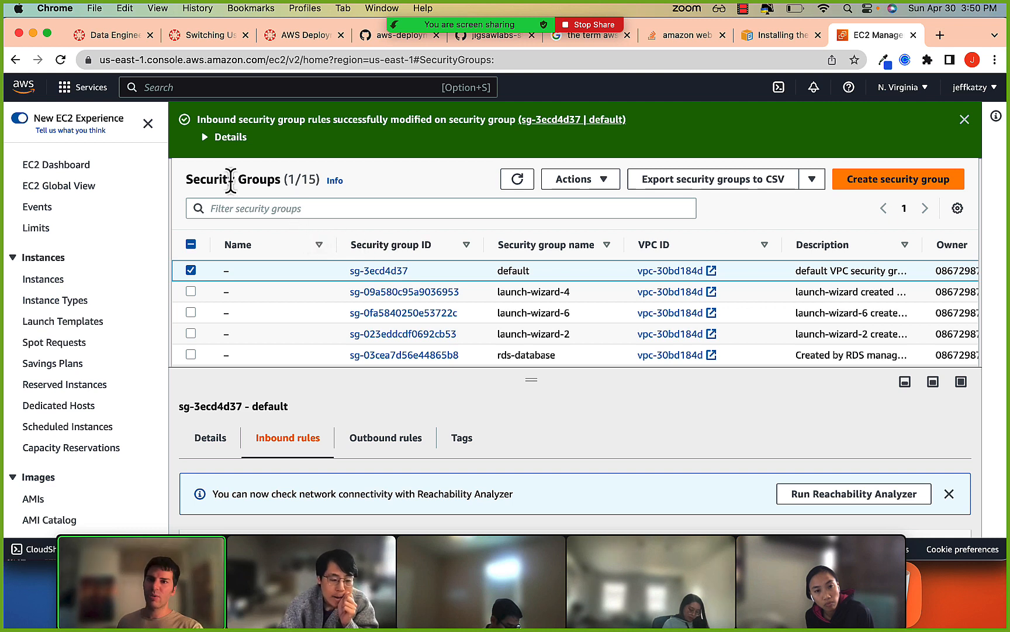
Find the RDS service, open the details of database-1, and look over its summary and connectivity information.
{"action": "left_click_drag", "start_coordinate": [207, 180], "coordinate": [281, 185]}
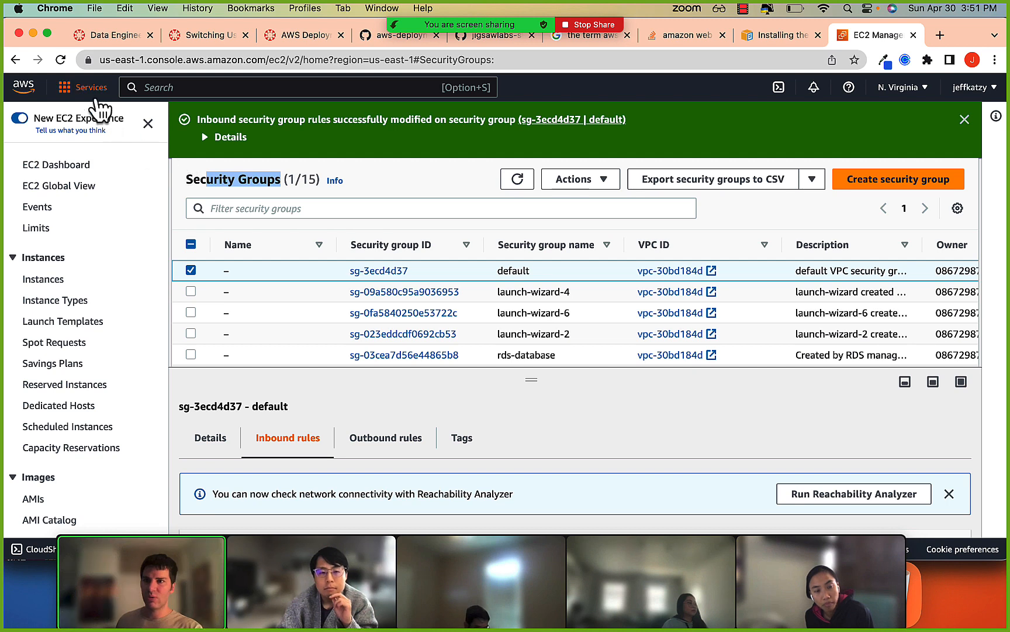
{"action": "left_click", "coordinate": [137, 85]}
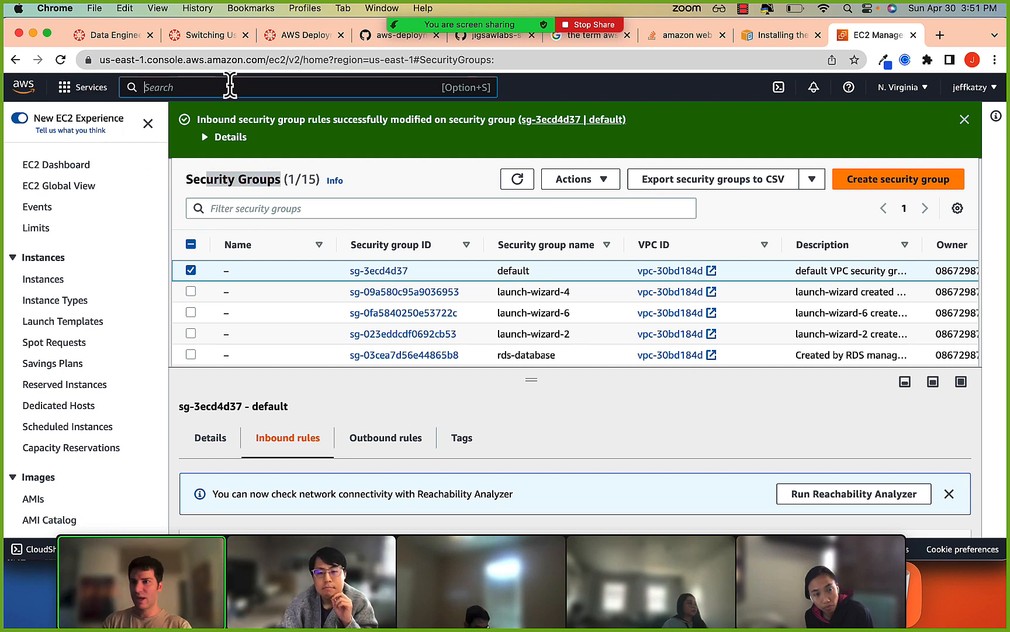
{"action": "type", "text": "rds"}
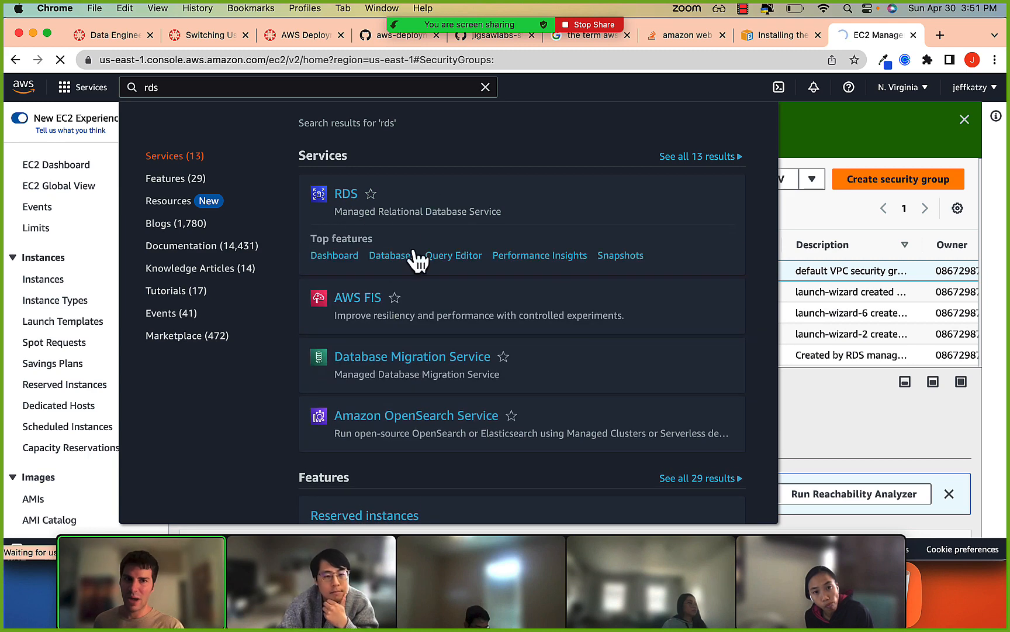
{"action": "left_click", "coordinate": [348, 196]}
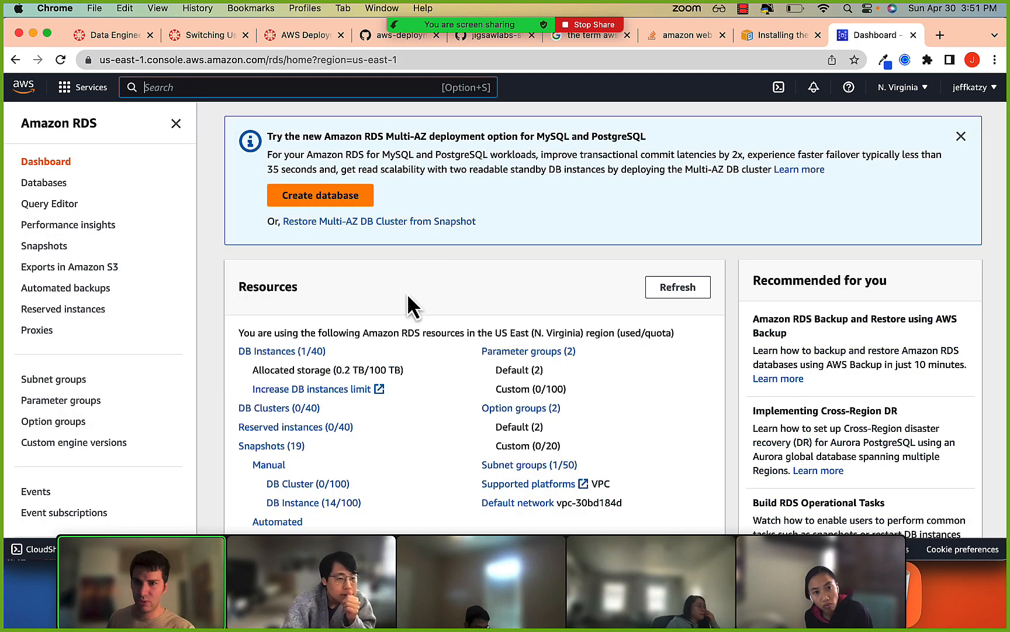
{"action": "left_click", "coordinate": [280, 352]}
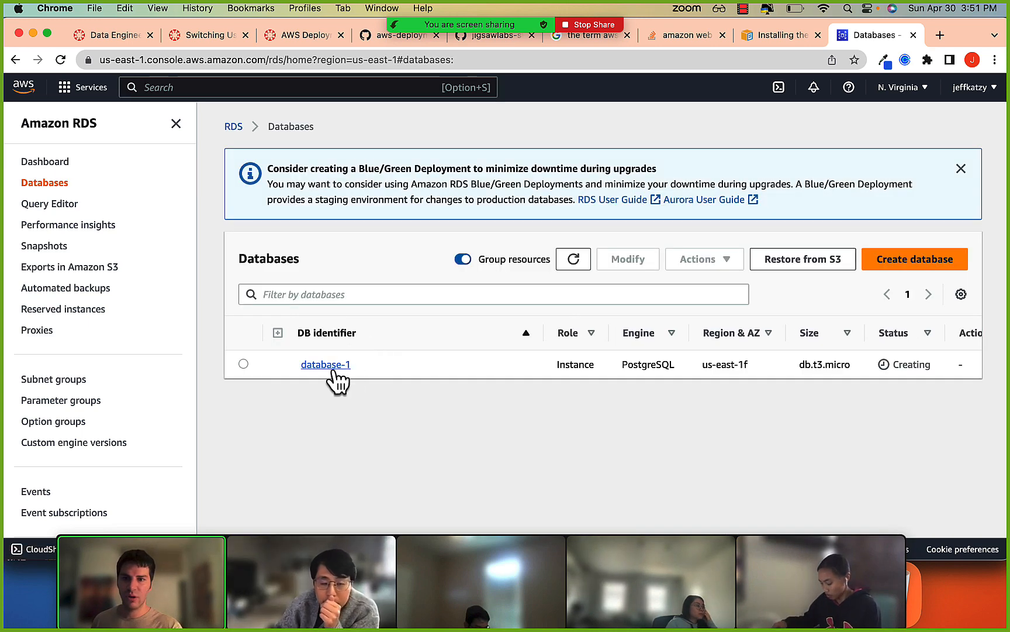
{"action": "left_click", "coordinate": [332, 364]}
{"action": "scroll", "coordinate": [372, 380], "scroll_direction": "down", "scroll_amount": 5}
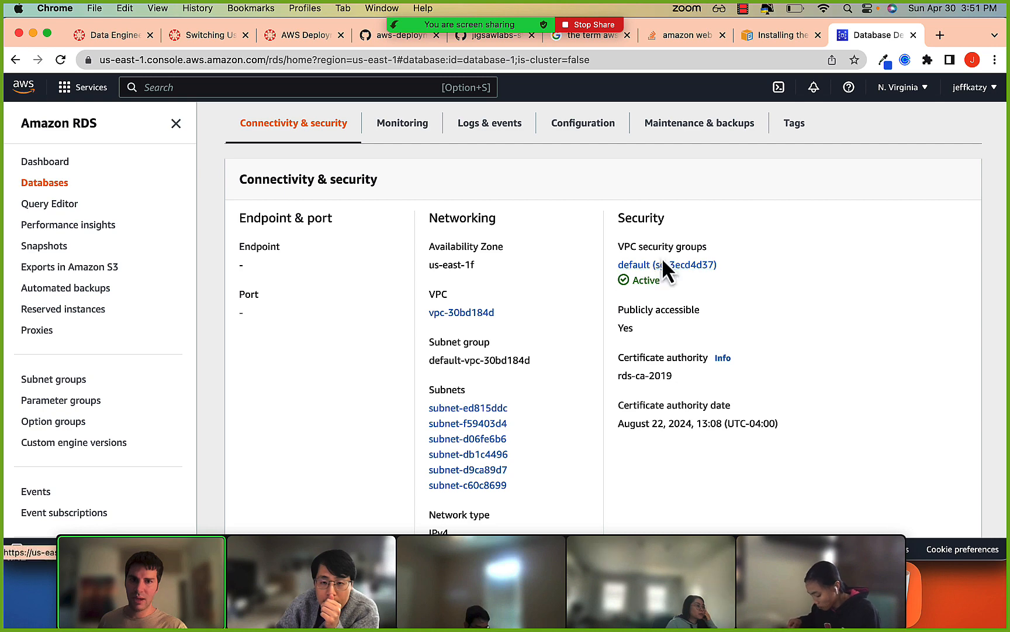
{"action": "scroll", "coordinate": [568, 261], "scroll_direction": "up", "scroll_amount": 5}
{"action": "scroll", "coordinate": [579, 404], "scroll_direction": "down", "scroll_amount": 2}
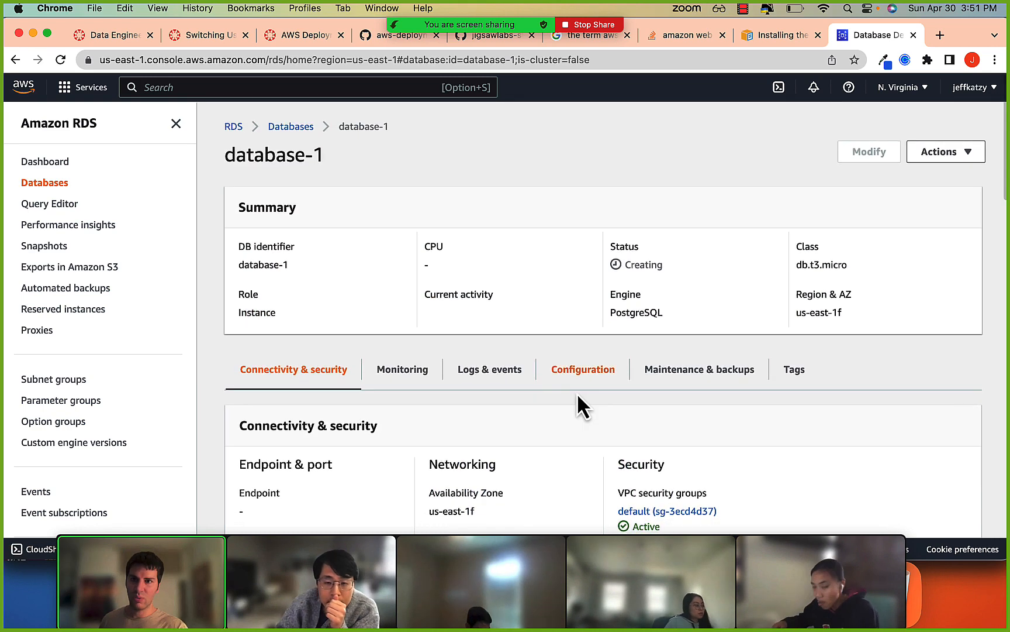
Open the default VPC security group linked from database-1 and start editing its inbound rules.
{"action": "left_click", "coordinate": [676, 446]}
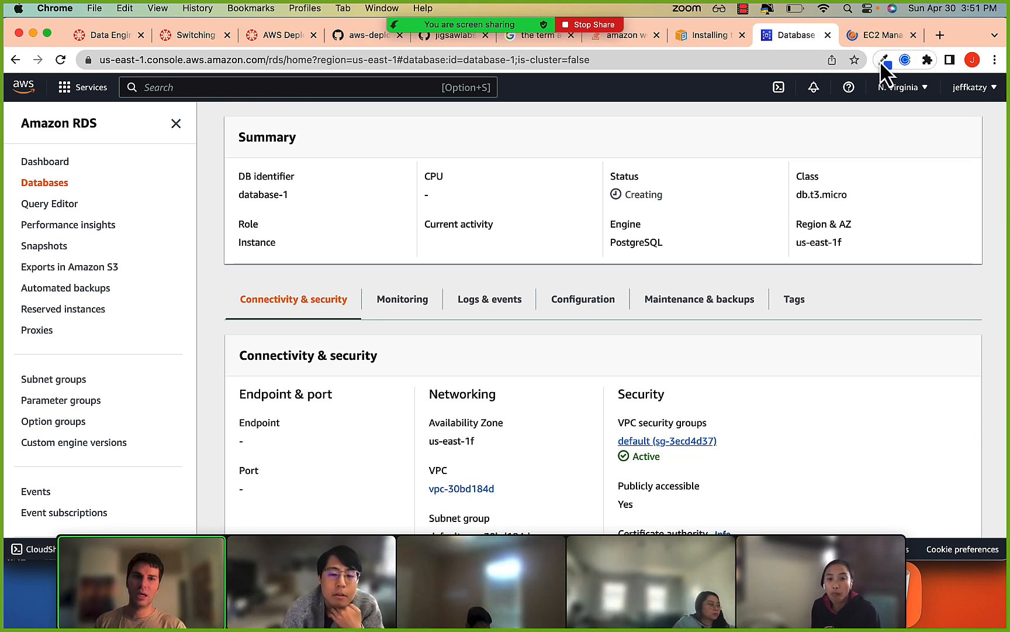
{"action": "left_click", "coordinate": [881, 28]}
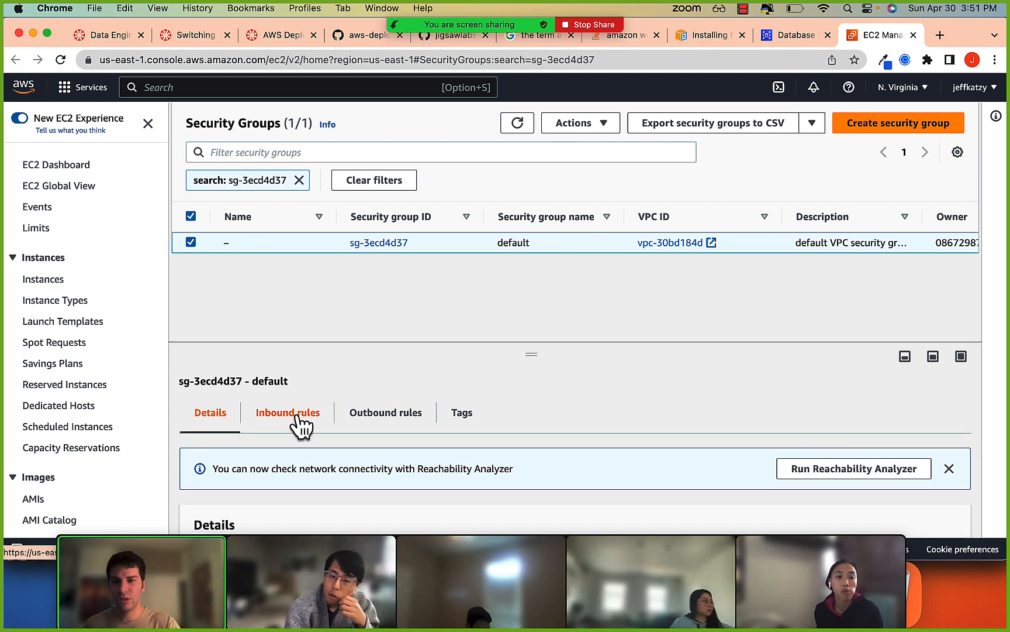
{"action": "left_click", "coordinate": [298, 418]}
{"action": "left_click", "coordinate": [380, 242]}
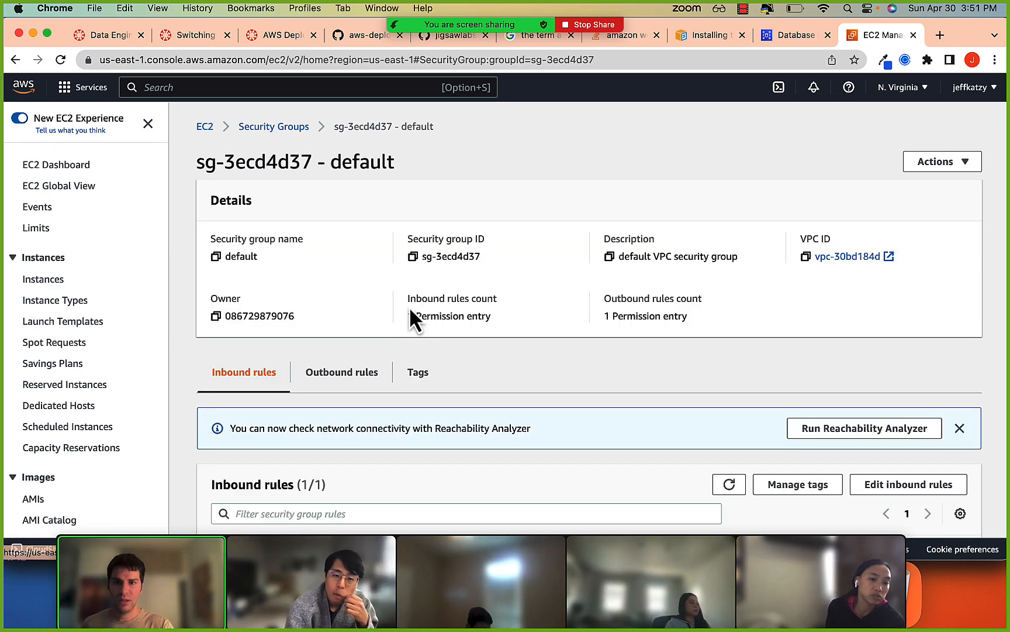
{"action": "scroll", "coordinate": [412, 328], "scroll_direction": "down", "scroll_amount": 2}
{"action": "left_click", "coordinate": [877, 407]}
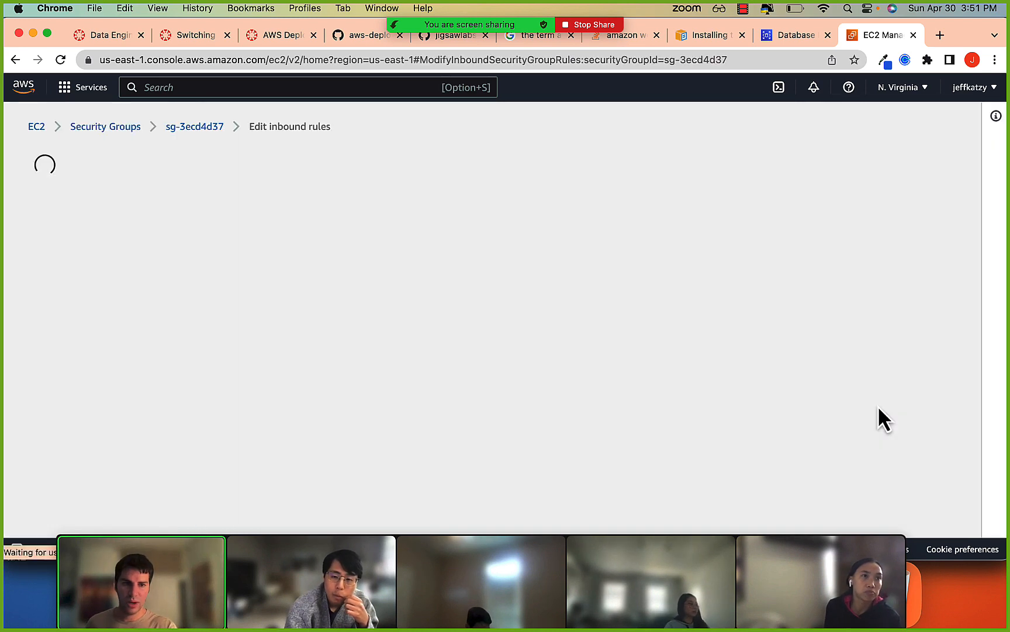
Add a second inbound rule and set its type to PostgreSQL.
{"action": "left_click", "coordinate": [78, 380]}
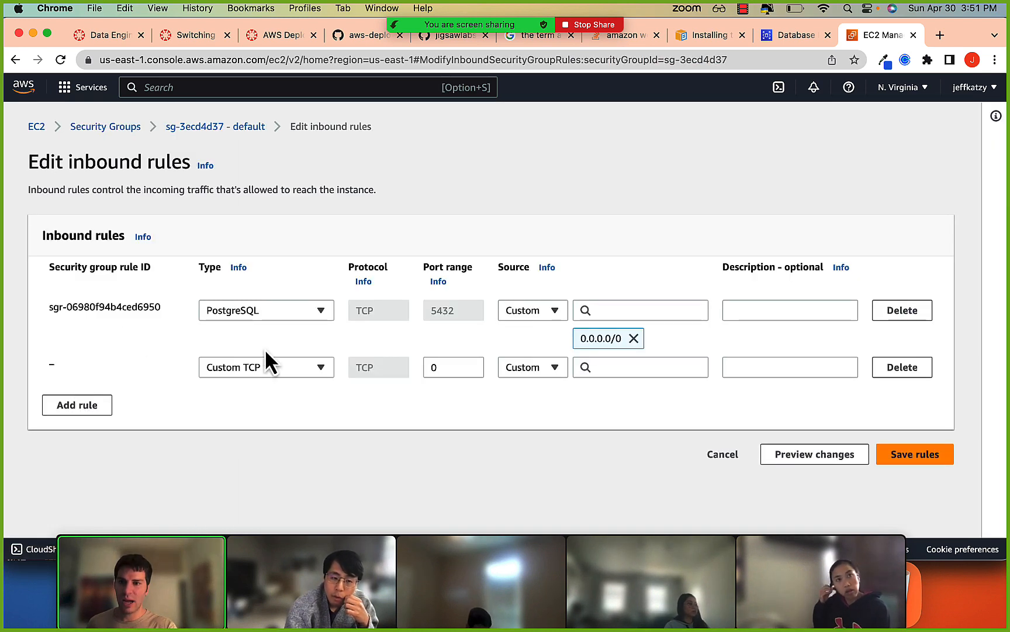
{"action": "left_click", "coordinate": [265, 367]}
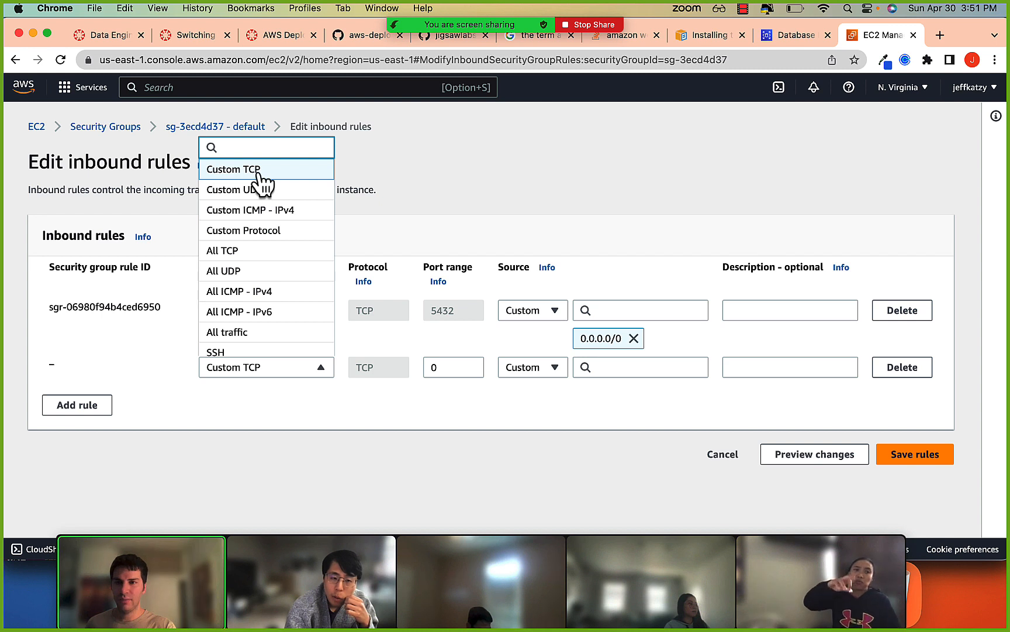
{"action": "scroll", "coordinate": [256, 254], "scroll_direction": "down", "scroll_amount": 8}
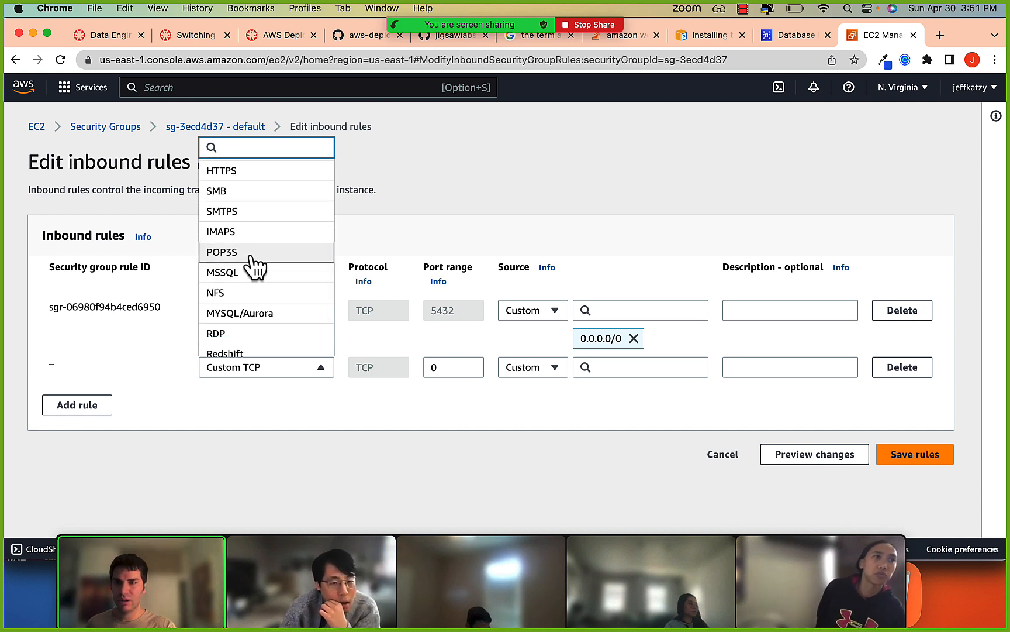
{"action": "scroll", "coordinate": [255, 263], "scroll_direction": "down", "scroll_amount": 4}
{"action": "left_click", "coordinate": [255, 269]}
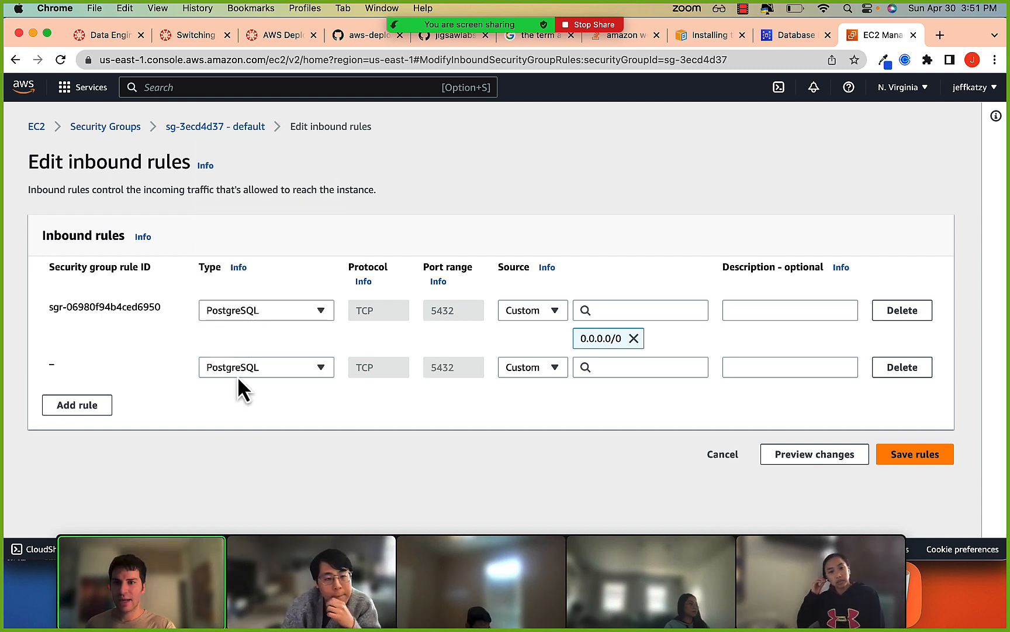
Keep the second rule's source as Custom and choose the default security group sg-3ecd4d37 for it.
{"action": "left_click", "coordinate": [550, 368]}
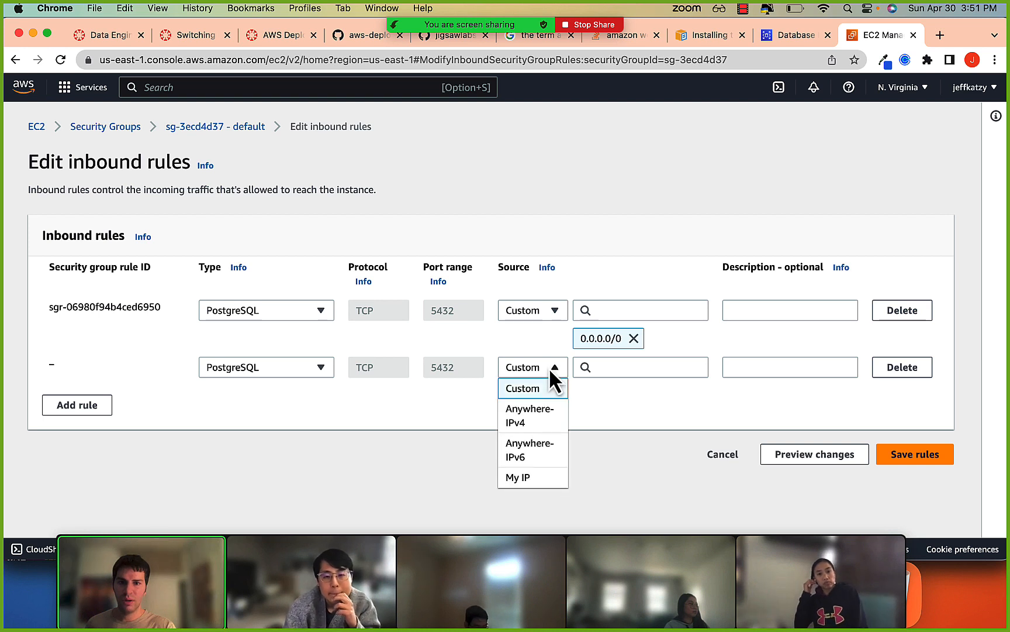
{"action": "left_click", "coordinate": [631, 416]}
{"action": "left_click", "coordinate": [623, 369]}
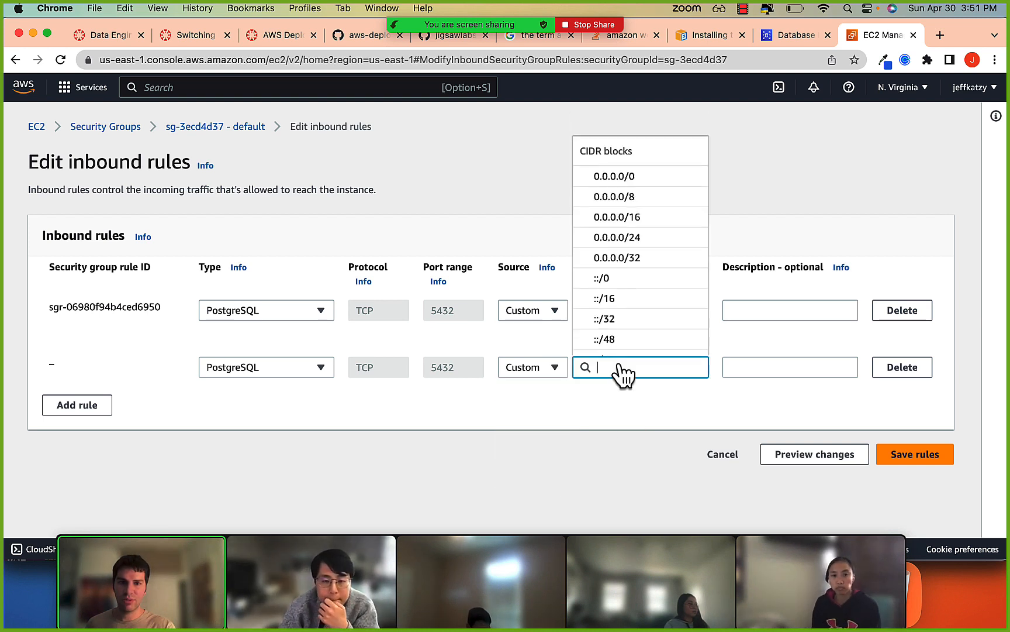
{"action": "scroll", "coordinate": [619, 263], "scroll_direction": "down", "scroll_amount": 5}
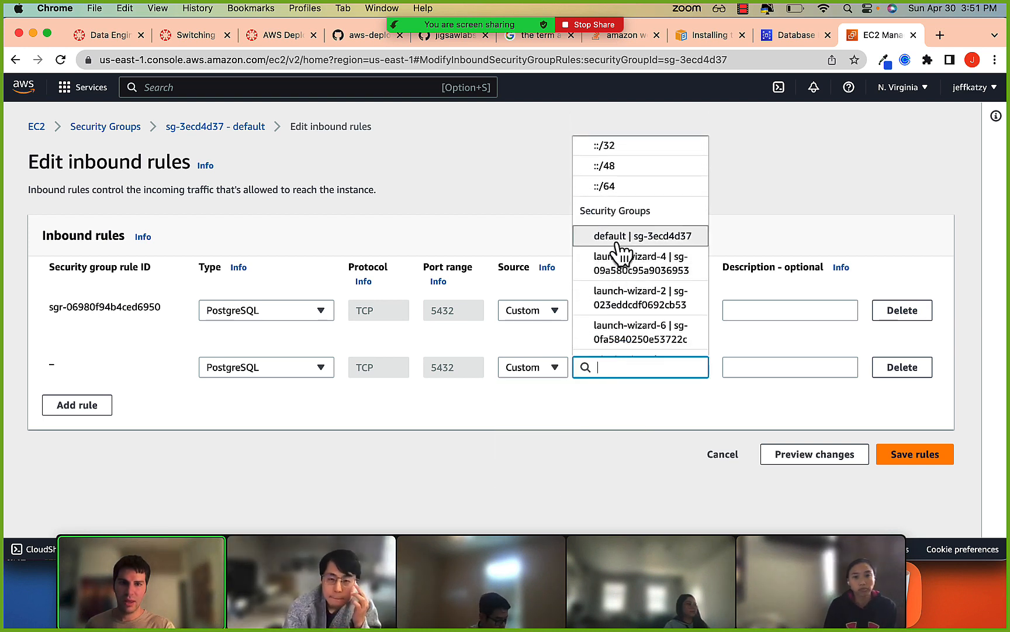
{"action": "left_click", "coordinate": [663, 237]}
{"action": "left_click", "coordinate": [656, 470]}
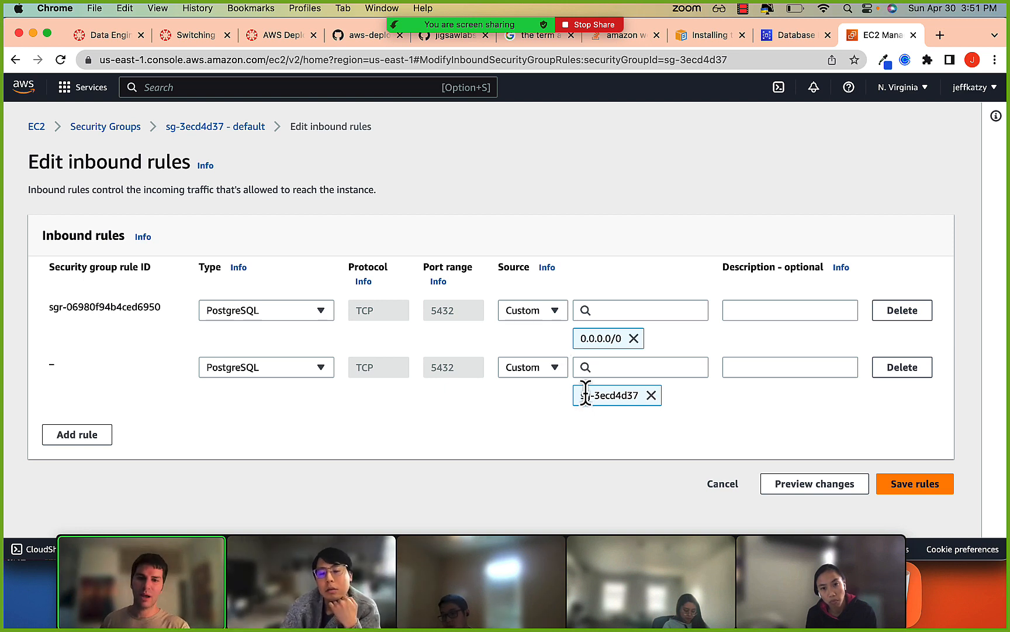
{"action": "left_click_drag", "start_coordinate": [581, 396], "coordinate": [634, 396]}
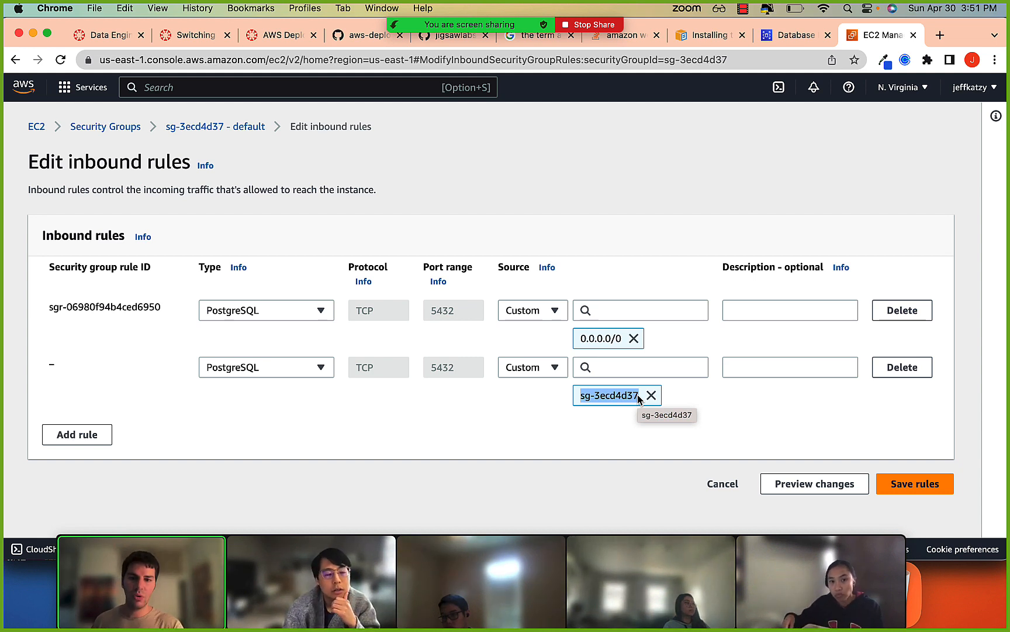
{"action": "left_click", "coordinate": [610, 395]}
{"action": "left_click_drag", "start_coordinate": [591, 395], "coordinate": [609, 395]}
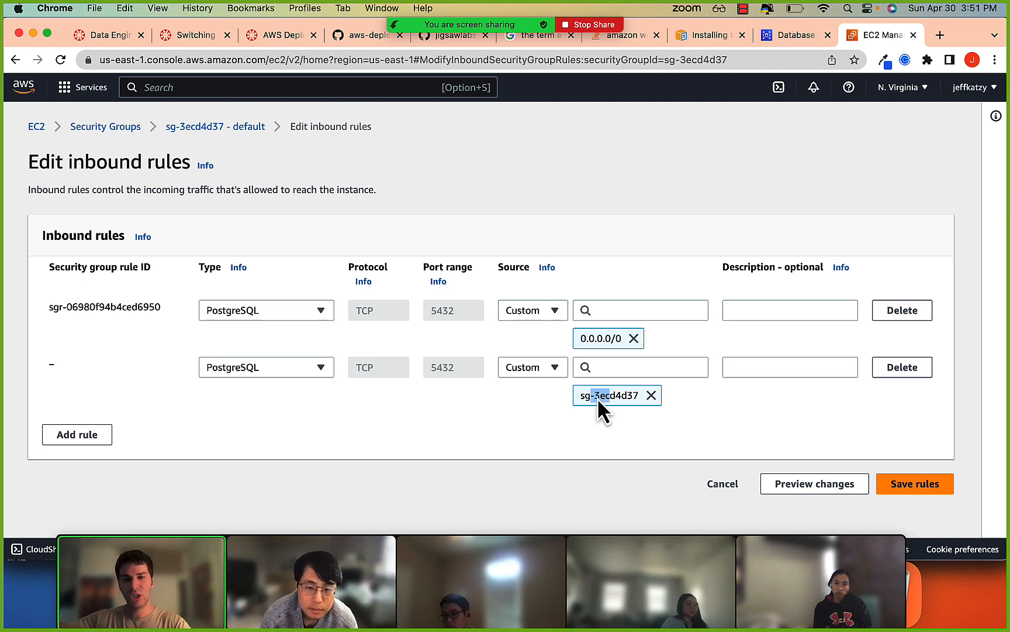
{"action": "left_click", "coordinate": [583, 396]}
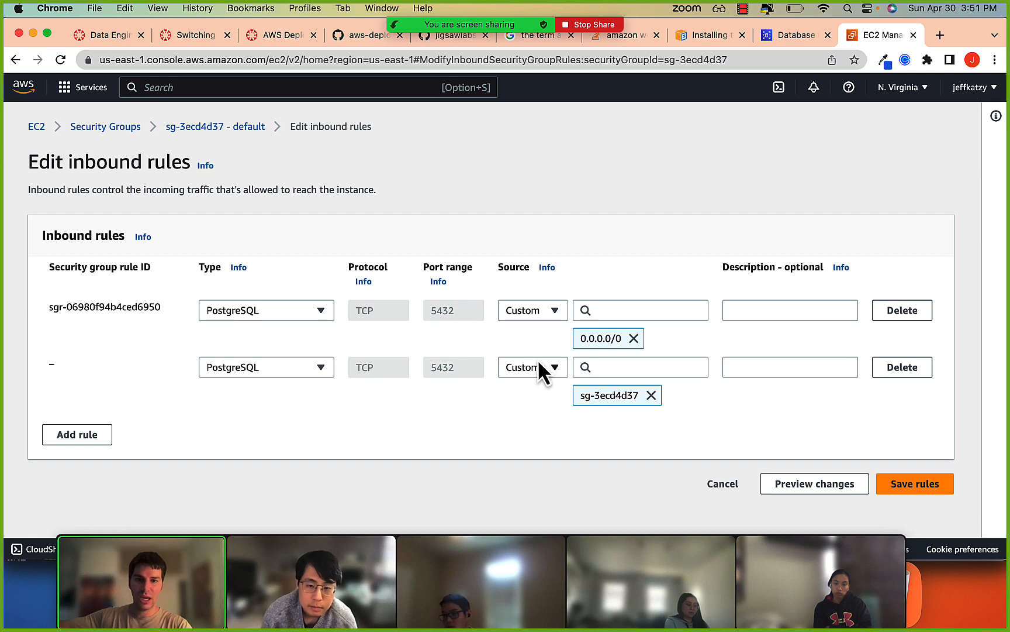
{"action": "mouse_move", "coordinate": [583, 398]}
{"action": "left_mouse_down"}
{"action": "mouse_move", "coordinate": [645, 411]}
{"action": "mouse_move", "coordinate": [584, 398]}
{"action": "left_mouse_up"}
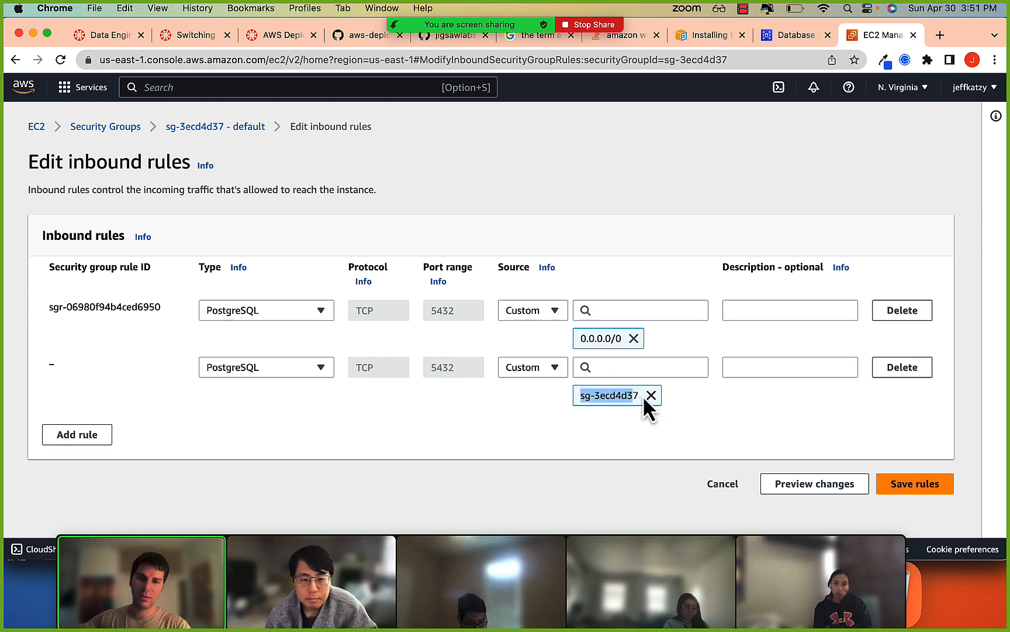
{"action": "left_click_drag", "start_coordinate": [637, 395], "coordinate": [626, 395]}
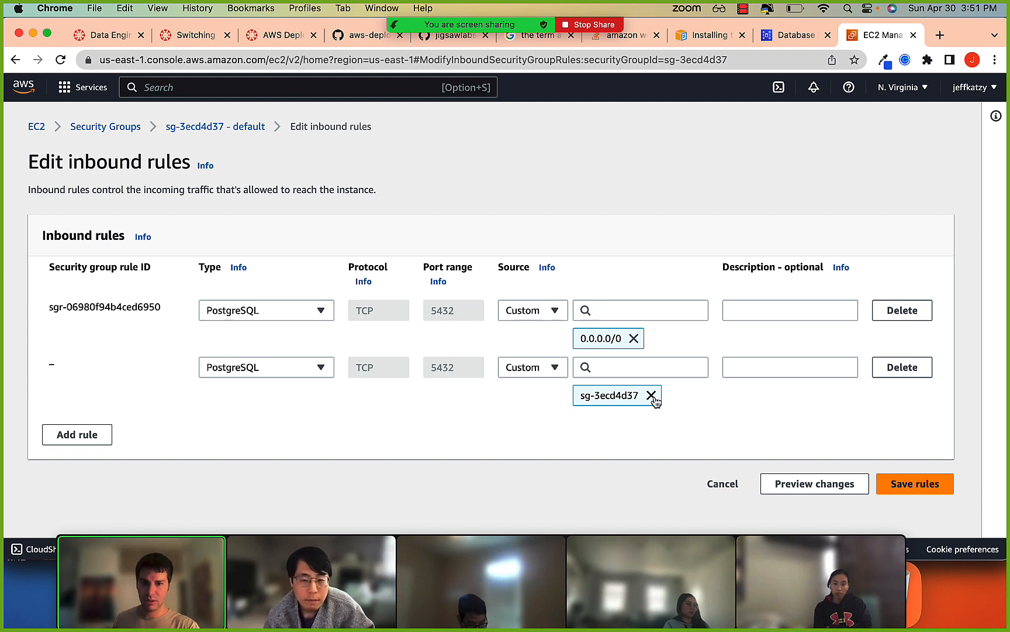
Remove the sg-3ecd4d37 source, delete the second PostgreSQL rule, and submit the inbound rules.
{"action": "left_click", "coordinate": [650, 396]}
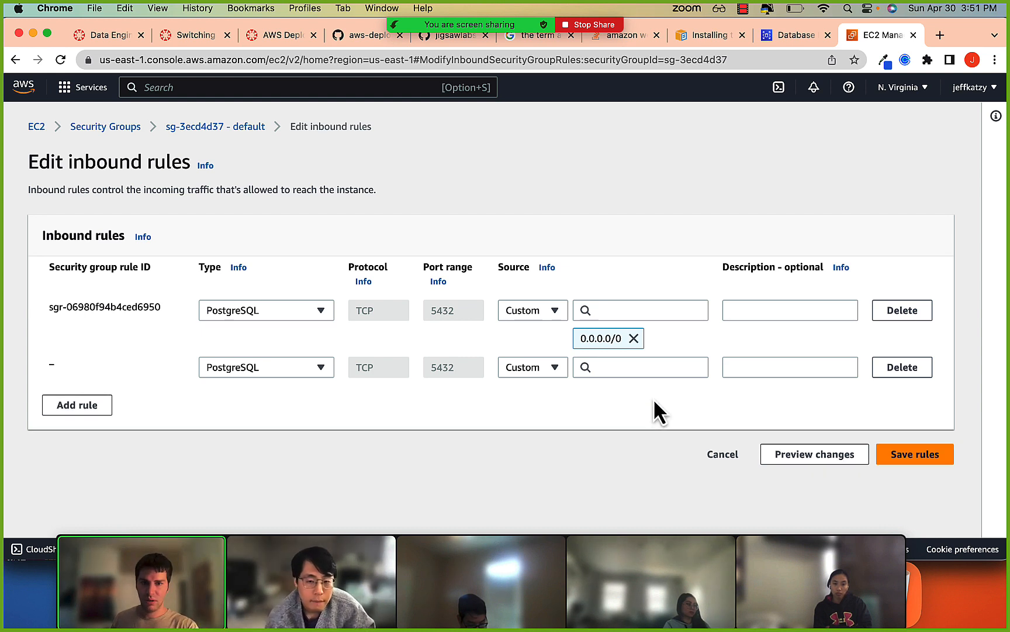
{"action": "left_click", "coordinate": [895, 377]}
{"action": "left_click", "coordinate": [906, 430]}
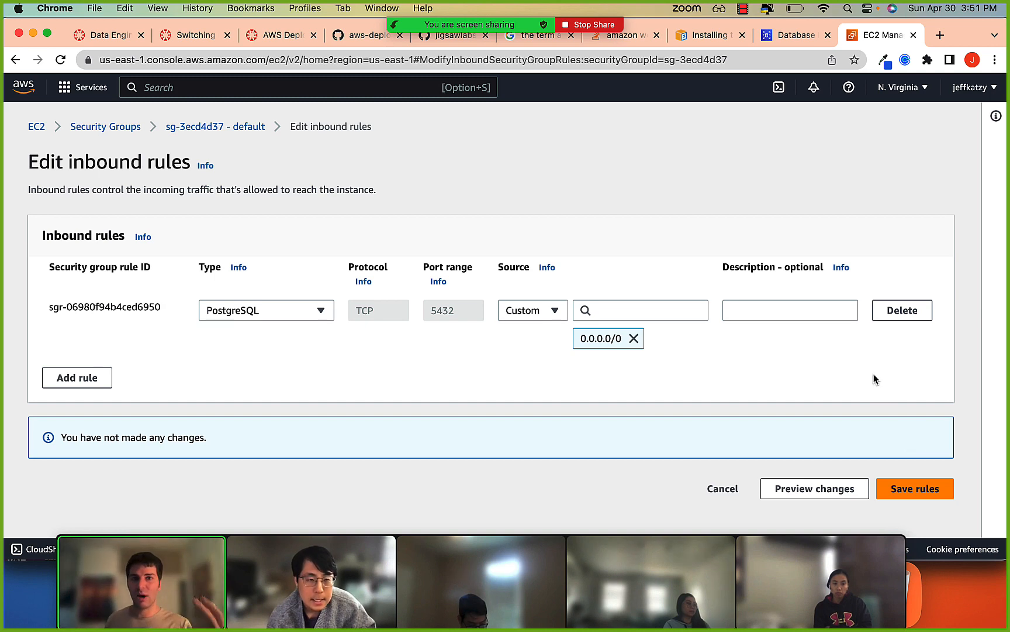
Return to the database-1 details page and reload it to check the creation status.
{"action": "left_click", "coordinate": [775, 41]}
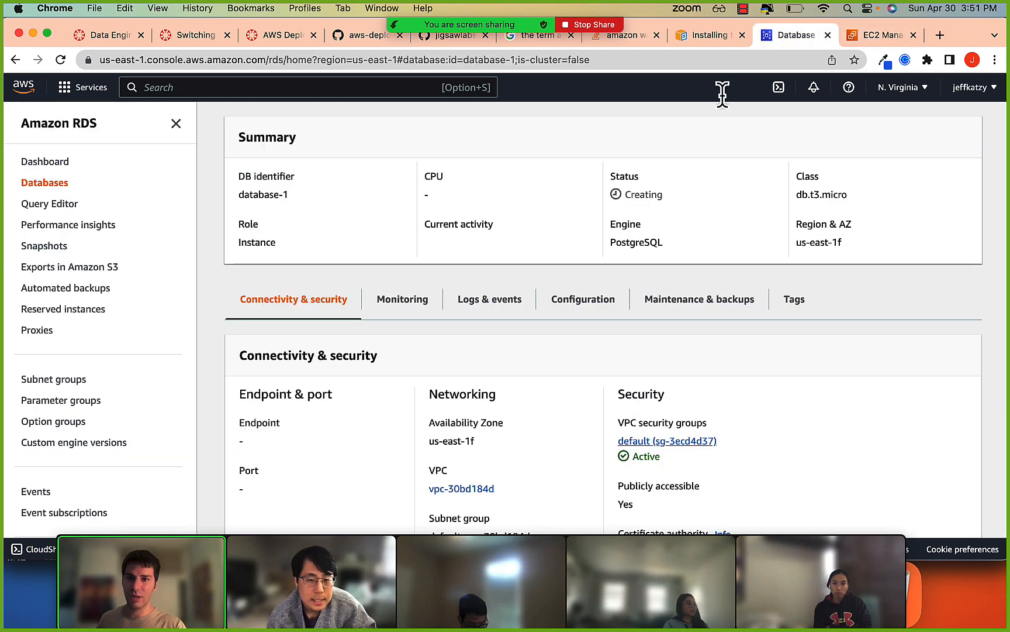
{"action": "scroll", "coordinate": [628, 315], "scroll_direction": "down", "scroll_amount": 4}
{"action": "scroll", "coordinate": [410, 377], "scroll_direction": "up", "scroll_amount": 5}
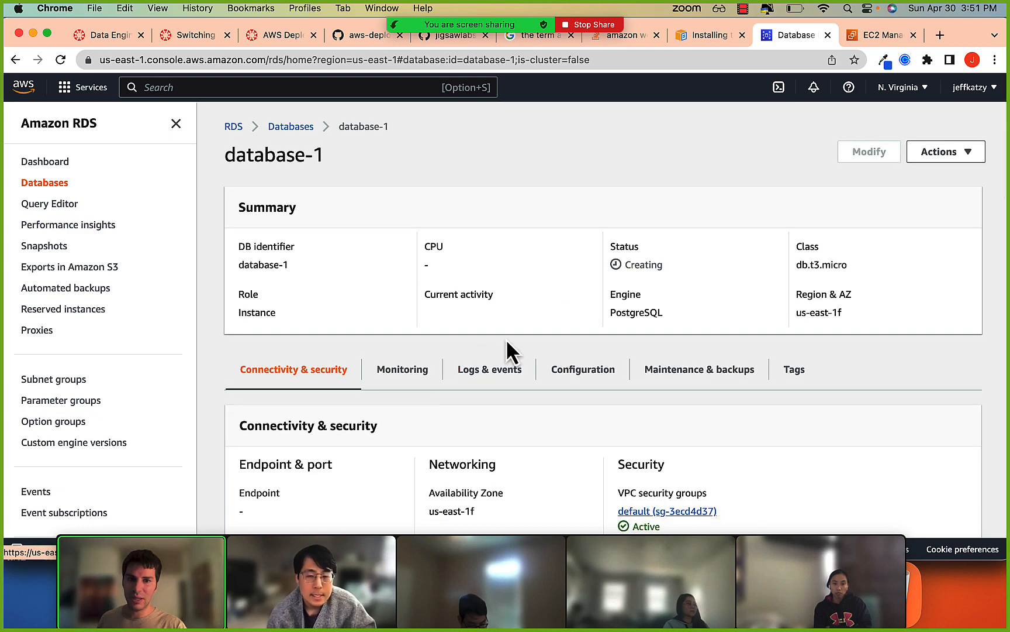
{"action": "left_click", "coordinate": [871, 37]}
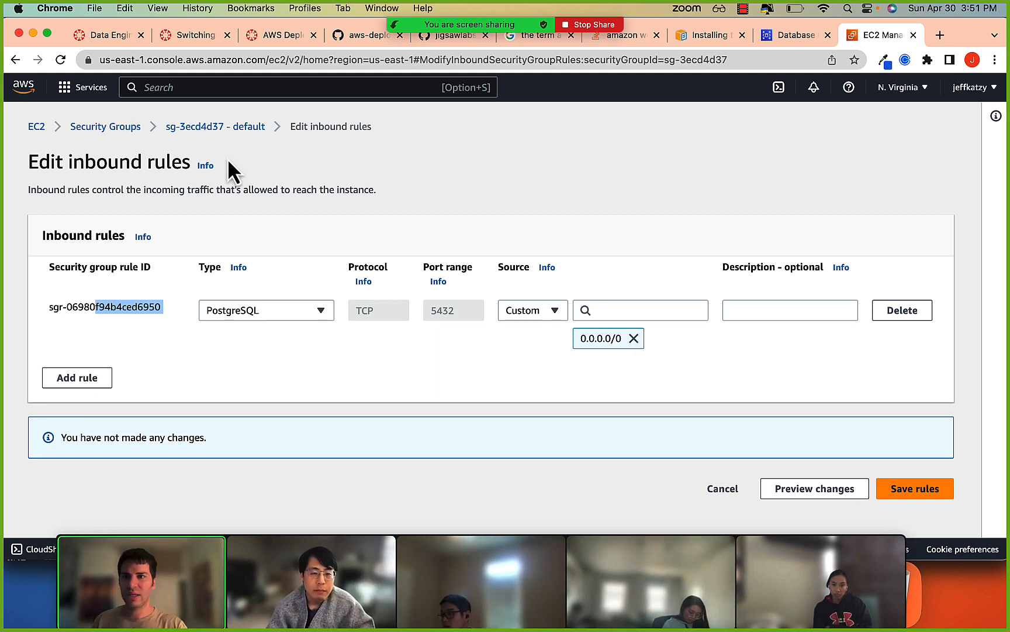
{"action": "left_click", "coordinate": [787, 35]}
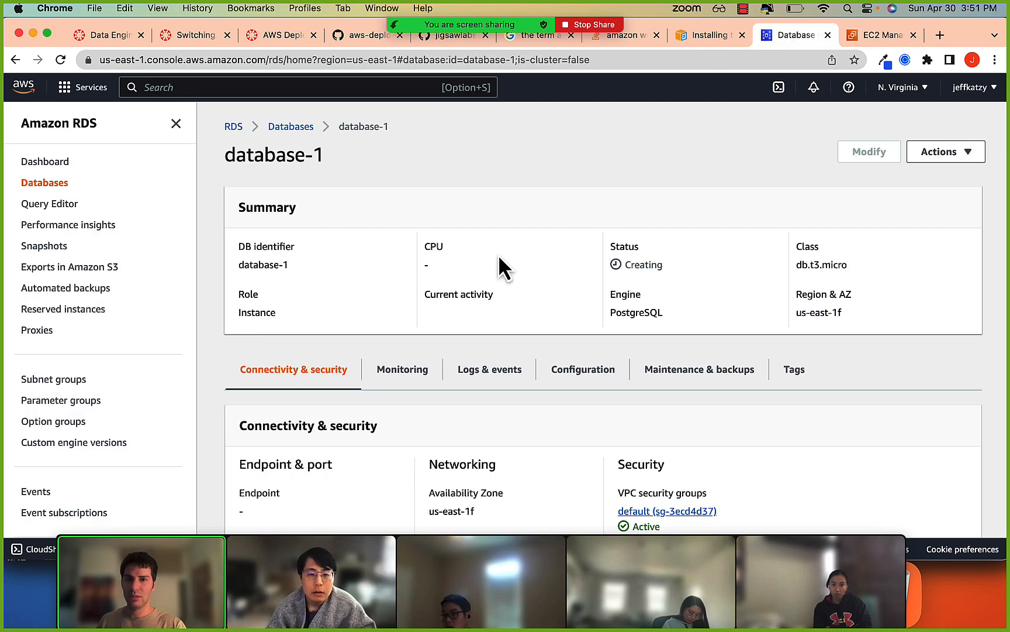
{"action": "key", "text": "super+r"}
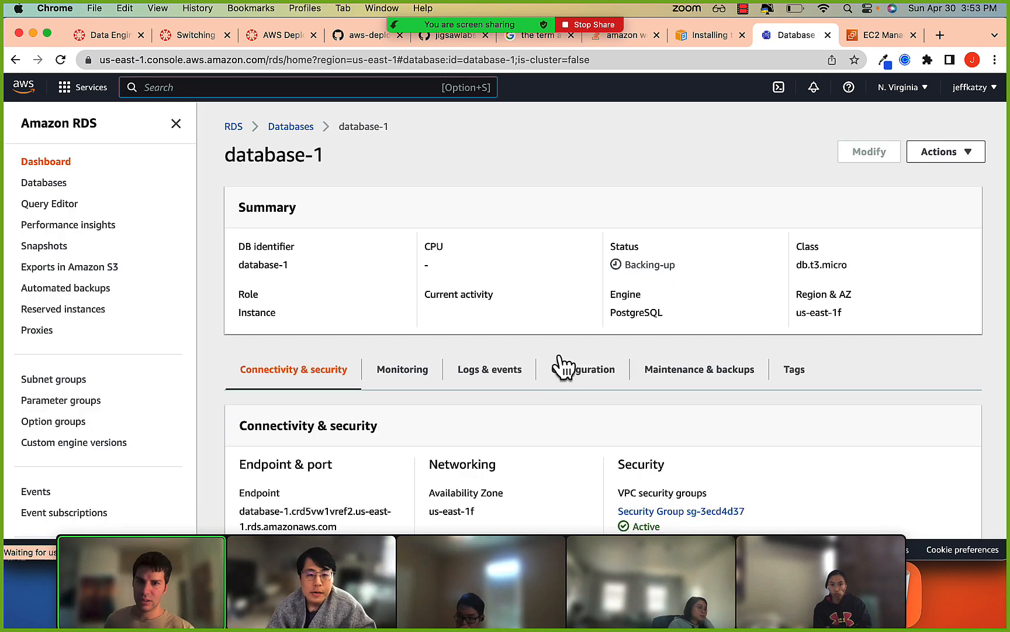
Copy the database-1 endpoint address from its connectivity details and switch to iTerm2.
{"action": "scroll", "coordinate": [558, 348], "scroll_direction": "down", "scroll_amount": 3}
{"action": "left_click_drag", "start_coordinate": [240, 428], "coordinate": [350, 444]}
{"action": "key", "text": "super+c"}
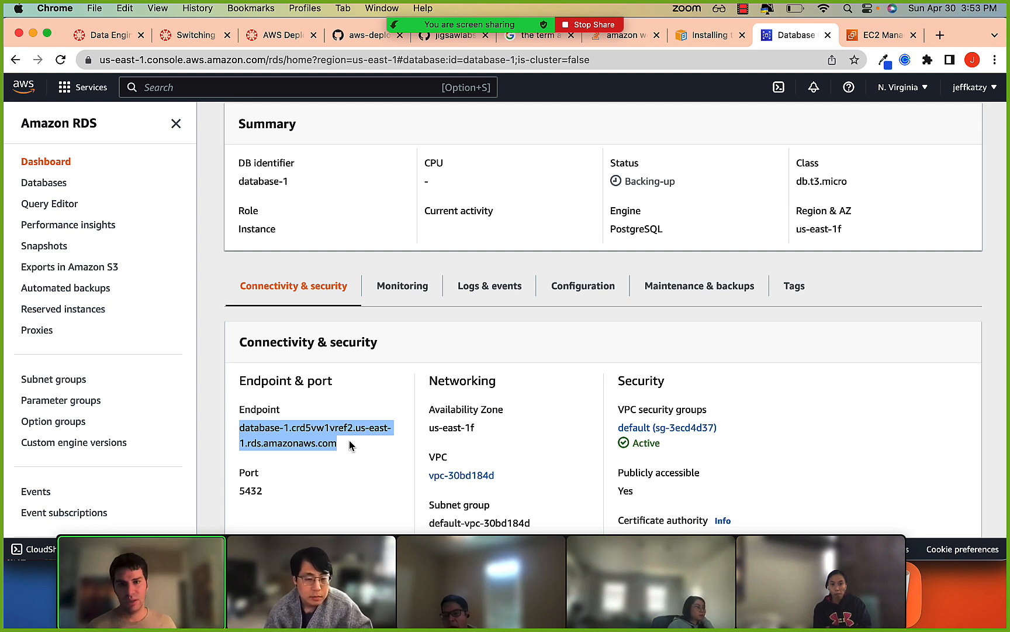
{"action": "key", "text": "super+Tab"}
{"action": "key", "text": "super+Tab"}
{"action": "key", "text": "super+Tab"}
{"action": "key", "text": "super+Tab"}
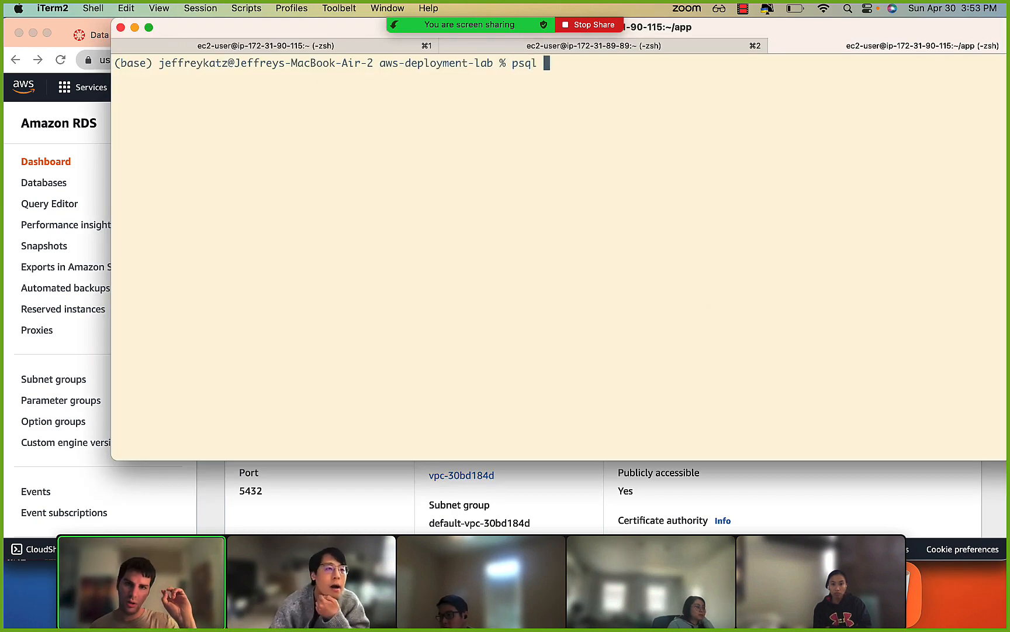
Enlarge the terminal and run psql with the copied database-1 endpoint as host (-h) and port 5432 (-p).
{"action": "key", "text": "super+equal"}
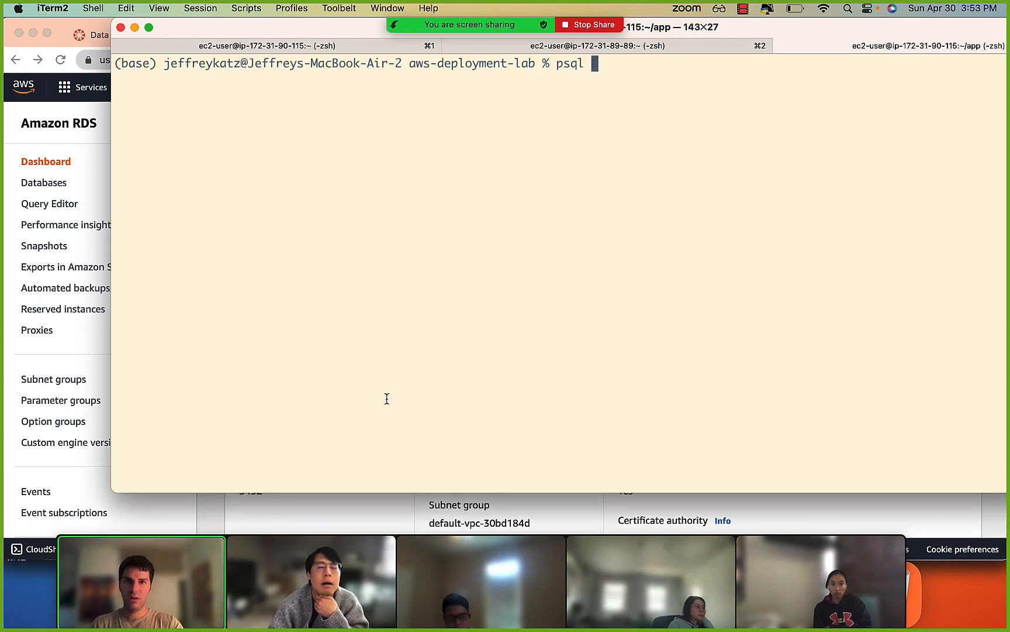
{"action": "type", "text": "-h"}
{"action": "key", "text": "super+v"}
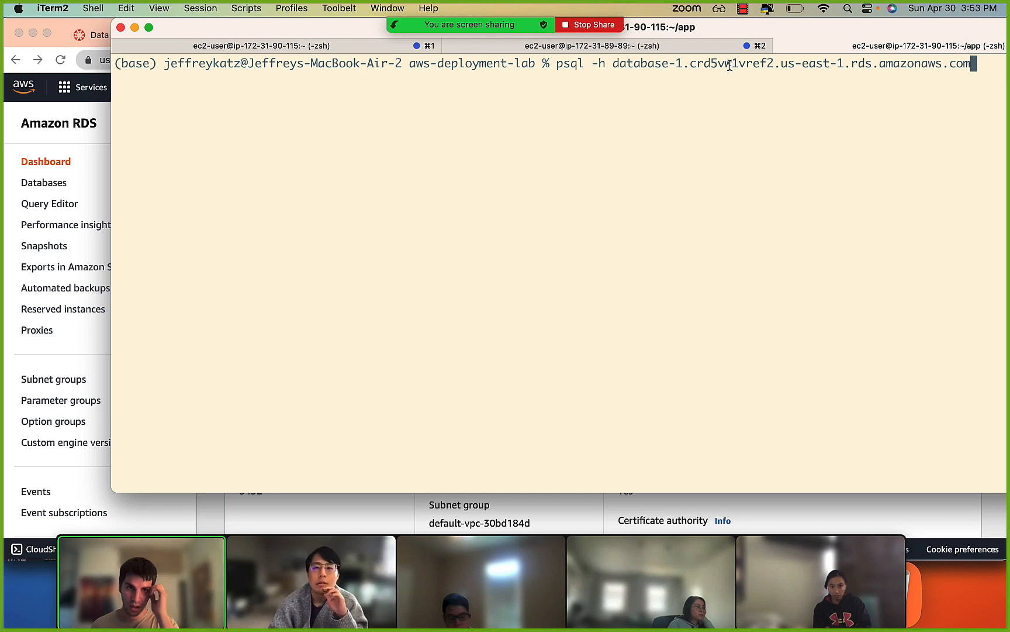
{"action": "type", "text": "-p 5"}
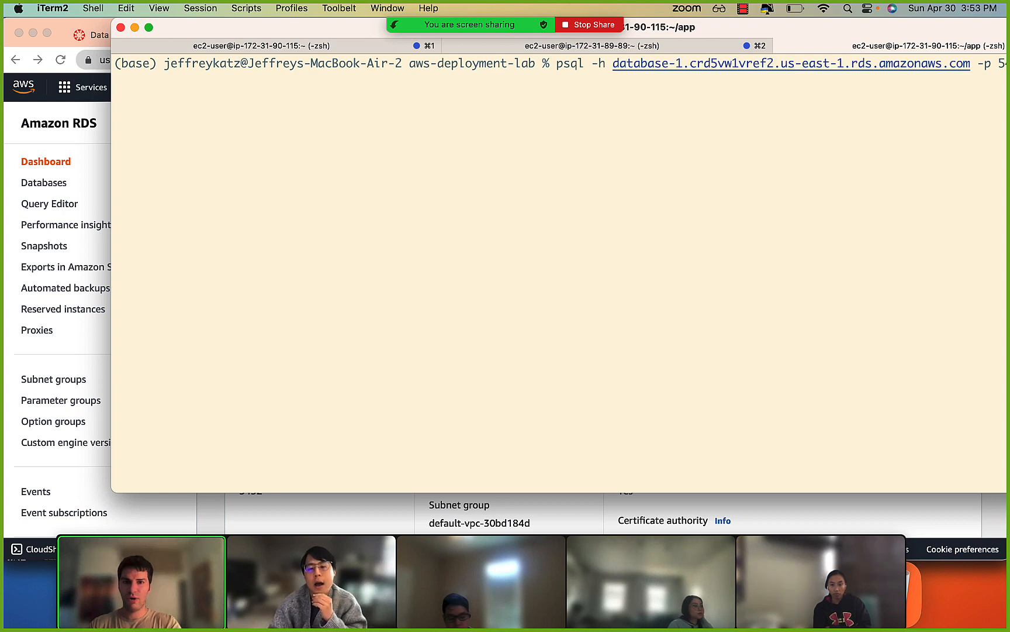
{"action": "key", "text": "alt+super+f"}
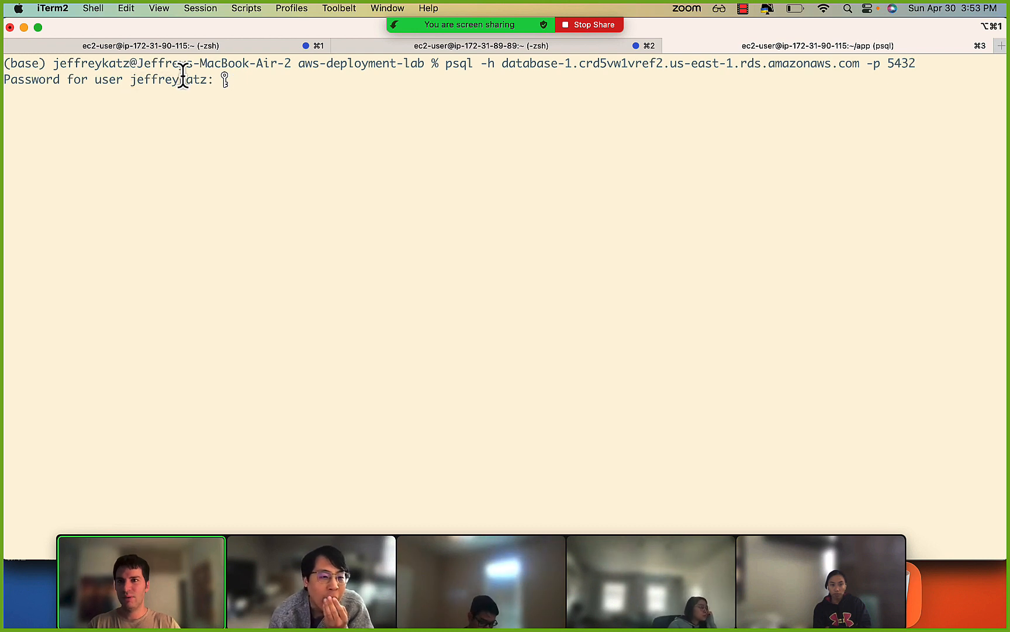
Cancel the password prompt, rerun the psql command with -U postgres added, and enter the database password.
{"action": "key", "text": "ctrl+c"}
{"action": "key", "text": "Up"}
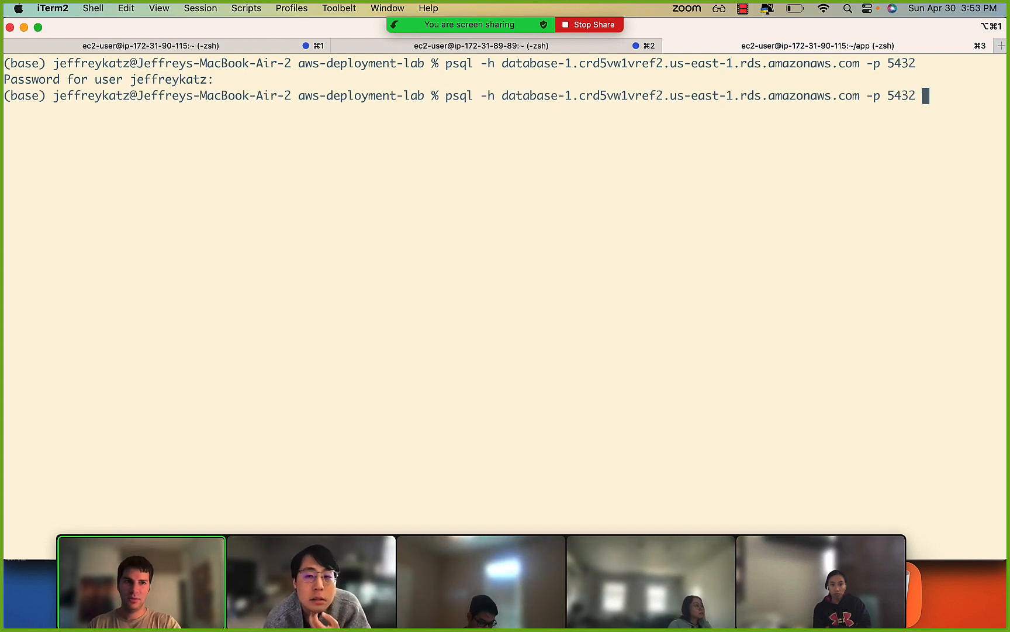
{"action": "type", "text": "-IU"}
{"action": "type", "text": "U postgres"}
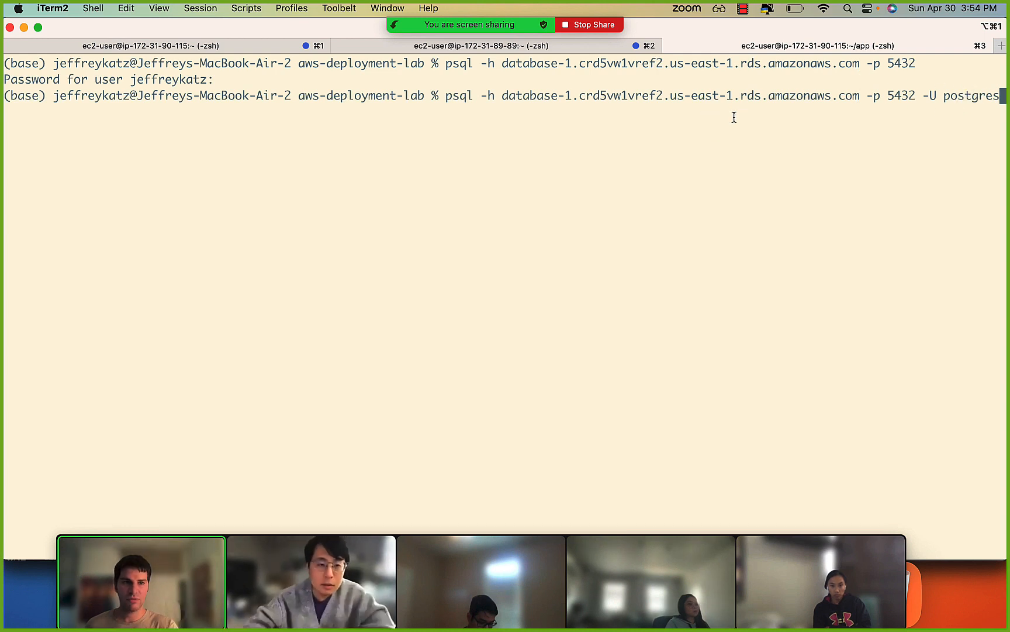
{"action": "key", "text": "Return"}
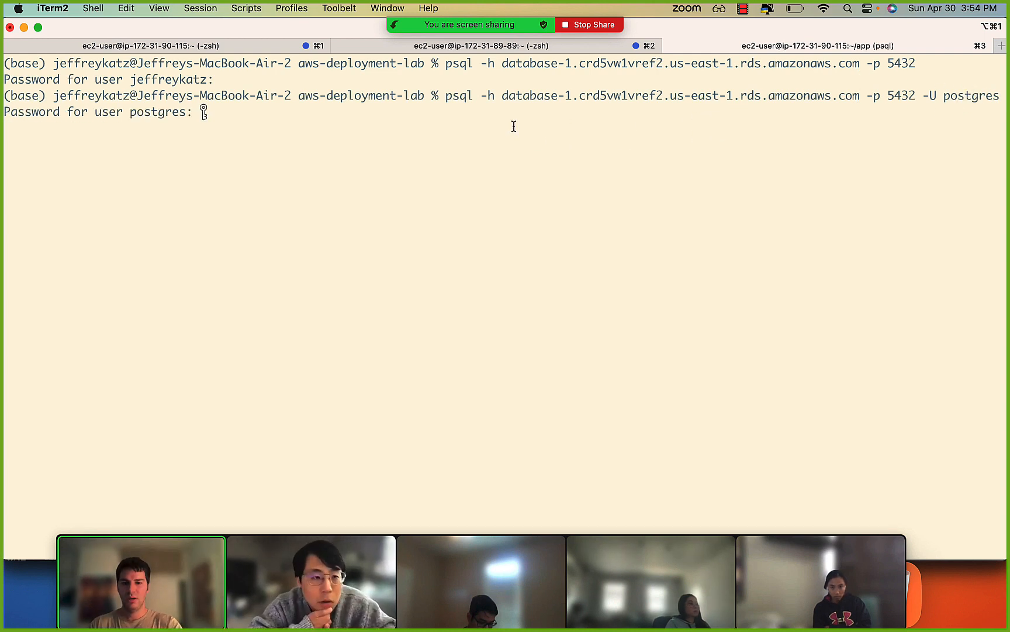
{"action": "key", "text": "Return"}
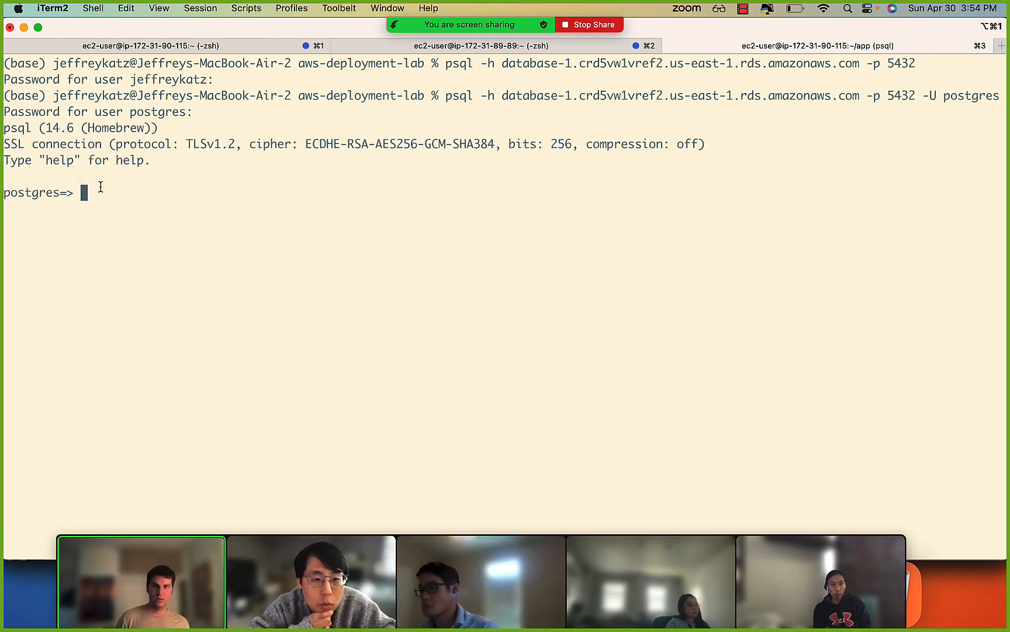
List the server's databases with \l and create a new database named foursquare_development.
{"action": "type", "text": "\\l"}
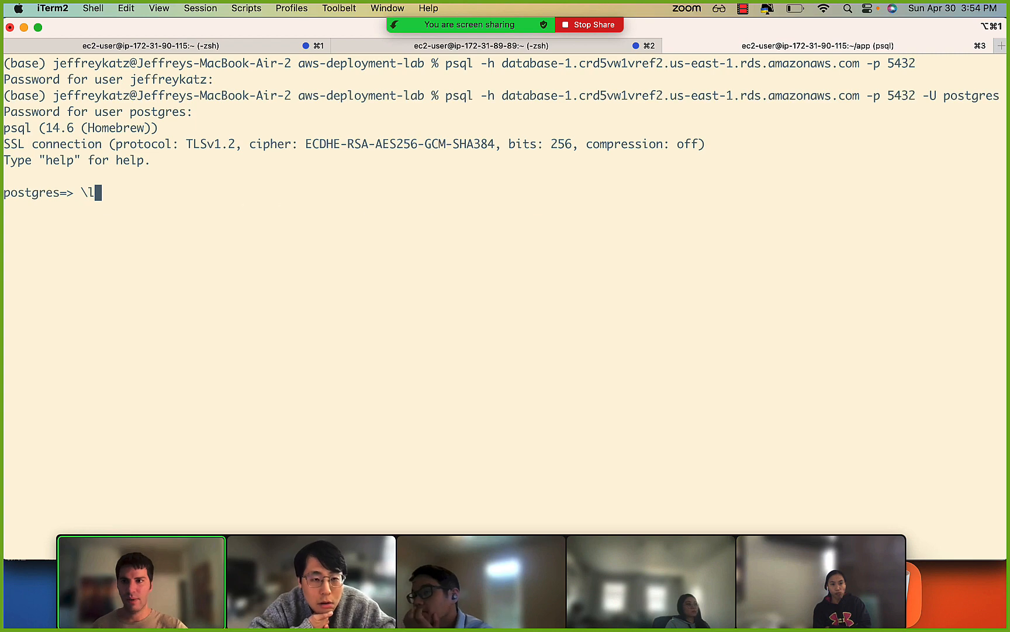
{"action": "key", "text": "Return"}
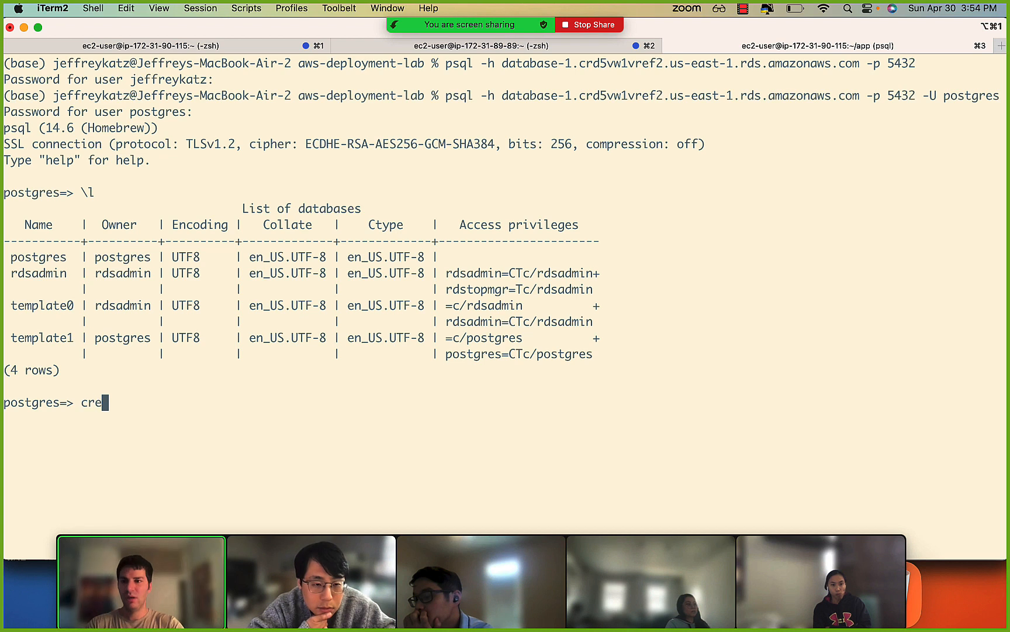
{"action": "type", "text": "create database"}
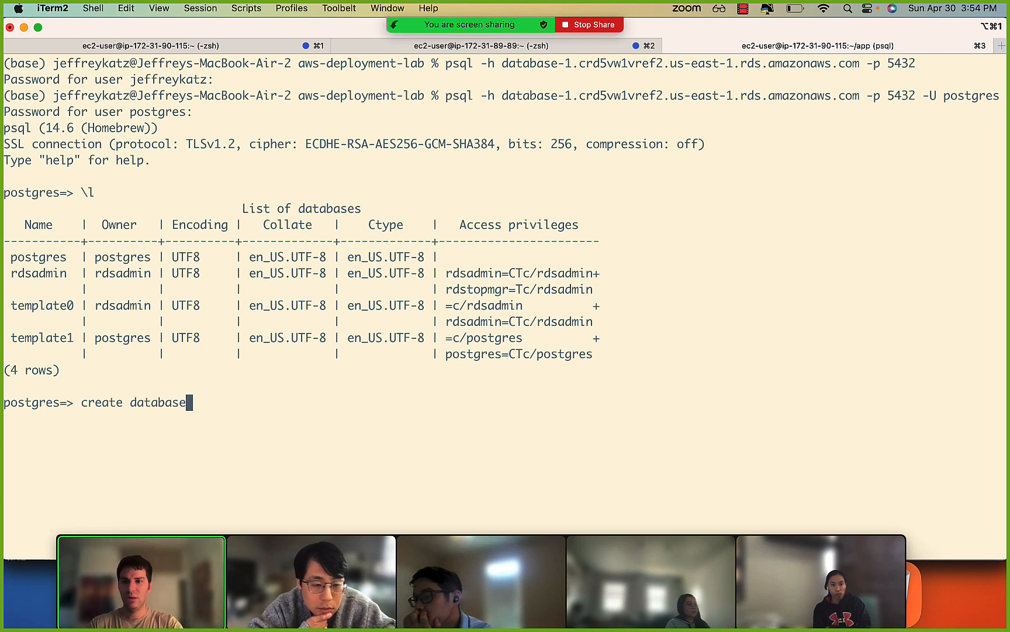
{"action": "type", "text": " foursquare_Devel"}
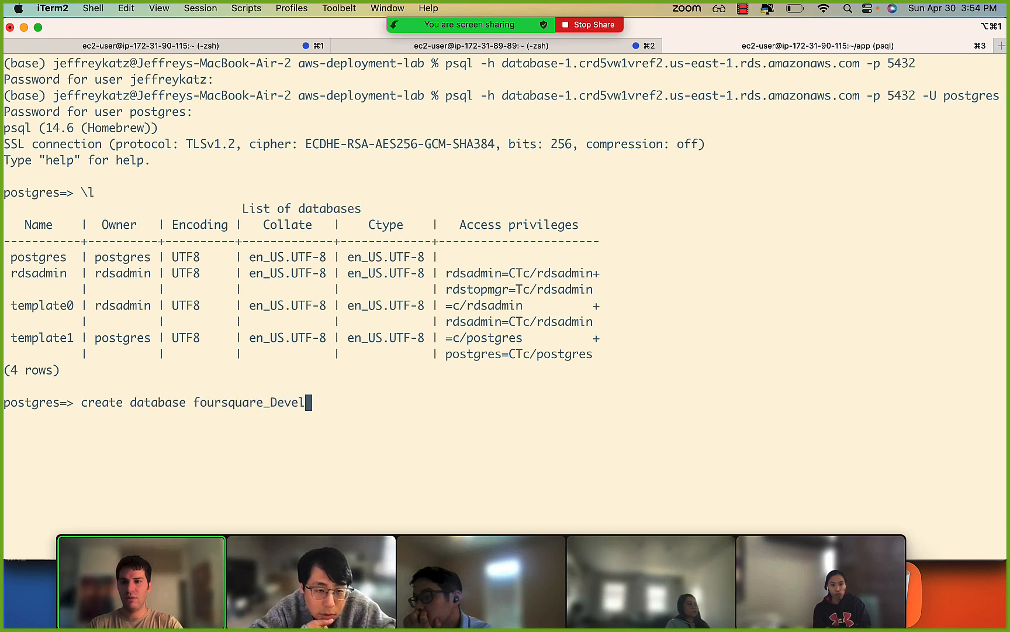
{"action": "key", "text": "BackSpace"}
{"action": "type", "text": "develo"}
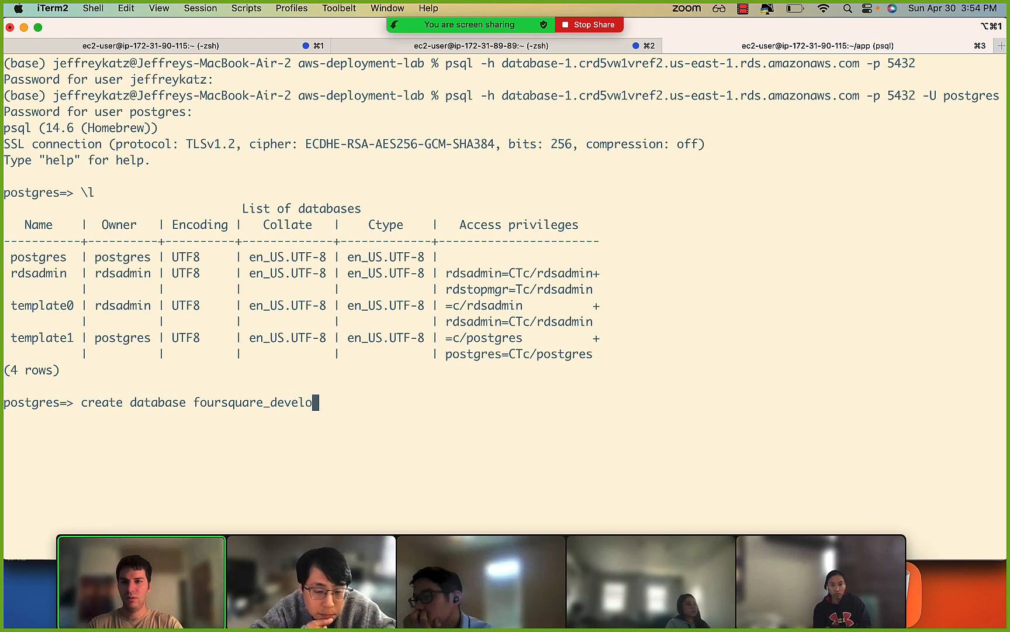
{"action": "type", "text": "pment;"}
{"action": "key", "text": "Return"}
{"action": "type", "text": "cr"}
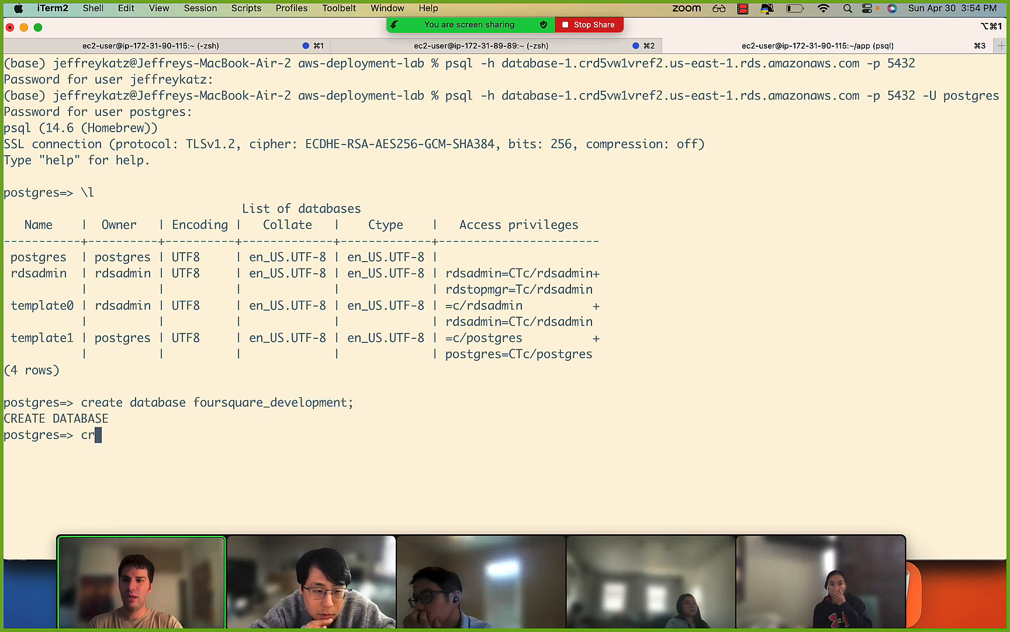
{"action": "type", "text": "eate table"}
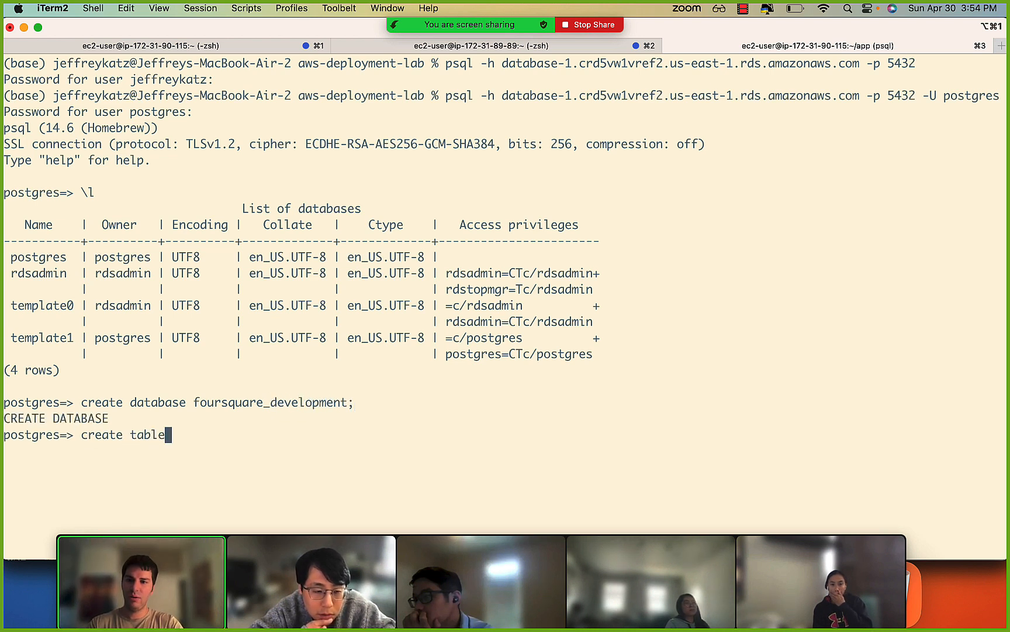
{"action": "key", "text": "BackSpace"}
{"action": "key", "text": "BackSpace"}
{"action": "key", "text": "BackSpace"}
{"action": "key", "text": "BackSpace"}
{"action": "key", "text": "BackSpace"}
{"action": "key", "text": "BackSpace"}
{"action": "key", "text": "BackSpace"}
{"action": "key", "text": "BackSpace"}
{"action": "key", "text": "BackSpace"}
{"action": "key", "text": "BackSpace"}
{"action": "key", "text": "BackSpace"}
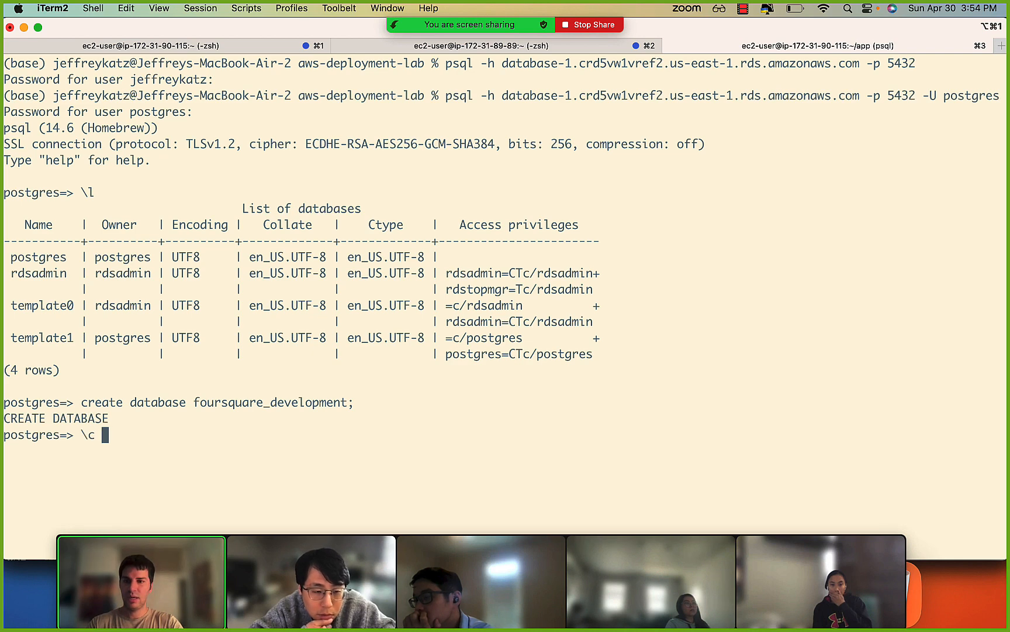
Connect to foursquare_development with \c, clear the screen, and list its tables with \dt.
{"action": "type", "text": "foursquare_development"}
{"action": "key", "text": "ctrl+l"}
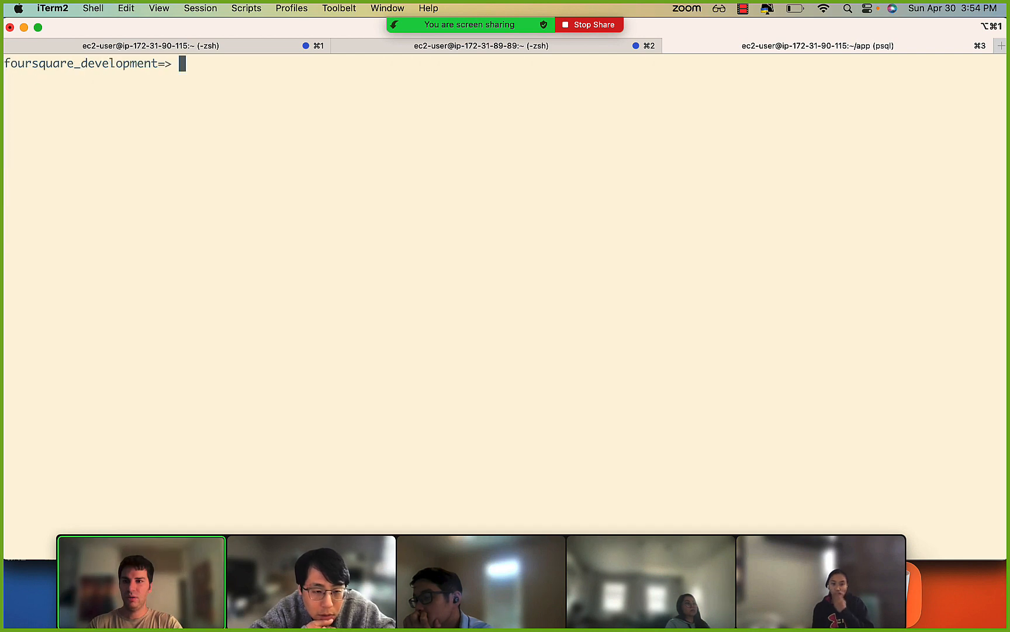
{"action": "type", "text": "\\dt"}
{"action": "key", "text": "Return"}
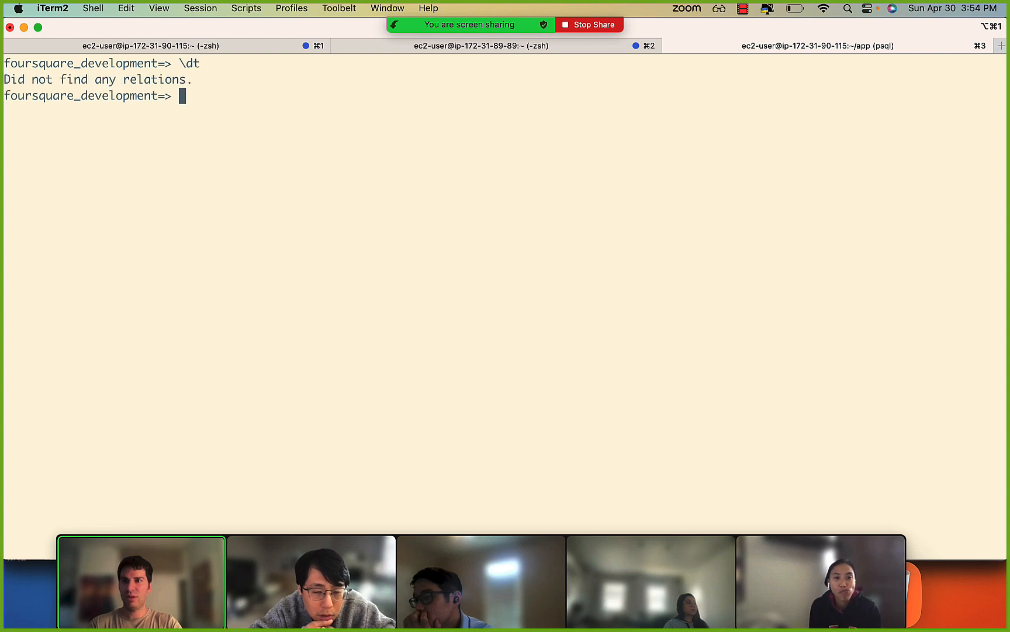
Create a users table with an id column of type serial and a name column of type TEXT.
{"action": "type", "text": "create table"}
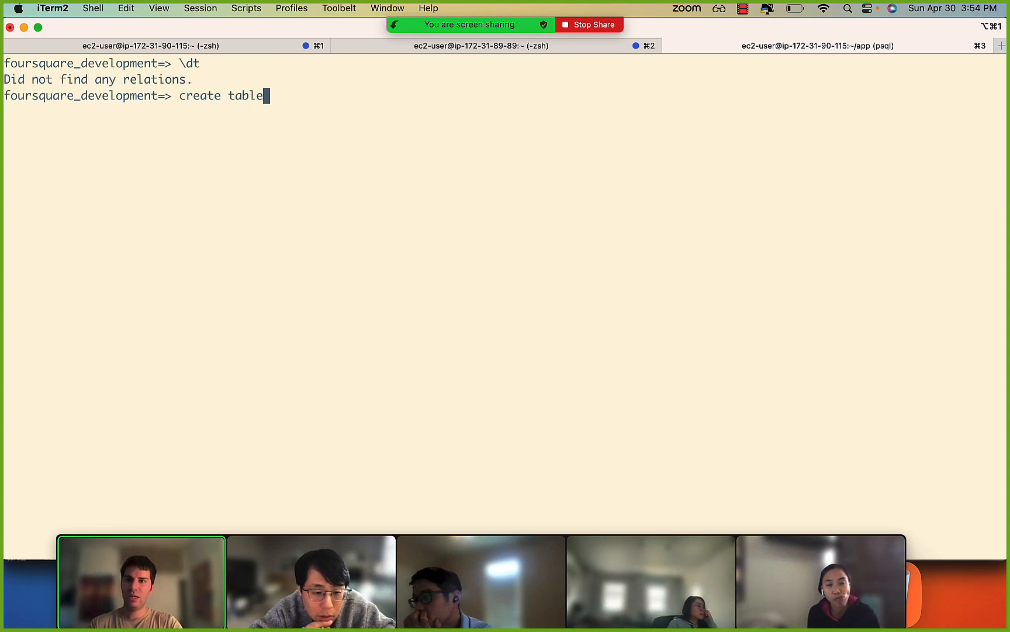
{"action": "type", "text": " users ()"}
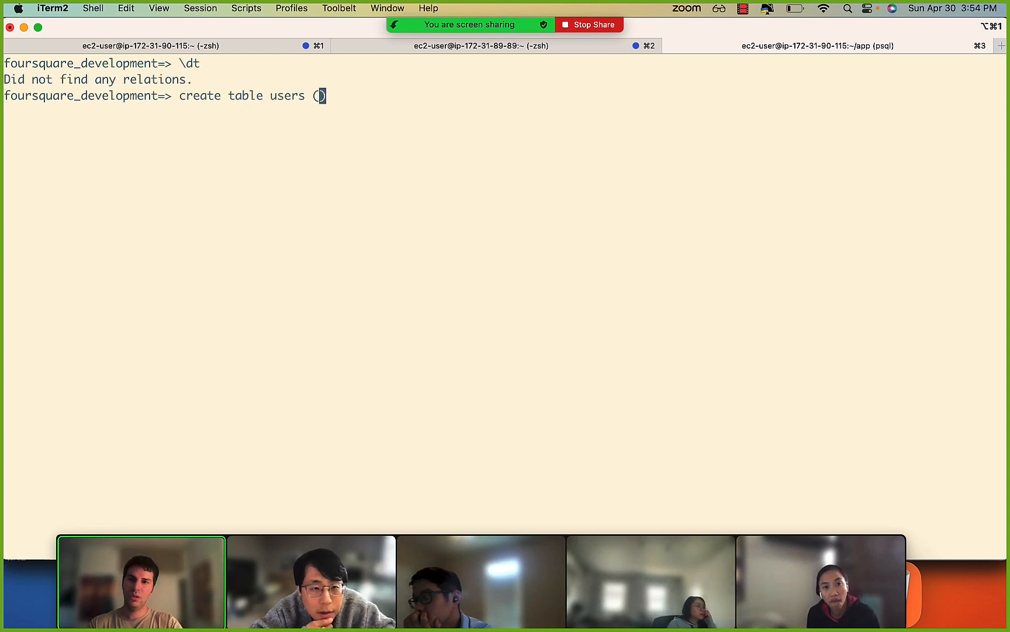
{"action": "type", "text": "id seri"}
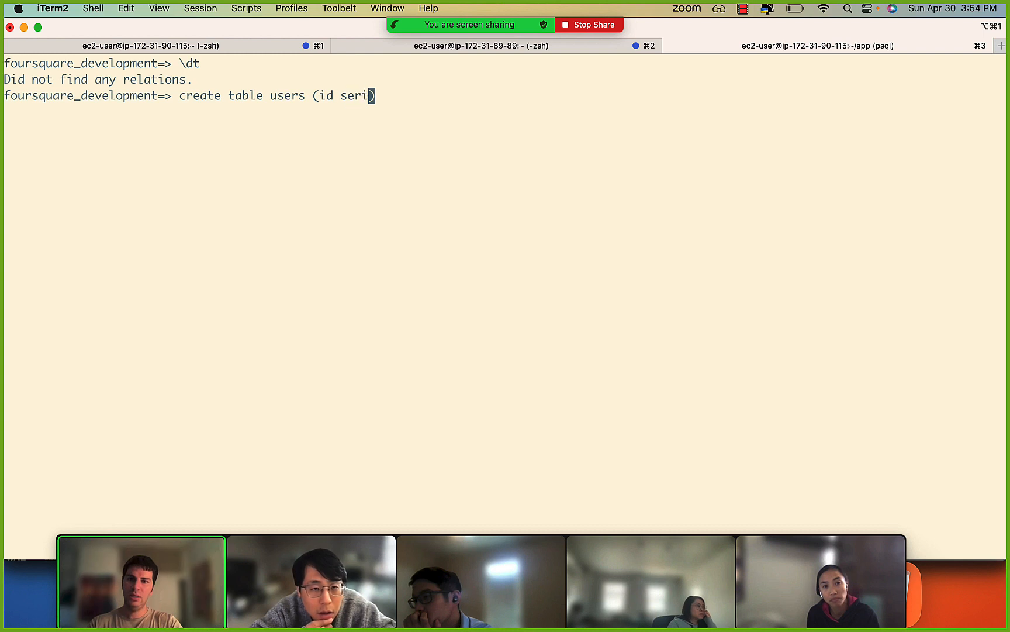
{"action": "type", "text": "al, "}
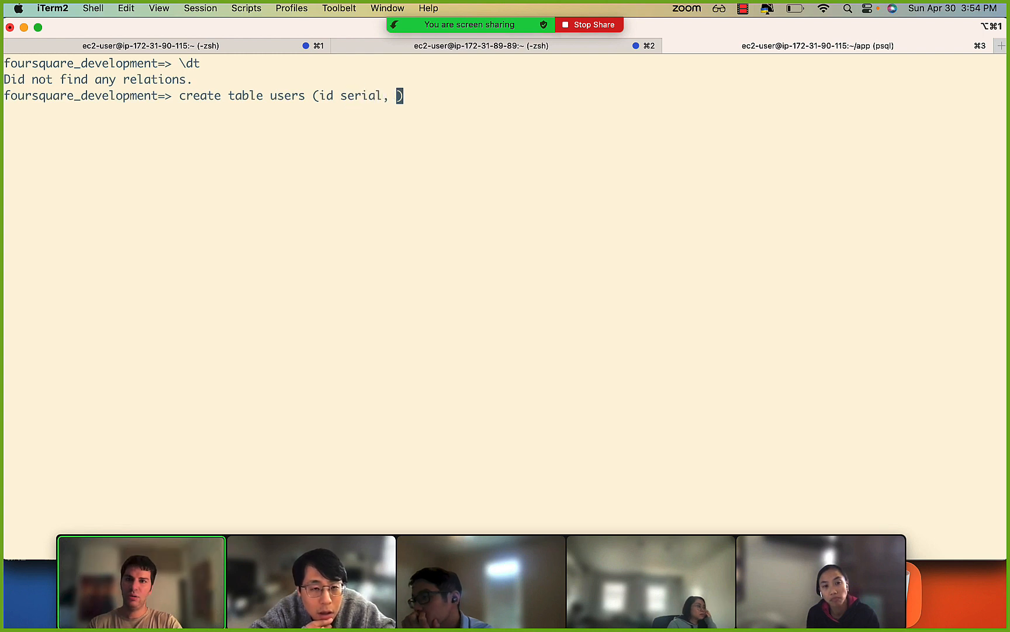
{"action": "type", "text": "name TEXT"}
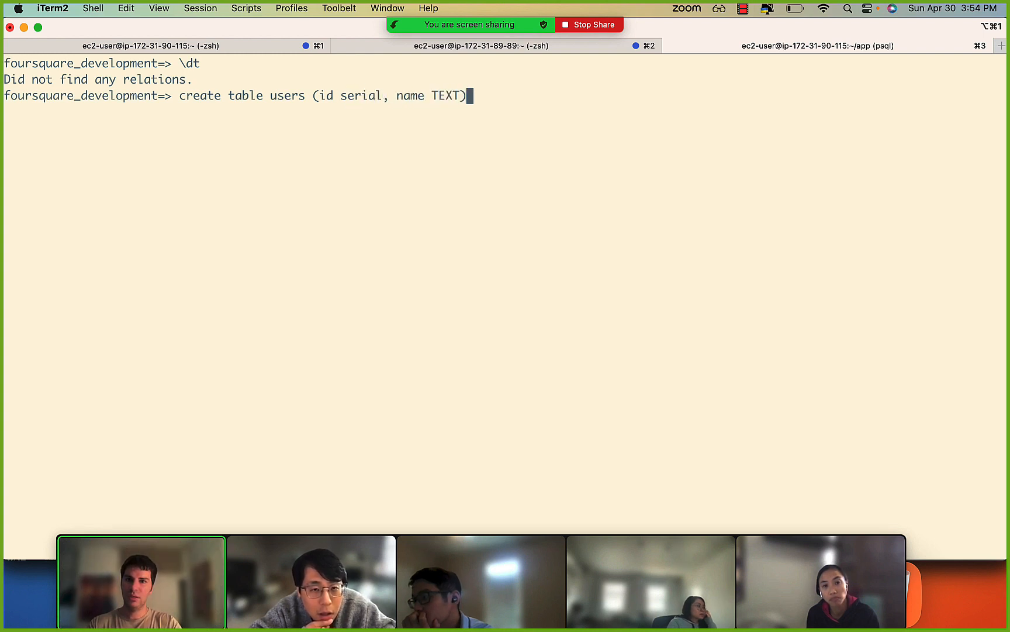
{"action": "key", "text": "Return"}
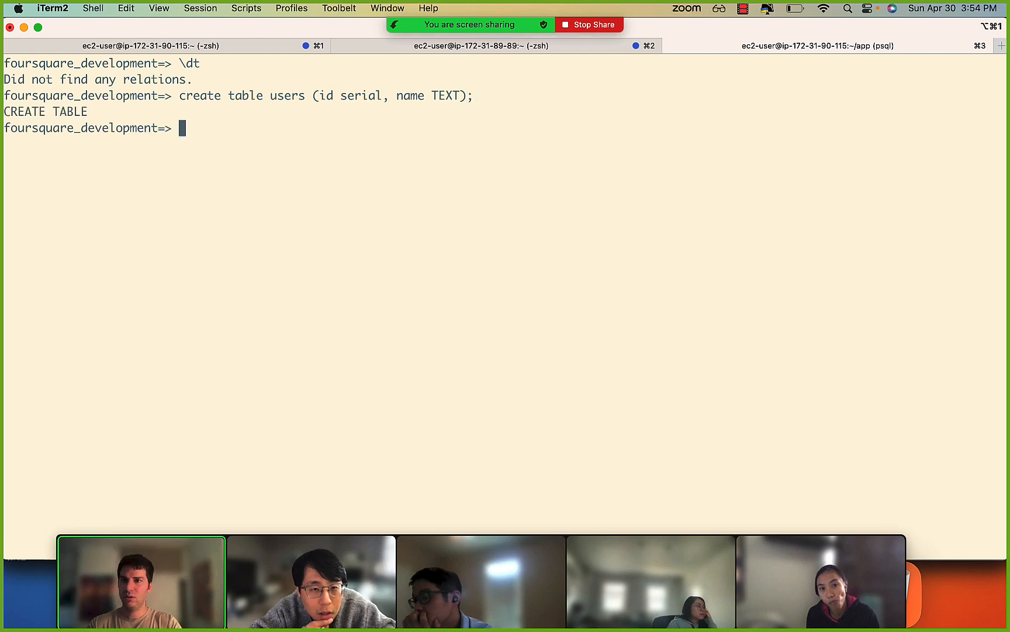
List the tables with \dt and describe the users table's structure with \d users.
{"action": "type", "text": "\\dt"}
{"action": "key", "text": "Return"}
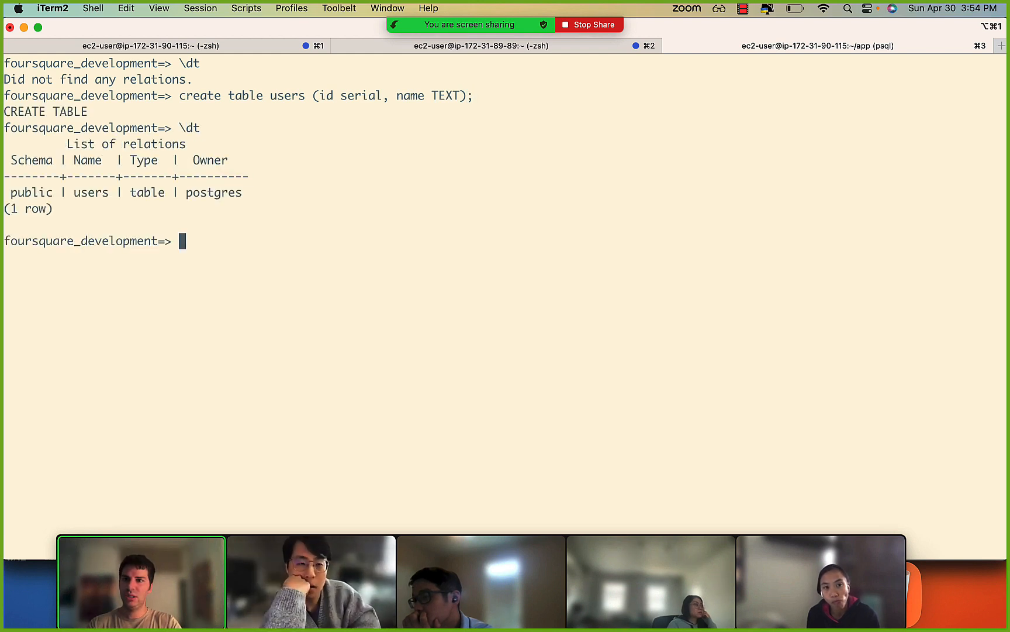
{"action": "type", "text": "\\d users"}
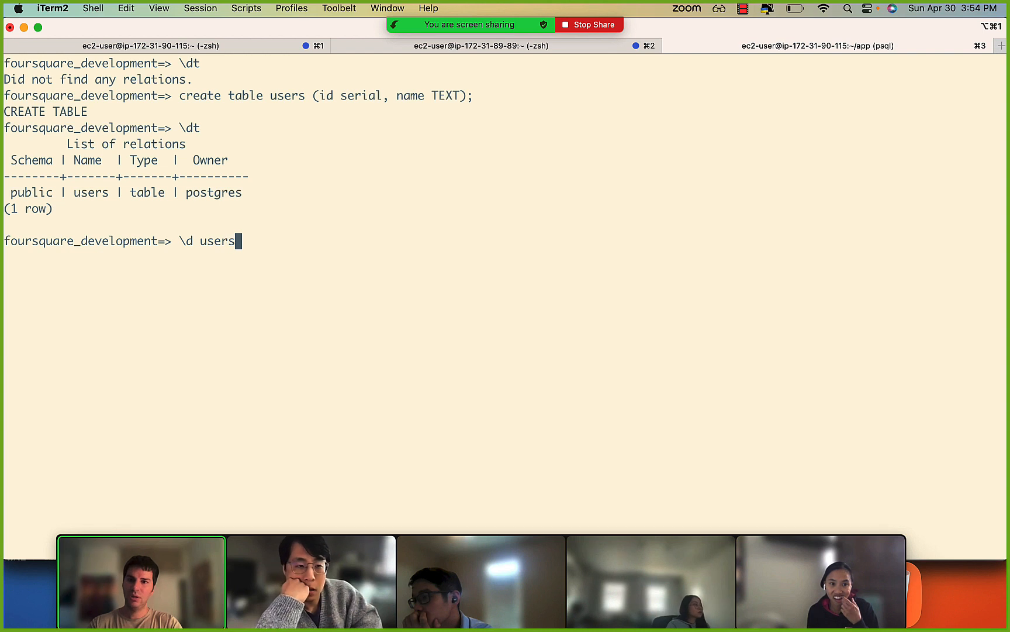
{"action": "key", "text": "Return"}
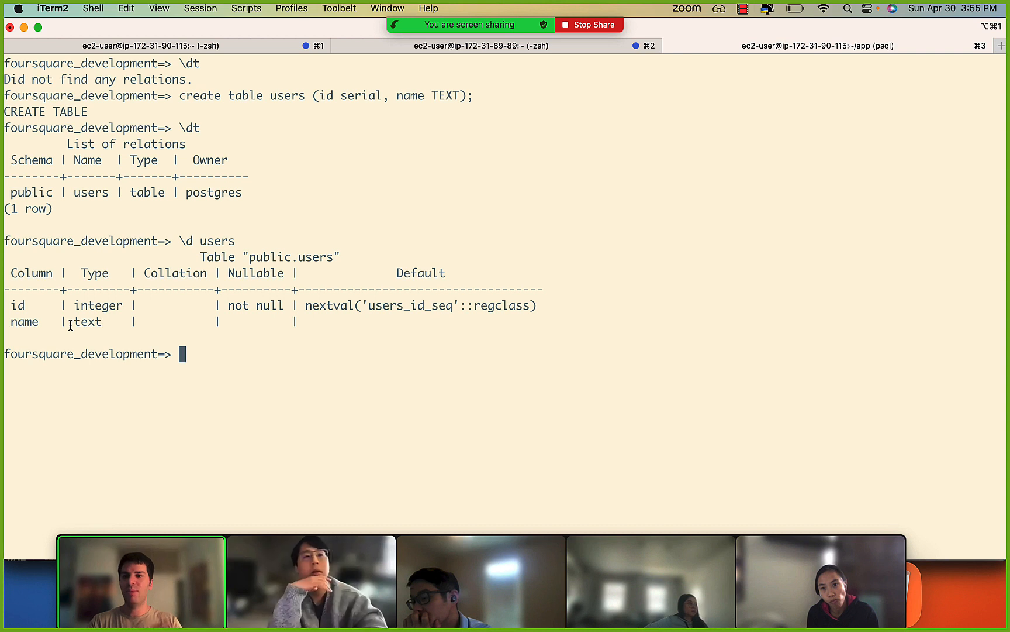
Begin an insert into users statement that targets the name column, followed by an empty pair of parentheses.
{"action": "type", "text": "ins"}
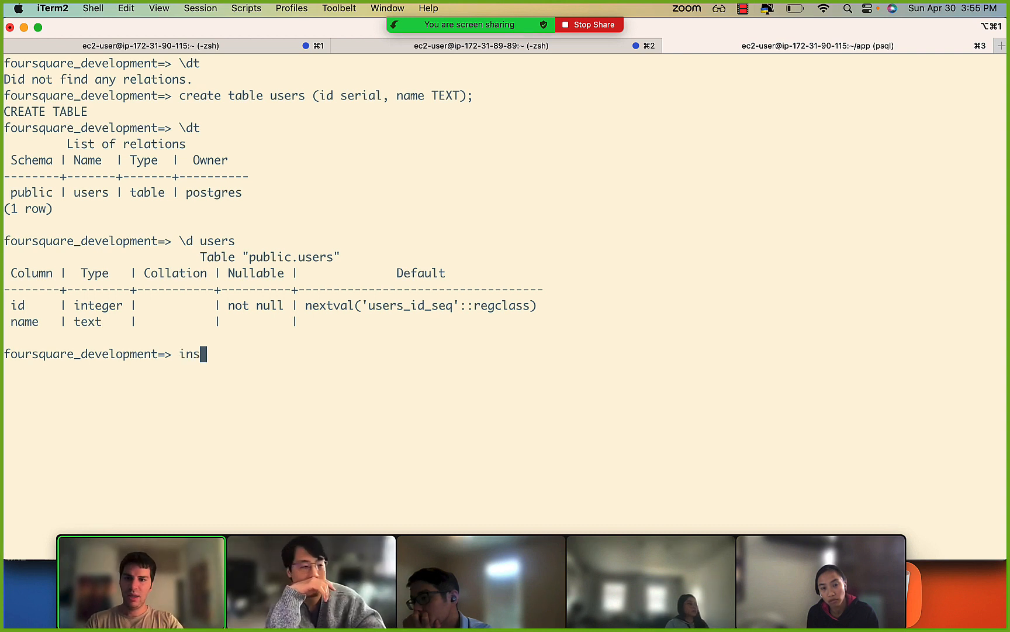
{"action": "type", "text": "ert into table"}
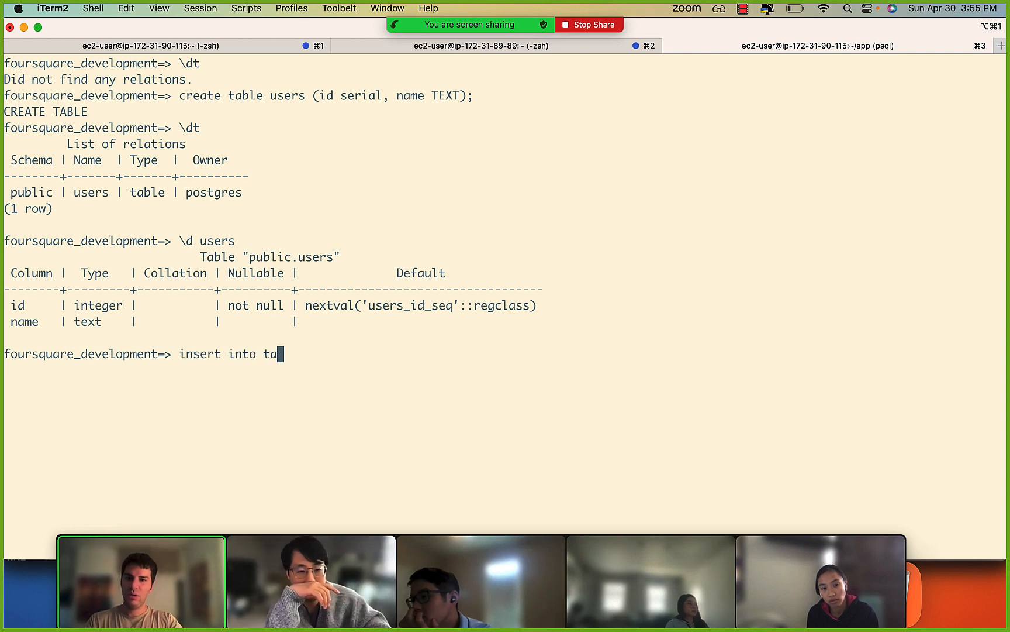
{"action": "key", "text": "BackSpace"}
{"action": "type", "text": "user"}
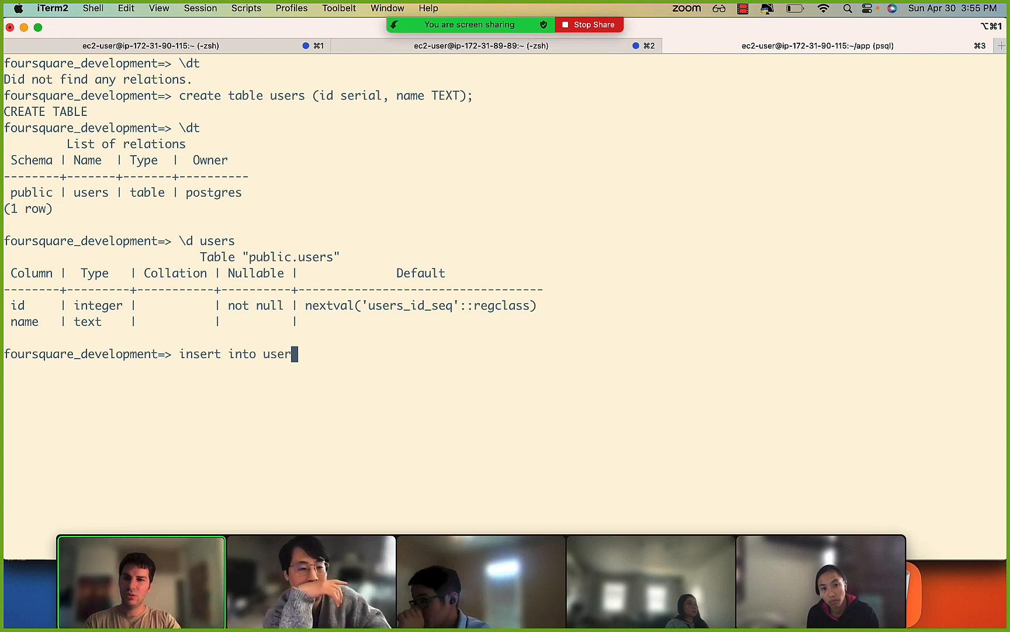
{"action": "type", "text": "s (n"}
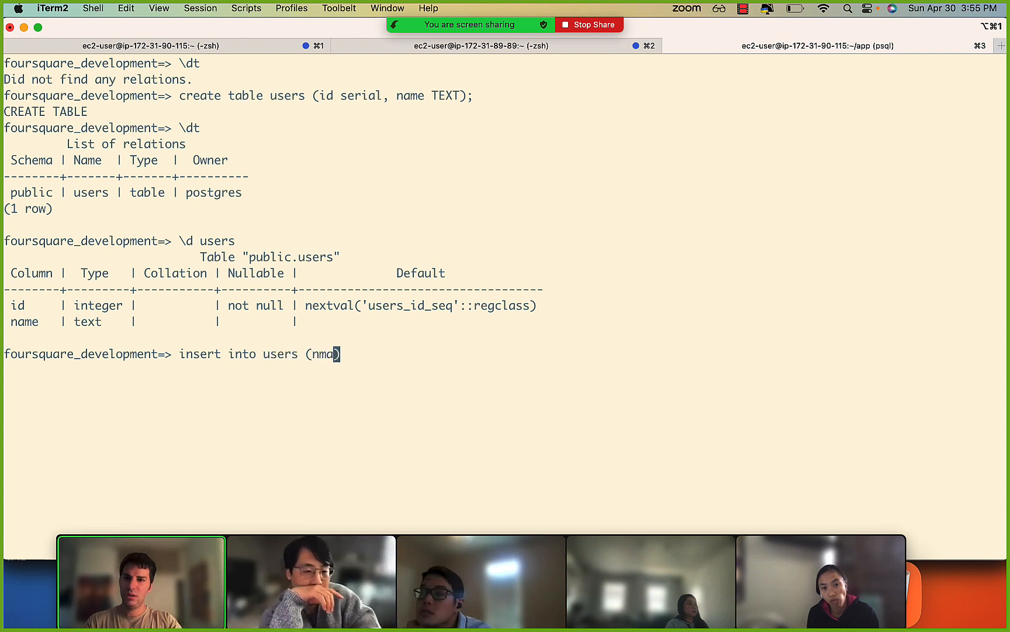
{"action": "type", "text": "ame"}
{"action": "key", "text": "Right"}
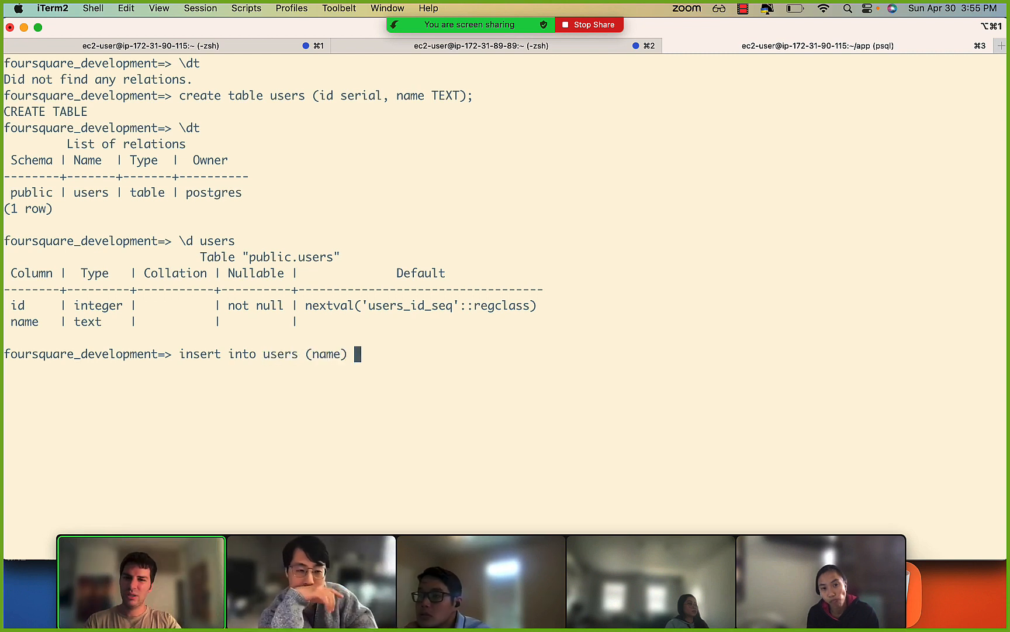
{"action": "type", "text": "("}
Switch to Chrome, search the web for "insert into postgres", and check the PostgreSQL 15 INSERT documentation before returning to the results.
{"action": "key", "text": "super+Tab"}
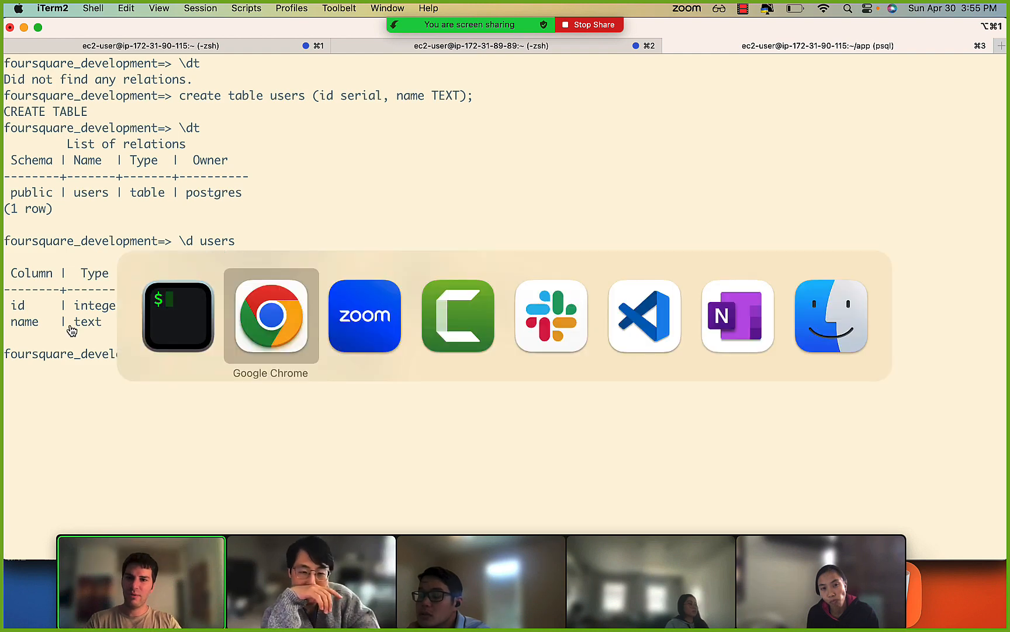
{"action": "key", "text": "super+t"}
{"action": "type", "text": "insert into postgr"}
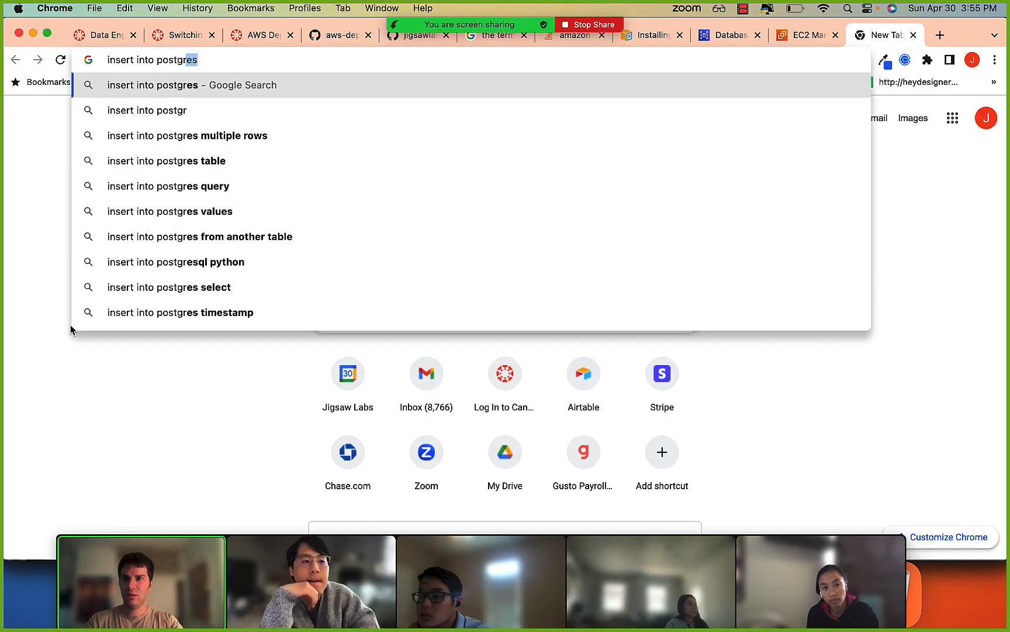
{"action": "key", "text": "Return"}
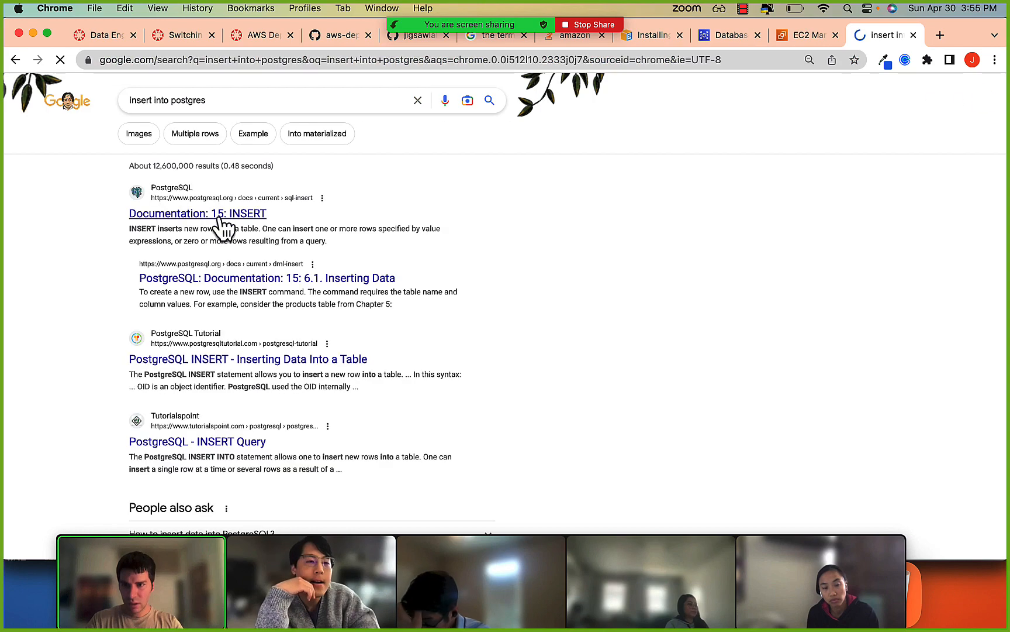
{"action": "left_click", "coordinate": [258, 215]}
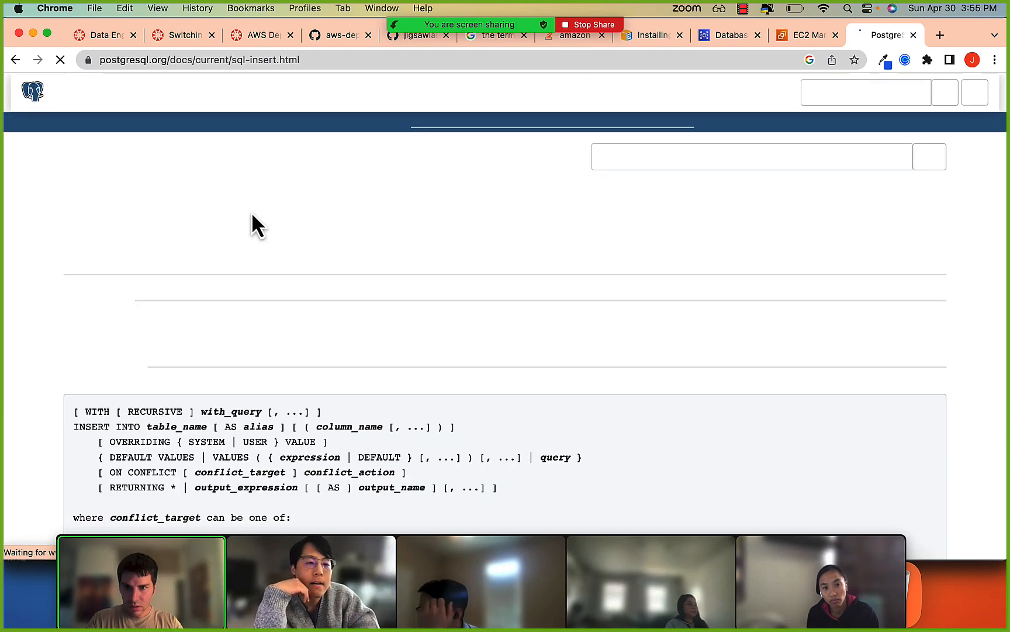
{"action": "scroll", "coordinate": [326, 345], "scroll_direction": "down", "scroll_amount": 15}
{"action": "scroll", "coordinate": [326, 345], "scroll_direction": "down", "scroll_amount": 10}
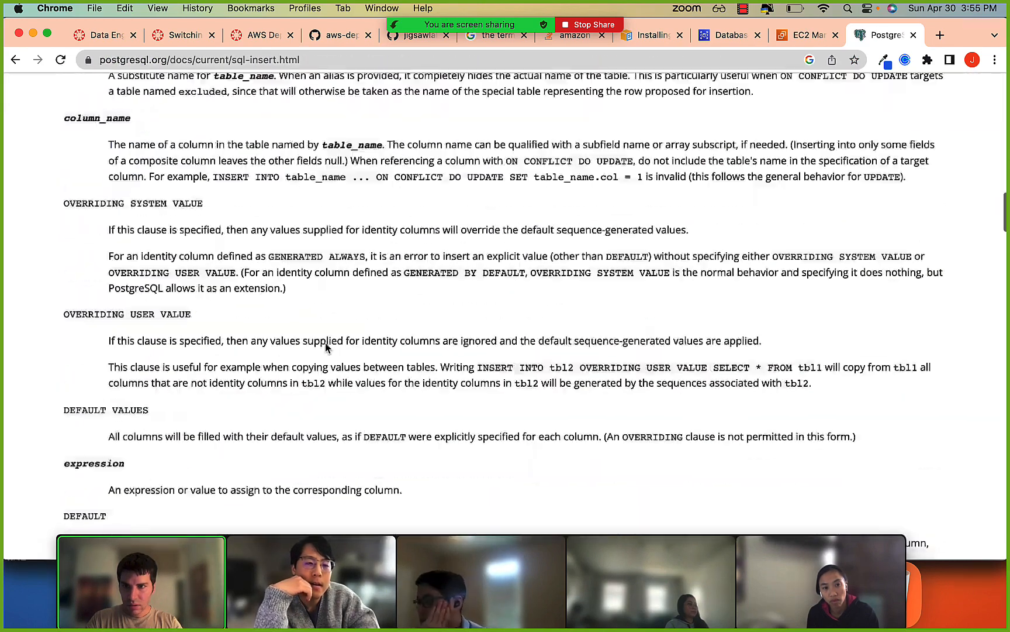
{"action": "left_click", "coordinate": [14, 60]}
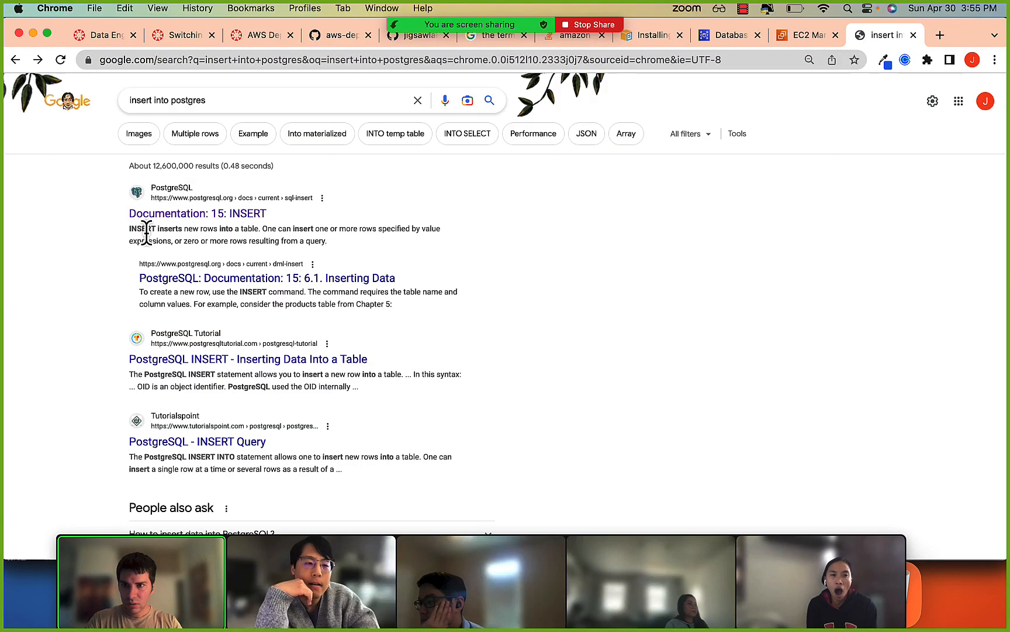
Open the PostgreSQL Tutorial page on inserting data into a table and examine the basic INSERT INTO and VALUES syntax.
{"action": "left_click", "coordinate": [212, 360], "text": "super"}
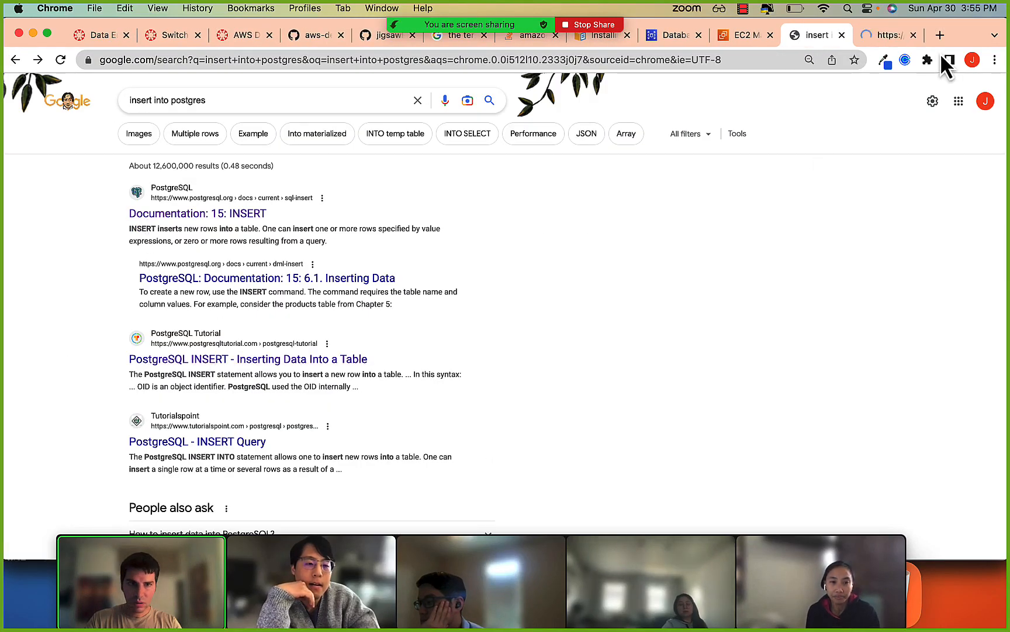
{"action": "left_click", "coordinate": [884, 36]}
{"action": "scroll", "coordinate": [678, 325], "scroll_direction": "down", "scroll_amount": 10}
{"action": "scroll", "coordinate": [677, 326], "scroll_direction": "up", "scroll_amount": 3}
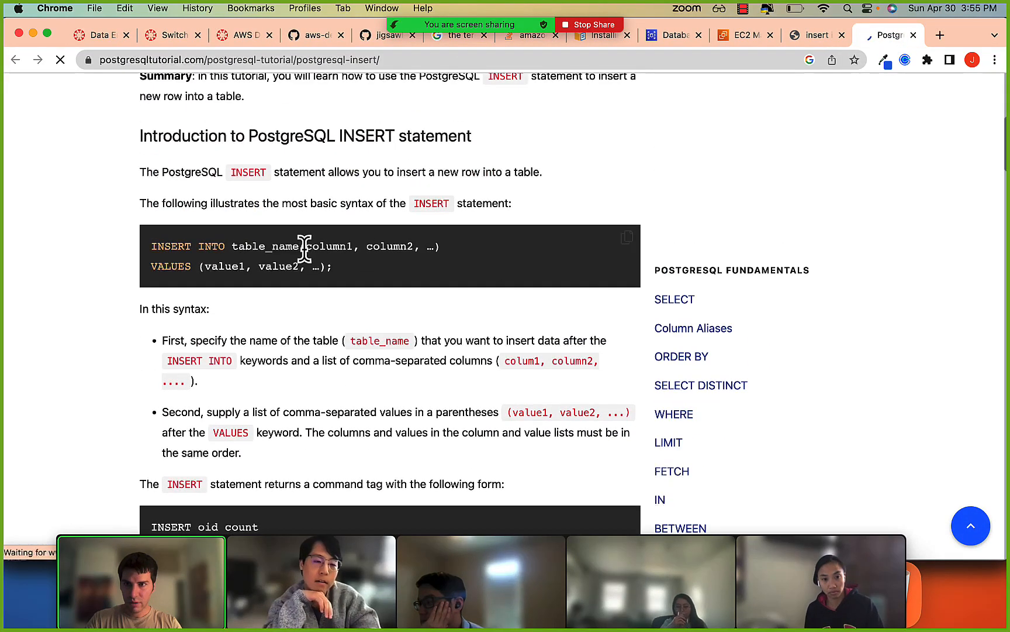
{"action": "left_click_drag", "start_coordinate": [226, 247], "coordinate": [340, 247]}
{"action": "left_click", "coordinate": [317, 247]}
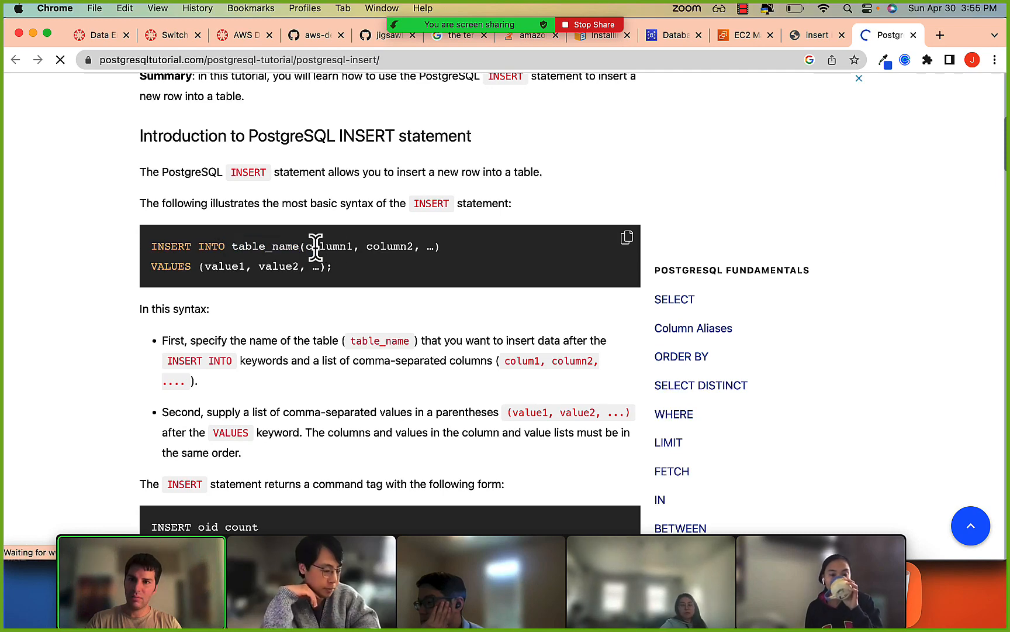
{"action": "left_click_drag", "start_coordinate": [154, 266], "coordinate": [337, 268]}
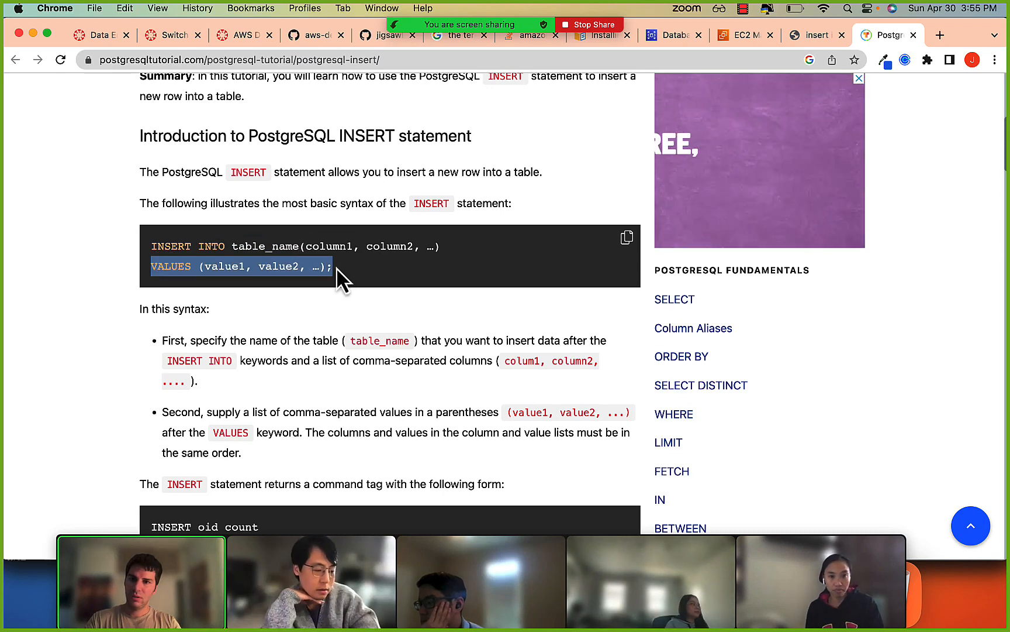
Return to iTerm2, complete the INSERT statement with a values clause containing a sample first name in single quotes, and run it.
{"action": "key", "text": "super+Tab"}
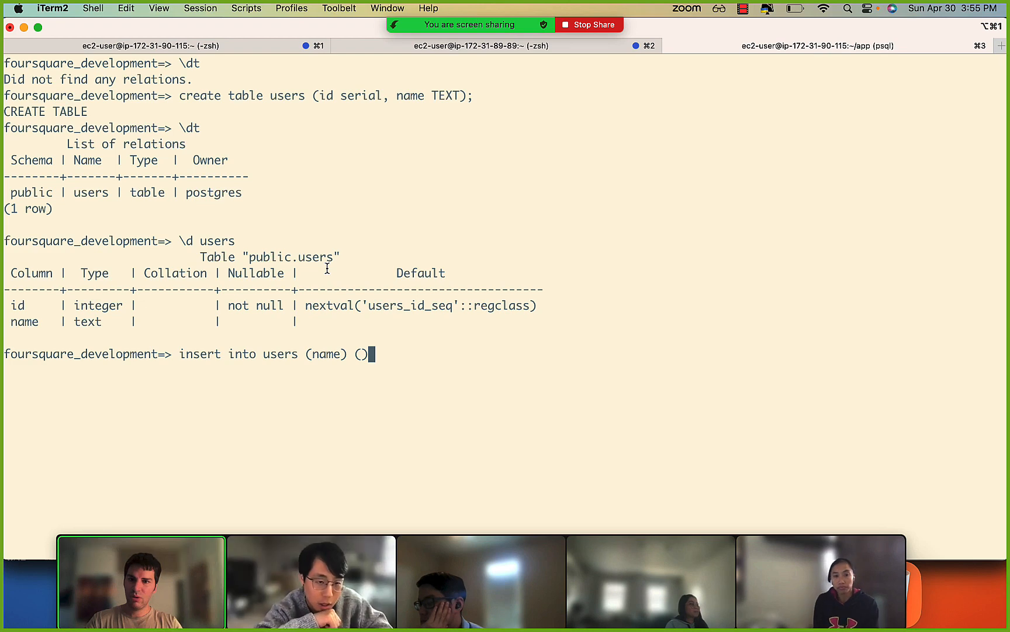
{"action": "key", "text": "Left"}
{"action": "key", "text": "super+Tab"}
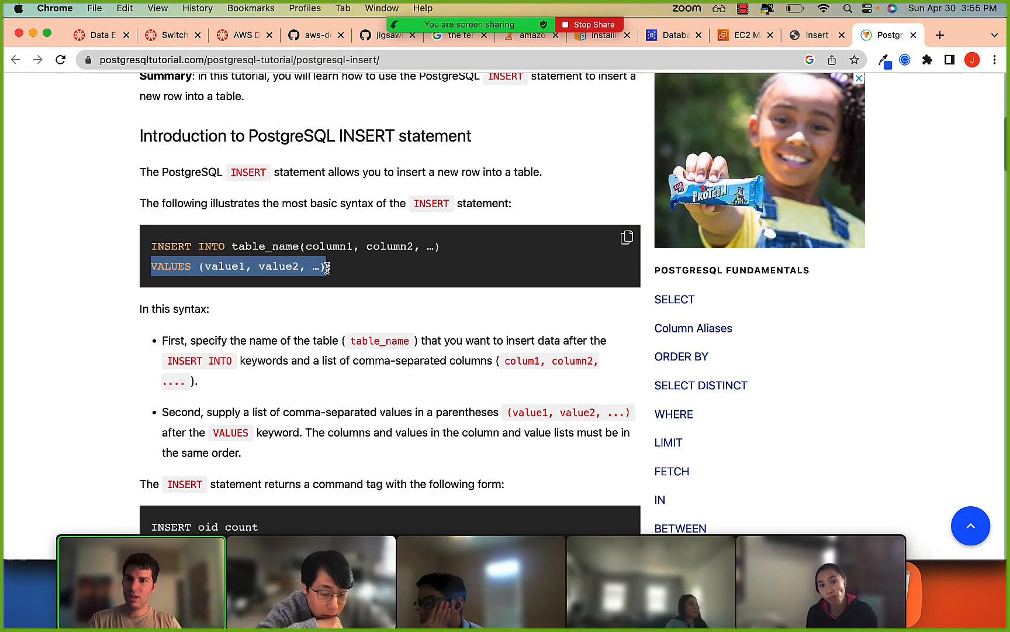
{"action": "key", "text": "super+Tab"}
{"action": "type", "text": "values ('b"}
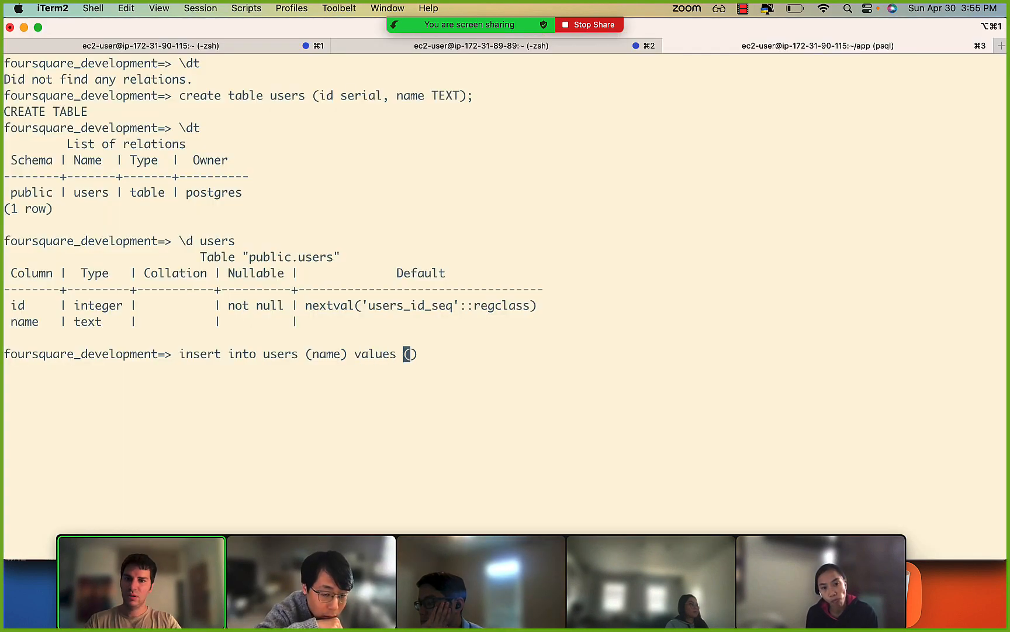
{"action": "type", "text": "ob"}
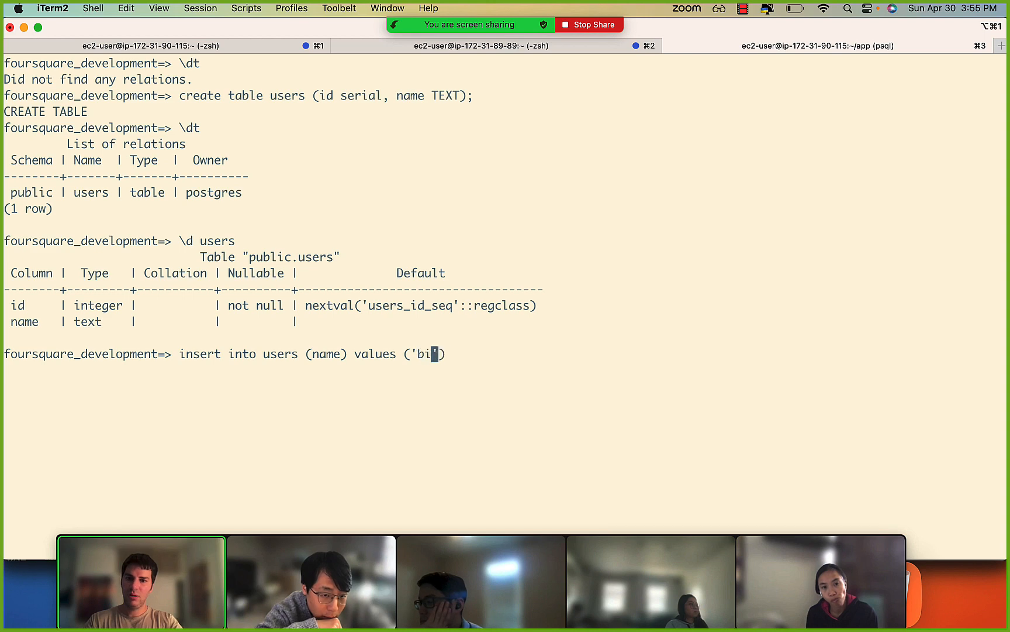
{"action": "key", "text": "super+Tab"}
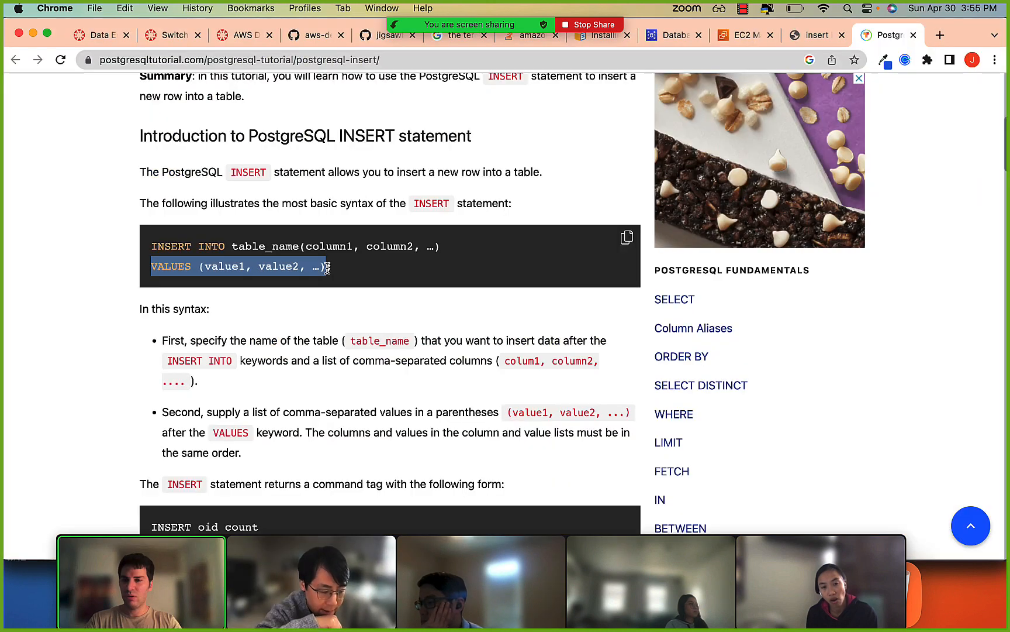
{"action": "key", "text": "super+Tab"}
{"action": "key", "text": "Return"}
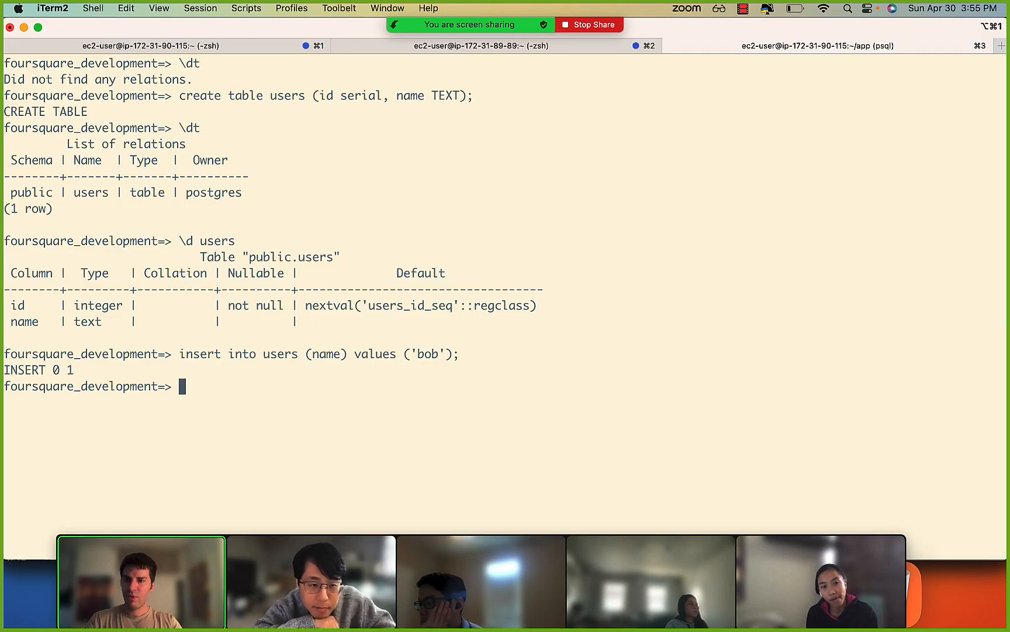
Query all rows of the users table with select * from users;.
{"action": "type", "text": "select * from users;"}
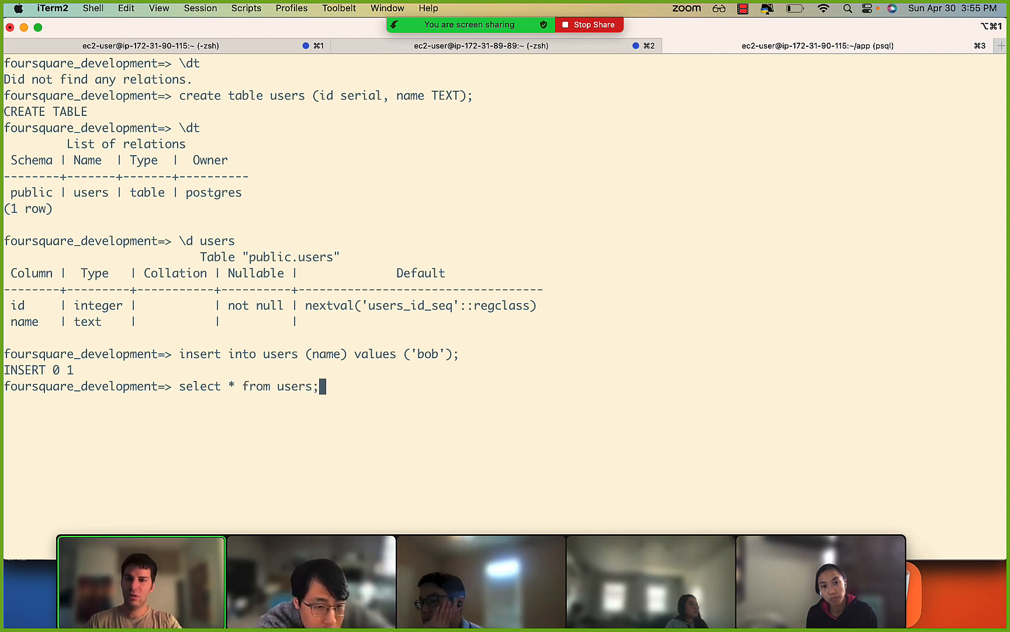
{"action": "key", "text": "Return"}
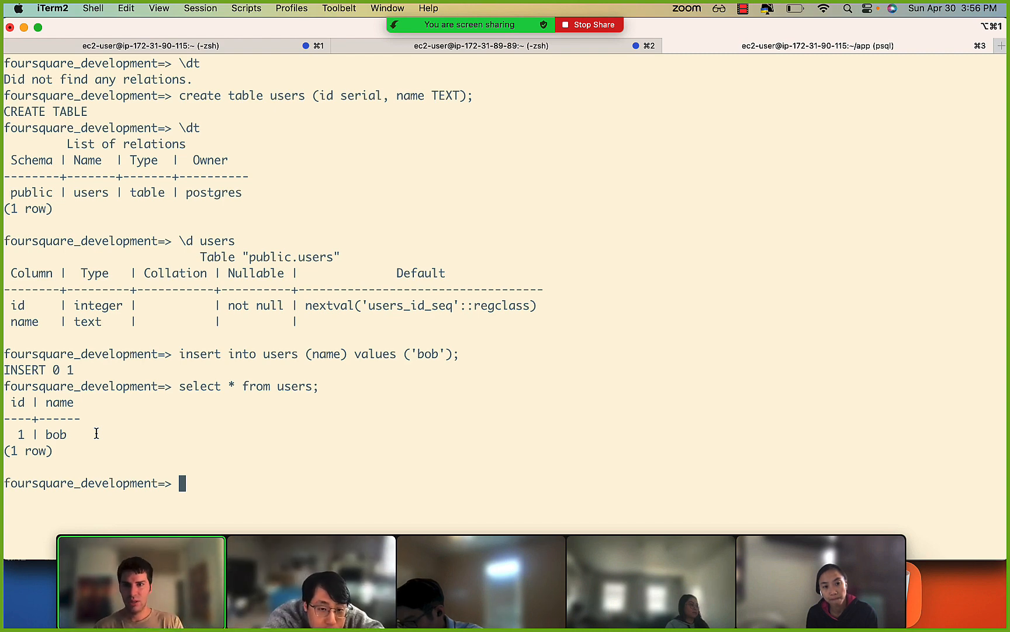
Switch to Chrome, open a Google Colab notebook in a new tab, and create a new blank notebook from it.
{"action": "key", "text": "super+Tab"}
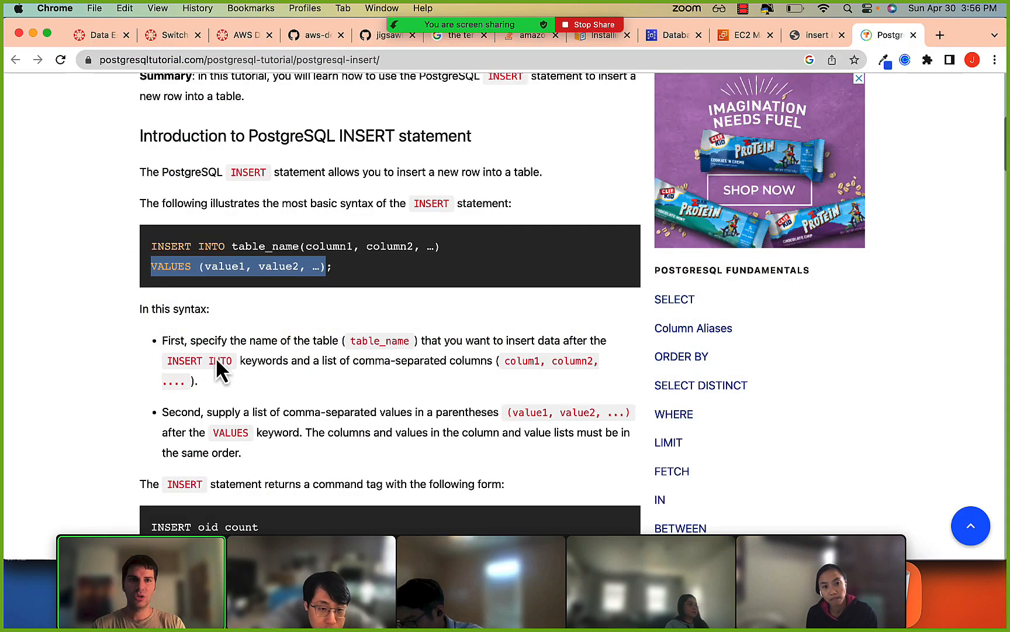
{"action": "key", "text": "super+t"}
{"action": "type", "text": "colab"}
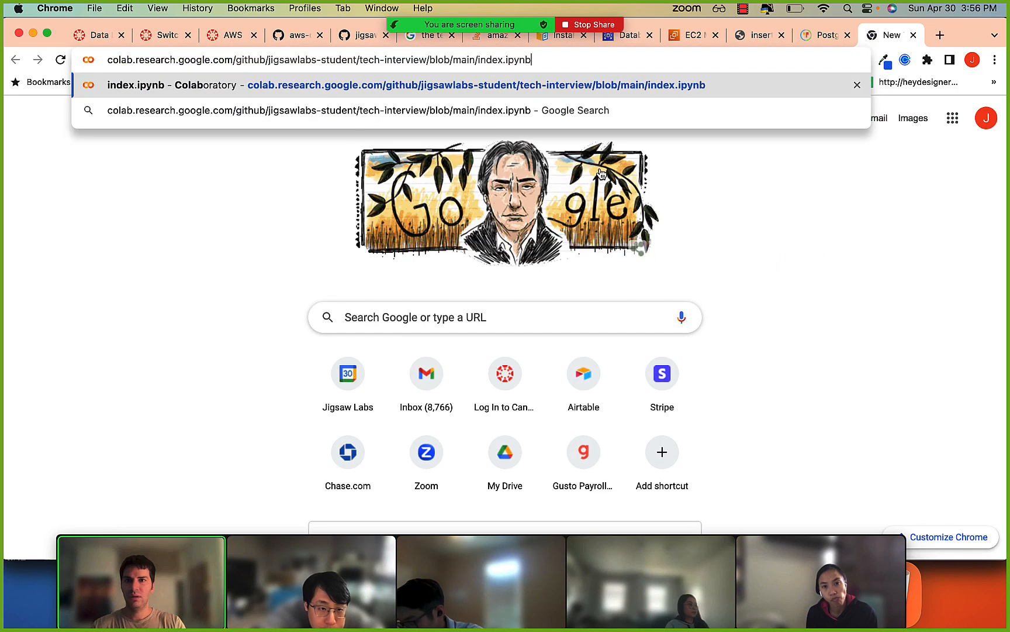
{"action": "key", "text": "Return"}
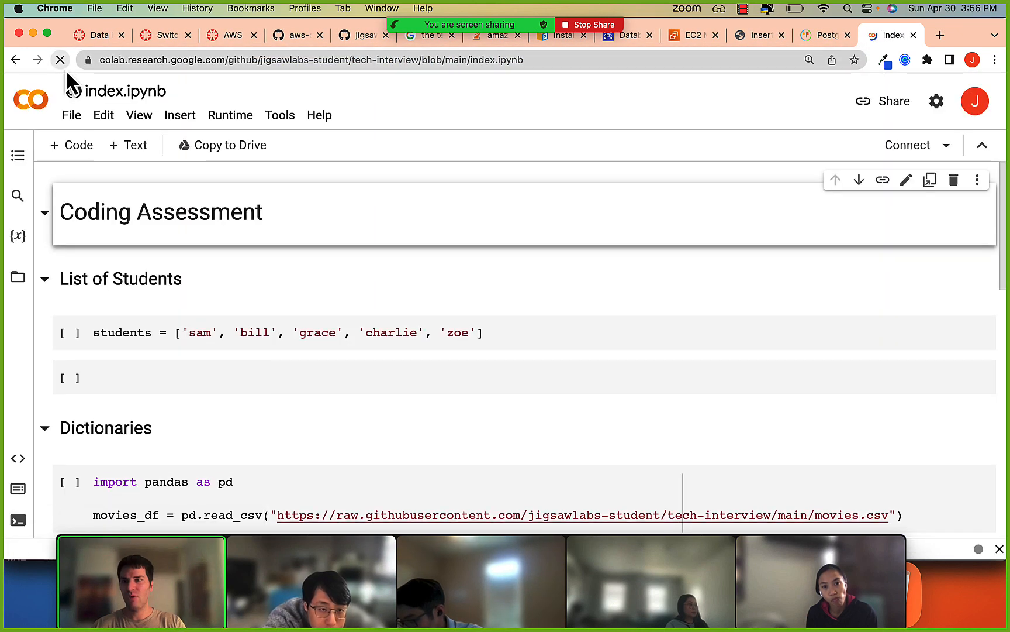
{"action": "left_click", "coordinate": [71, 116]}
{"action": "left_click", "coordinate": [101, 179]}
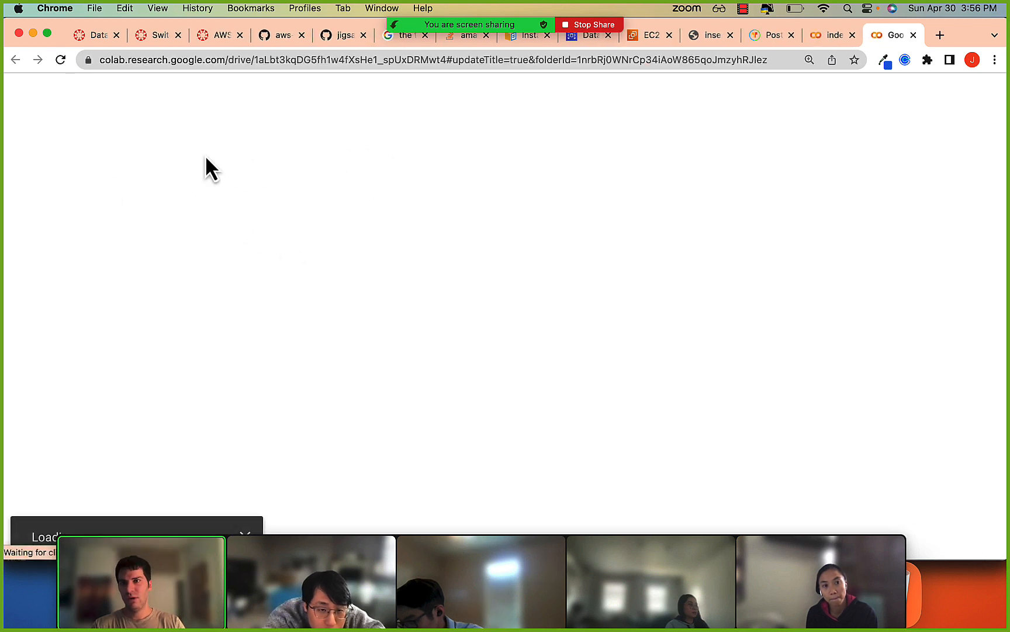
Write import psycopg2 in the notebook's first cell and run it.
{"action": "type", "text": "imod"}
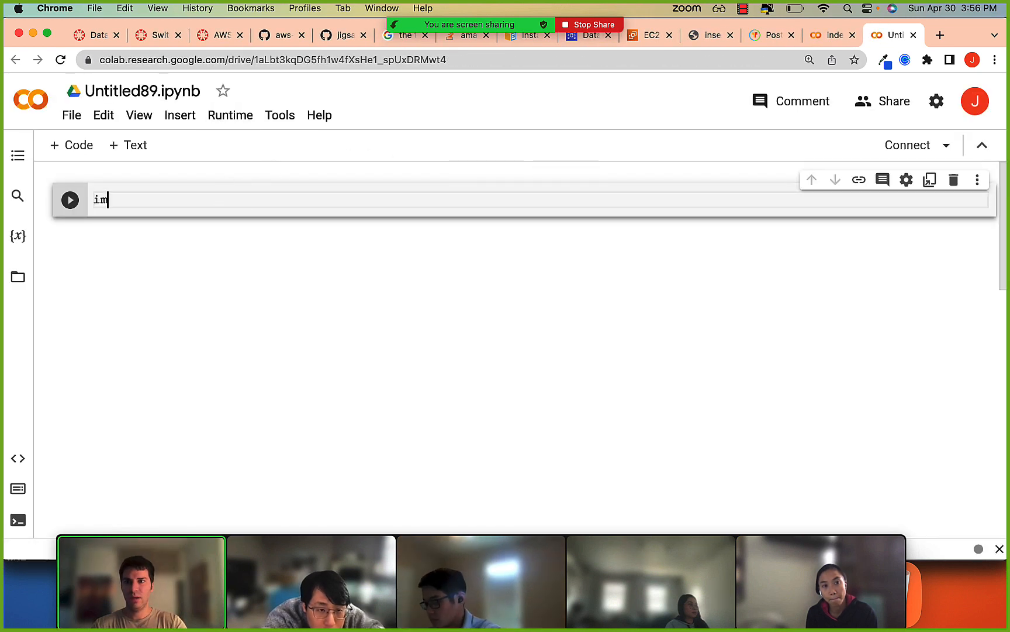
{"action": "key", "text": "BackSpace"}
{"action": "key", "text": "BackSpace"}
{"action": "type", "text": "port p"}
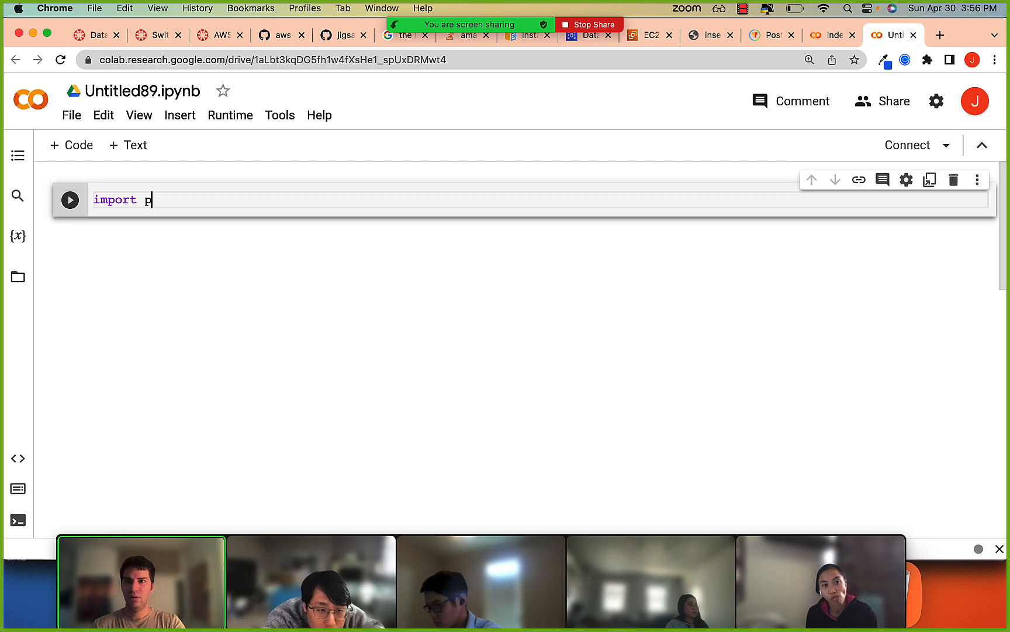
{"action": "type", "text": "sy"}
{"action": "key", "text": "BackSpace"}
{"action": "type", "text": "copg2"}
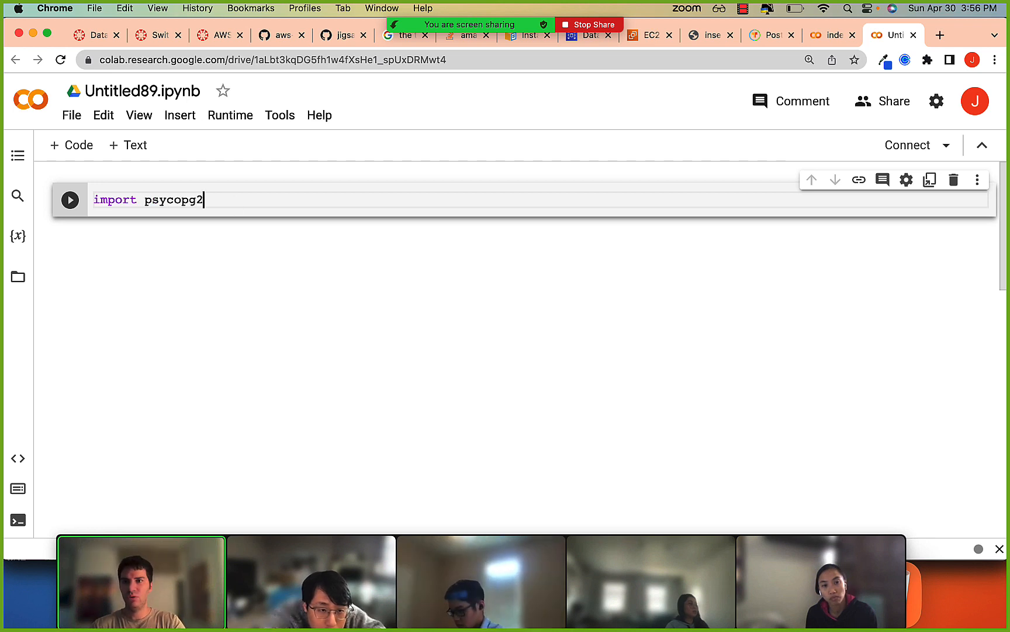
{"action": "key", "text": "shift+Return"}
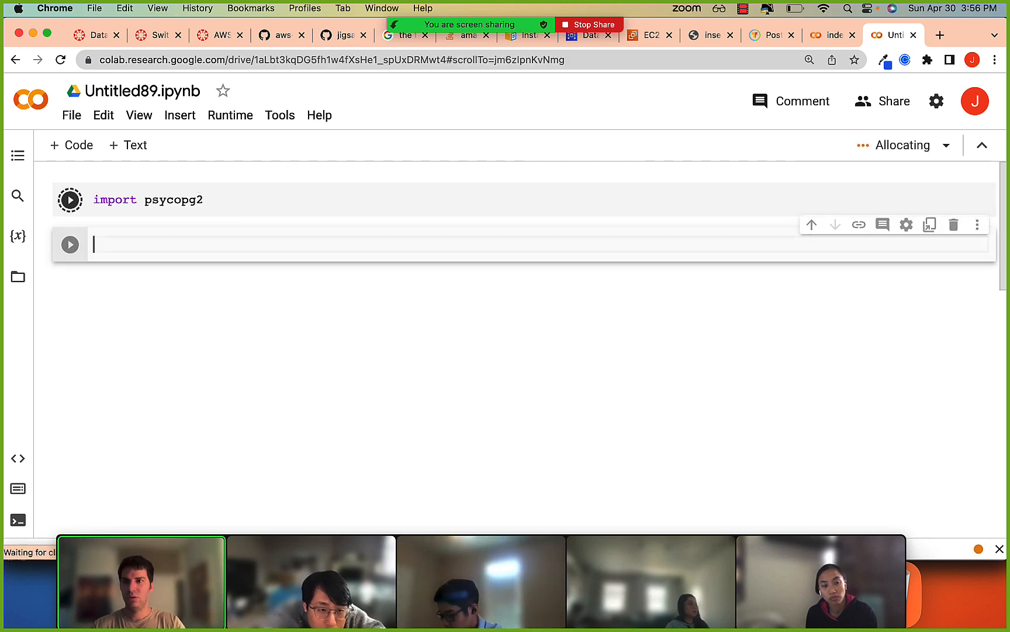
Write psycopg2.connect() in the second cell, reusing the copied module name, and select the whole expression.
{"action": "double_click", "coordinate": [187, 199]}
{"action": "key", "text": "ctrl+c"}
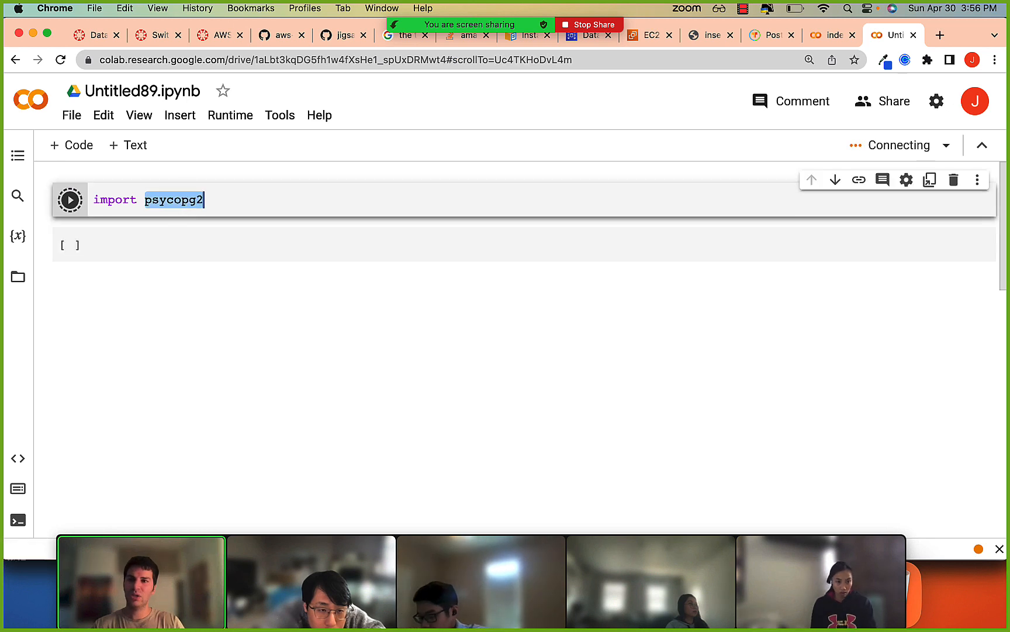
{"action": "left_click", "coordinate": [170, 245]}
{"action": "key", "text": "ctrl+v"}
{"action": "type", "text": ".connec"}
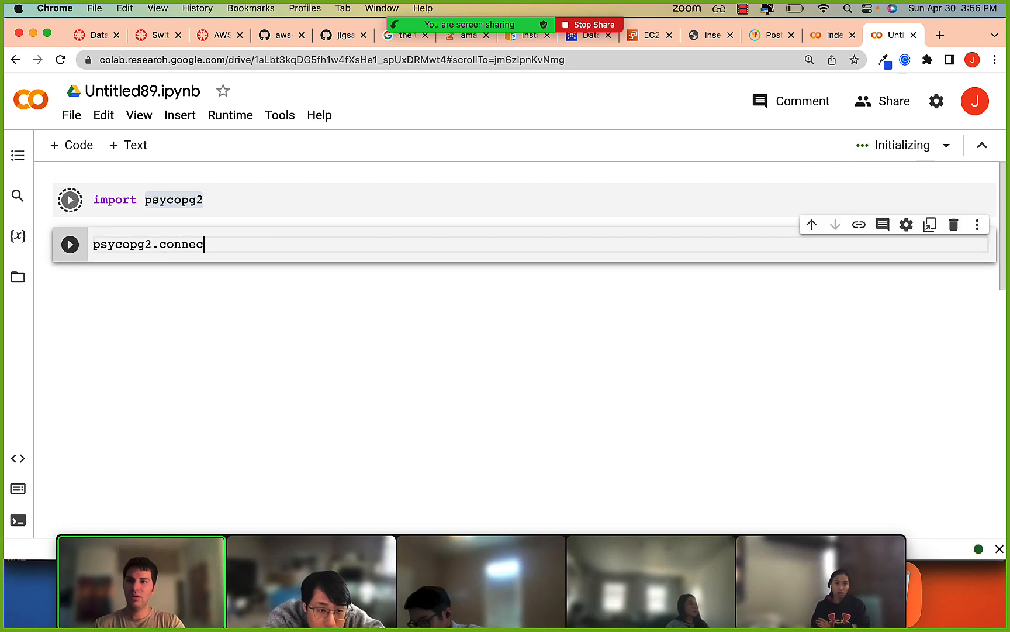
{"action": "key", "text": "super+Left"}
{"action": "key", "text": "alt+shift+Right"}
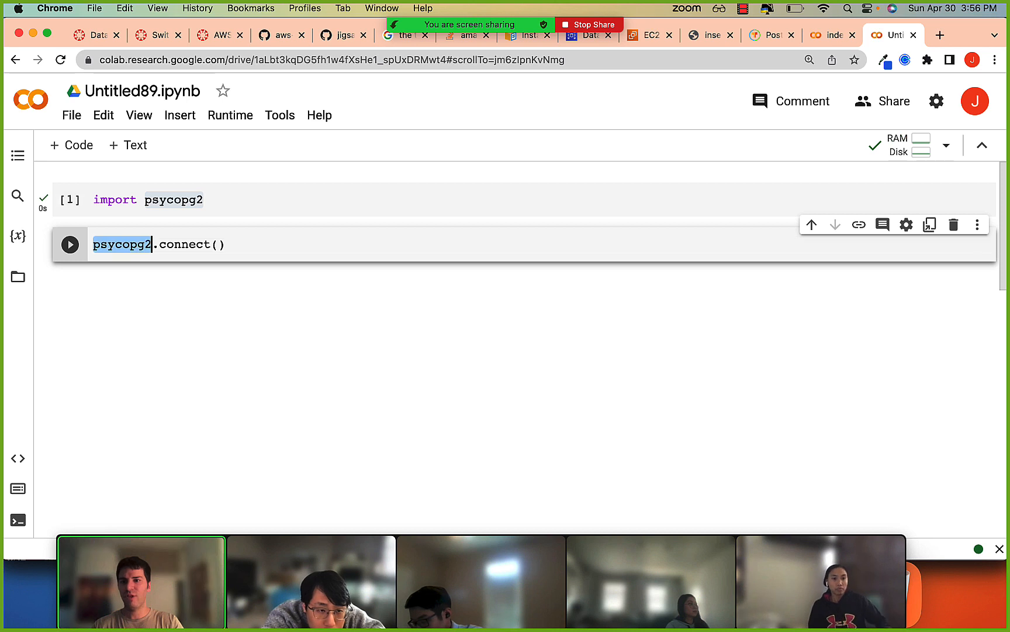
{"action": "key", "text": "alt+shift+Right"}
{"action": "key", "text": "alt+shift+Right"}
{"action": "key", "text": "alt+shift+Left"}
{"action": "key", "text": "alt+shift+Right"}
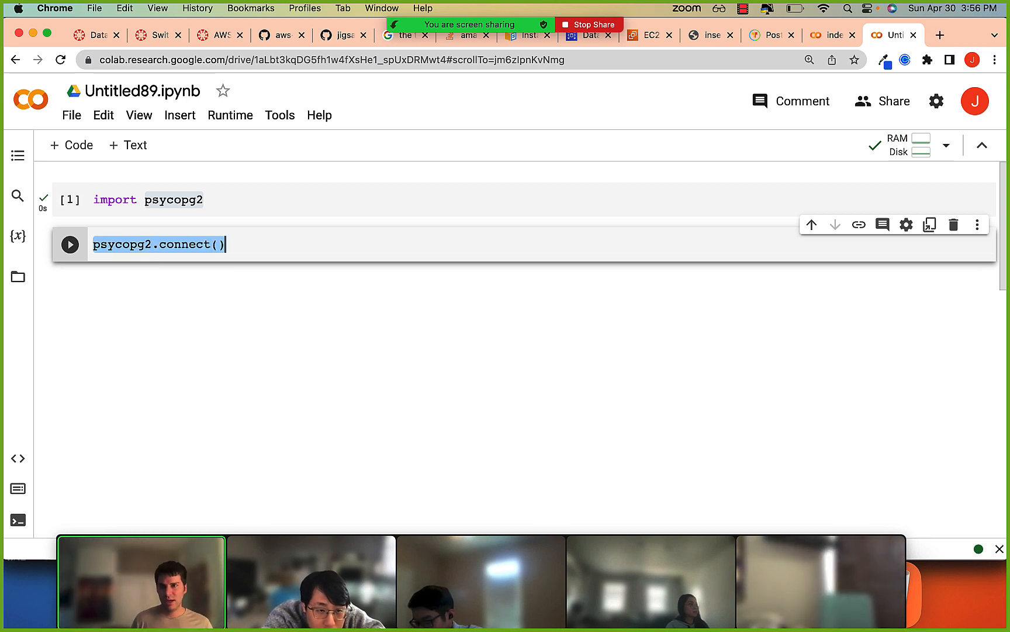
Try to look up the source of psycopg2.connect() with a ?? prefix, and remove the parentheses from the expression.
{"action": "key", "text": "super+Left"}
{"action": "type", "text": "??"}
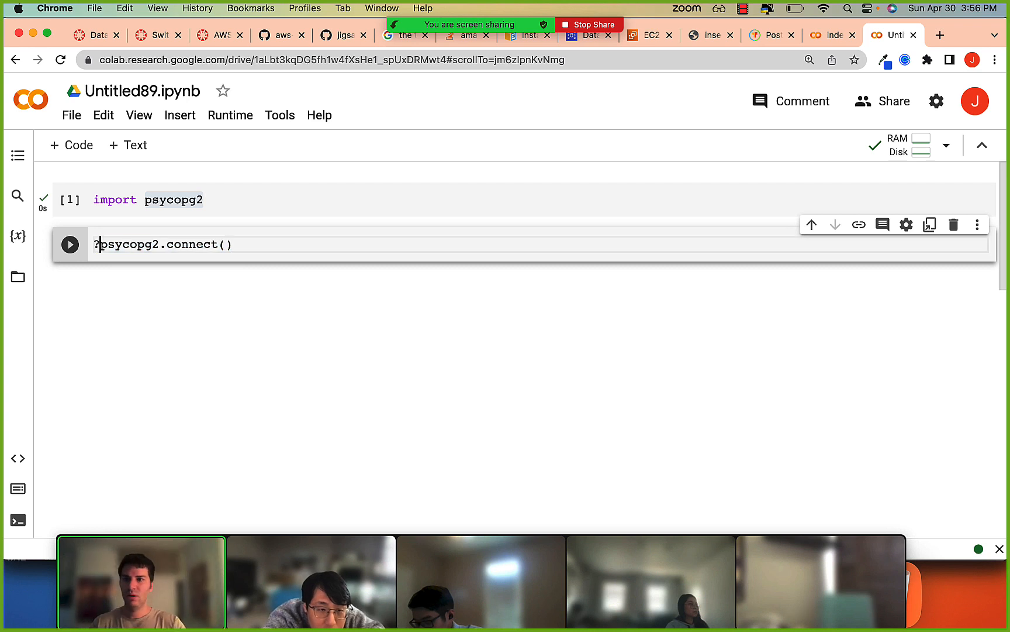
{"action": "key", "text": "shift+Return"}
{"action": "left_click", "coordinate": [236, 244]}
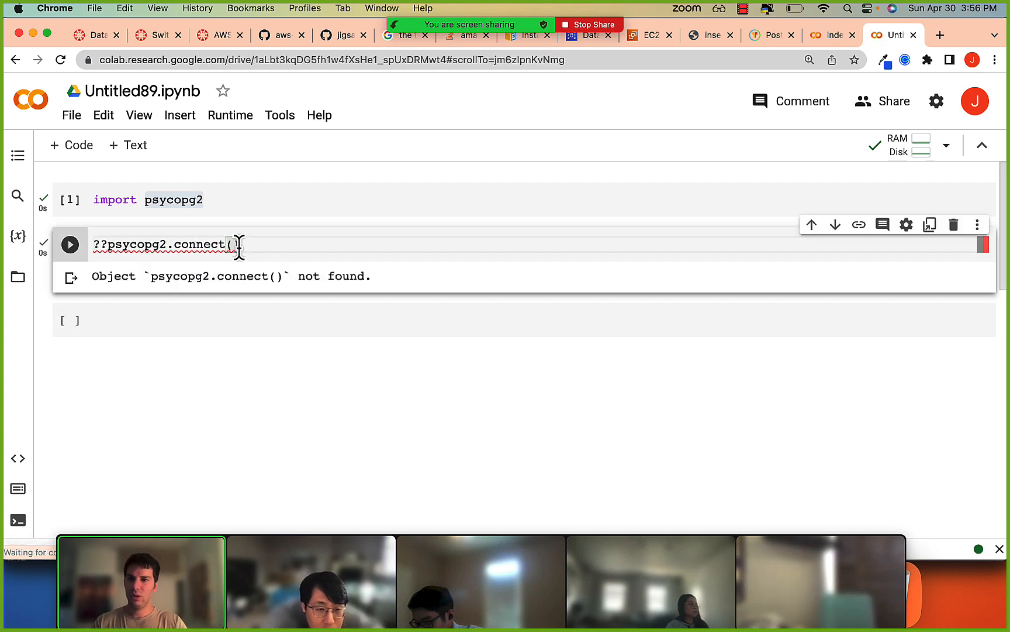
{"action": "key", "text": "BackSpace"}
{"action": "key", "text": "BackSpace"}
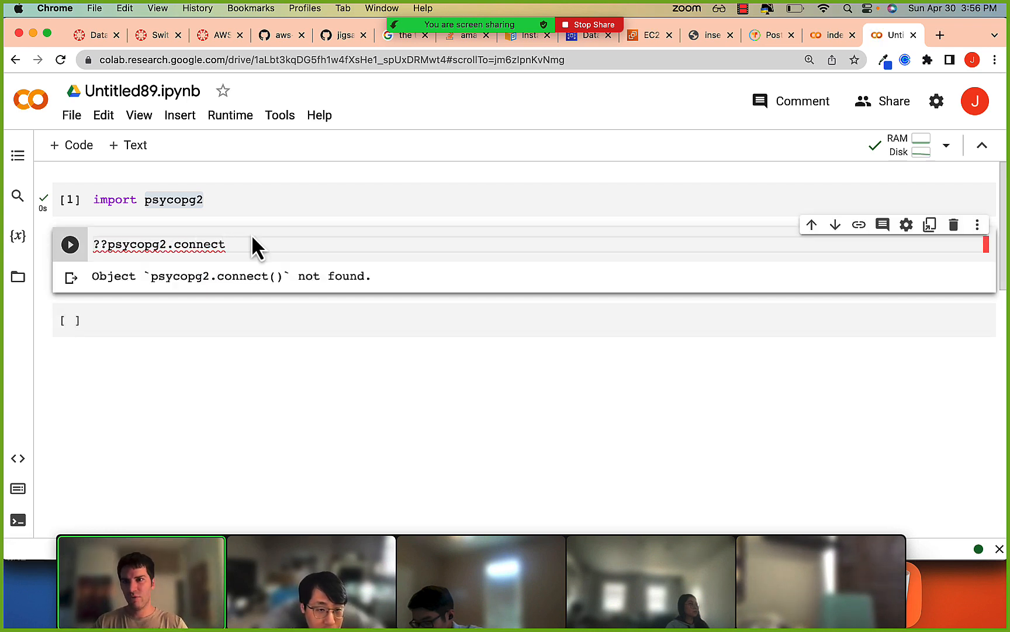
Rewrite the first cell as from psycopg2 import connect and run it.
{"action": "left_click", "coordinate": [259, 200]}
{"action": "key", "text": "super+Left"}
{"action": "key", "text": "alt+shift+Right"}
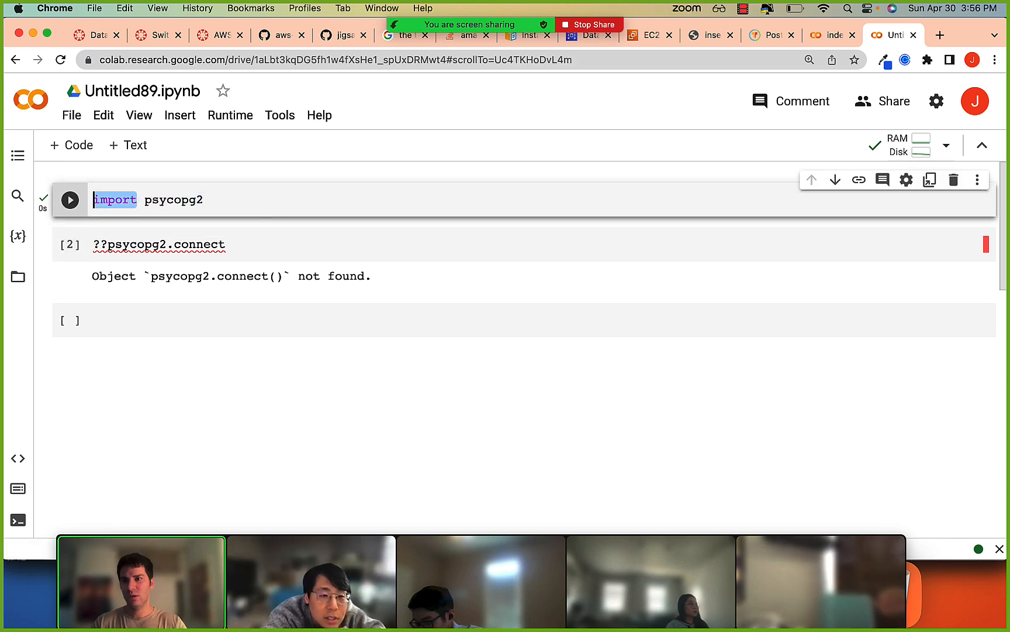
{"action": "type", "text": "from"}
{"action": "key", "text": "super+Right"}
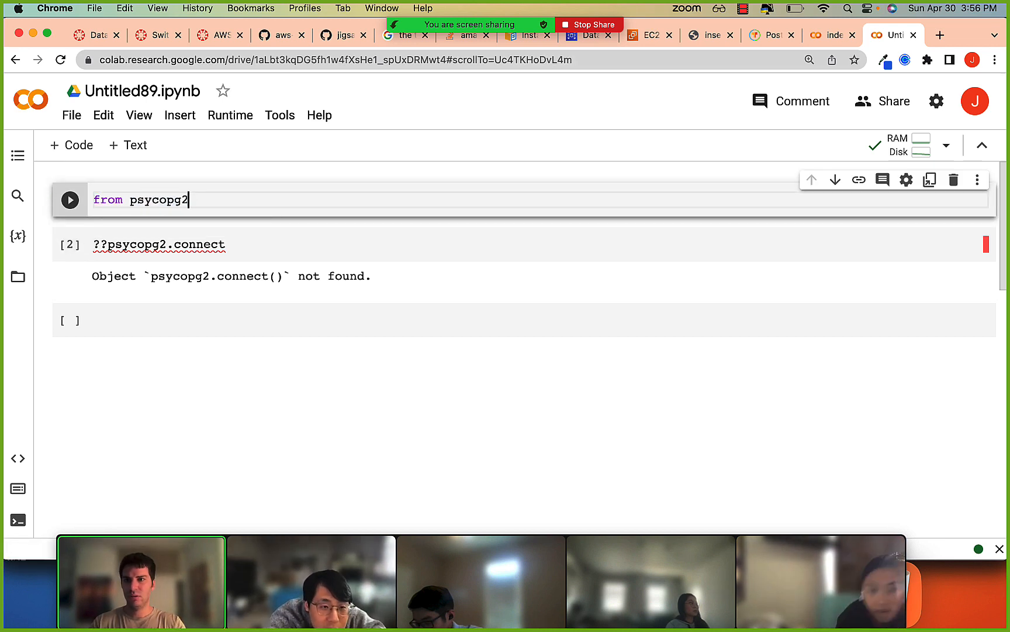
{"action": "type", "text": "import conn"}
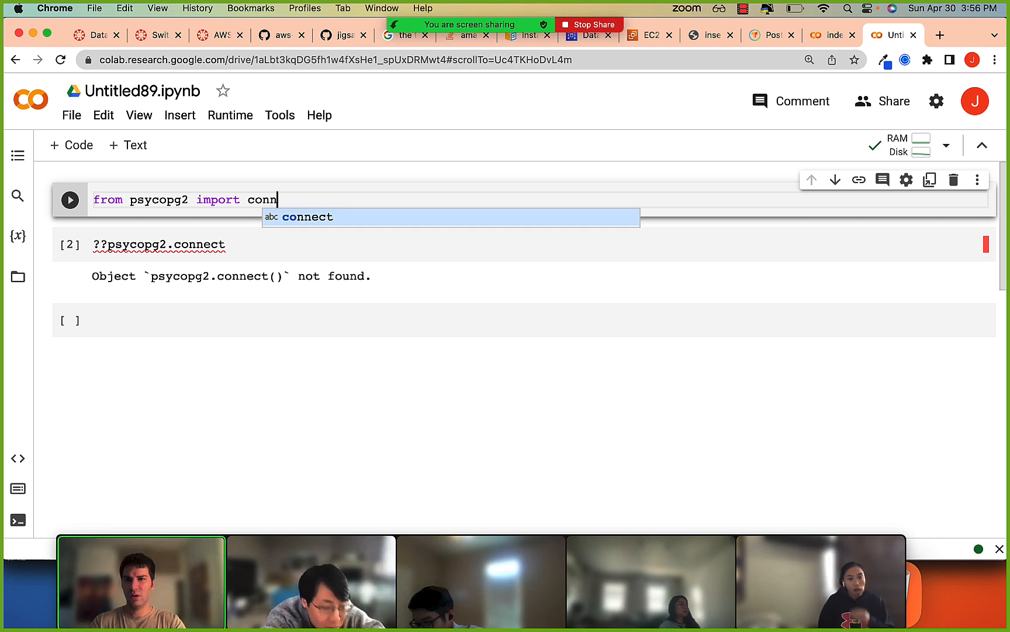
{"action": "type", "text": "ect"}
{"action": "key", "text": "shift+Return"}
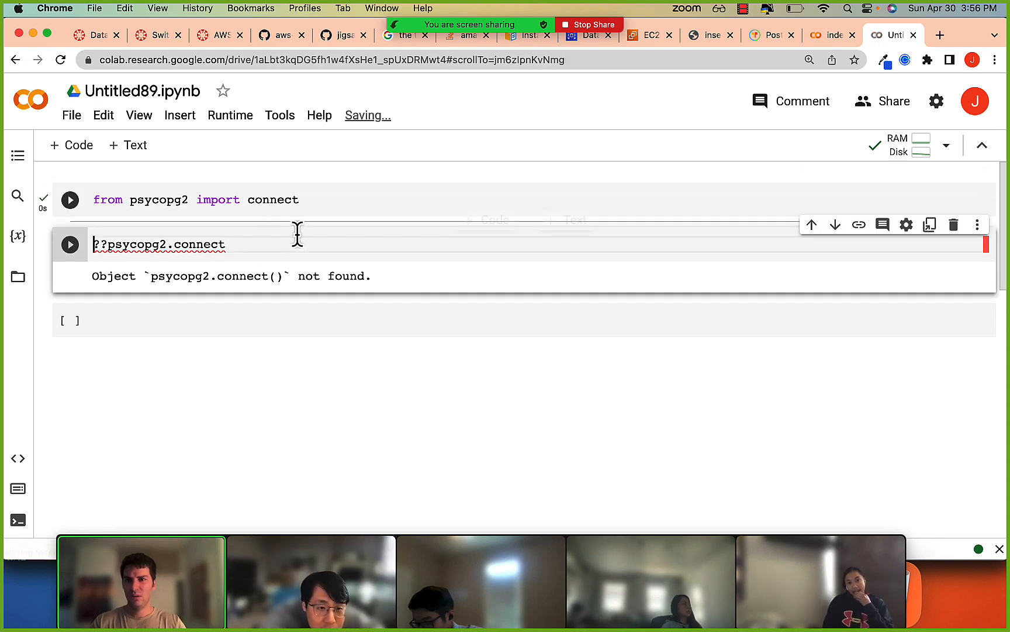
Reduce the second cell to connect, run it as ??connect, and examine the connection parameter examples in the help text.
{"action": "left_click", "coordinate": [176, 248], "text": "shift"}
{"action": "key", "text": "BackSpace"}
{"action": "key", "text": "shift+Return"}
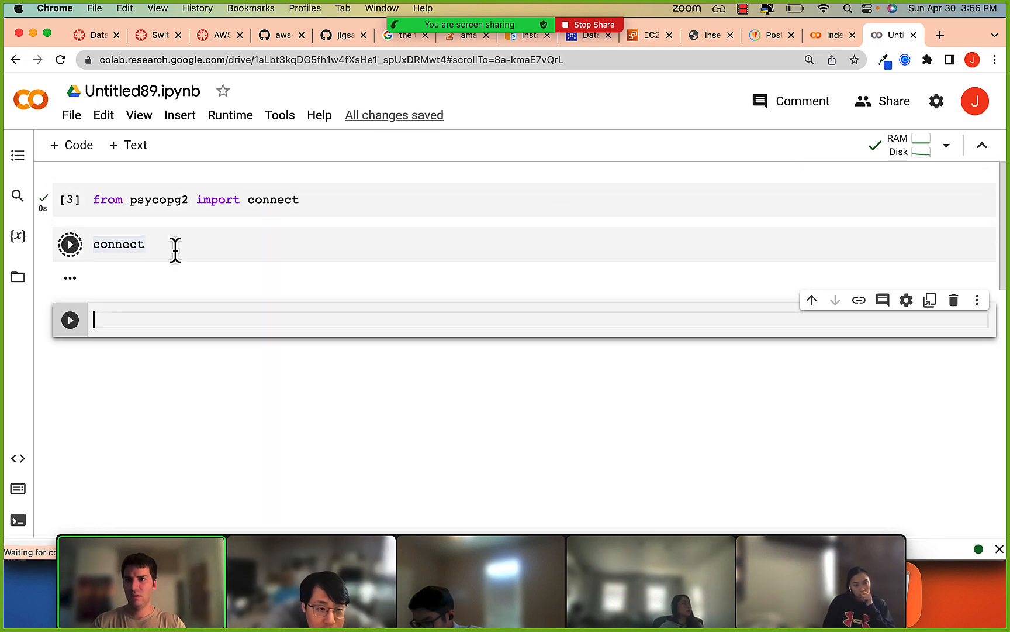
{"action": "key", "text": "Up"}
{"action": "type", "text": "??"}
{"action": "key", "text": "shift+Return"}
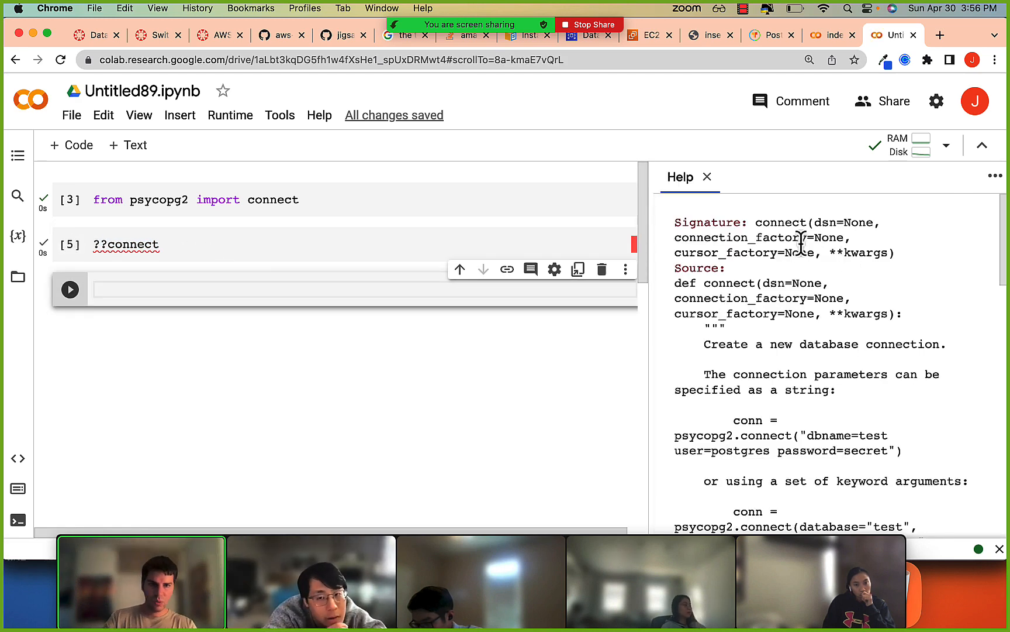
{"action": "scroll", "coordinate": [801, 246], "scroll_direction": "down", "scroll_amount": 1}
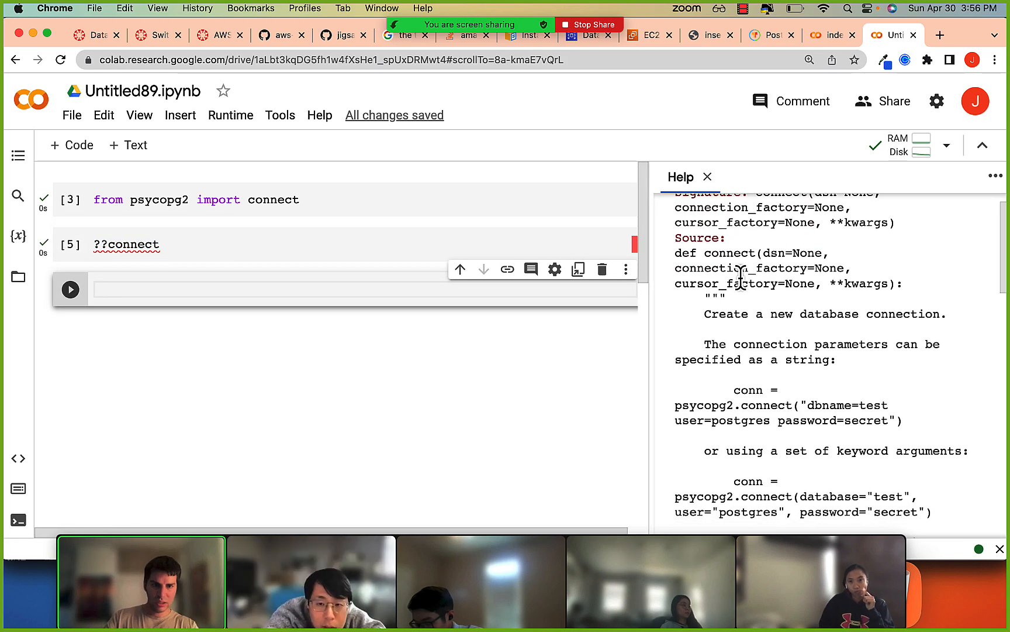
{"action": "scroll", "coordinate": [744, 326], "scroll_direction": "down", "scroll_amount": 2}
{"action": "left_click_drag", "start_coordinate": [803, 379], "coordinate": [890, 397]}
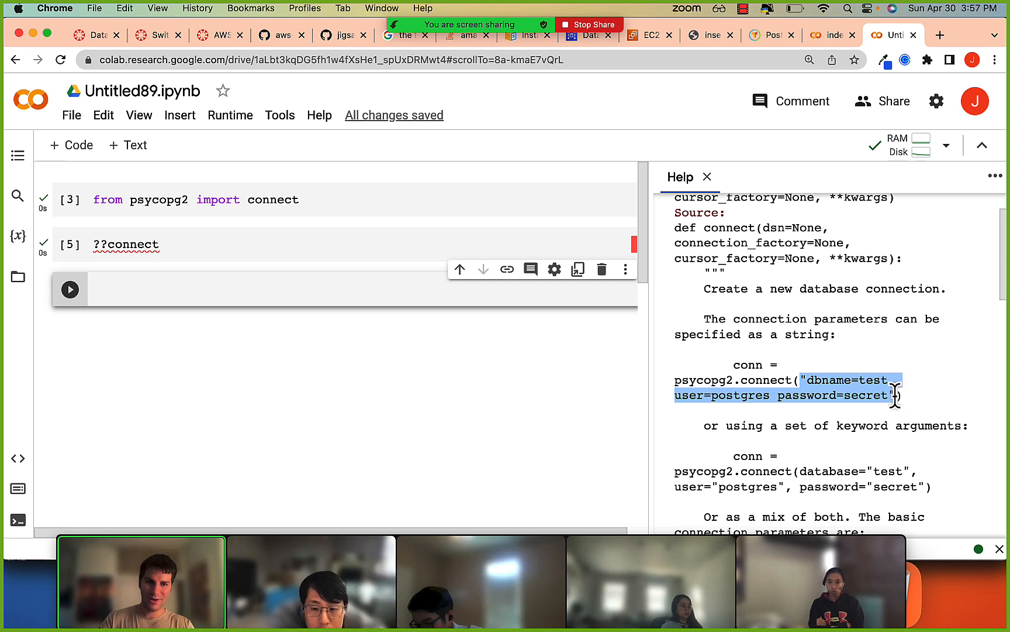
Turn the second cell into a connect() call holding the help text's keyword arguments for database, user and password.
{"action": "left_click", "coordinate": [205, 244]}
{"action": "key", "text": "Home"}
{"action": "key", "text": "Delete"}
{"action": "key", "text": "Delete"}
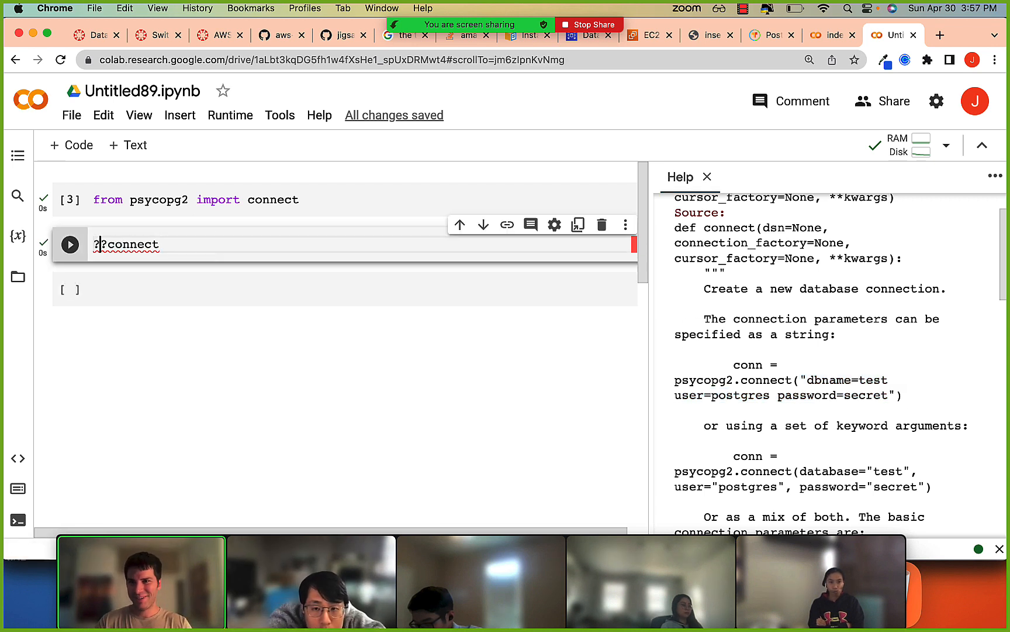
{"action": "type", "text": "(??"}
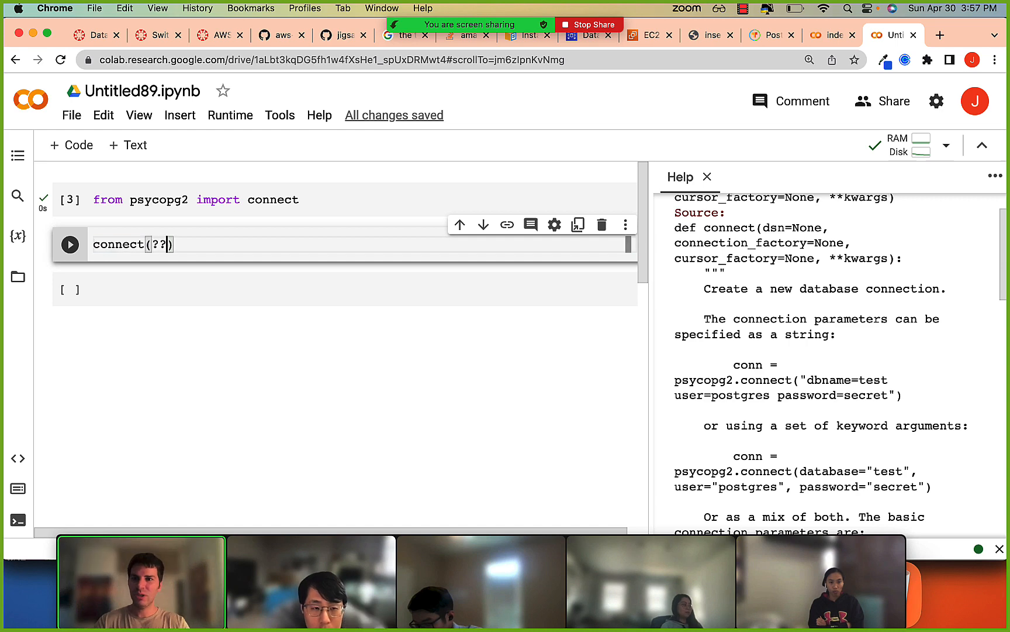
{"action": "key", "text": "BackSpace"}
{"action": "key", "text": "BackSpace"}
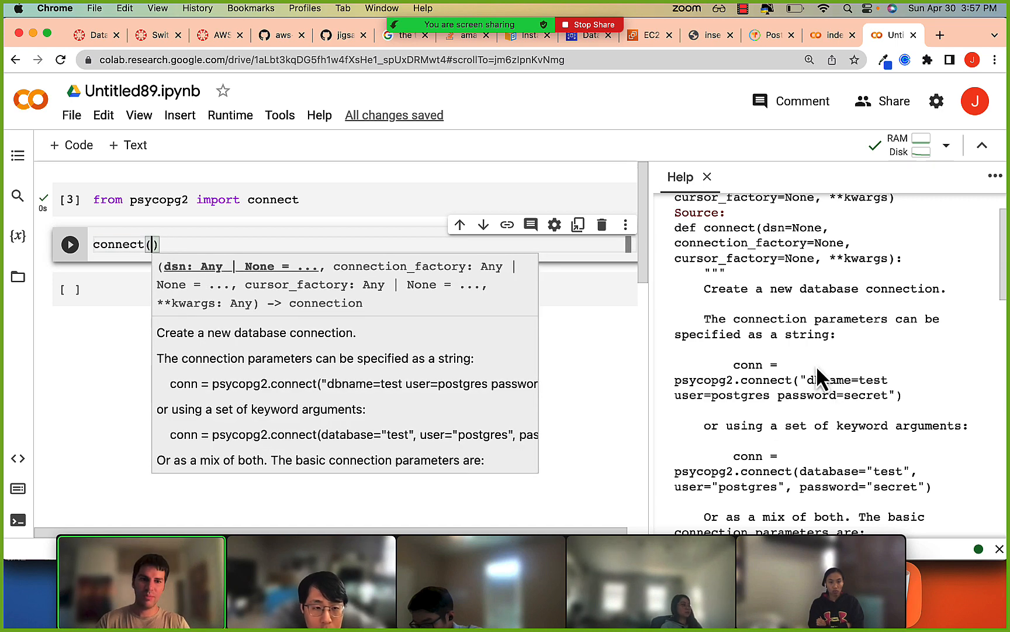
{"action": "left_click_drag", "start_coordinate": [801, 473], "coordinate": [925, 490]}
{"action": "left_click", "coordinate": [150, 244]}
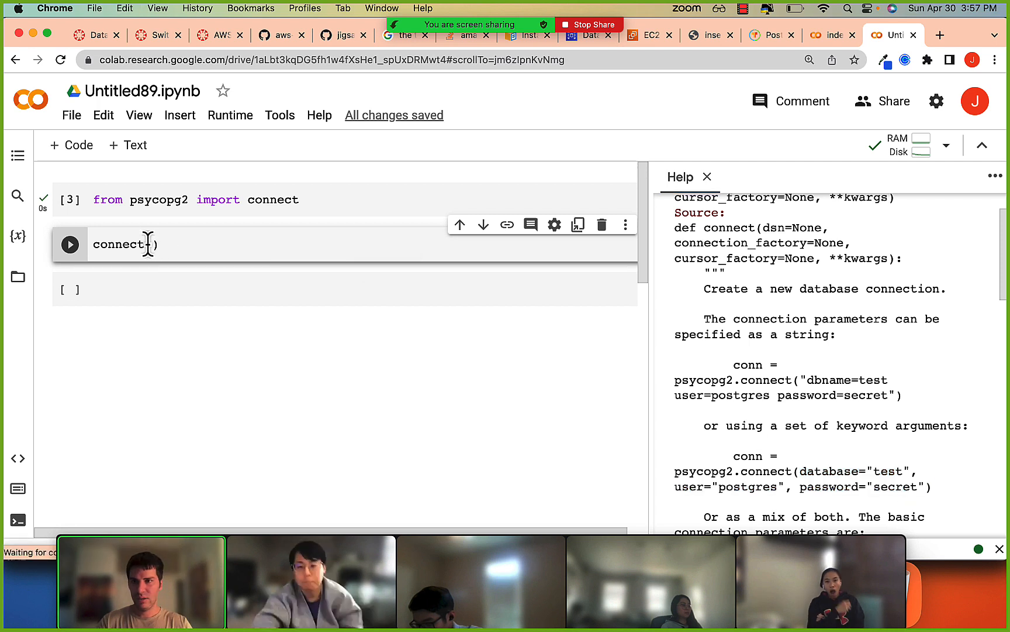
{"action": "key", "text": "super+v"}
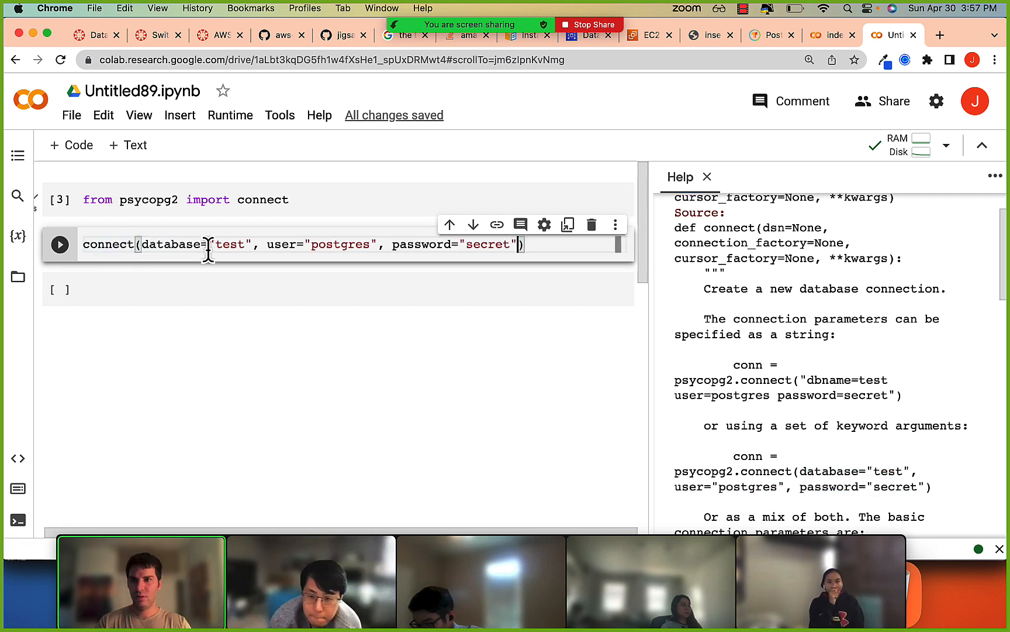
Set the connect call's database argument to "foursquare_development".
{"action": "key", "text": "alt+shift+Right"}
{"action": "type", "text": "foursquare_"}
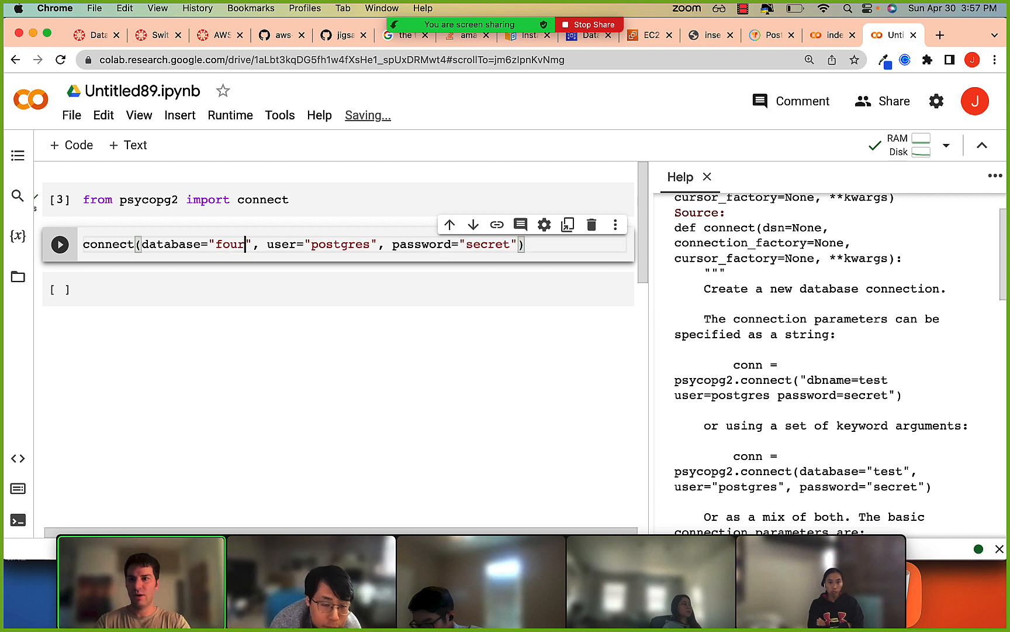
{"action": "type", "text": "development"}
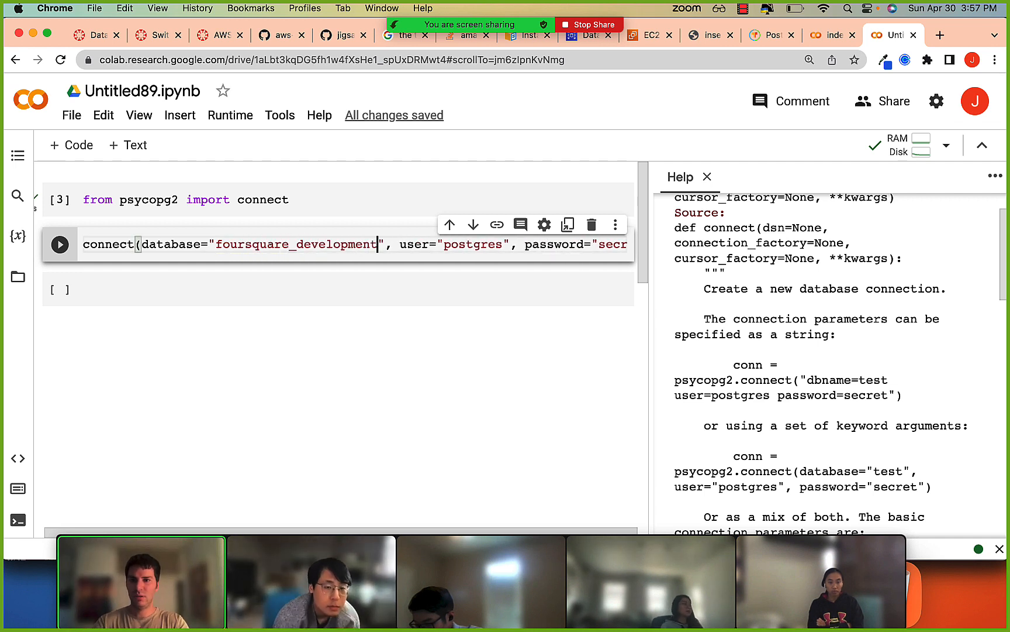
Enter the database password in the password argument and append an empty host = argument to the connect call.
{"action": "key", "text": "alt+Right"}
{"action": "key", "text": "alt+Right"}
{"action": "key", "text": "alt+Right"}
{"action": "key", "text": "alt+Right"}
{"action": "key", "text": "alt+shift+Left"}
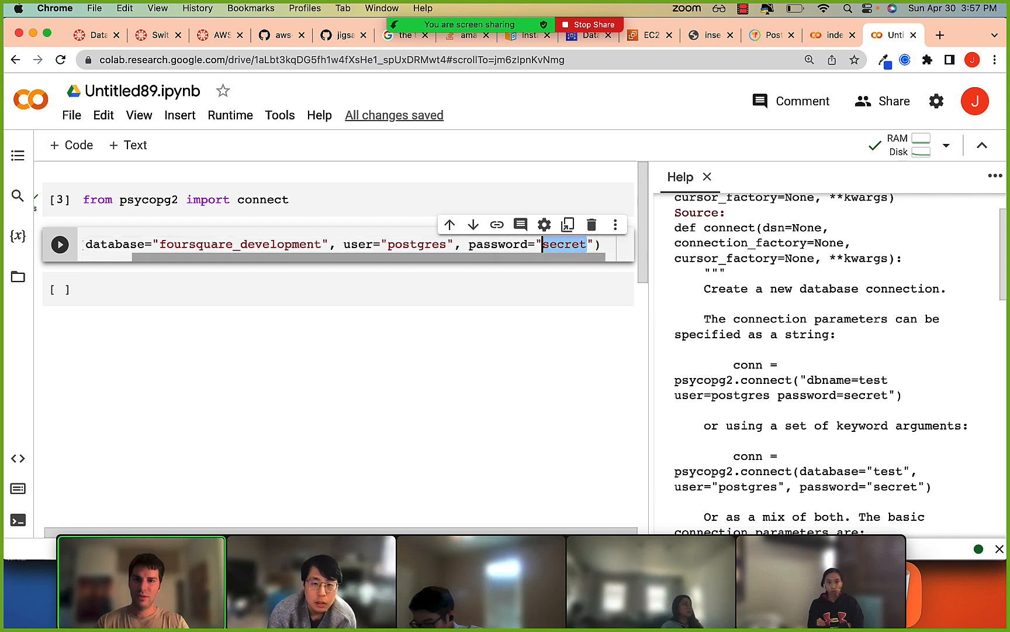
{"action": "type", "text": "postgres"}
{"action": "key", "text": "Right"}
{"action": "type", "text": ", host ="}
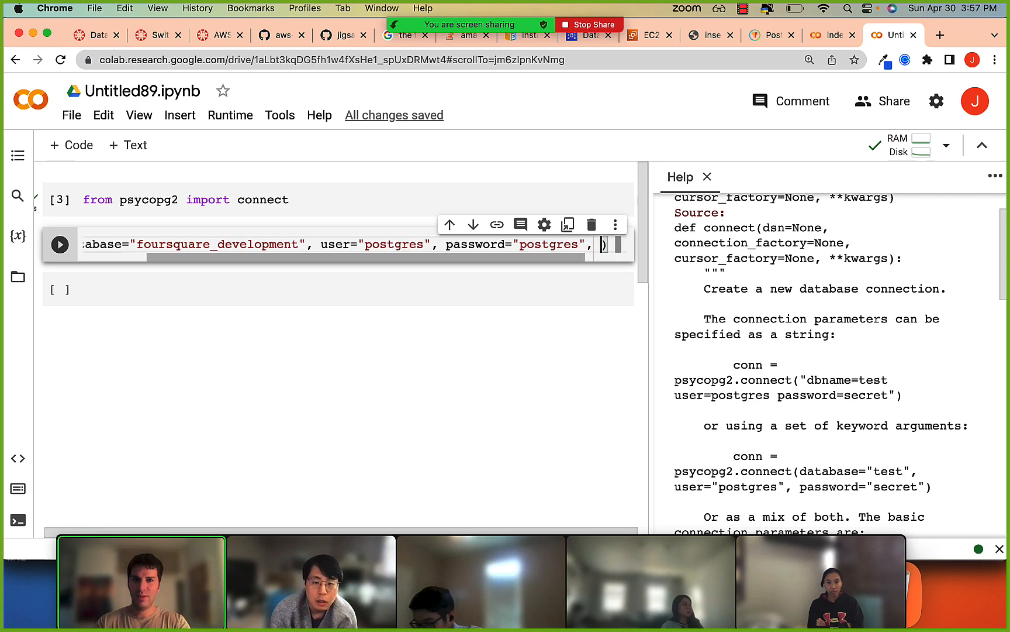
Move the Zoom sharing bar off the browser tabs and open the RDS console's database-1 page to get the endpoint.
{"action": "key", "text": "super+Tab"}
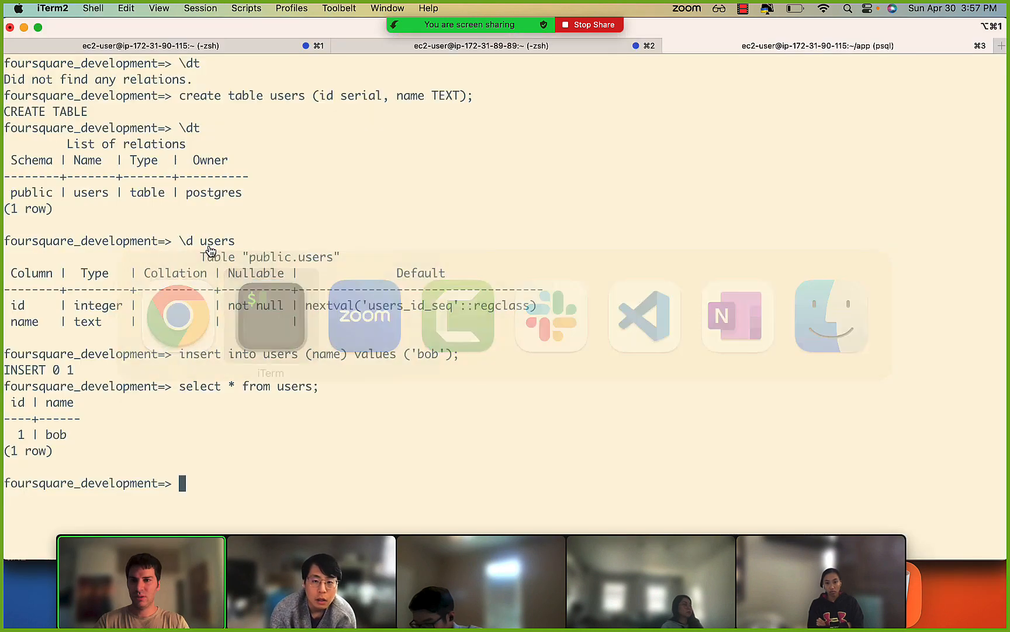
{"action": "key", "text": "super+Tab"}
{"action": "key", "text": "Tab"}
{"action": "left_click", "coordinate": [249, 307]}
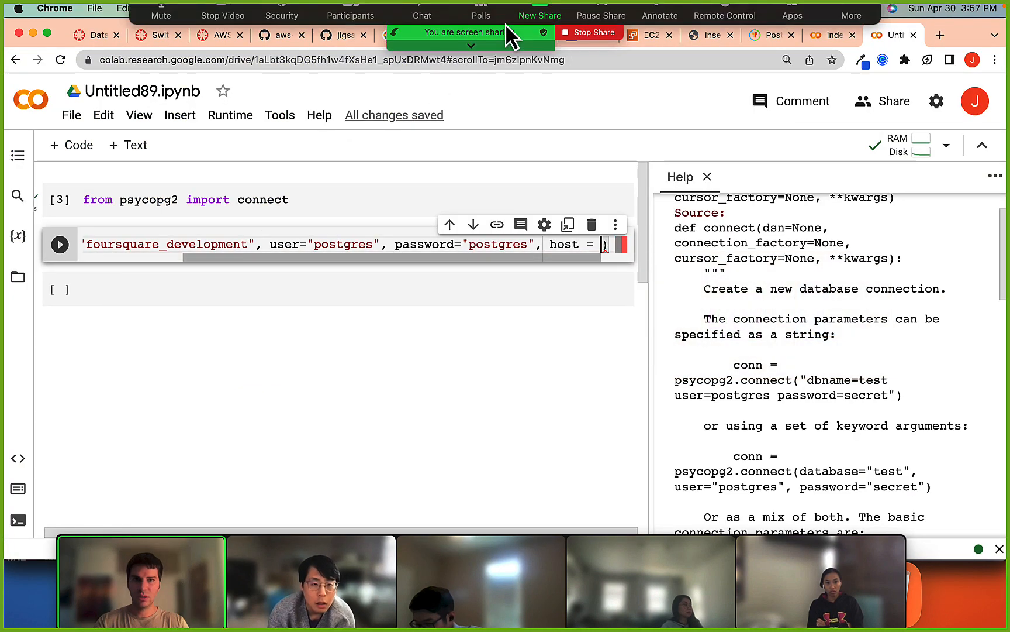
{"action": "left_click_drag", "start_coordinate": [858, 44], "coordinate": [807, 432]}
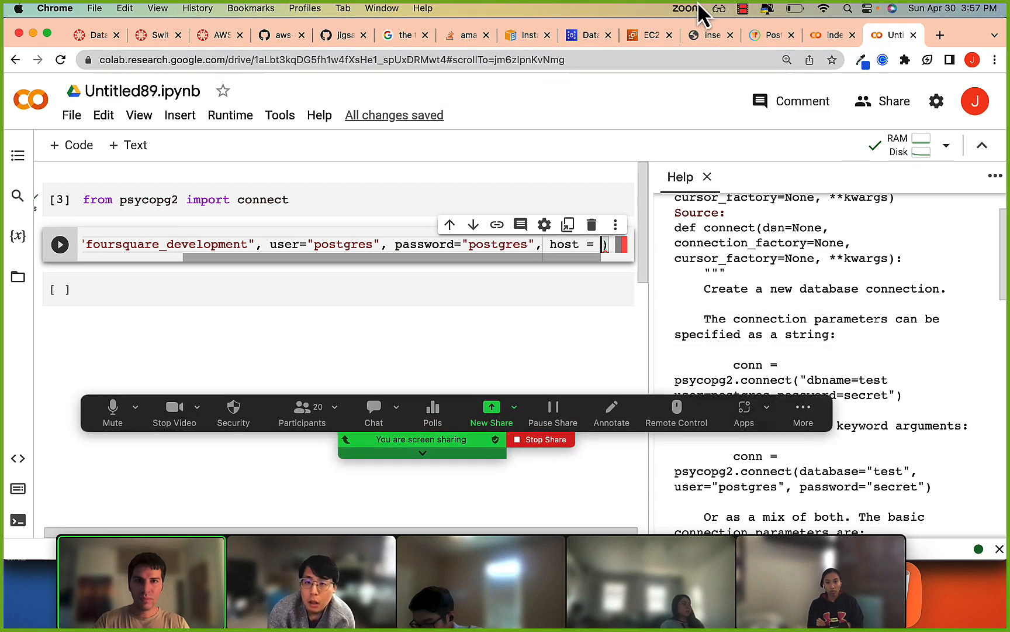
{"action": "left_click", "coordinate": [643, 34]}
{"action": "left_click", "coordinate": [586, 36]}
{"action": "scroll", "coordinate": [396, 258], "scroll_direction": "down", "scroll_amount": 3}
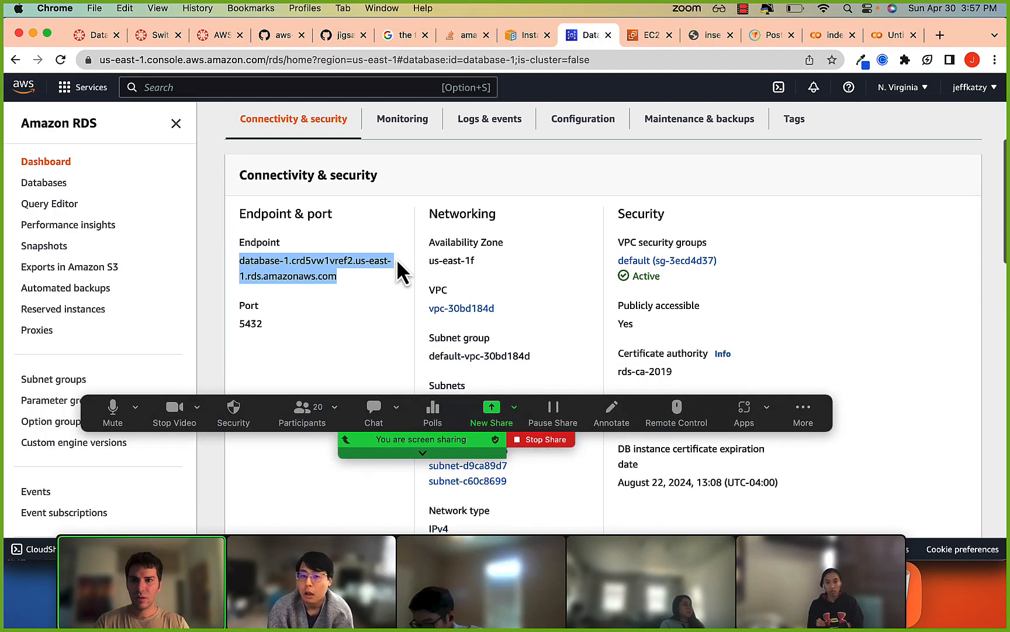
Return to the Colab notebook, break the connect call before the password argument, and set host to the database-1 RDS endpoint in quotes.
{"action": "key", "text": "super+Tab"}
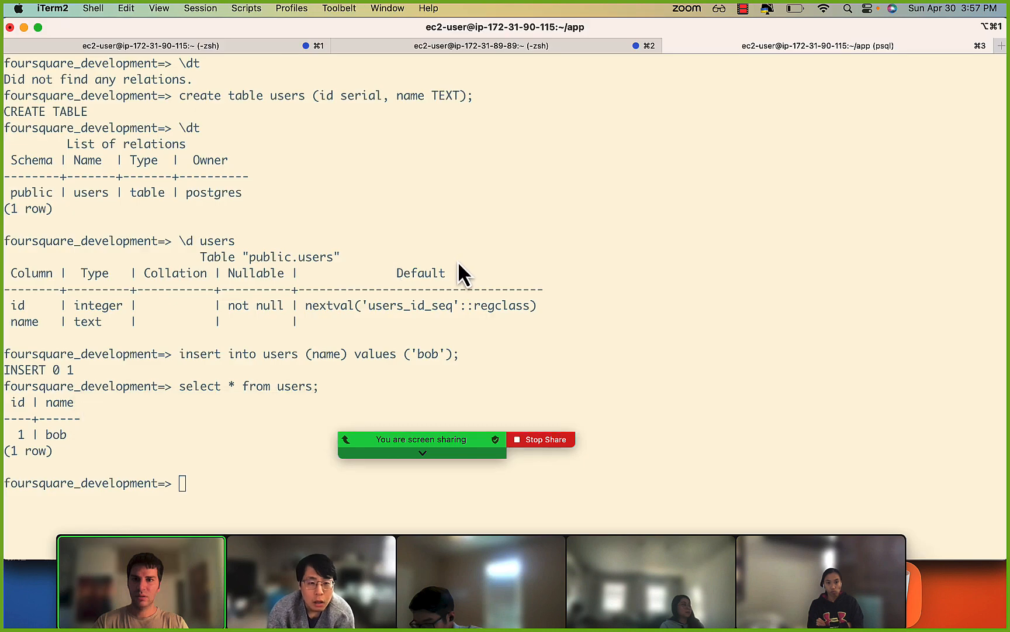
{"action": "key", "text": "super+Tab"}
{"action": "key", "text": "super+Tab"}
{"action": "key", "text": "super+Tab"}
{"action": "key", "text": "super+Tab"}
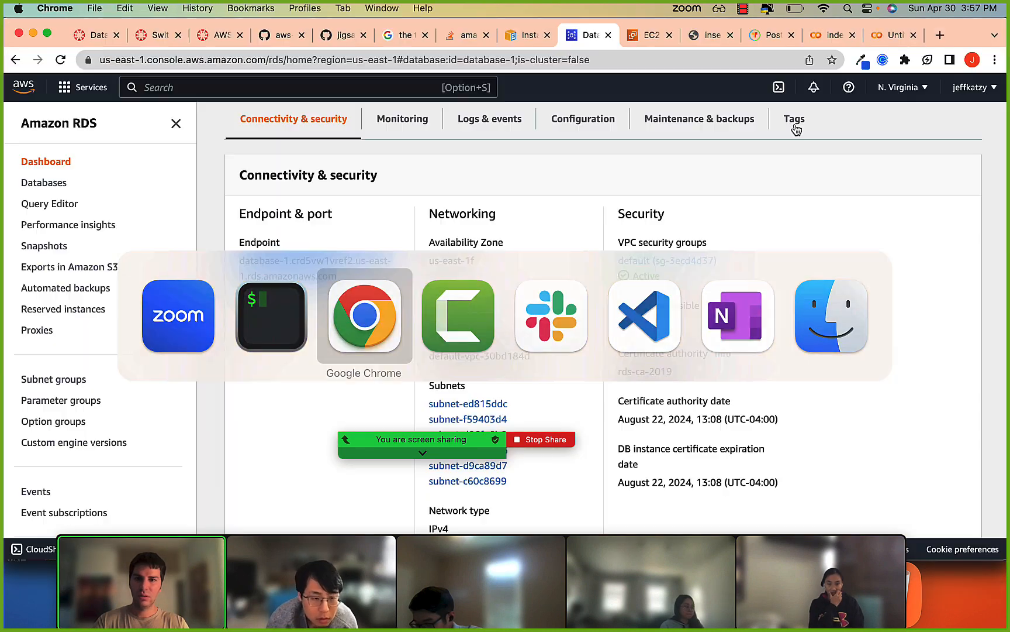
{"action": "left_click", "coordinate": [895, 35]}
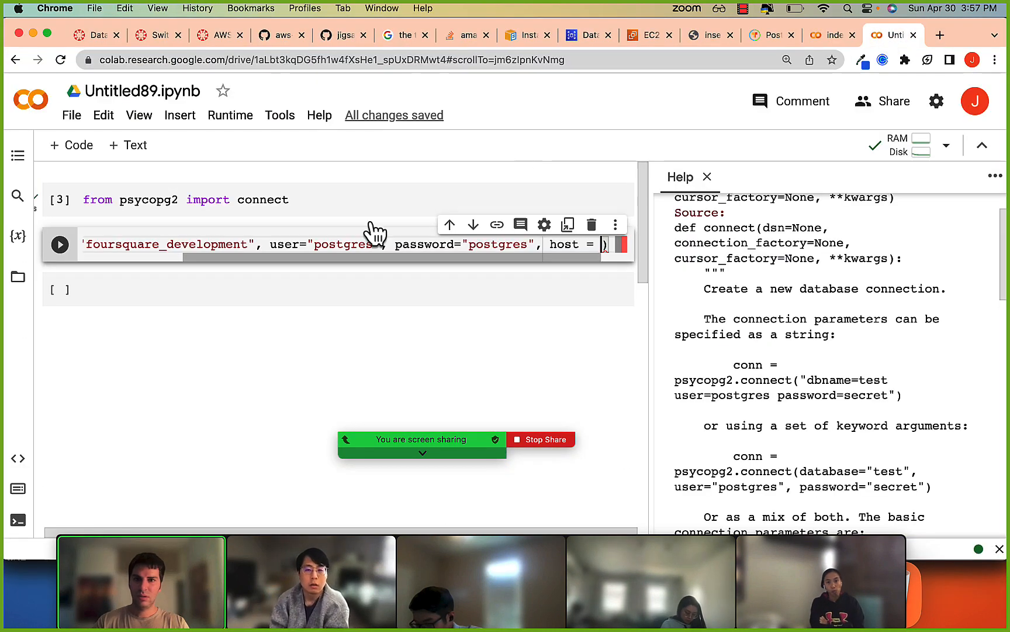
{"action": "left_click", "coordinate": [395, 244]}
{"action": "key", "text": "Return"}
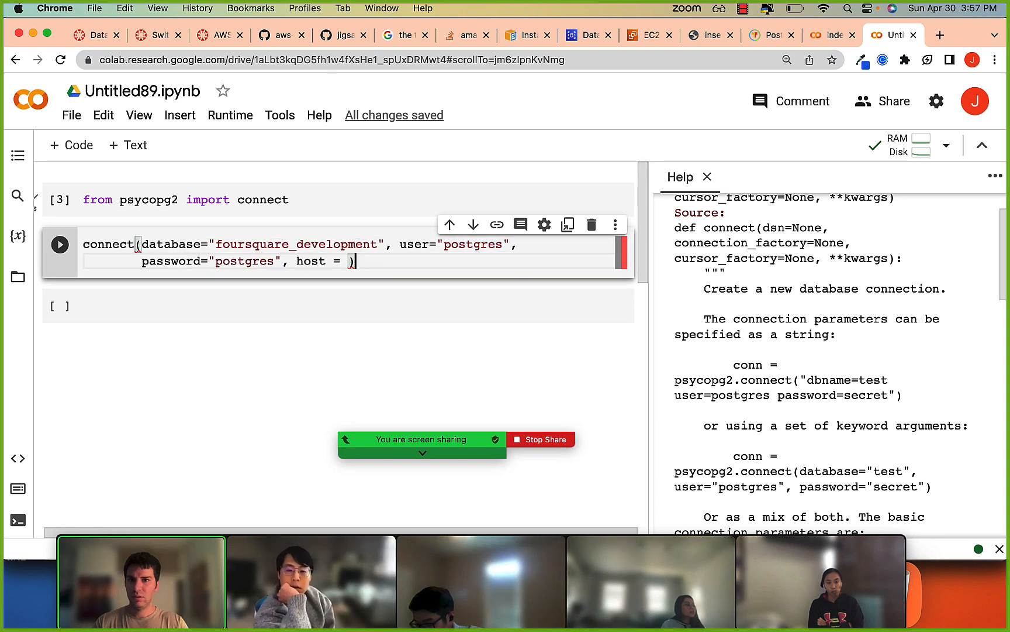
{"action": "key", "text": "super+v"}
{"action": "key", "text": "super+Right"}
{"action": "key", "text": "super+Left"}
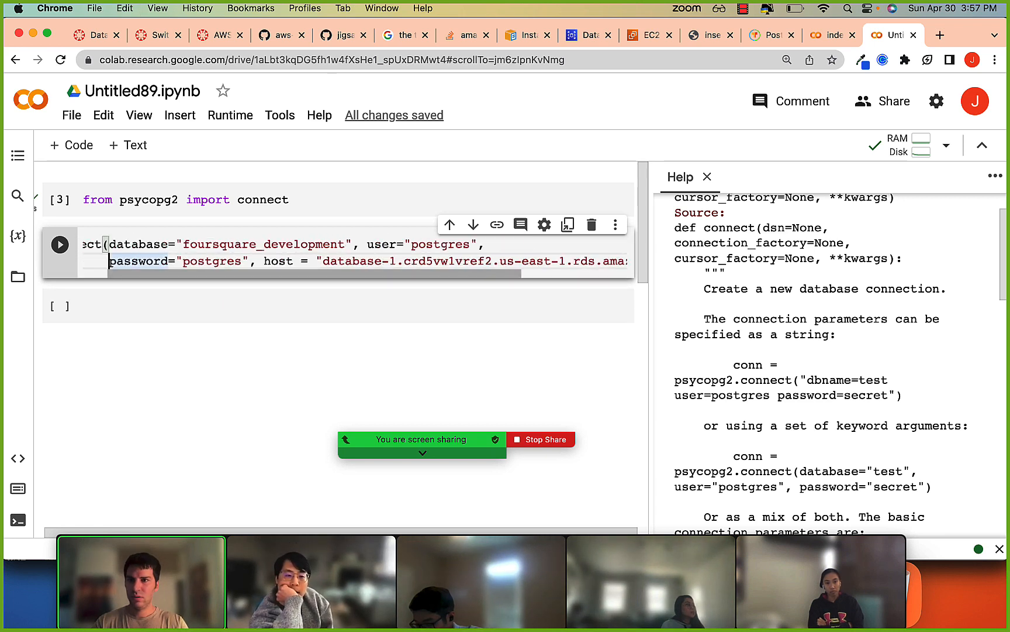
Assign the connect call's result to the variable conn and run the cell.
{"action": "key", "text": "super+Up"}
{"action": "type", "text": "conn = conn"}
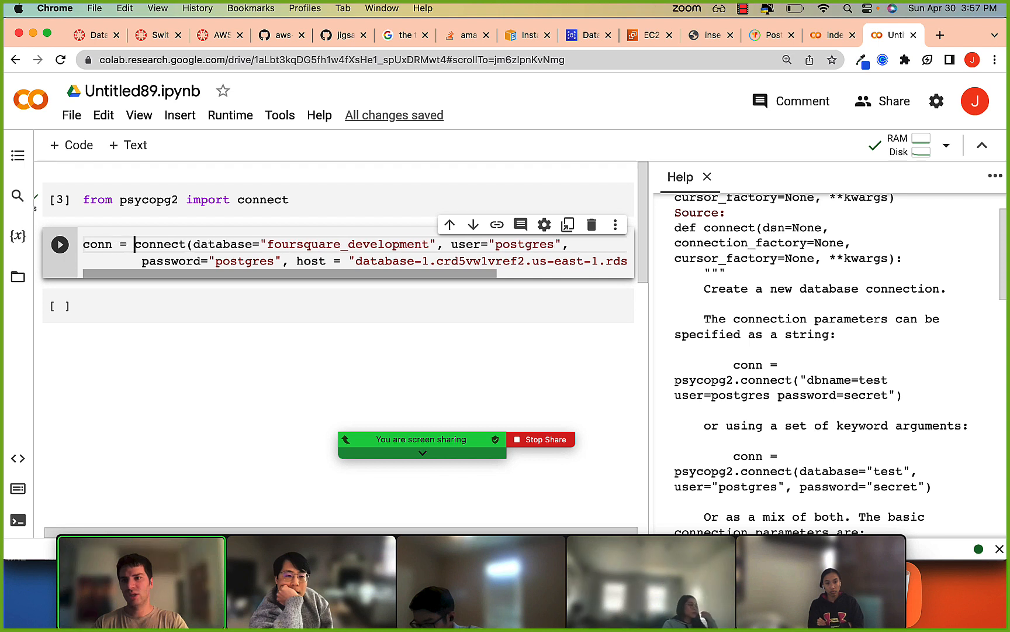
{"action": "key", "text": "shift+Return"}
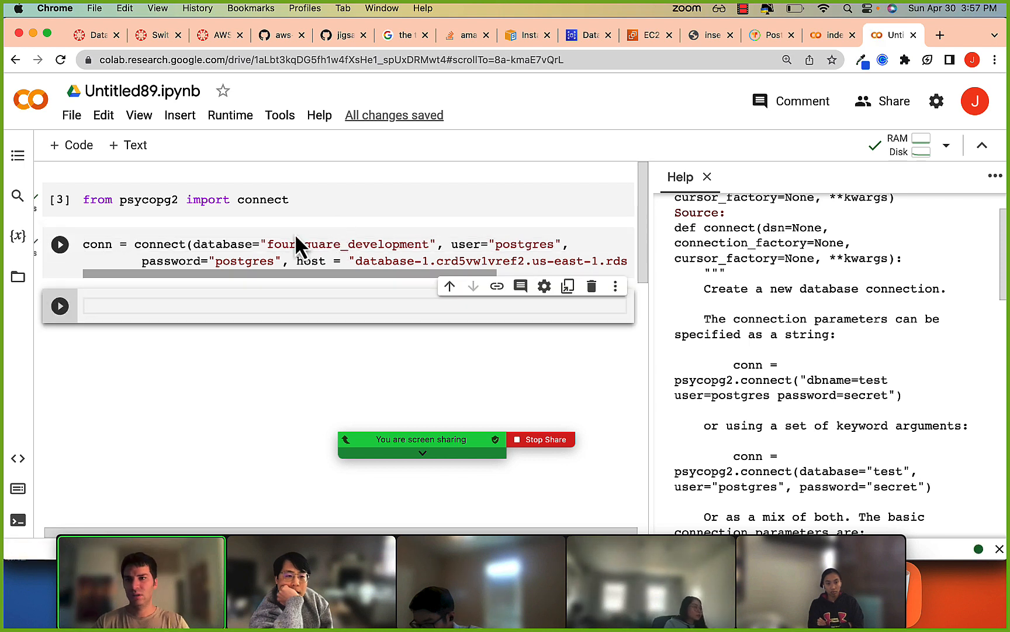
Write cursor = conn.cursor() in the third cell, reusing the copied conn name, and run it.
{"action": "double_click", "coordinate": [98, 244]}
{"action": "key", "text": "super+c"}
{"action": "left_click", "coordinate": [111, 305]}
{"action": "key", "text": "super+v"}
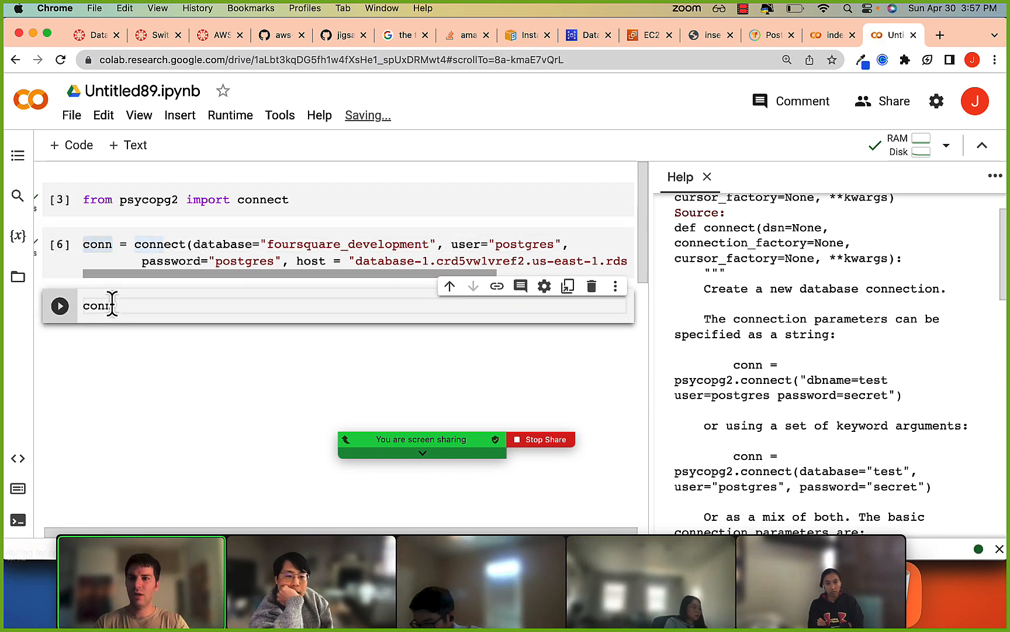
{"action": "type", "text": ".cursor("}
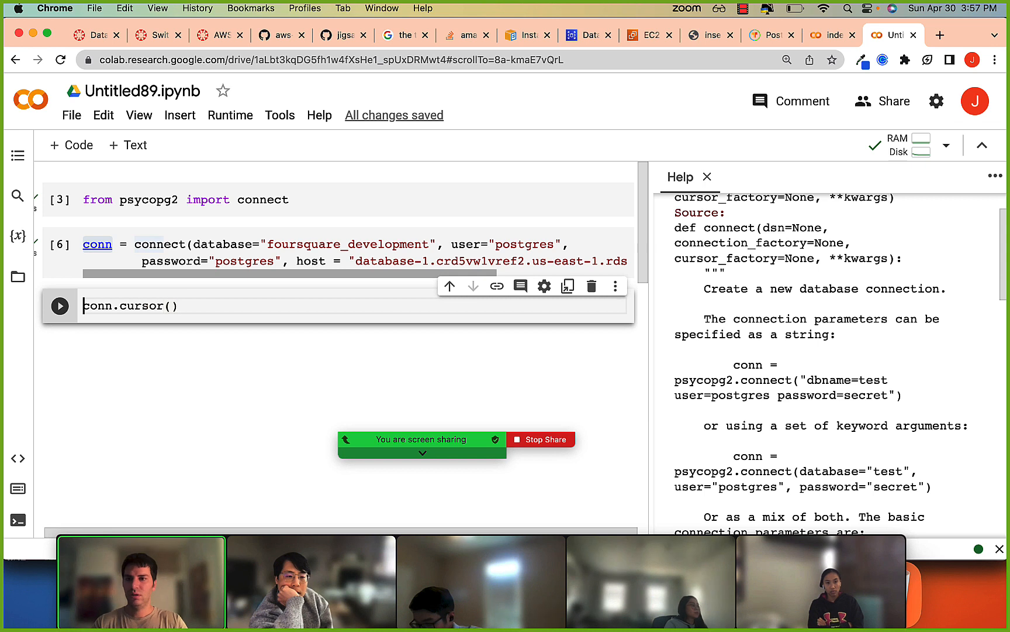
{"action": "type", "text": "sor ="}
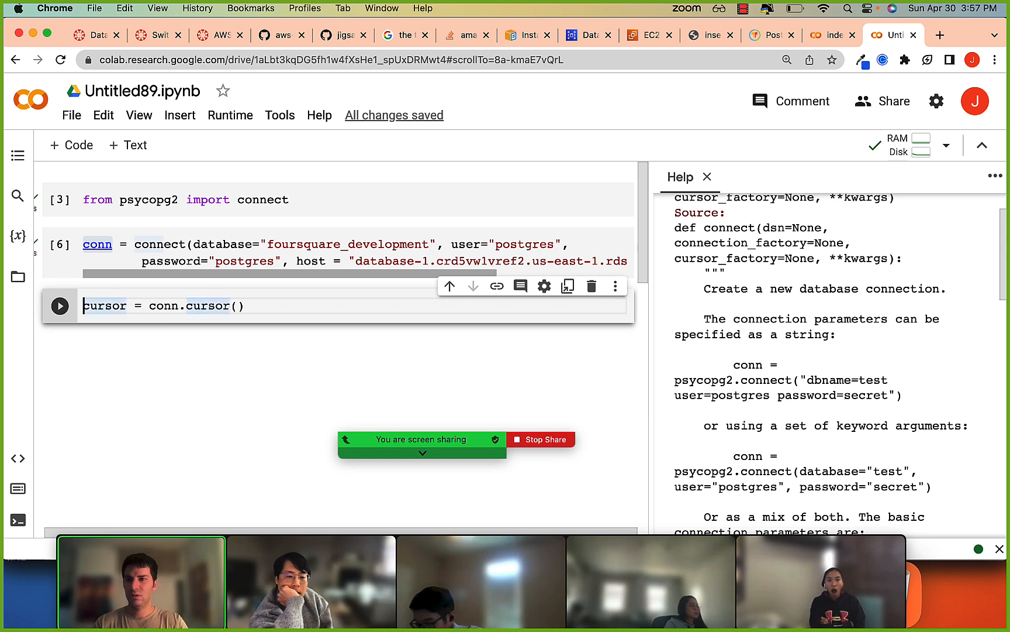
{"action": "key", "text": "shift+Return"}
Write cursor.execute('select * from users;') in the empty cell below the cursor assignment.
{"action": "left_click", "coordinate": [90, 304]}
{"action": "left_click", "coordinate": [101, 350]}
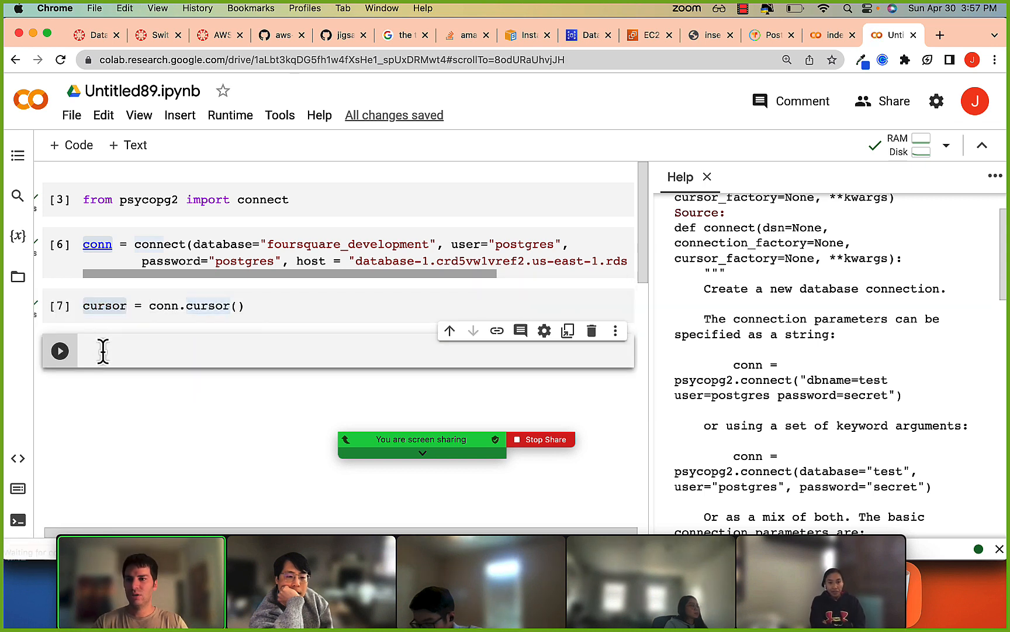
{"action": "type", "text": "cursor."}
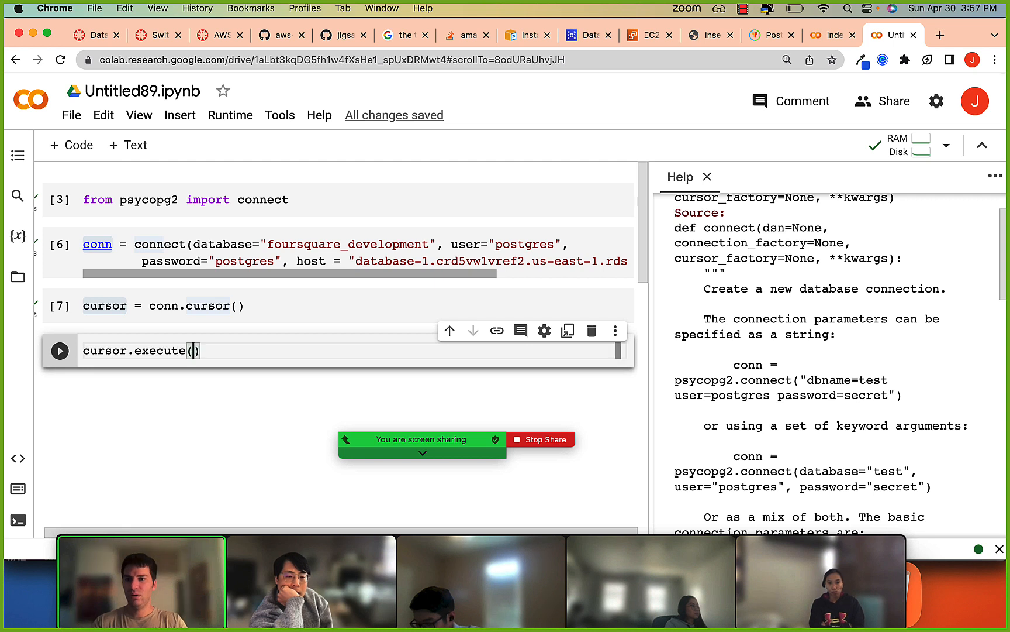
{"action": "type", "text": "execute('select * from user"}
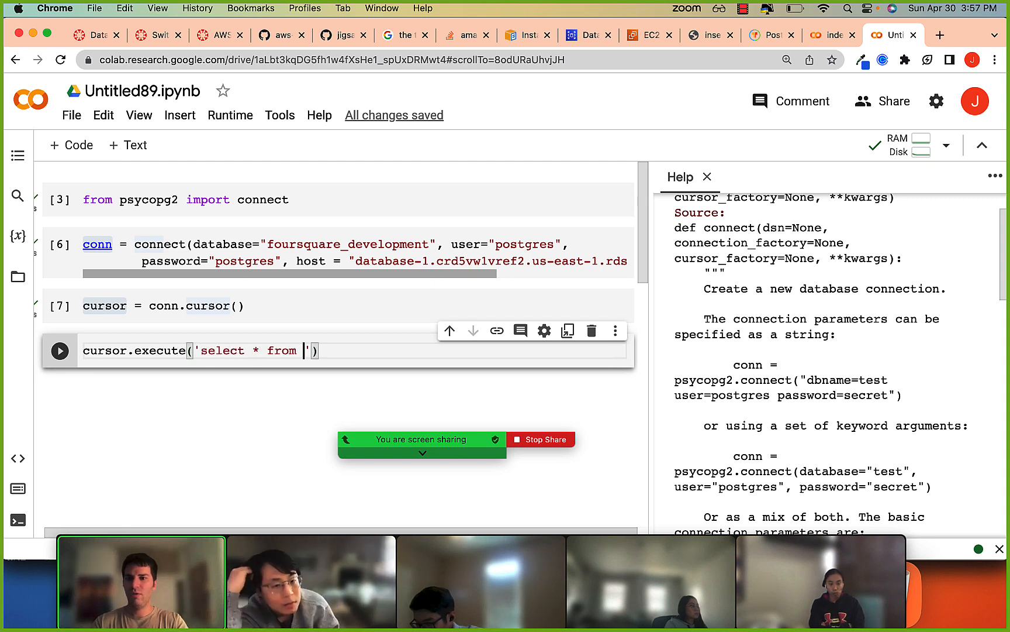
{"action": "type", "text": "s"}
Add cursor.fetchall() on a second line of the cell, reusing the copied cursor name, and run the cell.
{"action": "key", "text": "alt+shift+Right"}
{"action": "key", "text": "super+c"}
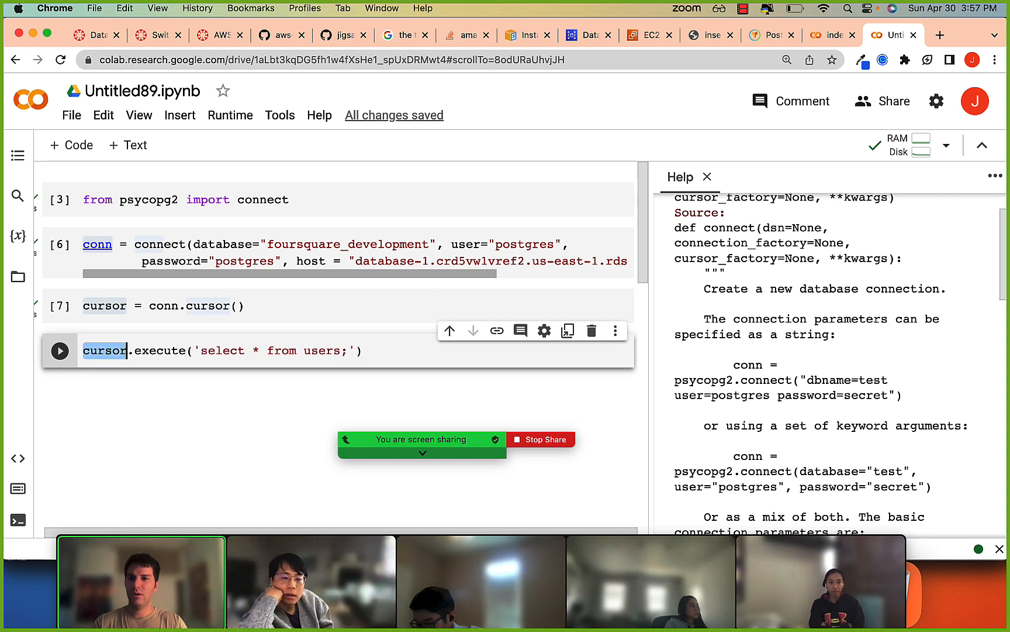
{"action": "key", "text": "super+Right"}
{"action": "key", "text": "Return"}
{"action": "key", "text": "super+v"}
{"action": "type", "text": ".fetchall()"}
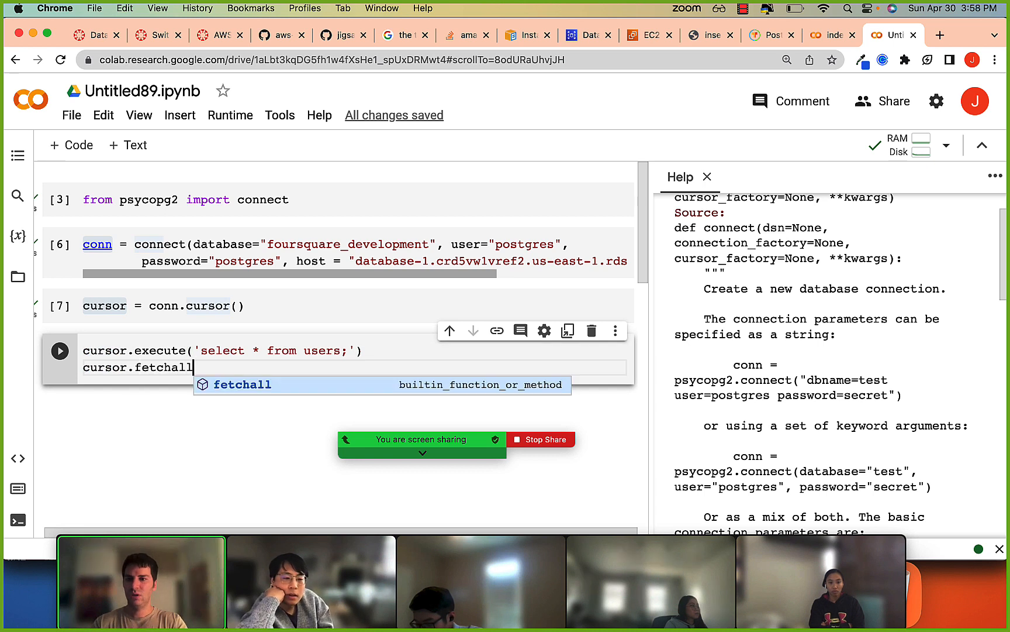
{"action": "key", "text": "shift+Return"}
{"action": "left_click_drag", "start_coordinate": [94, 399], "coordinate": [165, 399]}
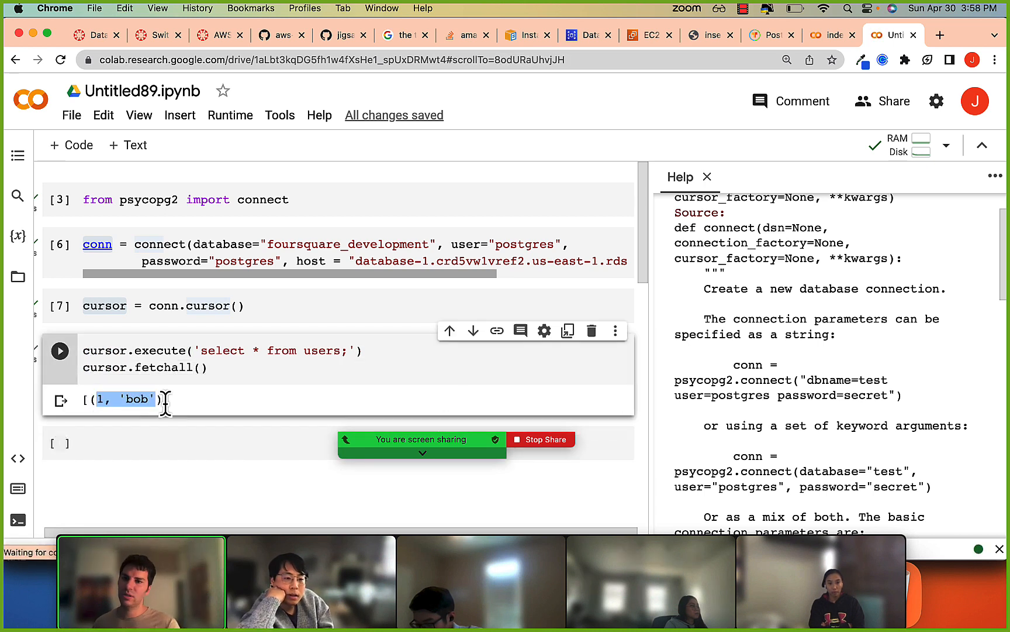
{"action": "left_click", "coordinate": [166, 401]}
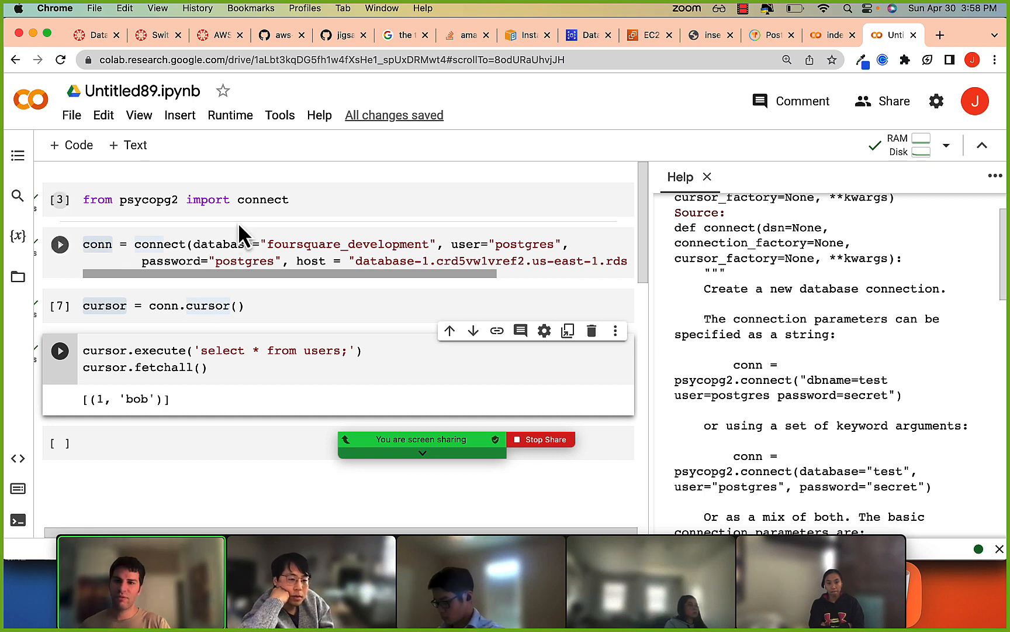
Switch to iTerm, quit the psql session and put the psql command for the database-1 RDS host, port 5432, user postgres on a cleared prompt.
{"action": "left_click", "coordinate": [223, 244]}
{"action": "left_click_drag", "start_coordinate": [320, 244], "coordinate": [327, 266]}
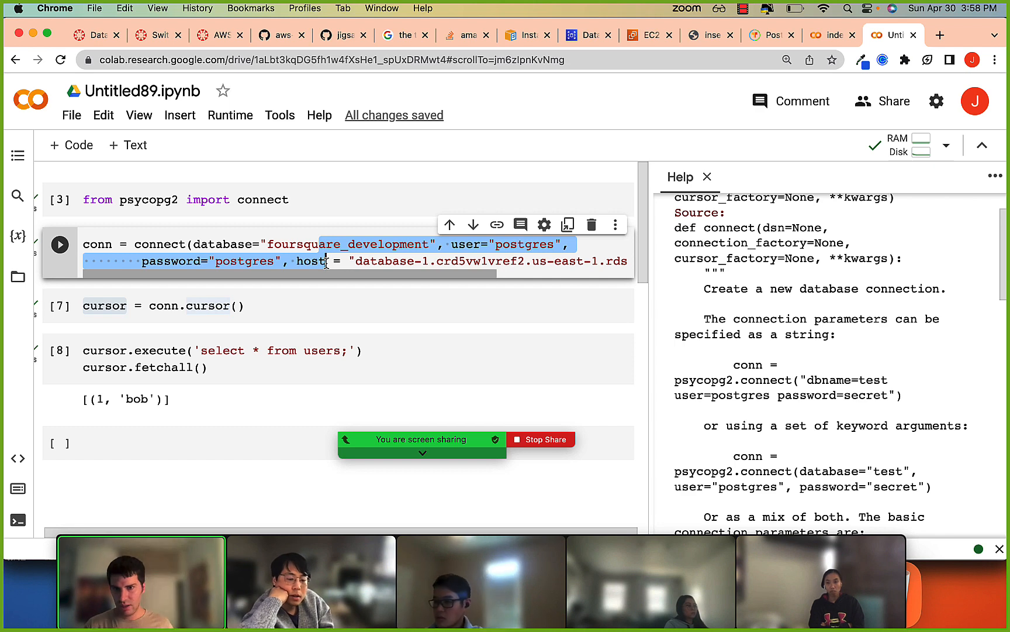
{"action": "key", "text": "super+Tab"}
{"action": "key", "text": "super+Tab"}
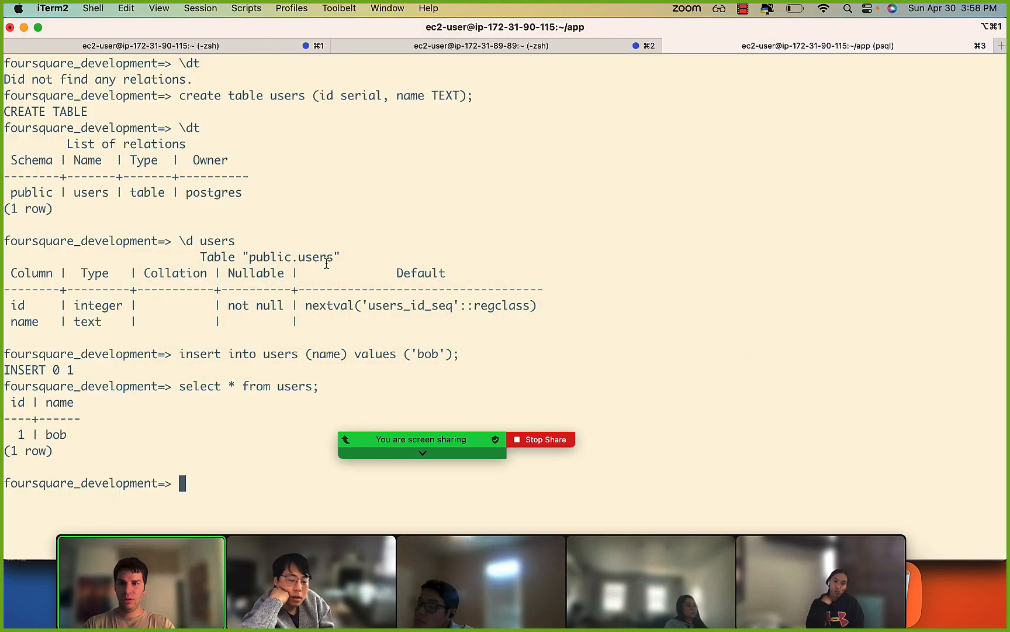
{"action": "type", "text": "\\q"}
{"action": "key", "text": "Return"}
{"action": "key", "text": "super+v"}
{"action": "key", "text": "ctrl+l"}
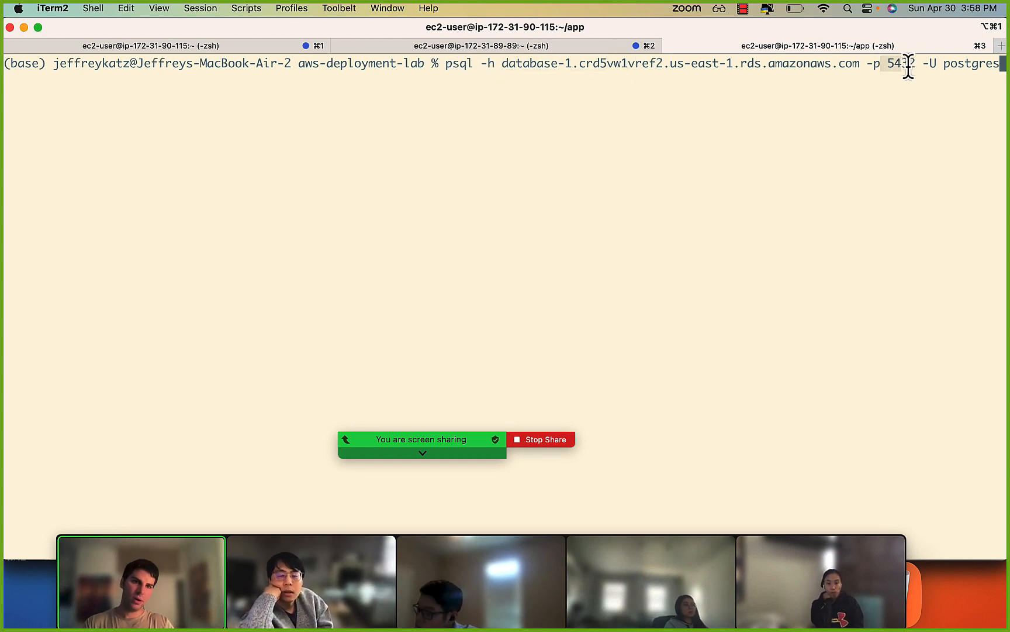
{"action": "left_click_drag", "start_coordinate": [926, 68], "coordinate": [971, 68]}
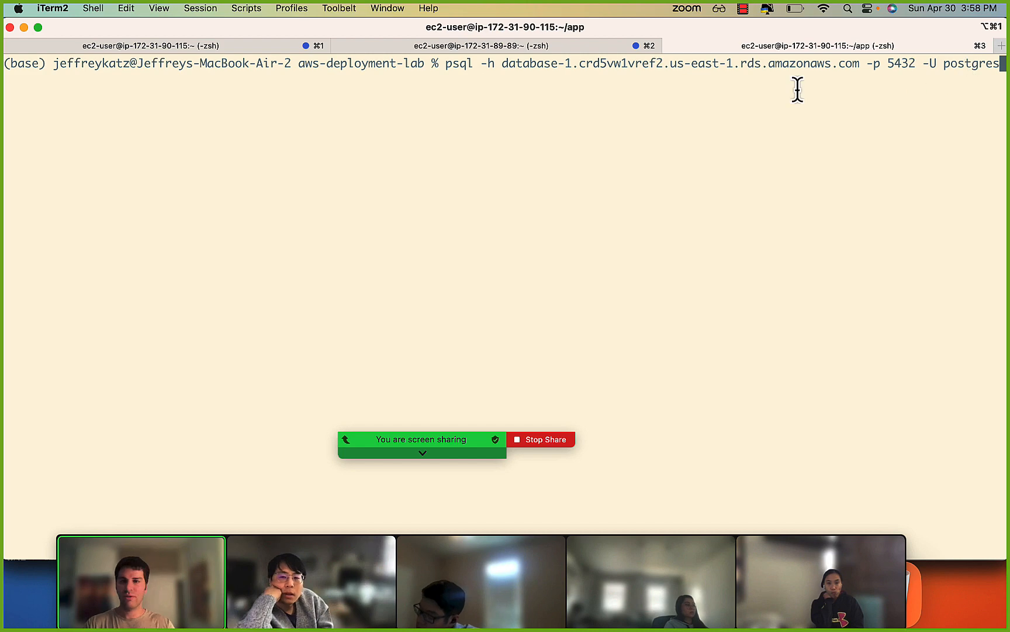
Return to Chrome and review the connect call's database, password and host arguments, plus the endpoint on the RDS database-1 page.
{"action": "key", "text": "super+Tab"}
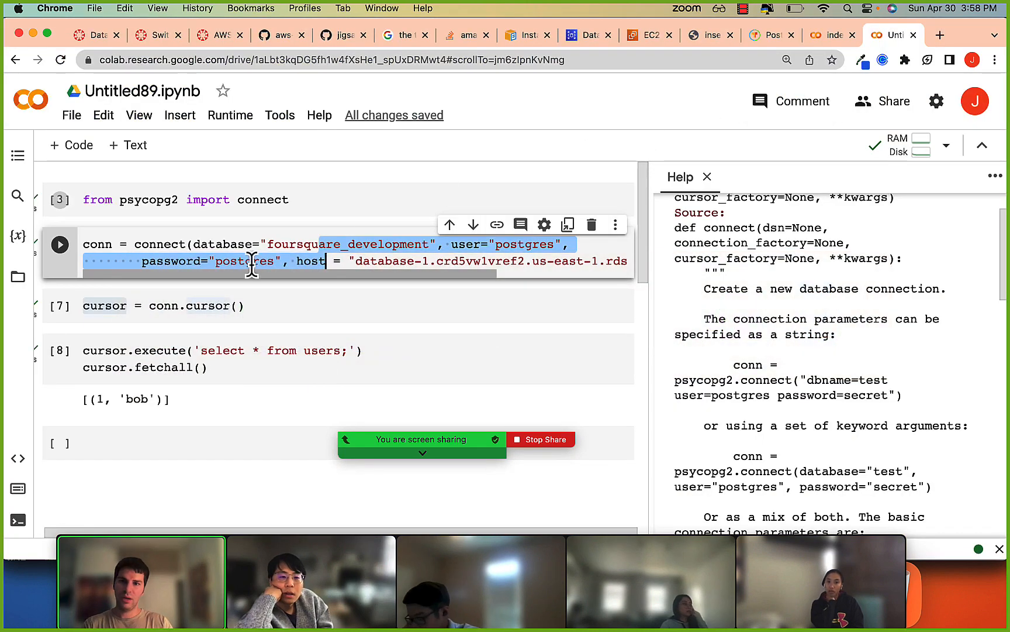
{"action": "left_click", "coordinate": [248, 243]}
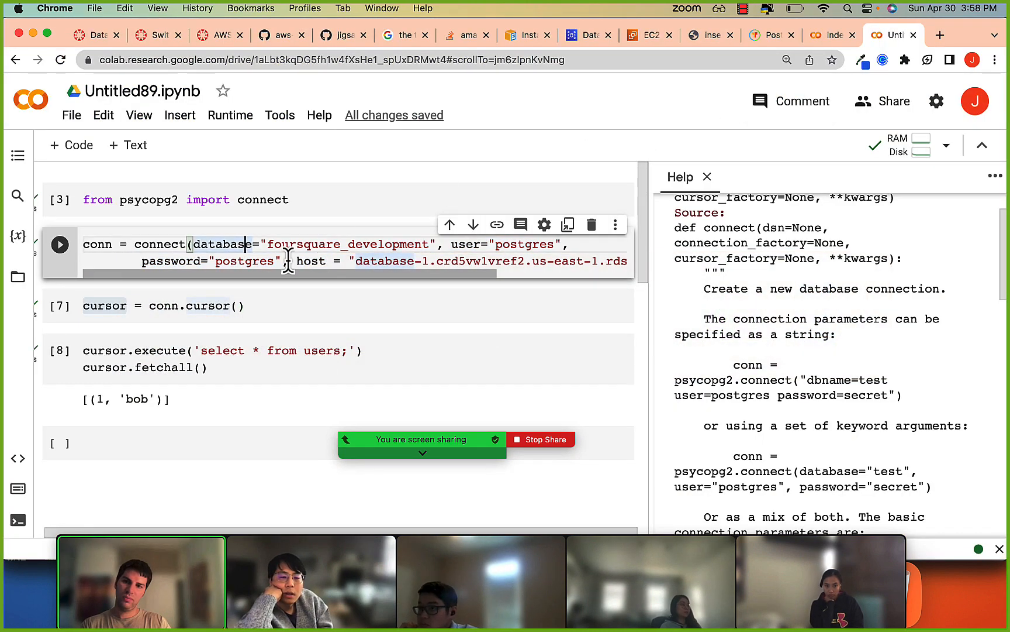
{"action": "left_click", "coordinate": [488, 261]}
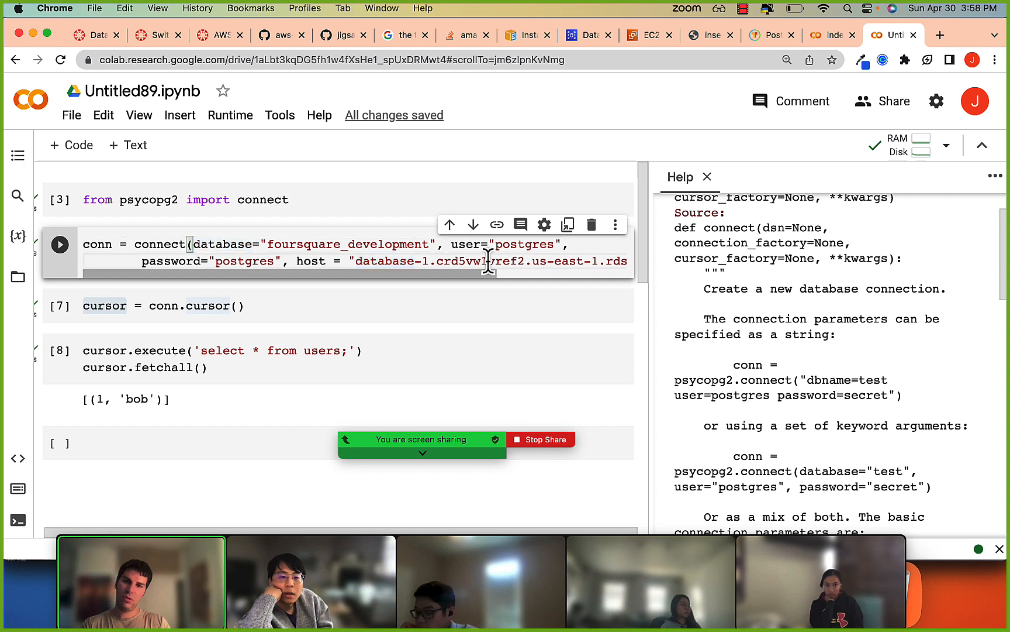
{"action": "left_click", "coordinate": [235, 261]}
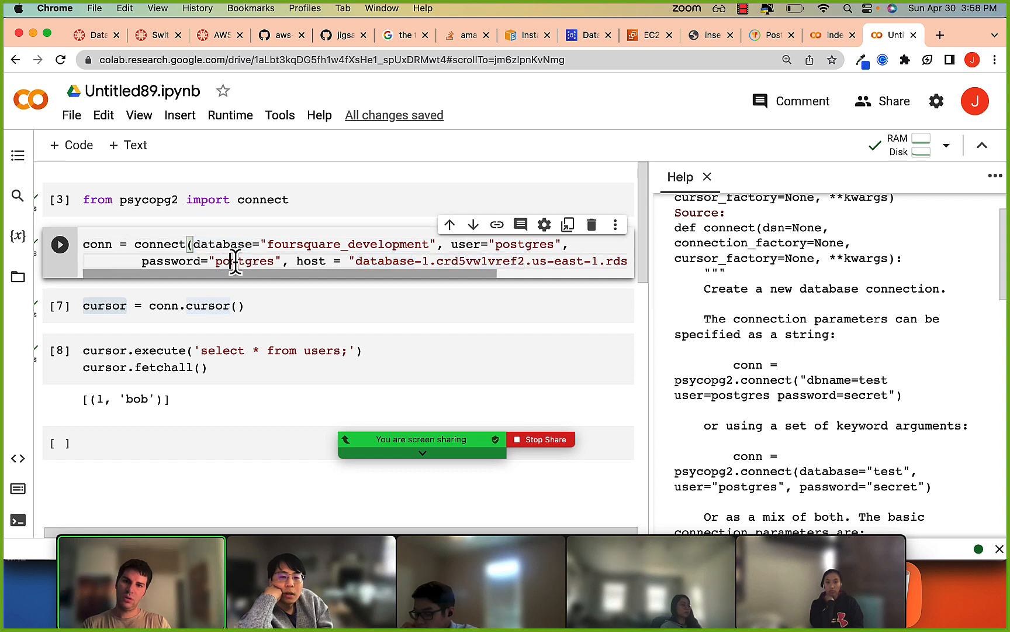
{"action": "left_click", "coordinate": [353, 244]}
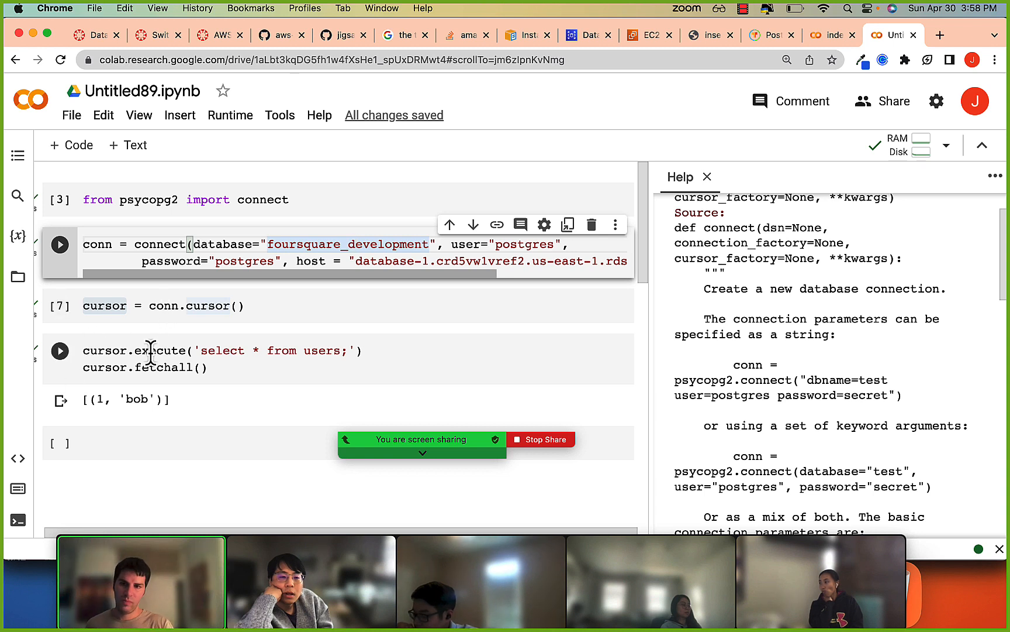
{"action": "mouse_move", "coordinate": [187, 263]}
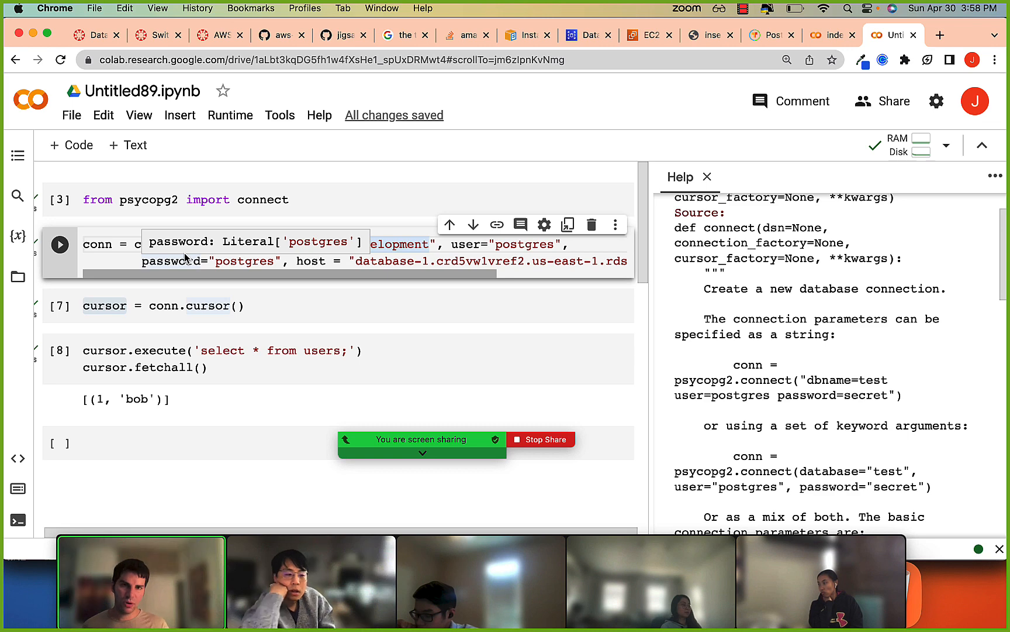
{"action": "left_click", "coordinate": [584, 40]}
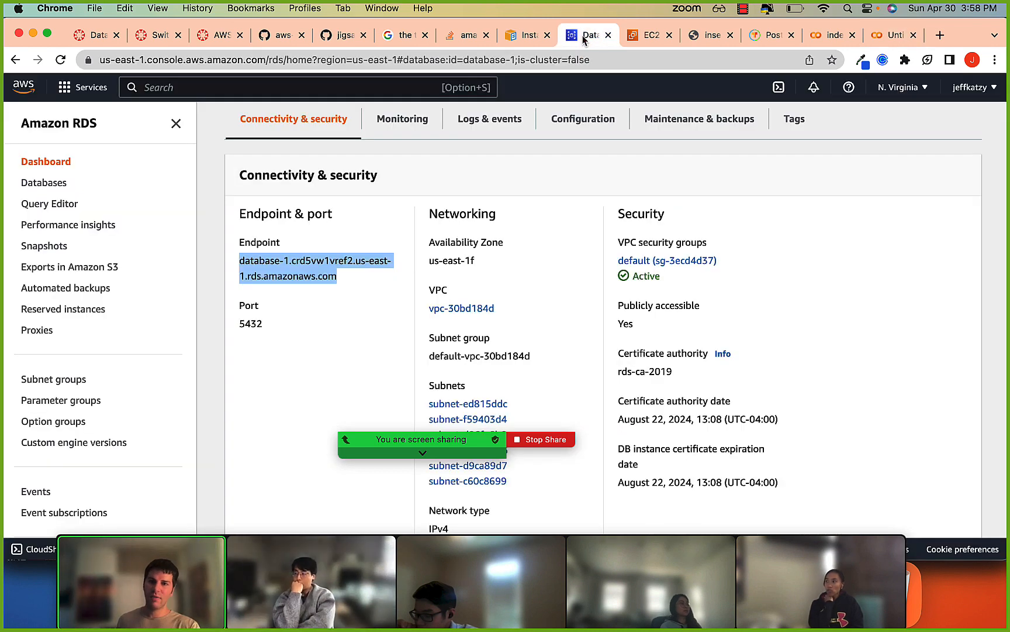
Switch to iTerm and try the psql connection with the host's domain misspelled as amazonaSws.com.
{"action": "key", "text": "super+Tab"}
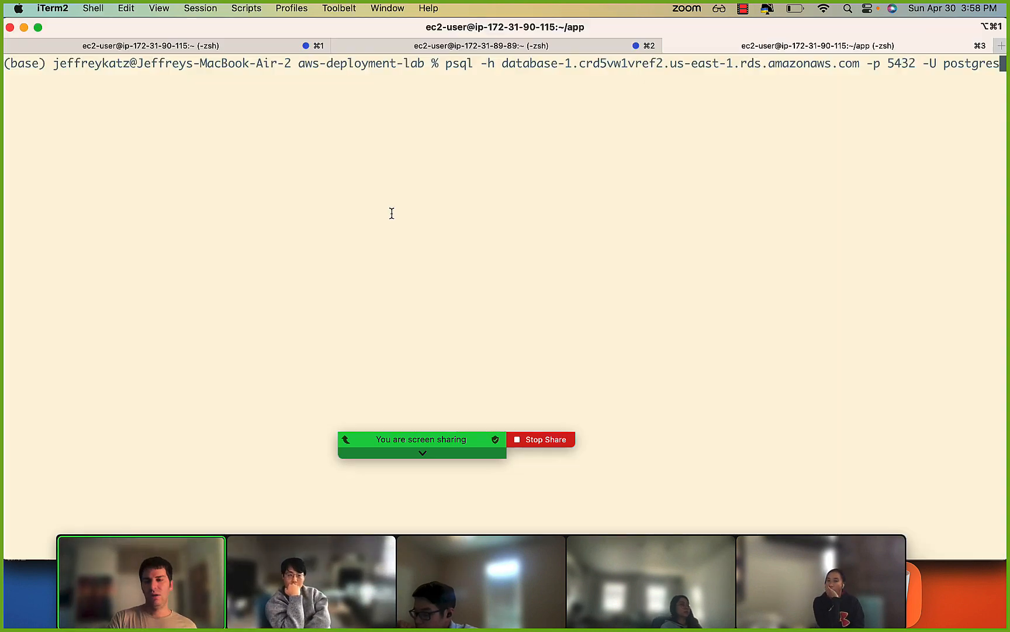
{"action": "key", "text": "Left"}
{"action": "key", "text": "Left"}
{"action": "key", "text": "Left"}
{"action": "key", "text": "Left"}
{"action": "key", "text": "Left"}
{"action": "key", "text": "Left"}
{"action": "key", "text": "Left"}
{"action": "key", "text": "Left"}
{"action": "key", "text": "Left"}
{"action": "key", "text": "Left"}
{"action": "key", "text": "Left"}
{"action": "key", "text": "Left"}
{"action": "key", "text": "Left"}
{"action": "key", "text": "Left"}
{"action": "key", "text": "Left"}
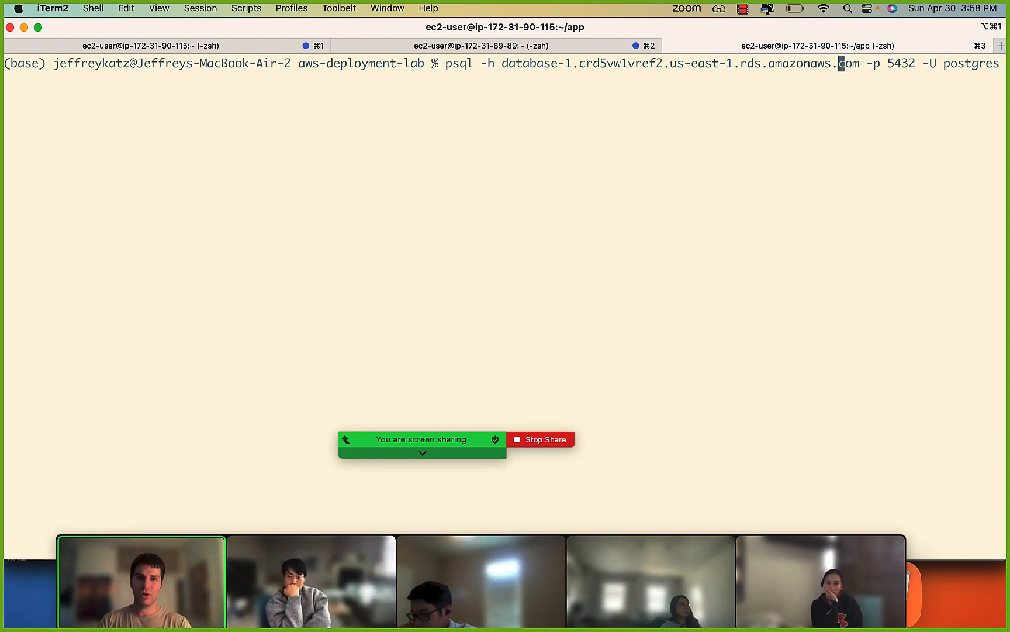
{"action": "type", "text": "S"}
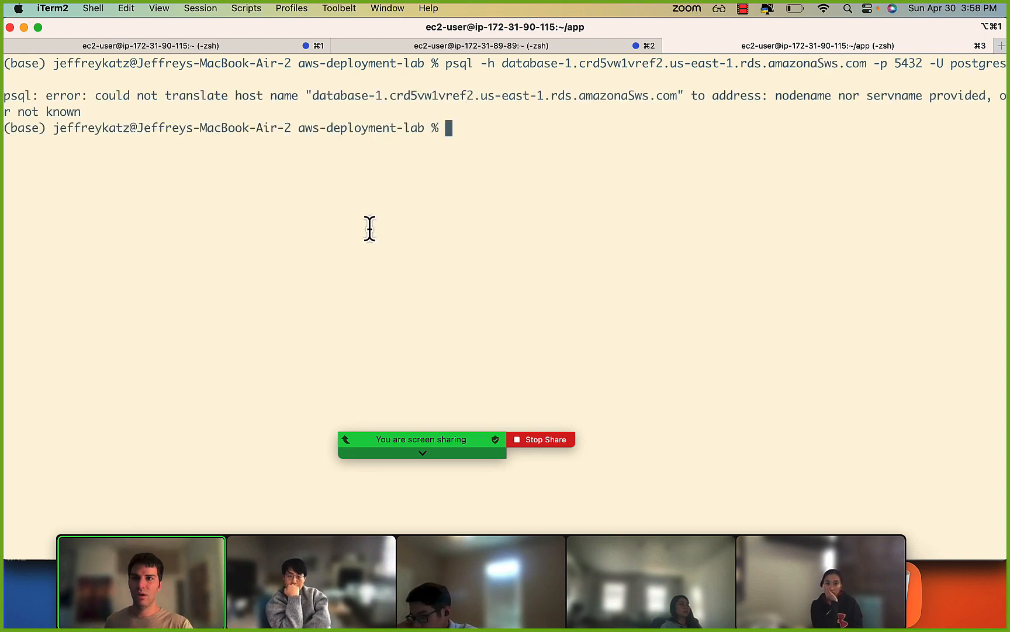
Recall the psql command, restore amazonaws.com, change vref2 to vref1 in the host name, and try the connection.
{"action": "key", "text": "Up"}
{"action": "key", "text": "Left"}
{"action": "key", "text": "Left"}
{"action": "key", "text": "Left"}
{"action": "key", "text": "Left"}
{"action": "key", "text": "Left"}
{"action": "key", "text": "Left"}
{"action": "key", "text": "Left"}
{"action": "key", "text": "Left"}
{"action": "key", "text": "Left"}
{"action": "key", "text": "Left"}
{"action": "key", "text": "Left"}
{"action": "key", "text": "Left"}
{"action": "key", "text": "Left"}
{"action": "key", "text": "Left"}
{"action": "key", "text": "Left"}
{"action": "key", "text": "Left"}
{"action": "key", "text": "Left"}
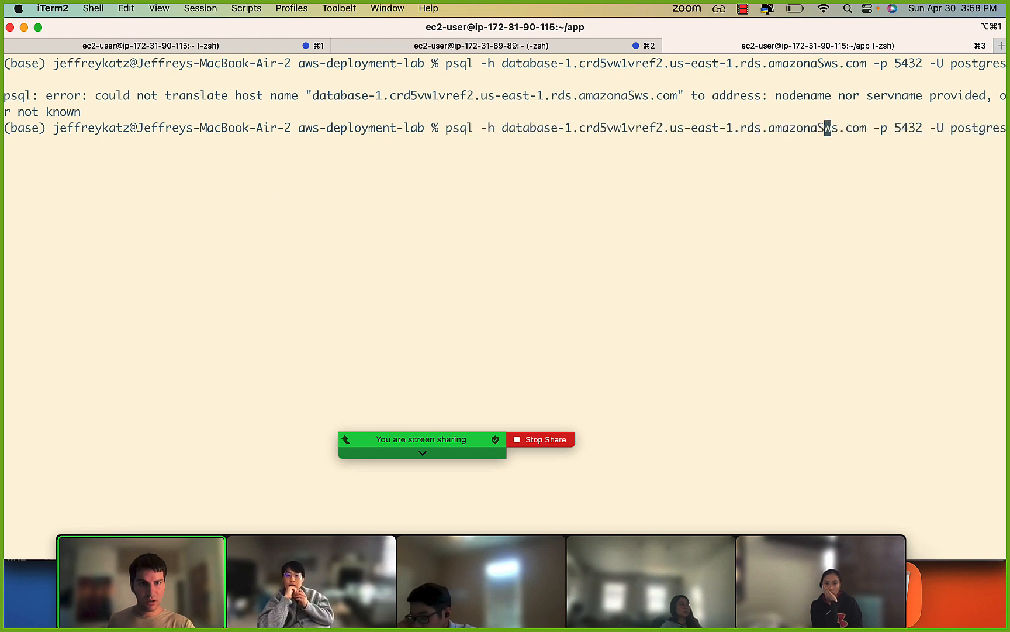
{"action": "key", "text": "BackSpace"}
{"action": "key", "text": "Left"}
{"action": "key", "text": "Left"}
{"action": "key", "text": "Left"}
{"action": "key", "text": "Left"}
{"action": "key", "text": "Left"}
{"action": "key", "text": "Left"}
{"action": "key", "text": "Left"}
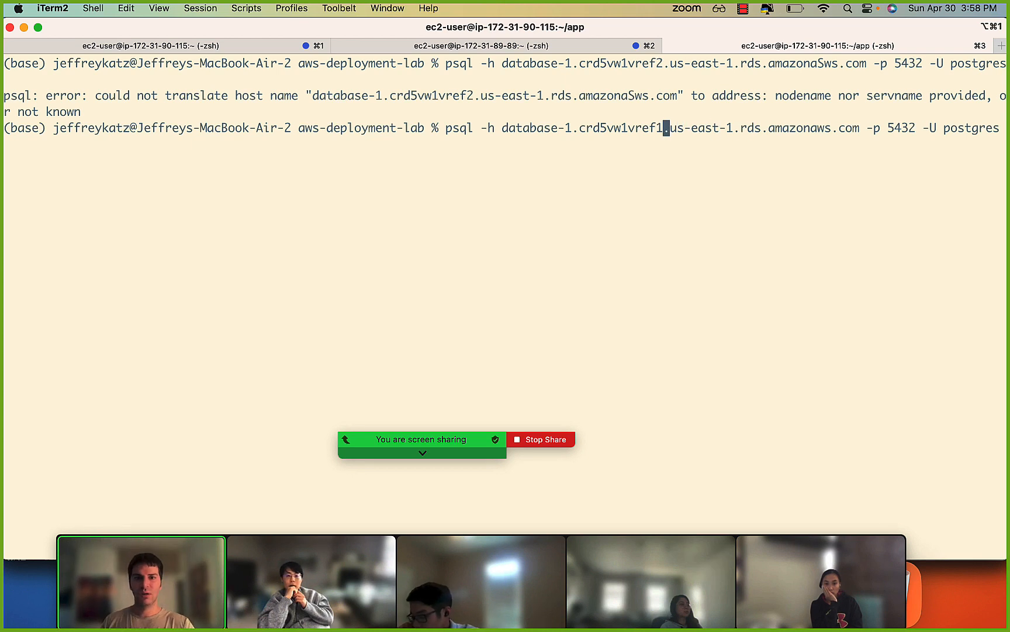
{"action": "key", "text": "Return"}
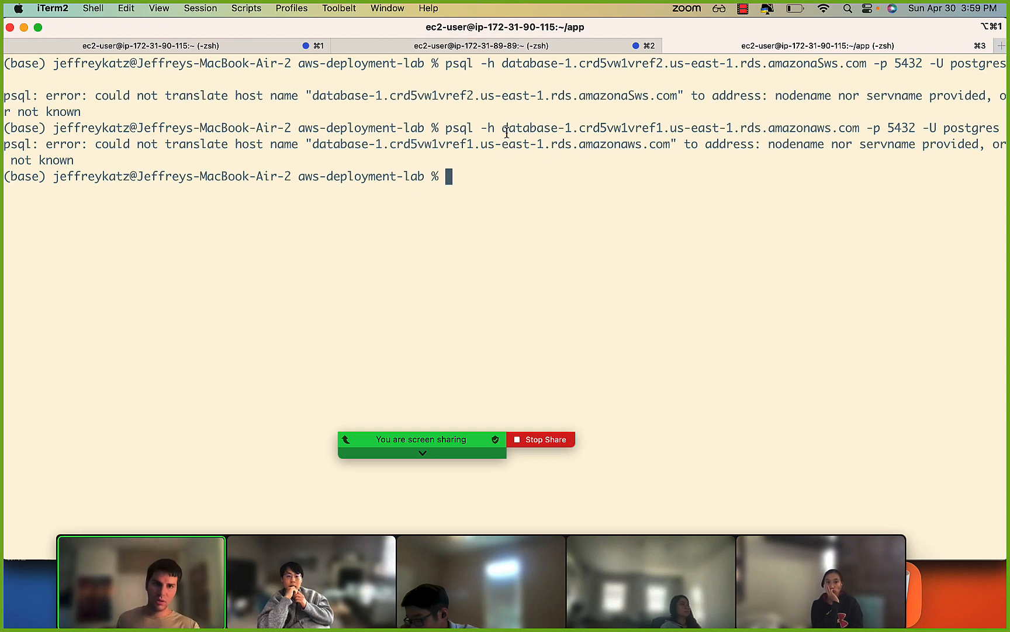
{"action": "key", "text": "Up"}
{"action": "key", "text": "Down"}
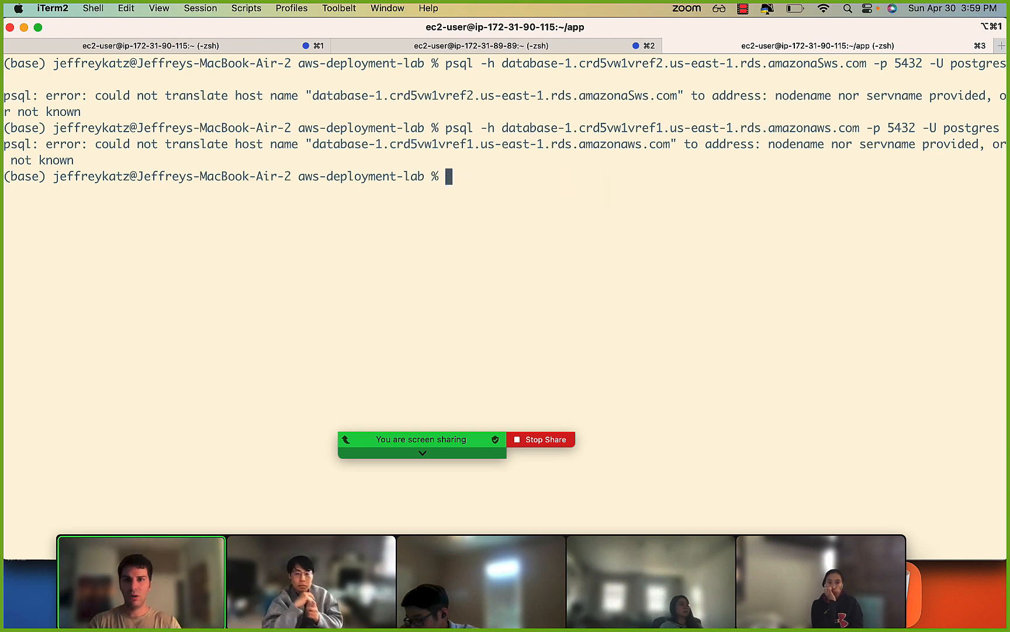
Switch back to the RDS database-1 page and open its default (sg-3ecd4d37) security group's inbound rules for editing.
{"action": "key", "text": "super+Tab"}
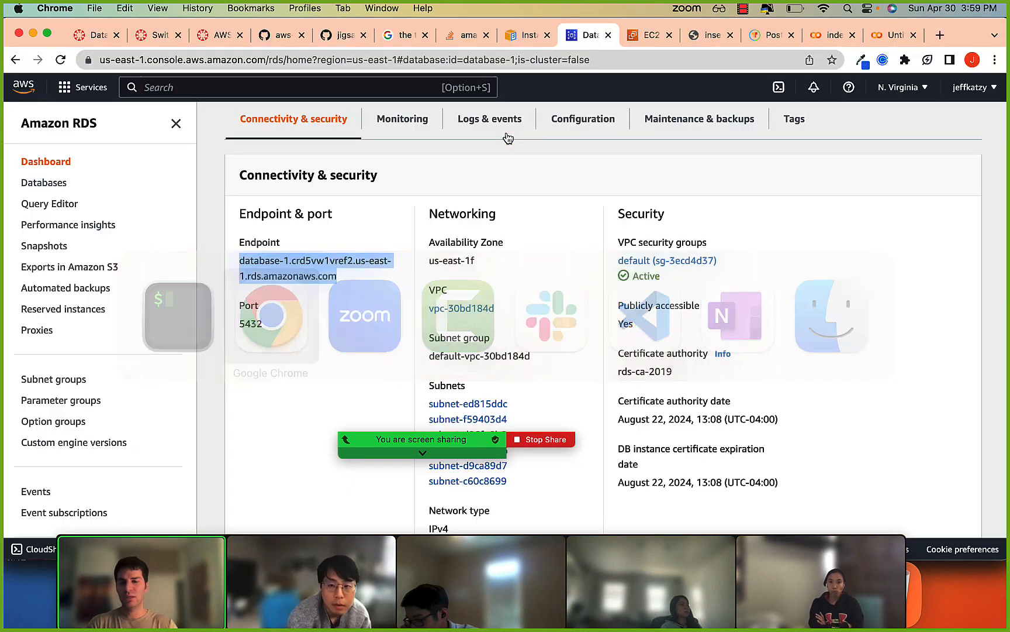
{"action": "scroll", "coordinate": [369, 217], "scroll_direction": "up", "scroll_amount": 5}
{"action": "scroll", "coordinate": [374, 218], "scroll_direction": "down", "scroll_amount": 5}
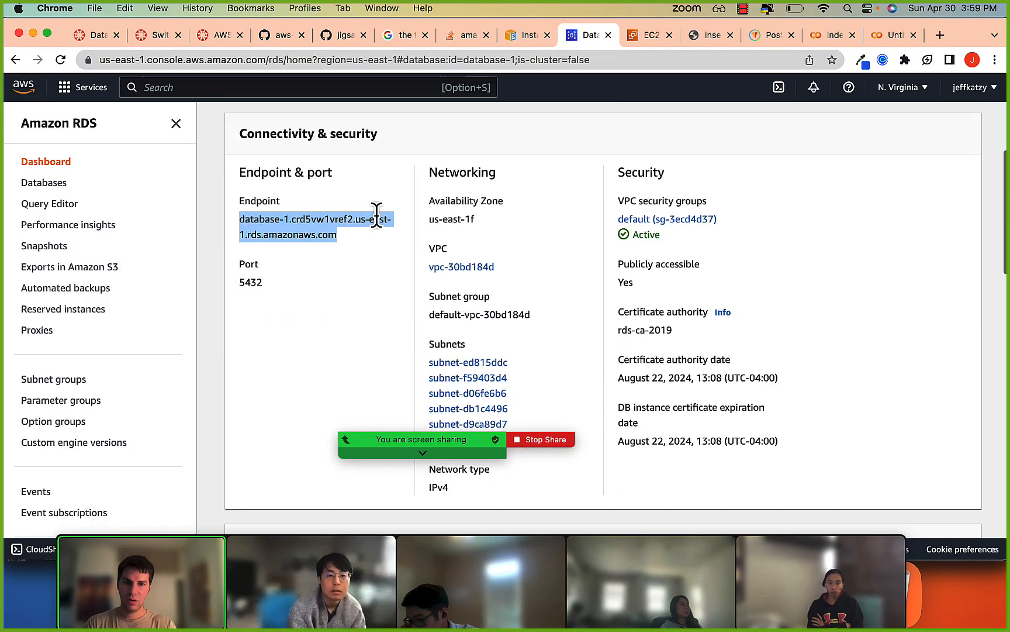
{"action": "left_click", "coordinate": [642, 224]}
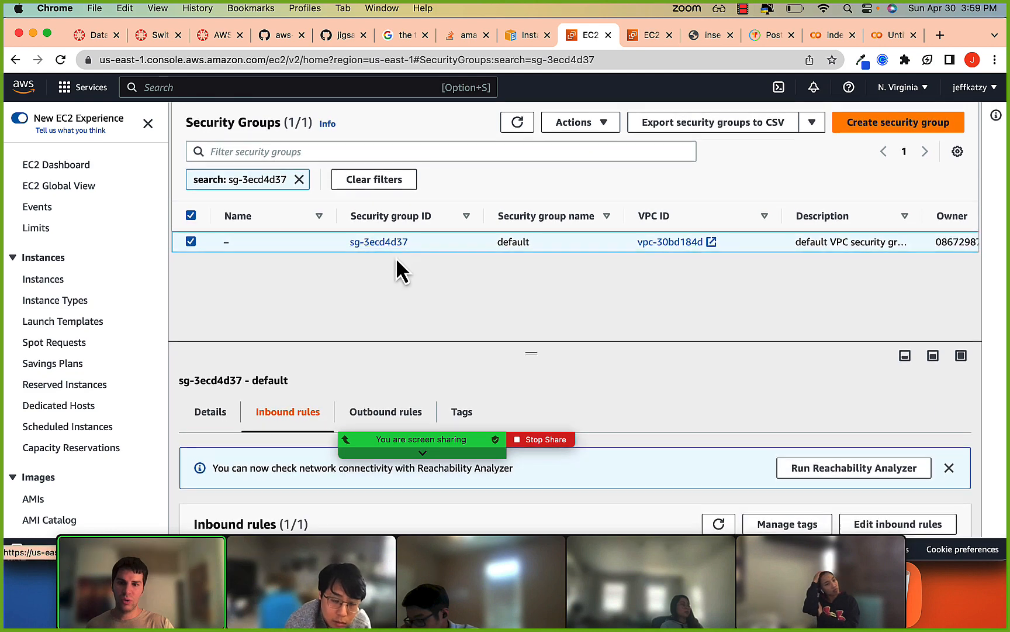
{"action": "scroll", "coordinate": [330, 418], "scroll_direction": "down", "scroll_amount": 3}
{"action": "left_click", "coordinate": [938, 426]}
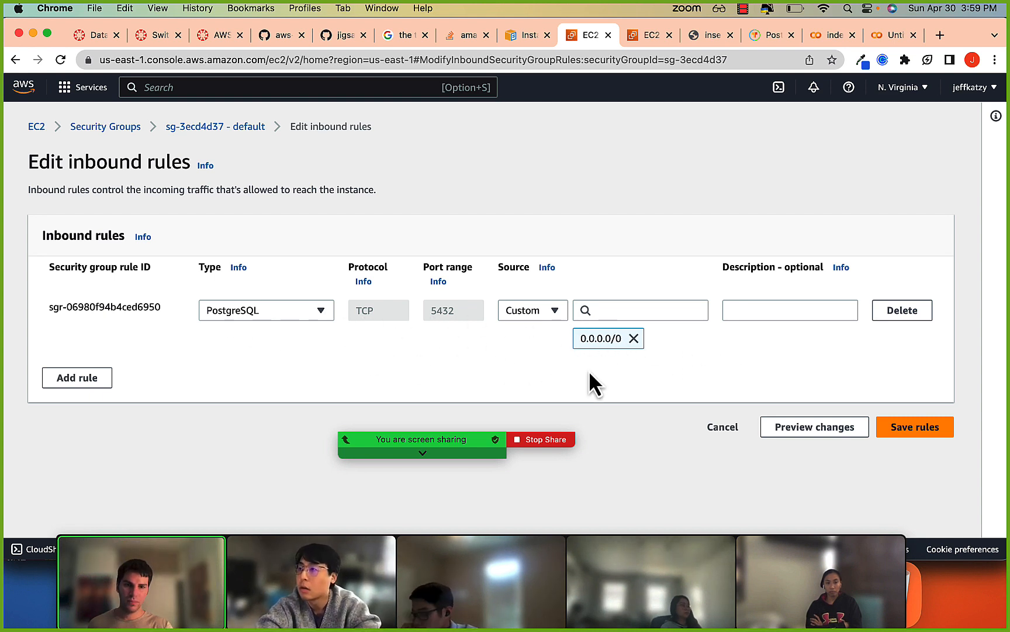
Try saving the unchanged inbound rules, and examine the PostgreSQL rule's type and source options, keeping Custom as the source.
{"action": "left_click", "coordinate": [919, 438]}
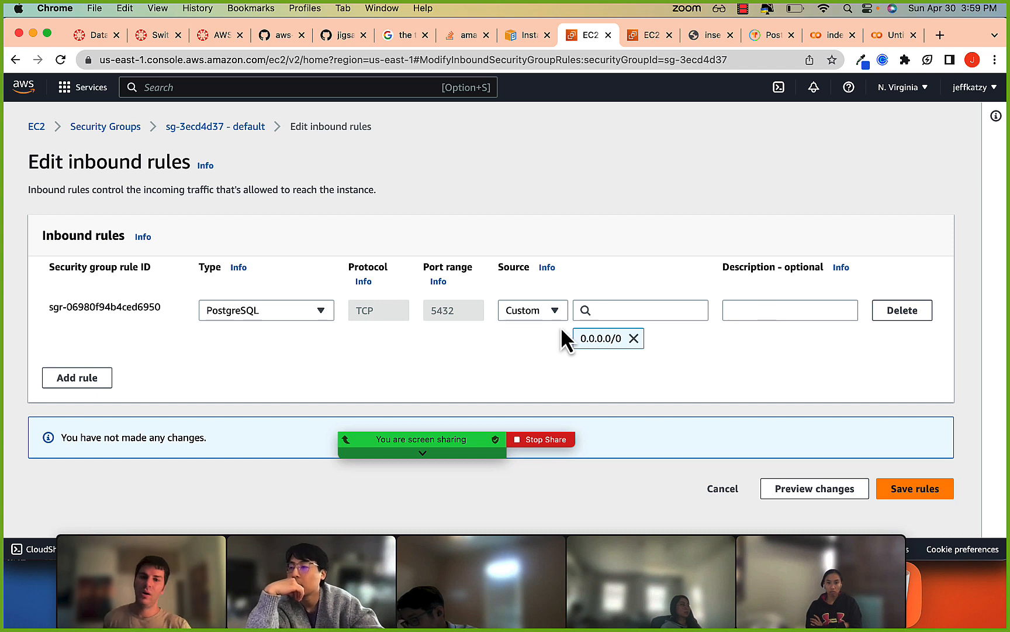
{"action": "left_click", "coordinate": [553, 312]}
{"action": "left_click", "coordinate": [466, 345]}
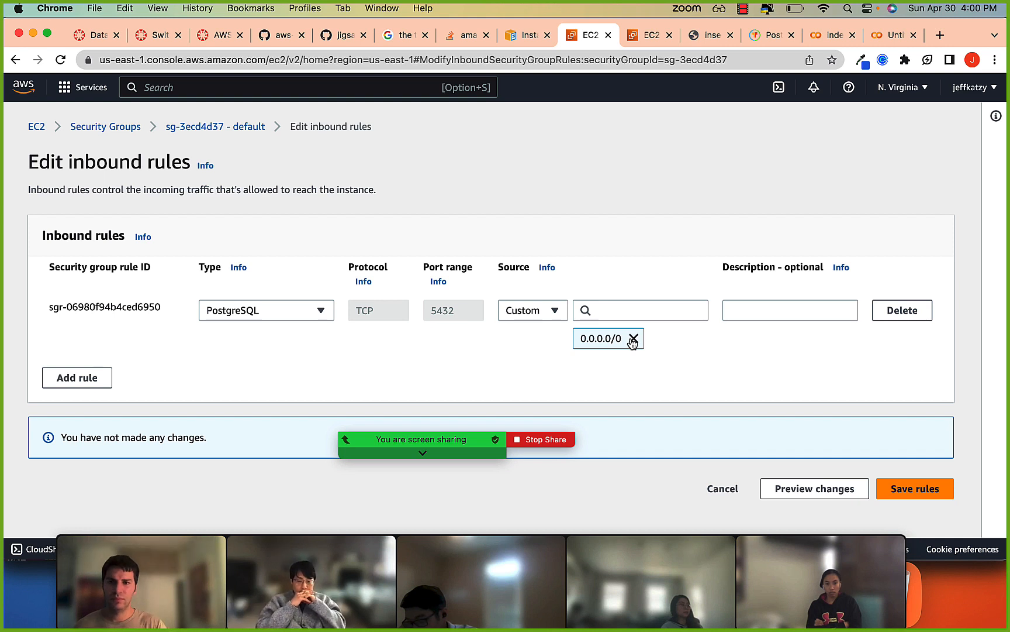
{"action": "left_click", "coordinate": [227, 305]}
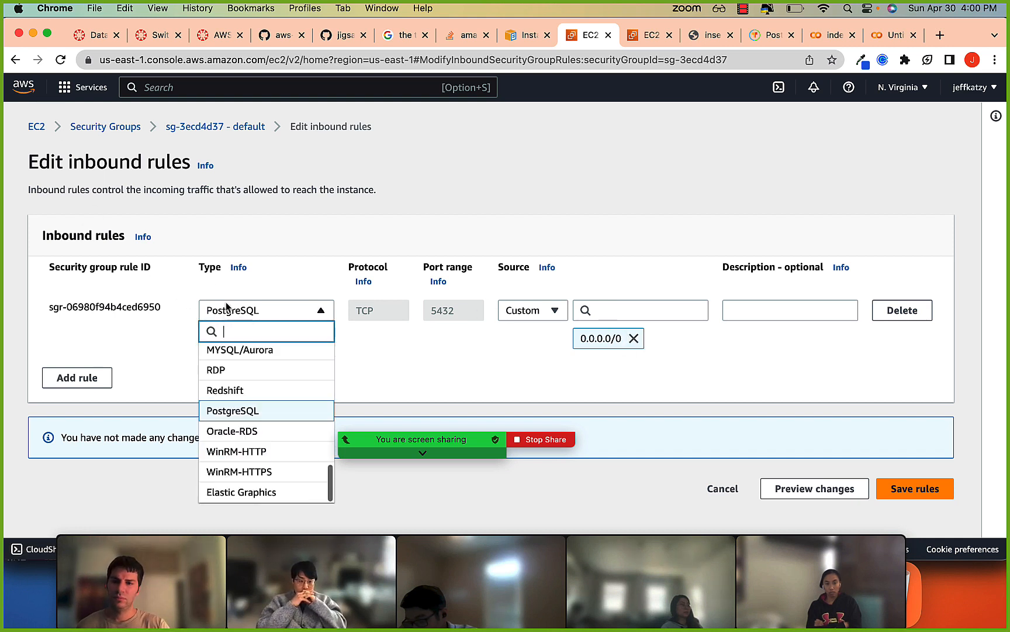
{"action": "left_click", "coordinate": [603, 290]}
{"action": "left_click", "coordinate": [528, 313]}
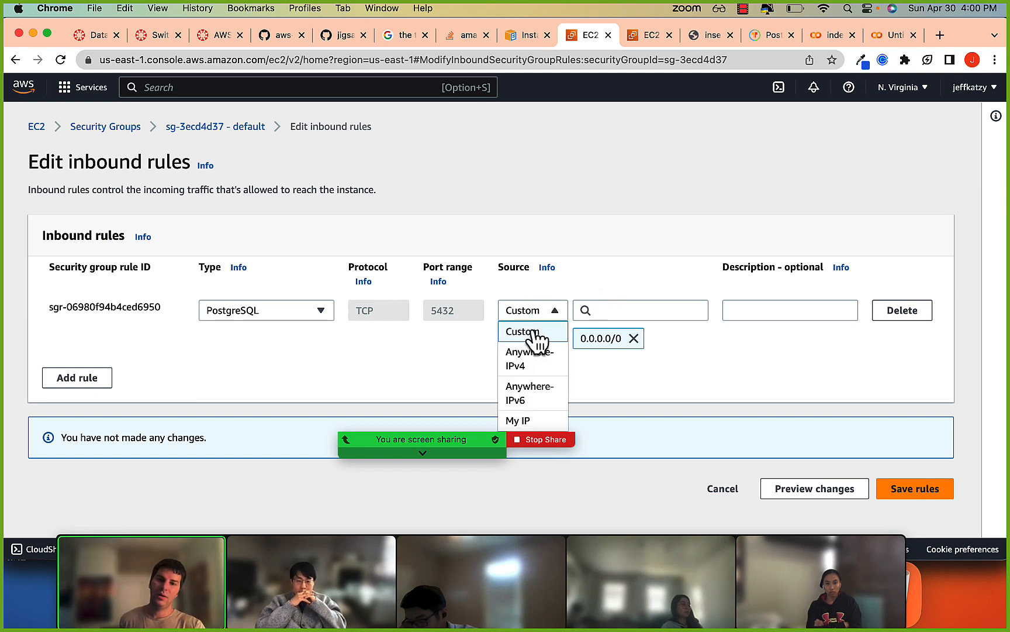
{"action": "left_click", "coordinate": [532, 333]}
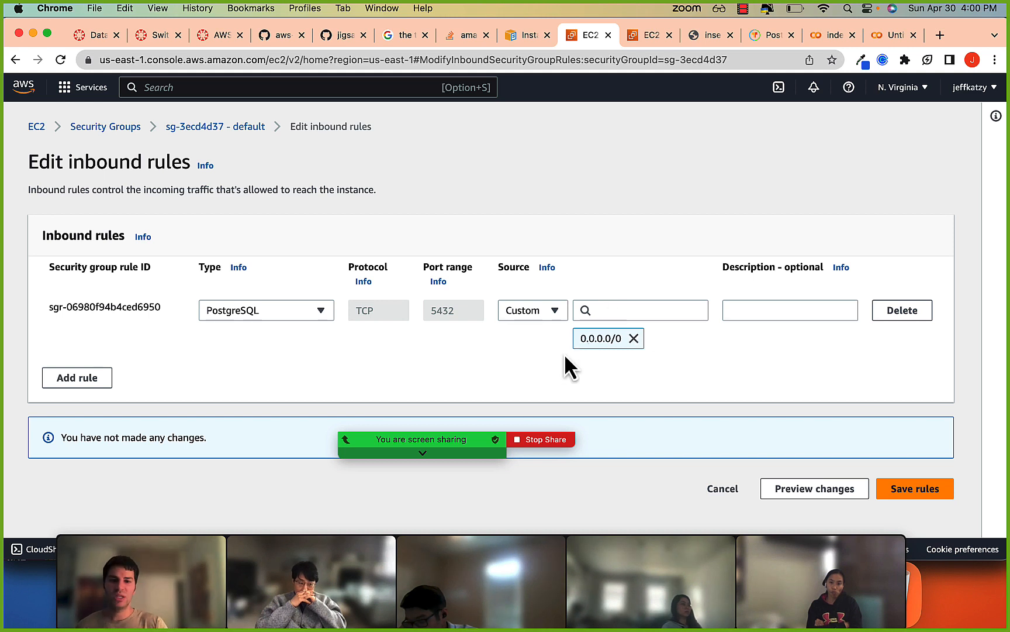
{"action": "left_click_drag", "start_coordinate": [579, 341], "coordinate": [615, 342]}
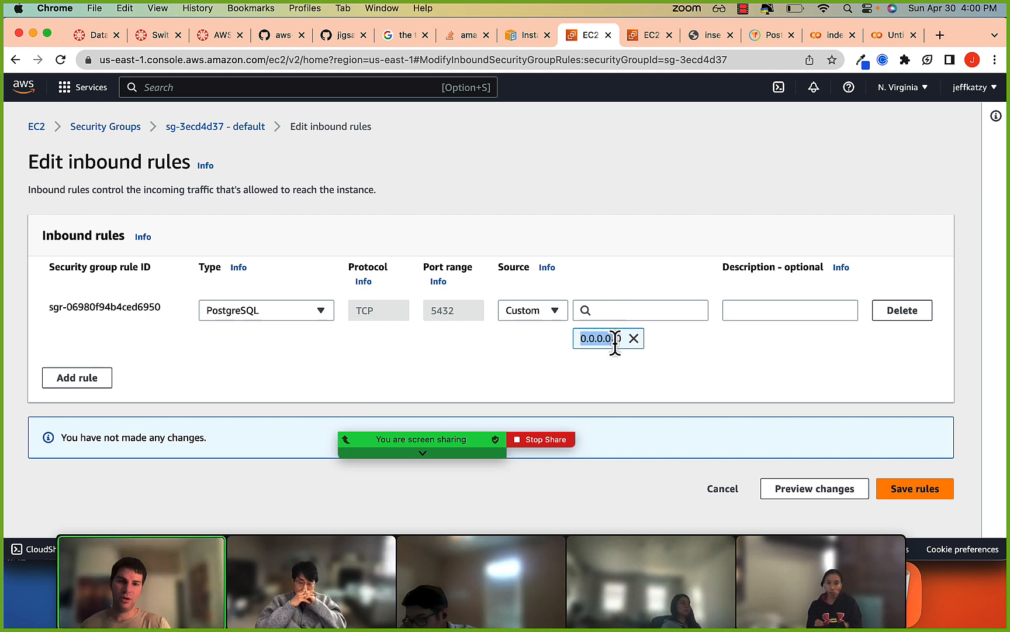
Examine the 0.0.0.0/0 source range of the PostgreSQL inbound rule.
{"action": "left_click", "coordinate": [616, 342]}
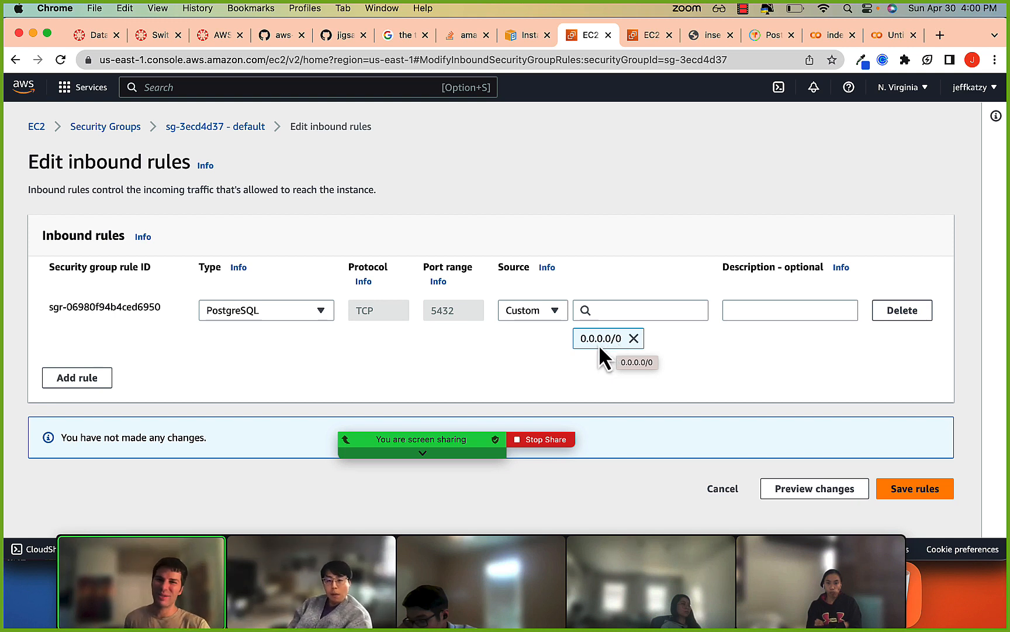
{"action": "left_click_drag", "start_coordinate": [582, 339], "coordinate": [593, 339]}
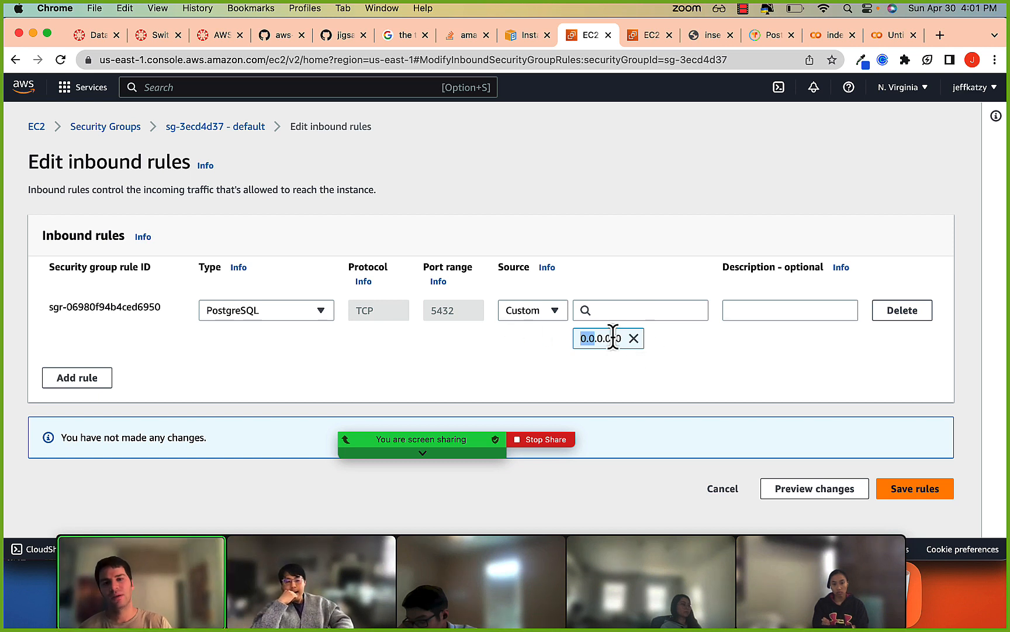
{"action": "left_click", "coordinate": [612, 338]}
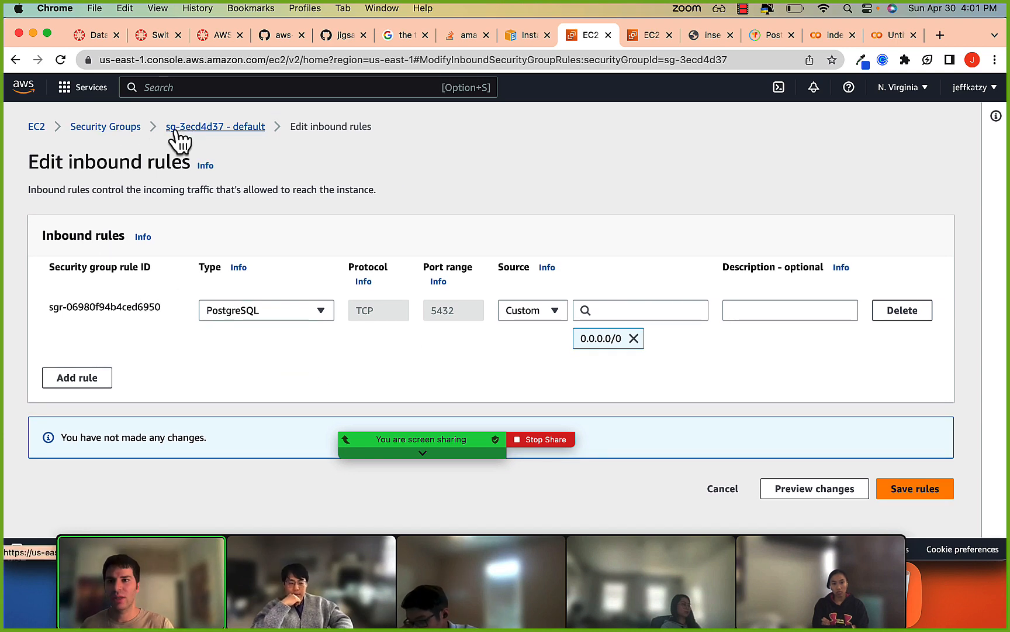
Leave the inbound rules editor, find the RDS service with the search term "rds", and open the database-1 instance.
{"action": "left_click", "coordinate": [133, 128]}
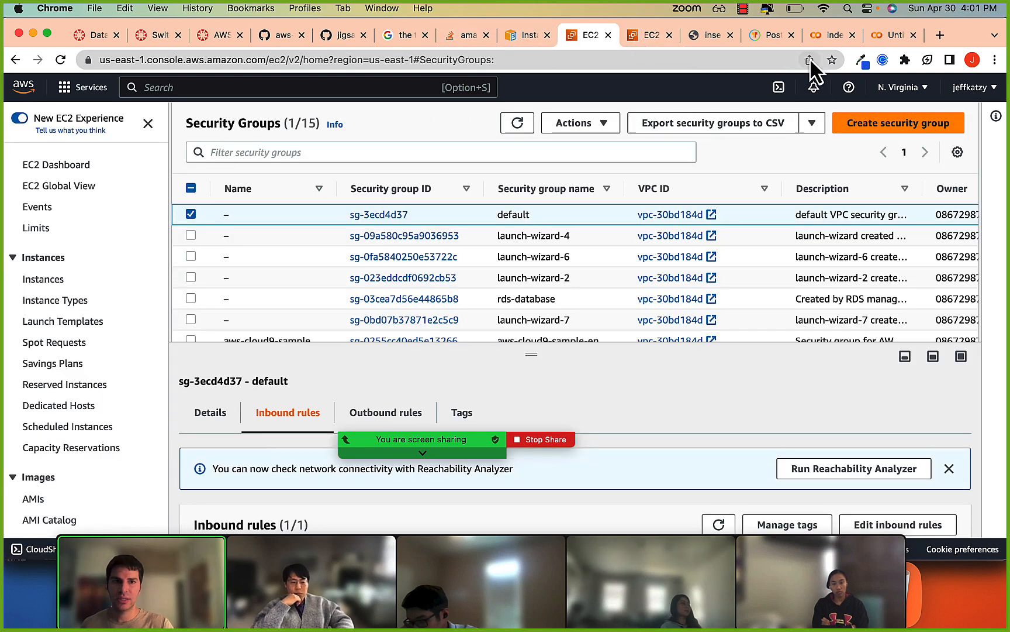
{"action": "left_click", "coordinate": [185, 86]}
{"action": "type", "text": "rds"}
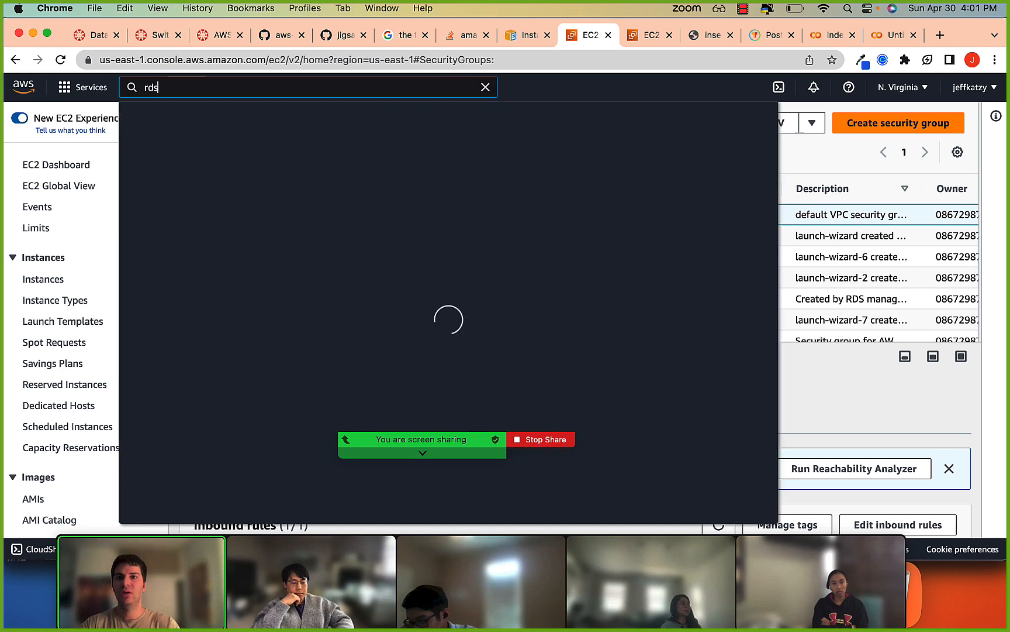
{"action": "left_click", "coordinate": [342, 195]}
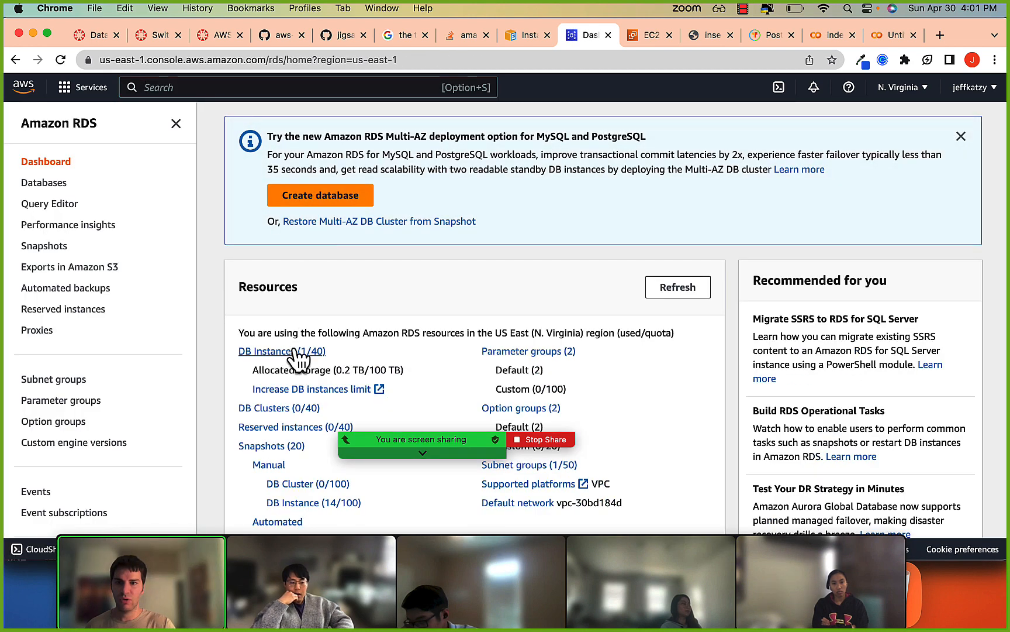
{"action": "left_click", "coordinate": [299, 353]}
{"action": "left_click", "coordinate": [323, 362]}
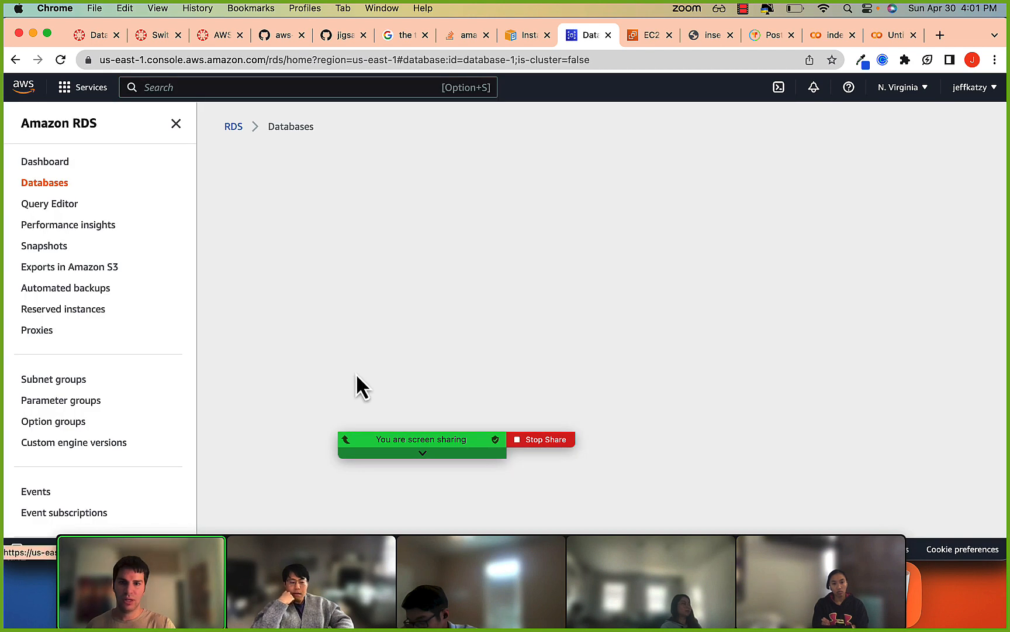
Examine database-1's security group rules and its Publicly accessible setting under Connectivity & security.
{"action": "scroll", "coordinate": [374, 370], "scroll_direction": "down", "scroll_amount": 15}
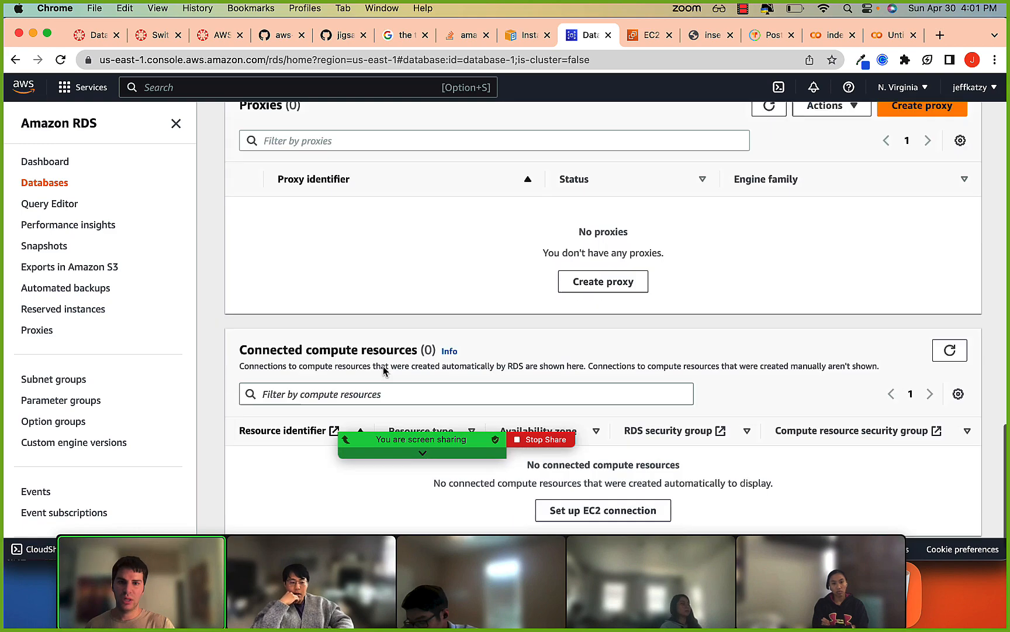
{"action": "scroll", "coordinate": [383, 368], "scroll_direction": "up", "scroll_amount": 5}
{"action": "scroll", "coordinate": [505, 287], "scroll_direction": "up", "scroll_amount": 8}
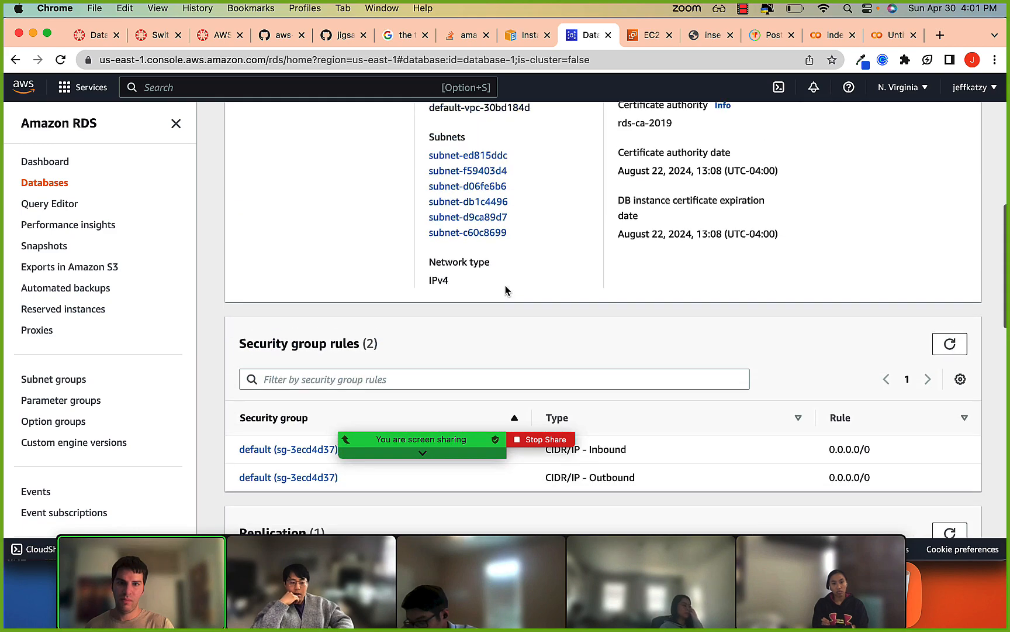
{"action": "scroll", "coordinate": [506, 289], "scroll_direction": "up", "scroll_amount": 6}
{"action": "scroll", "coordinate": [505, 288], "scroll_direction": "down", "scroll_amount": 2}
{"action": "left_click_drag", "start_coordinate": [623, 282], "coordinate": [636, 291]}
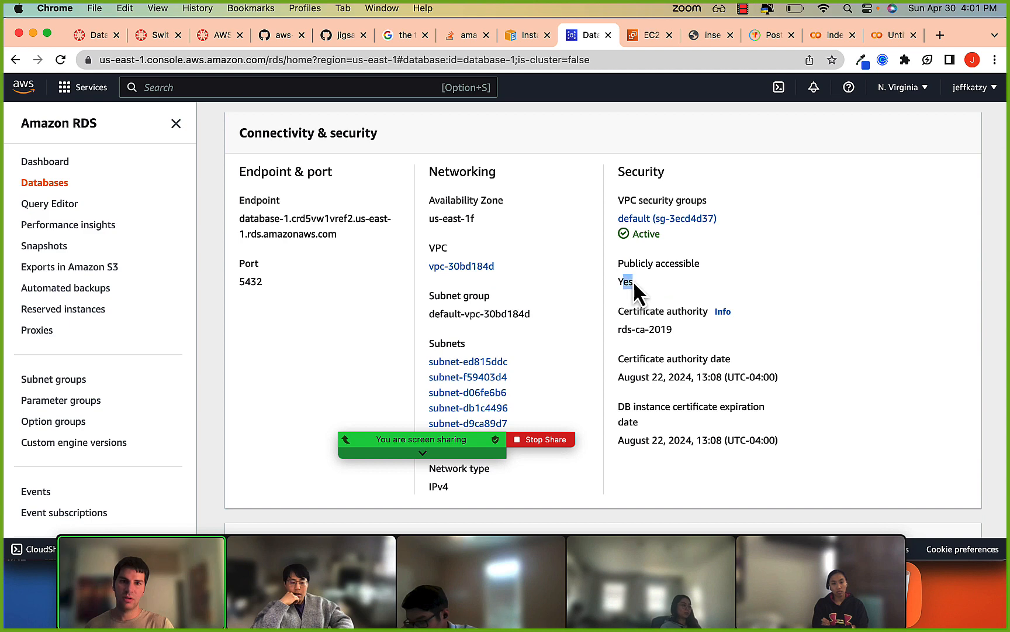
{"action": "left_click", "coordinate": [633, 280]}
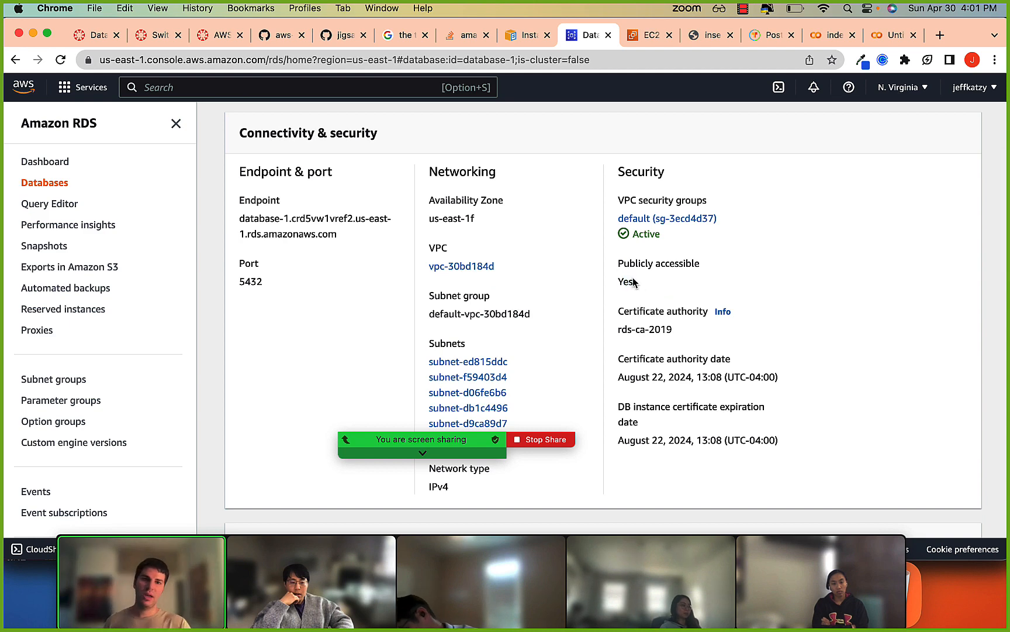
Open database-1 for modification and look through its instance, connectivity and database authentication settings.
{"action": "scroll", "coordinate": [633, 283], "scroll_direction": "up", "scroll_amount": 5}
{"action": "left_click", "coordinate": [888, 155]}
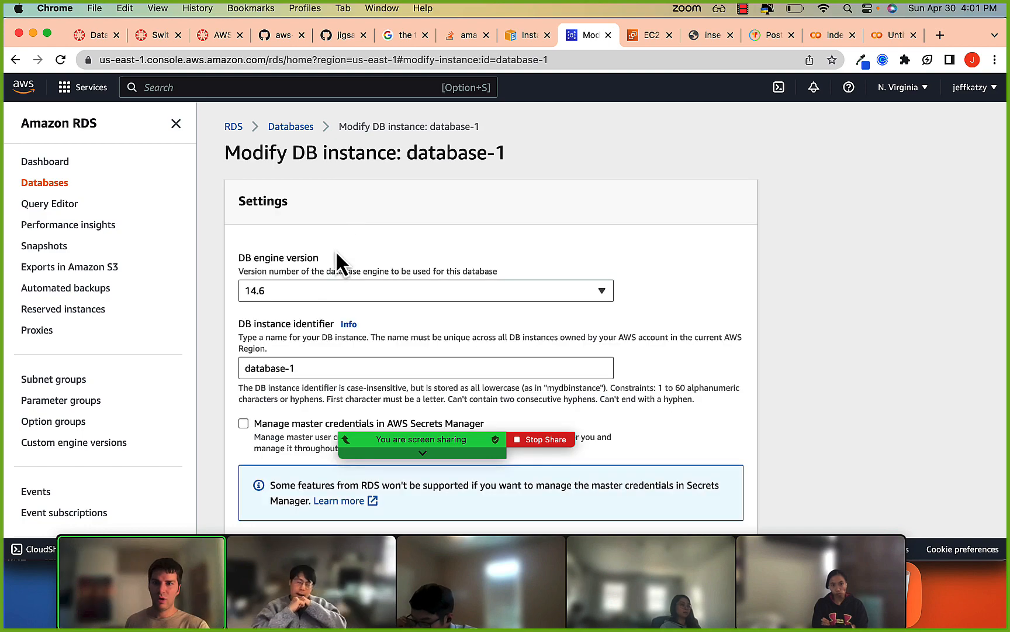
{"action": "scroll", "coordinate": [336, 257], "scroll_direction": "down", "scroll_amount": 10}
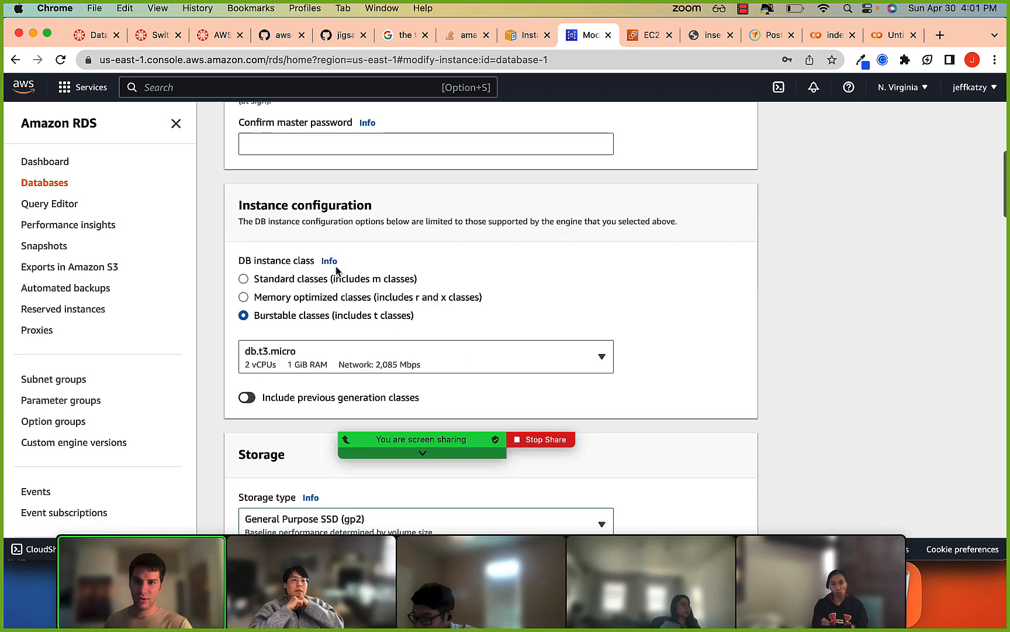
{"action": "scroll", "coordinate": [335, 266], "scroll_direction": "down", "scroll_amount": 15}
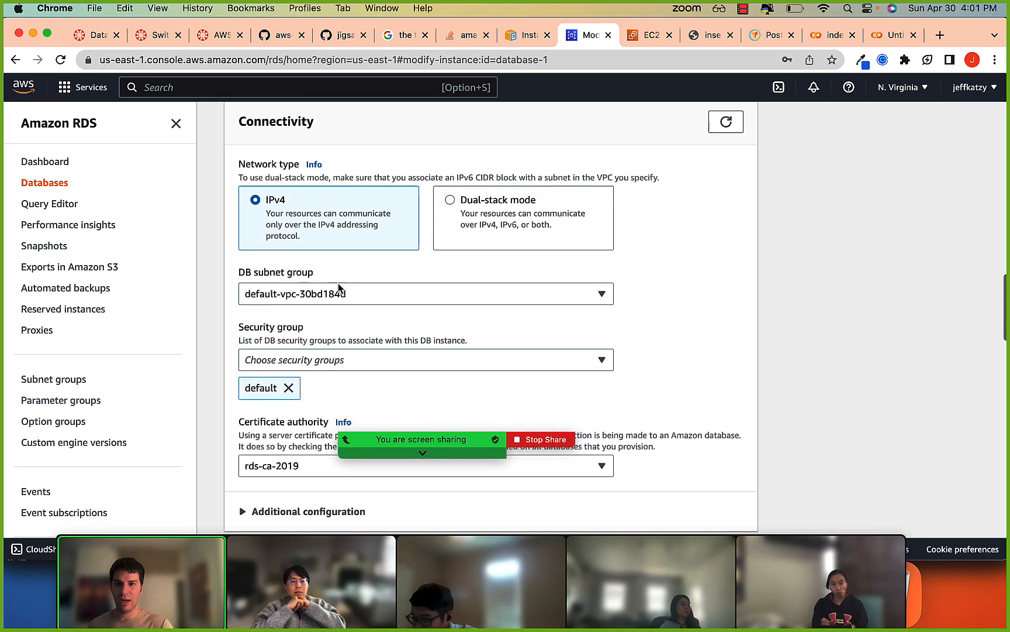
{"action": "scroll", "coordinate": [338, 284], "scroll_direction": "down", "scroll_amount": 10}
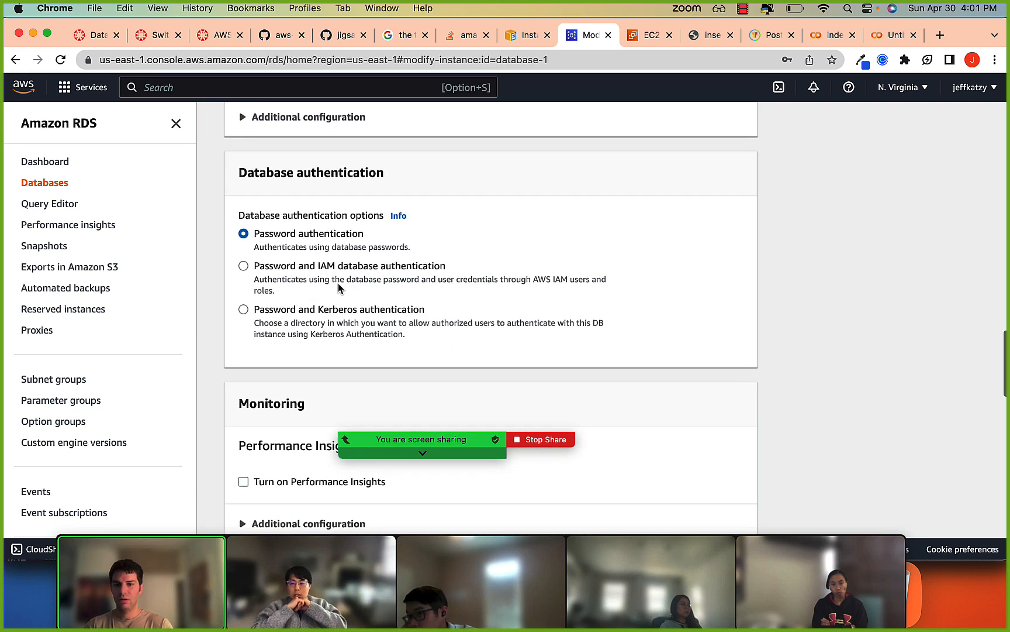
Search the modification page for "public", shorten the search to "publi", and look back through the connectivity and storage settings.
{"action": "key", "text": "super+f"}
{"action": "type", "text": "public"}
{"action": "scroll", "coordinate": [339, 286], "scroll_direction": "down", "scroll_amount": 10}
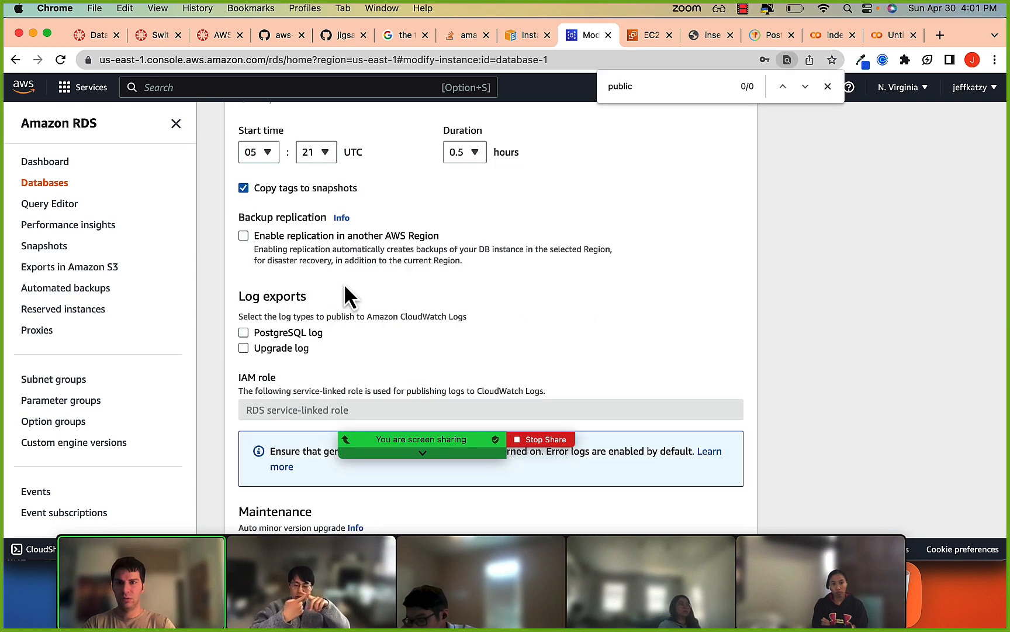
{"action": "key", "text": "BackSpace"}
{"action": "scroll", "coordinate": [344, 284], "scroll_direction": "up", "scroll_amount": 10}
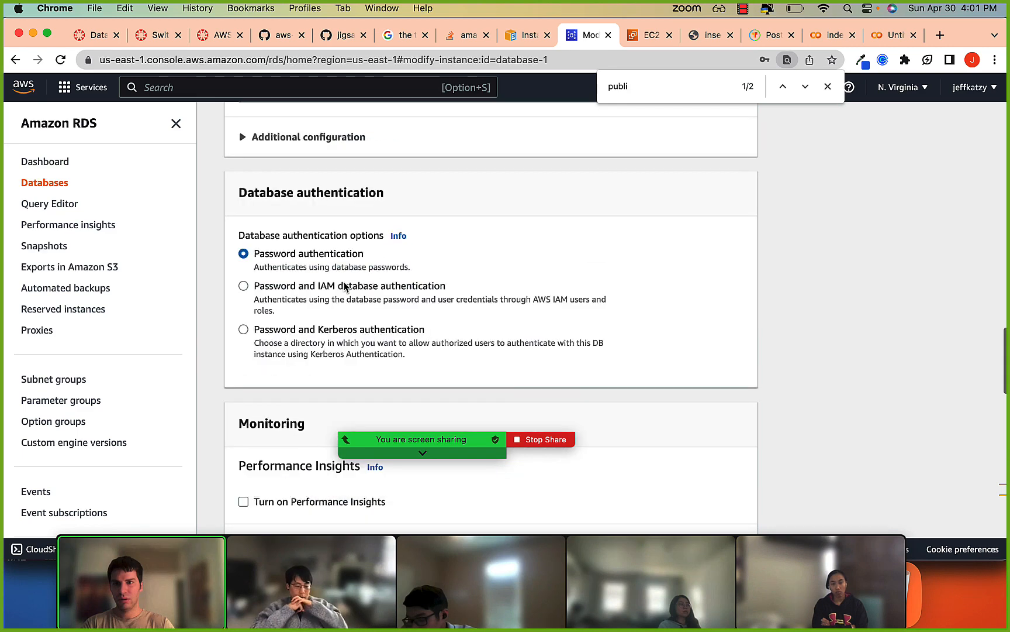
{"action": "scroll", "coordinate": [344, 285], "scroll_direction": "up", "scroll_amount": 10}
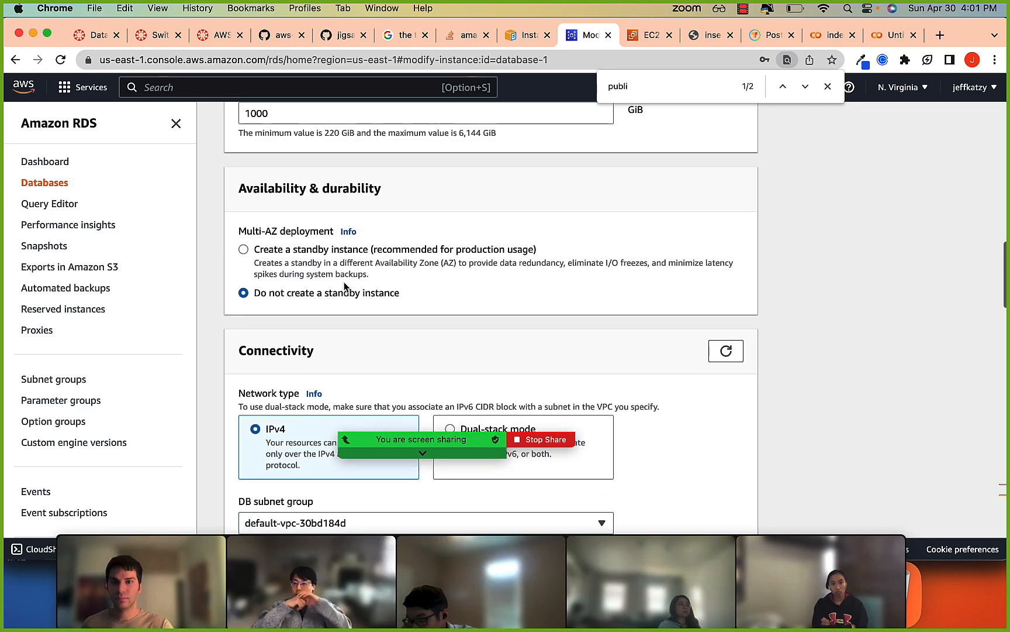
{"action": "scroll", "coordinate": [344, 286], "scroll_direction": "up", "scroll_amount": 3}
{"action": "scroll", "coordinate": [389, 248], "scroll_direction": "up", "scroll_amount": 3}
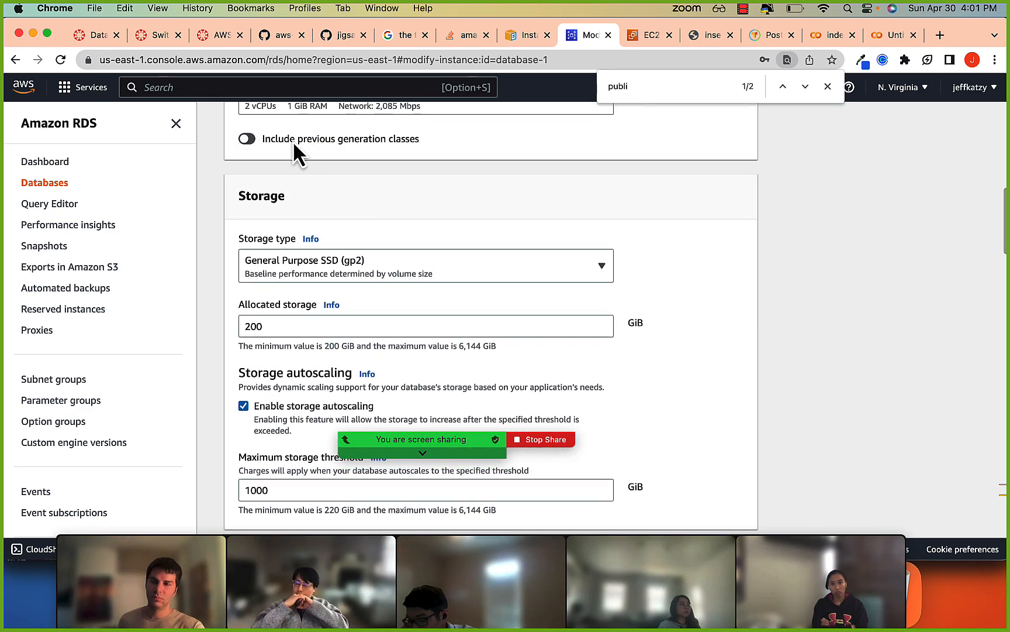
Return to database-1's details without modifying the instance and examine its Publicly accessible setting again.
{"action": "left_click", "coordinate": [15, 59]}
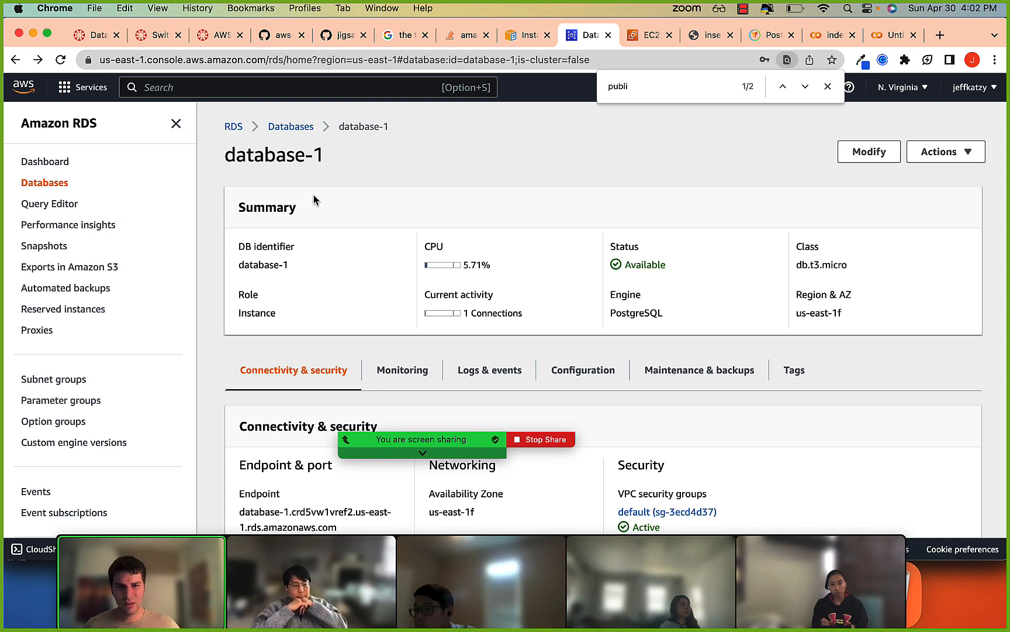
{"action": "scroll", "coordinate": [316, 199], "scroll_direction": "down", "scroll_amount": 3}
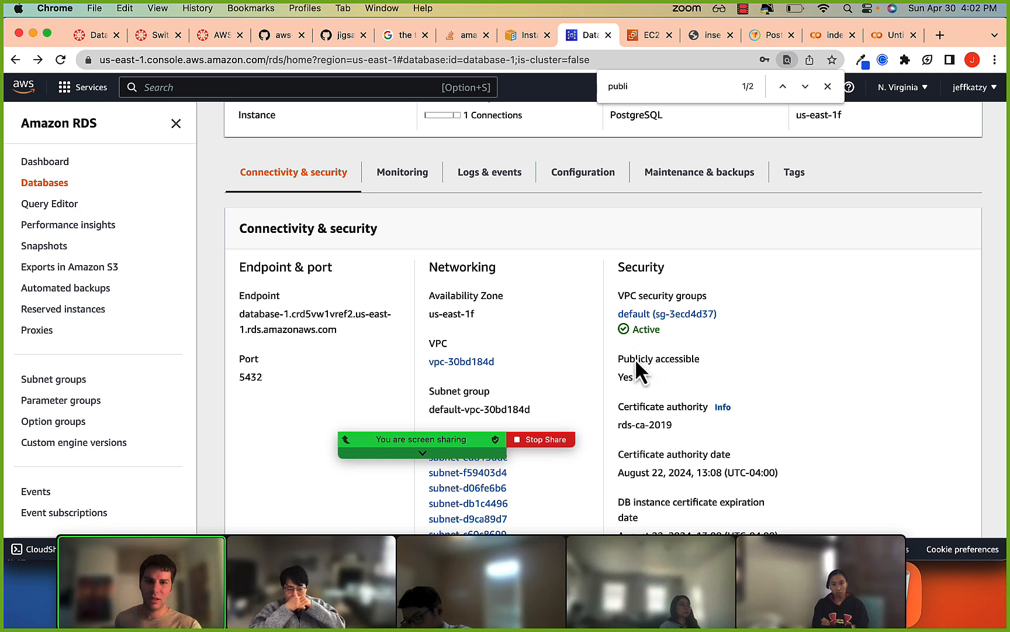
{"action": "left_click_drag", "start_coordinate": [628, 375], "coordinate": [638, 295]}
{"action": "left_click", "coordinate": [660, 381]}
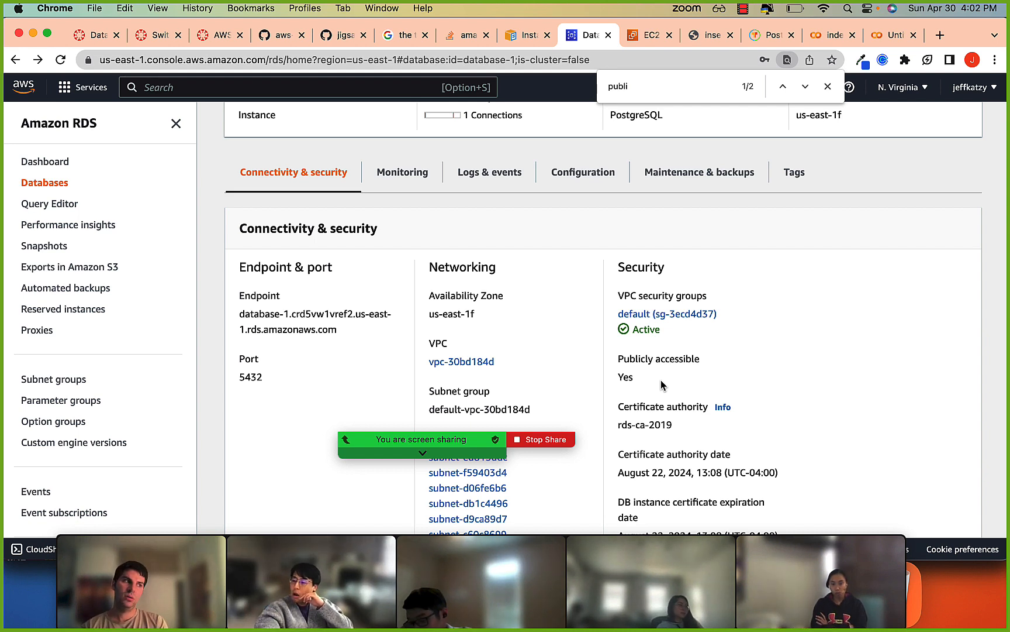
Review the default security group's inbound rules, return to the database-1 page, and close the page search.
{"action": "scroll", "coordinate": [662, 382], "scroll_direction": "up", "scroll_amount": 4}
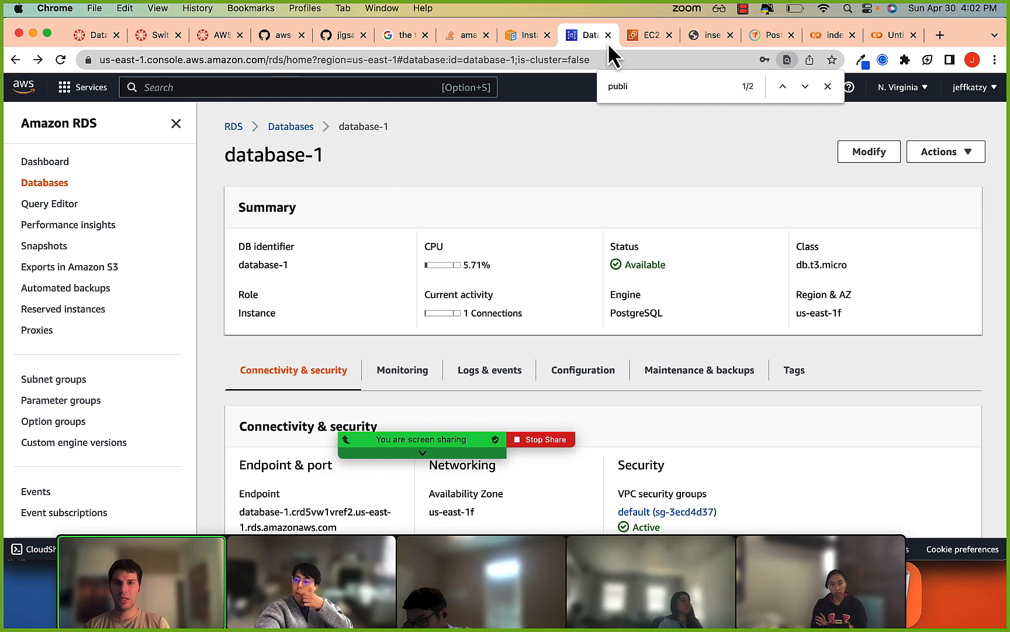
{"action": "left_click", "coordinate": [626, 38]}
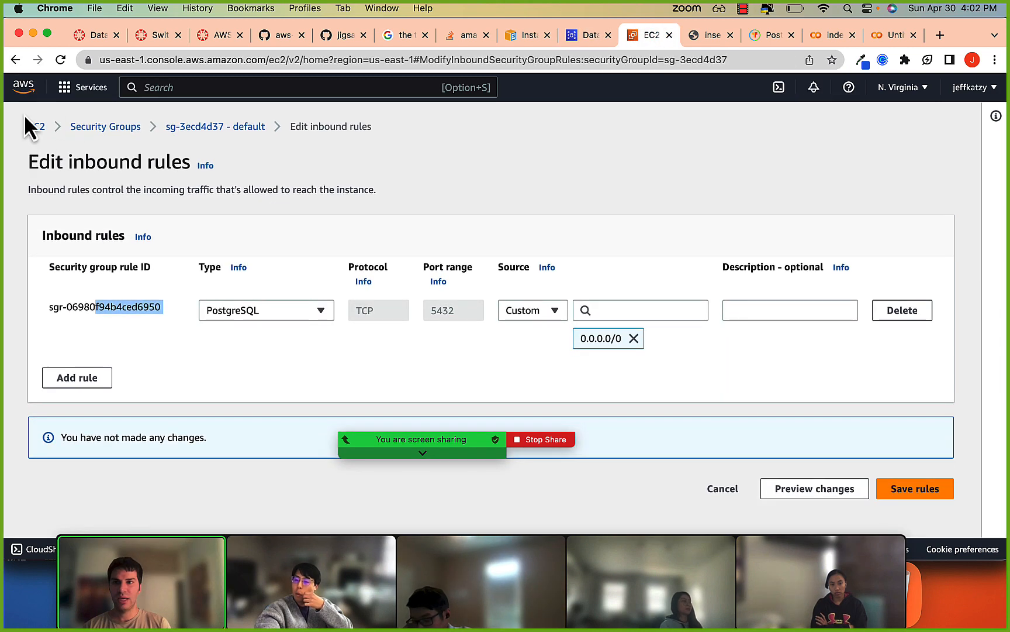
{"action": "left_click", "coordinate": [583, 36]}
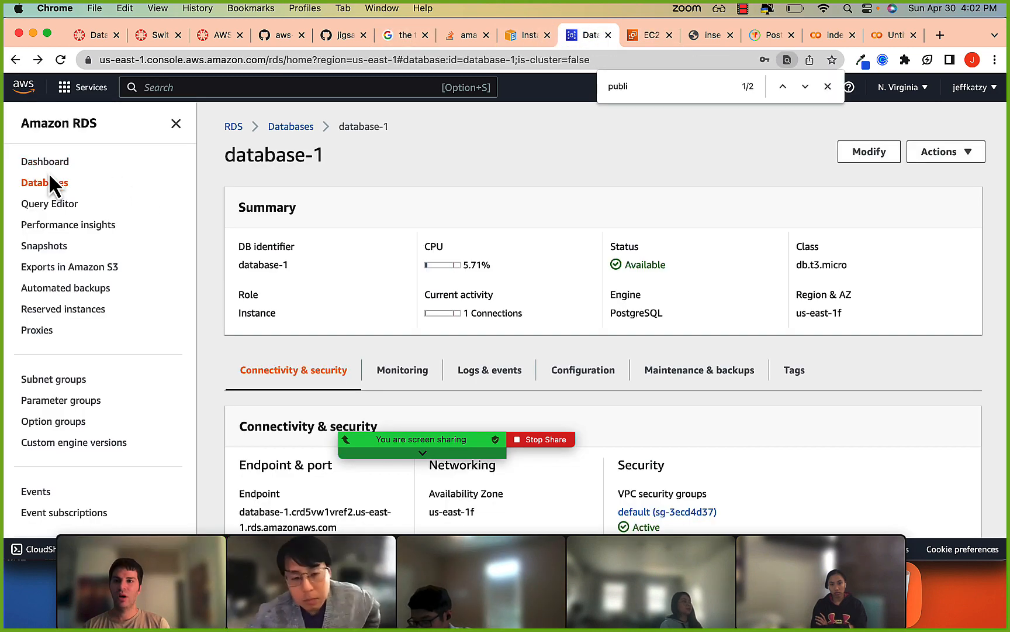
{"action": "left_click", "coordinate": [828, 87]}
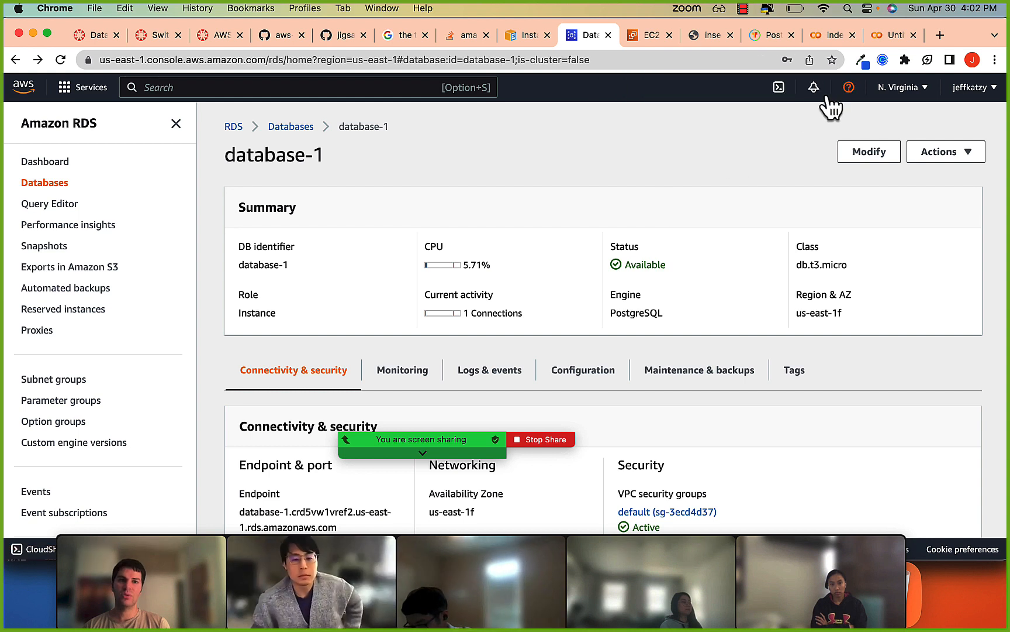
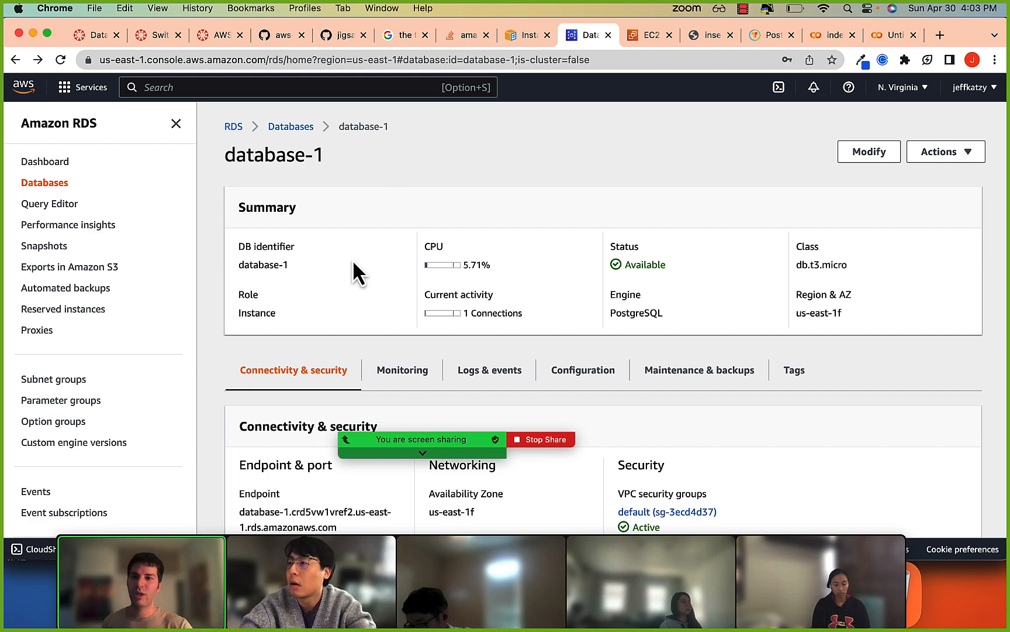
Open the default security group from database-1's inbound security group rule and examine its details and inbound rules.
{"action": "scroll", "coordinate": [352, 260], "scroll_direction": "down", "scroll_amount": 7}
{"action": "scroll", "coordinate": [352, 260], "scroll_direction": "down", "scroll_amount": 6}
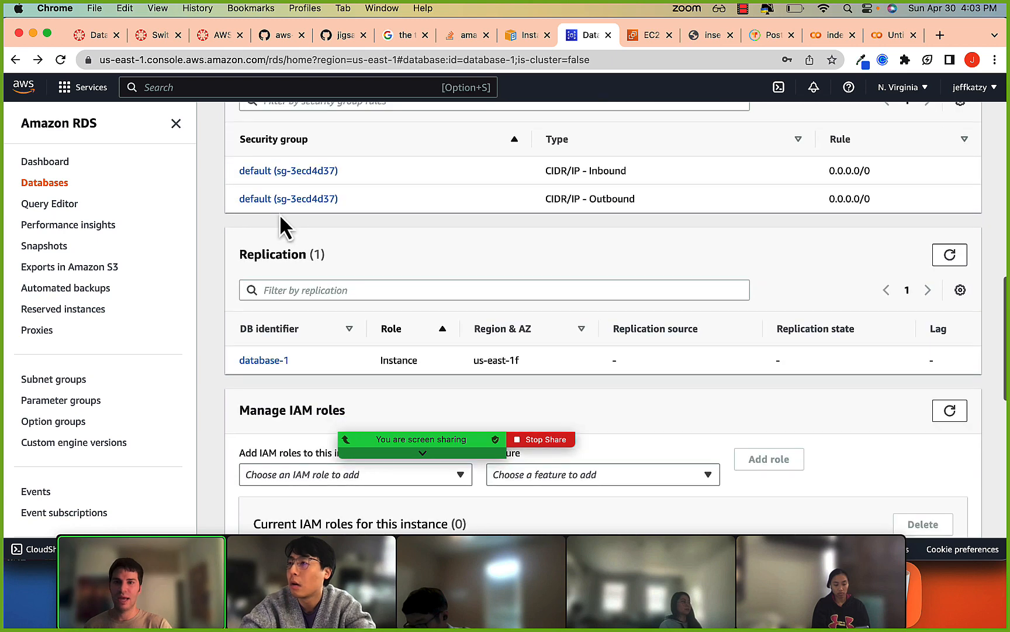
{"action": "scroll", "coordinate": [279, 214], "scroll_direction": "up", "scroll_amount": 2}
{"action": "scroll", "coordinate": [279, 216], "scroll_direction": "up", "scroll_amount": 1}
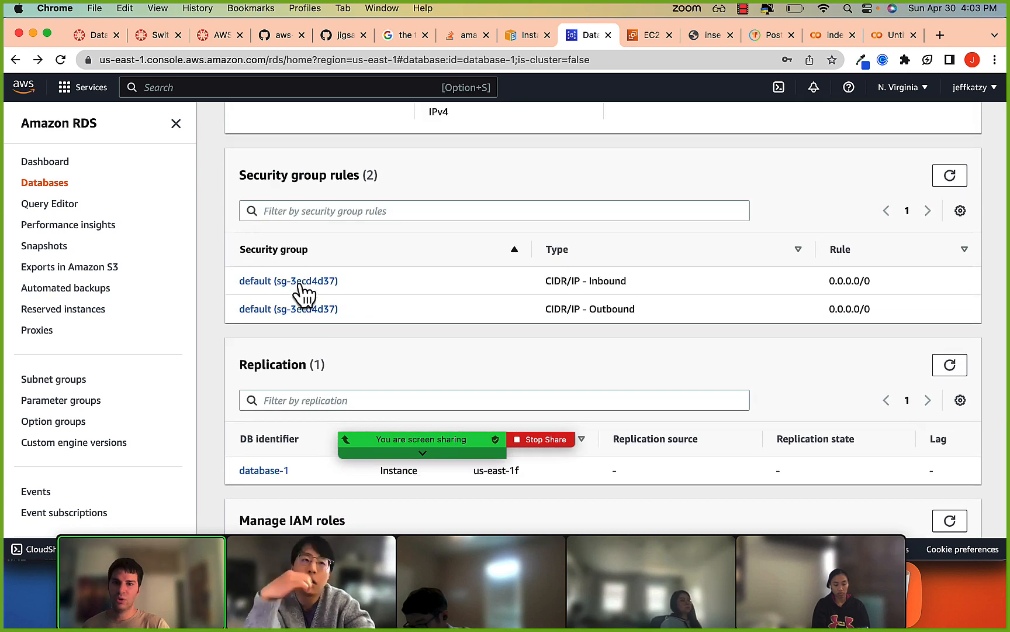
{"action": "left_click_drag", "start_coordinate": [556, 281], "coordinate": [605, 284]}
{"action": "left_click", "coordinate": [298, 281]}
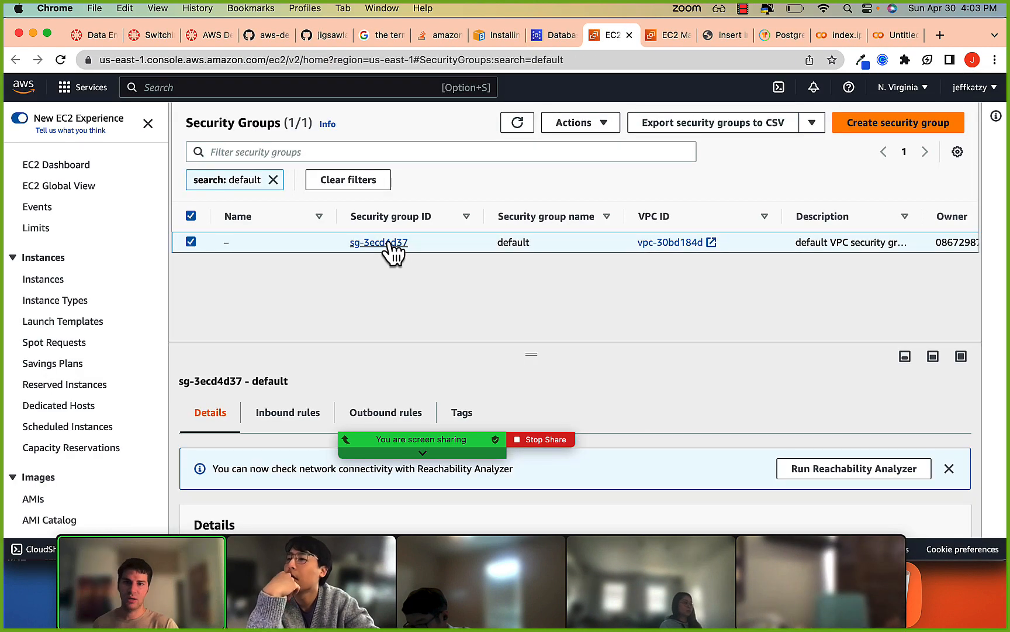
{"action": "left_click", "coordinate": [389, 241]}
{"action": "scroll", "coordinate": [421, 279], "scroll_direction": "down", "scroll_amount": 3}
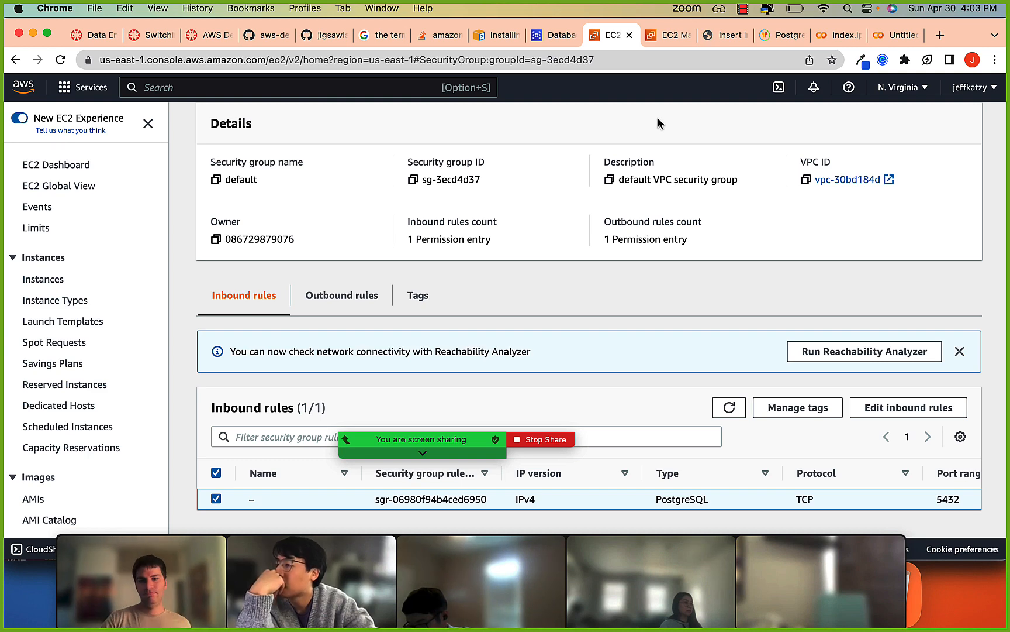
Switch to iTerm2 and retry the psql connection to database-1.crd5vw1vref1.us-east-1.rds.amazonaws.com on port 5432 as user postgres.
{"action": "key", "text": "super+Tab"}
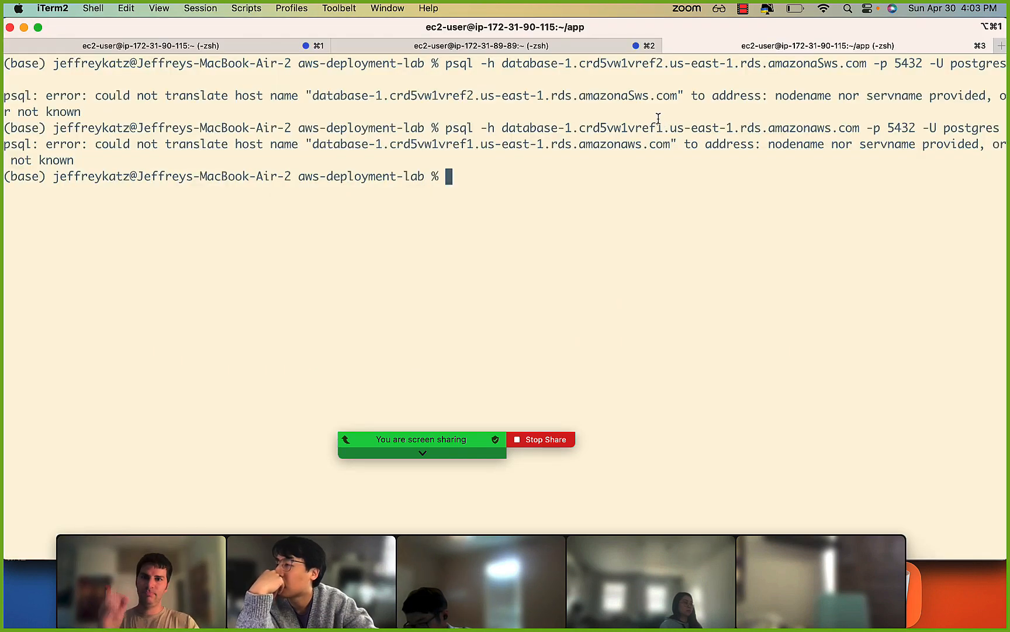
{"action": "key", "text": "Up"}
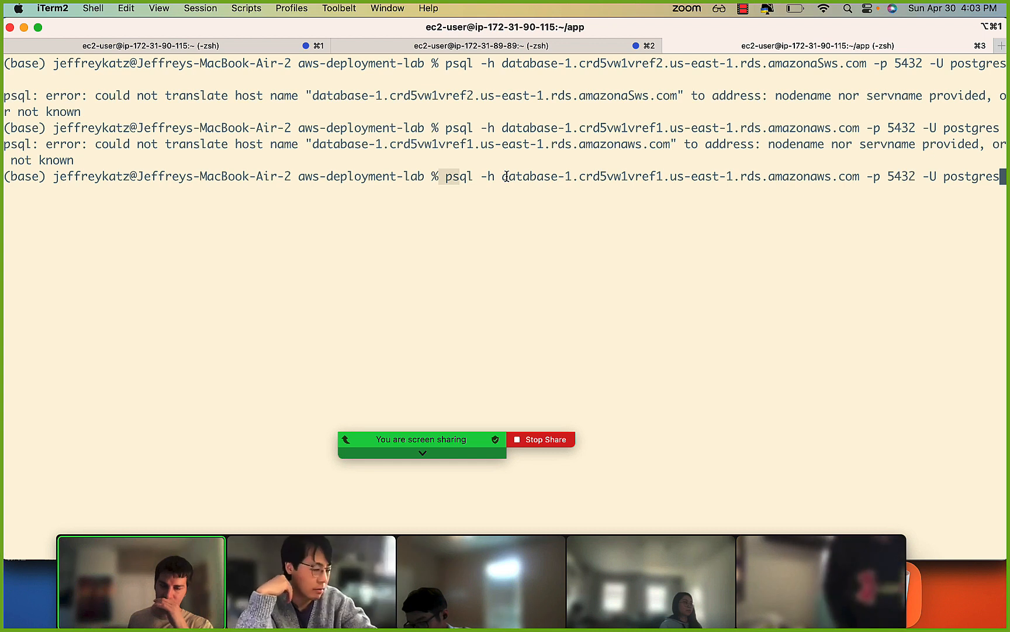
{"action": "key", "text": "Return"}
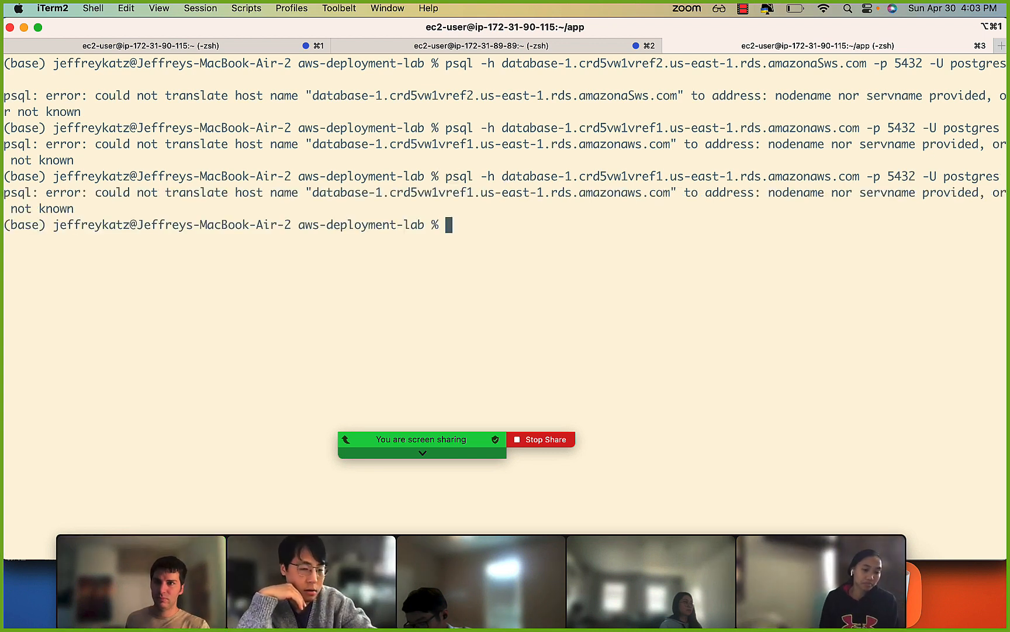
{"action": "key", "text": "Up"}
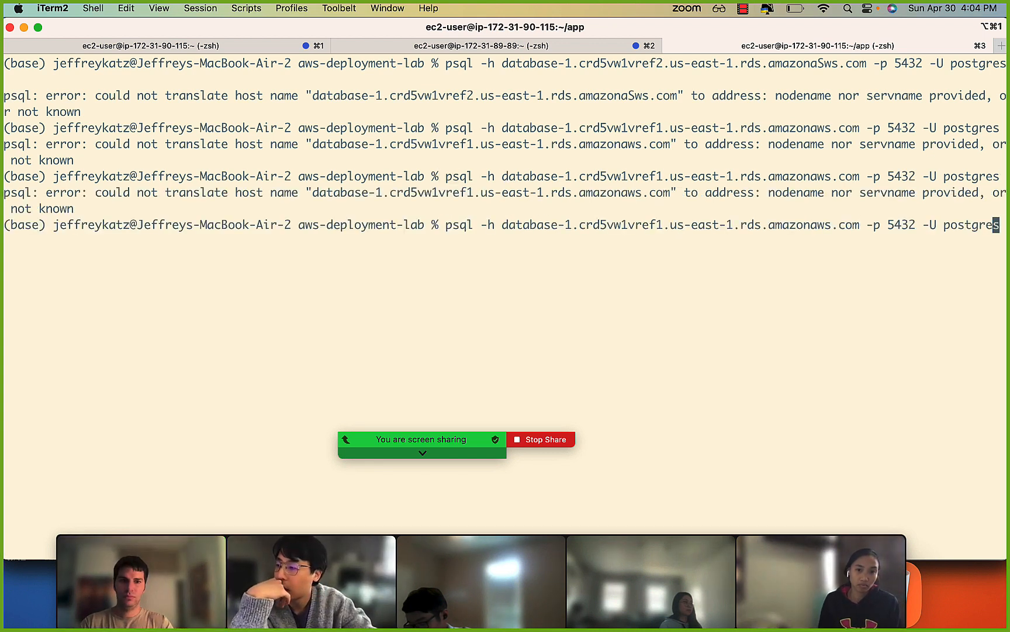
{"action": "key", "text": "Left"}
{"action": "key", "text": "Left"}
{"action": "key", "text": "Left"}
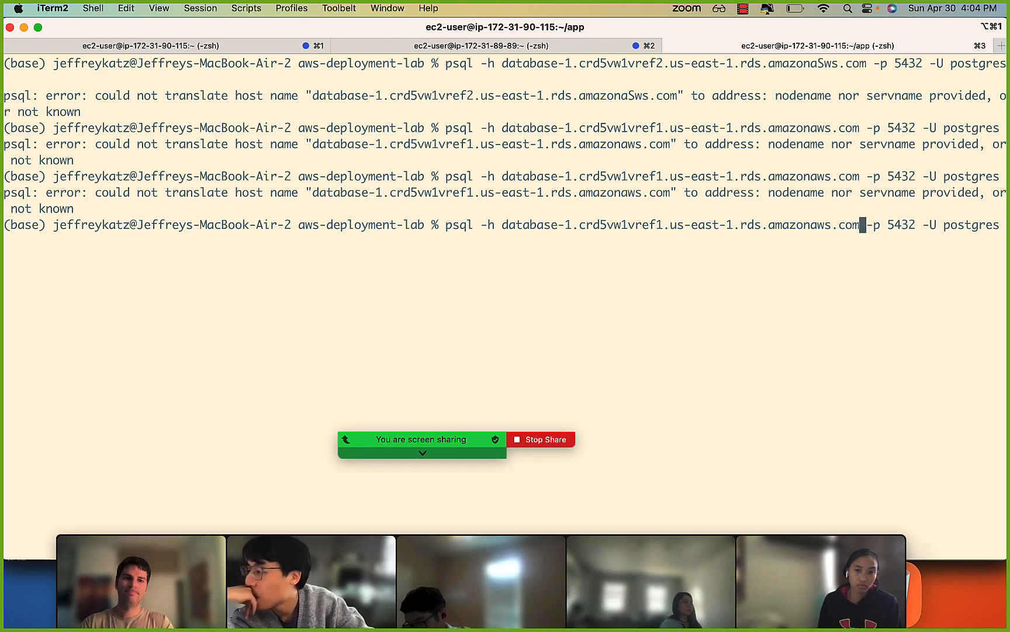
{"action": "key", "text": "ctrl+w"}
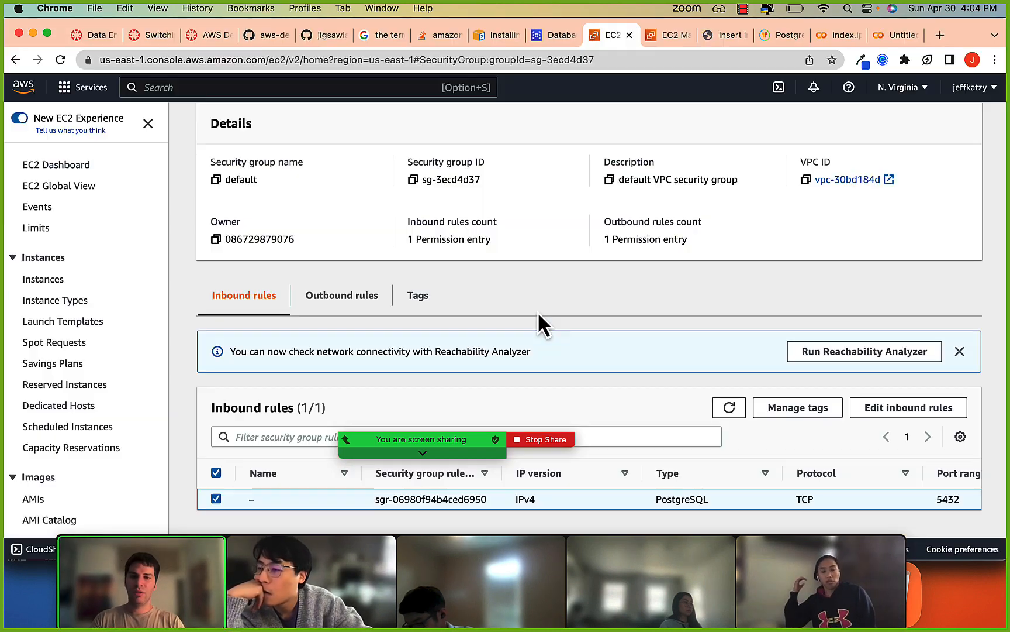
{"action": "key", "text": "super+Tab"}
{"action": "scroll", "coordinate": [538, 342], "scroll_direction": "up", "scroll_amount": 3}
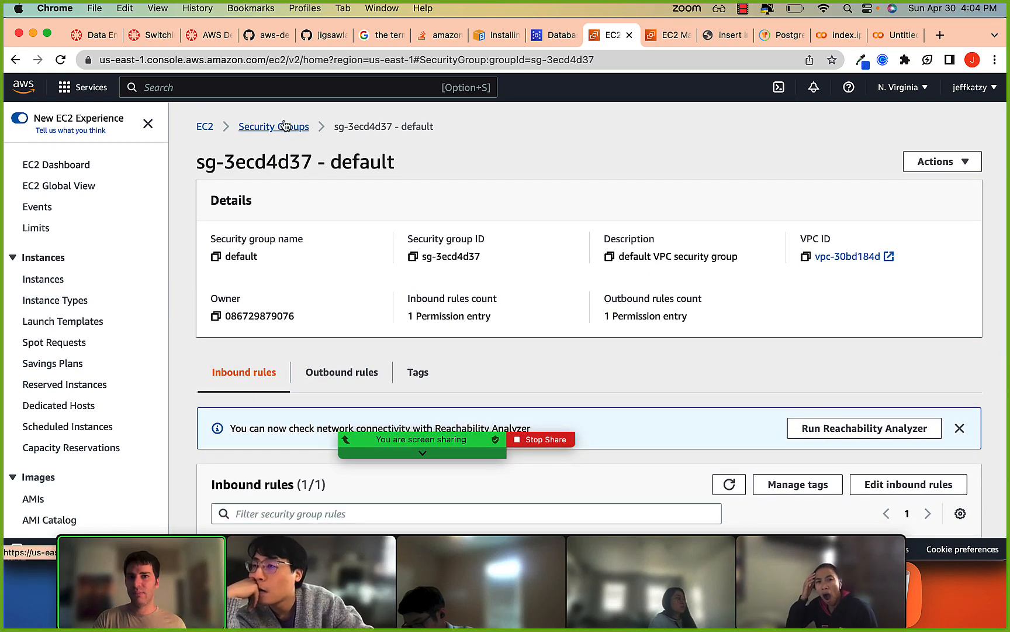
{"action": "key", "text": "super+Tab"}
{"action": "left_click_drag", "start_coordinate": [468, 227], "coordinate": [576, 224]}
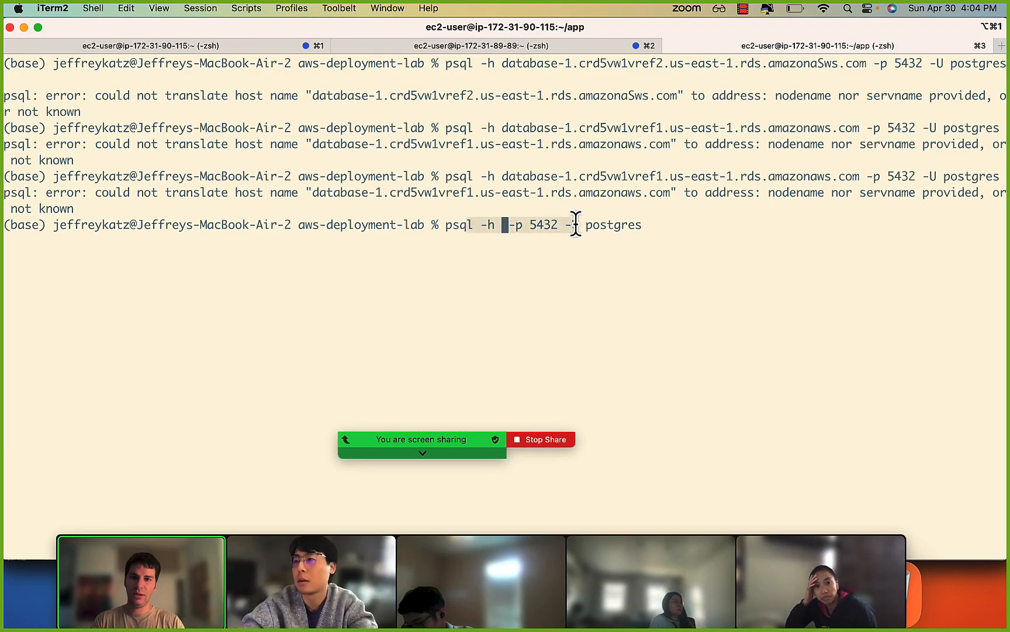
{"action": "left_click", "coordinate": [584, 224]}
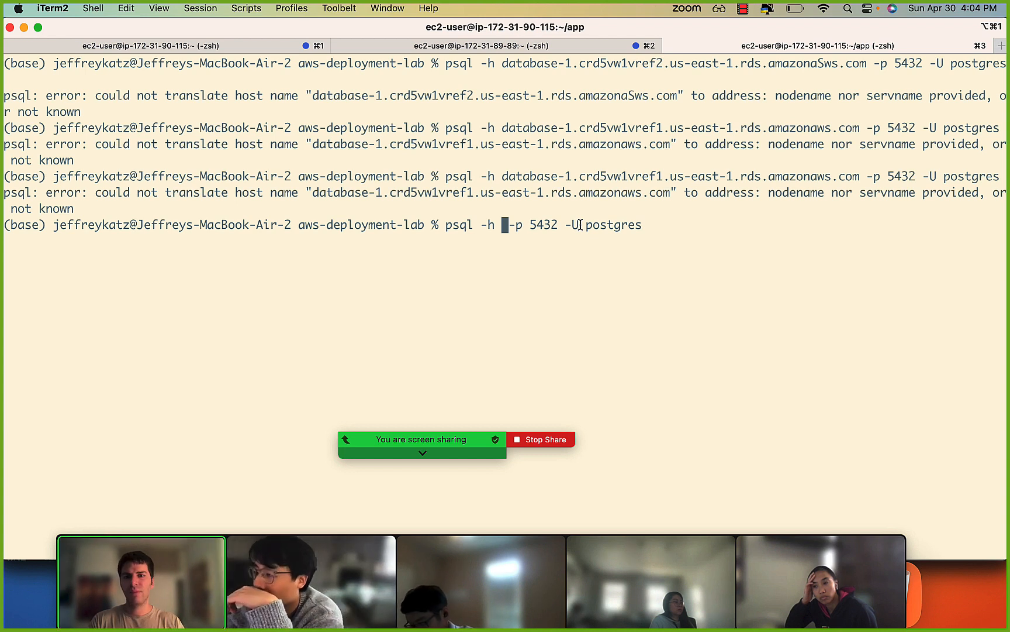
{"action": "key", "text": "ctrl+e"}
{"action": "key", "text": "BackSpace"}
{"action": "key", "text": "BackSpace"}
{"action": "key", "text": "BackSpace"}
{"action": "key", "text": "BackSpace"}
{"action": "key", "text": "BackSpace"}
{"action": "key", "text": "BackSpace"}
{"action": "key", "text": "BackSpace"}
{"action": "key", "text": "BackSpace"}
{"action": "key", "text": "BackSpace"}
{"action": "key", "text": "BackSpace"}
{"action": "key", "text": "BackSpace"}
{"action": "key", "text": "BackSpace"}
{"action": "key", "text": "BackSpace"}
{"action": "key", "text": "BackSpace"}
{"action": "key", "text": "BackSpace"}
{"action": "key", "text": "BackSpace"}
{"action": "key", "text": "BackSpace"}
{"action": "key", "text": "BackSpace"}
{"action": "key", "text": "BackSpace"}
{"action": "key", "text": "BackSpace"}
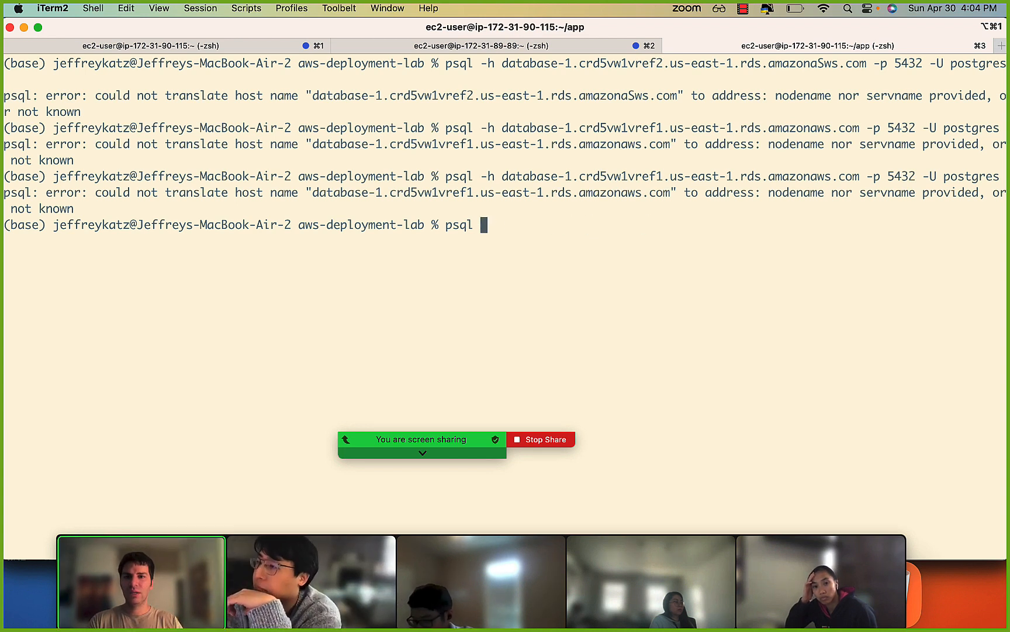
List the contents of aws-deployment-lab and change into its flask-api directory.
{"action": "type", "text": "ls"}
{"action": "key", "text": "Return"}
{"action": "type", "text": "cd flask"}
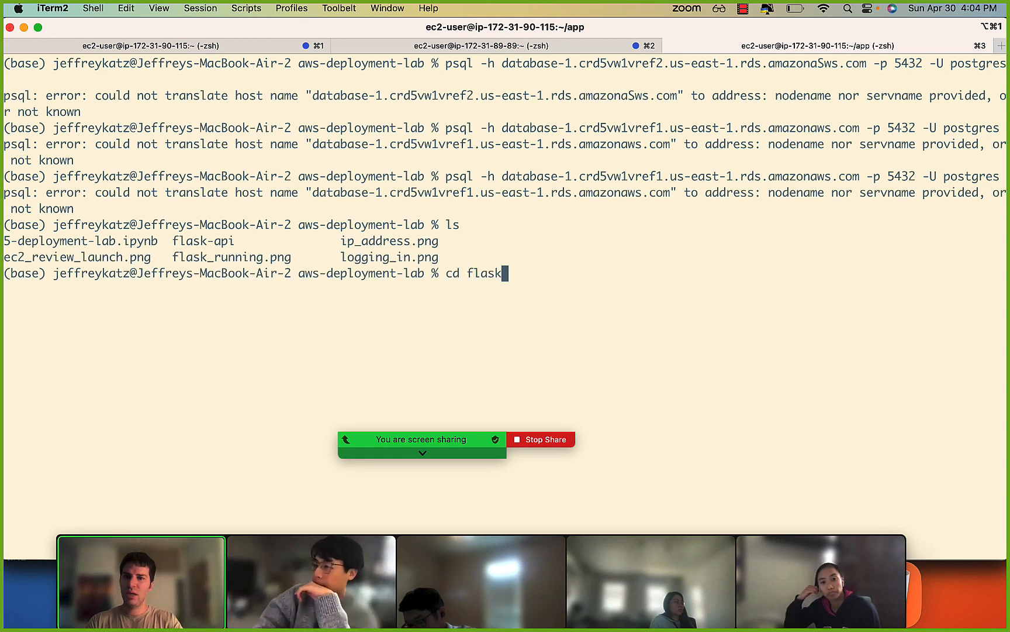
{"action": "key", "text": "Tab"}
{"action": "type", "text": "-"}
{"action": "key", "text": "Tab"}
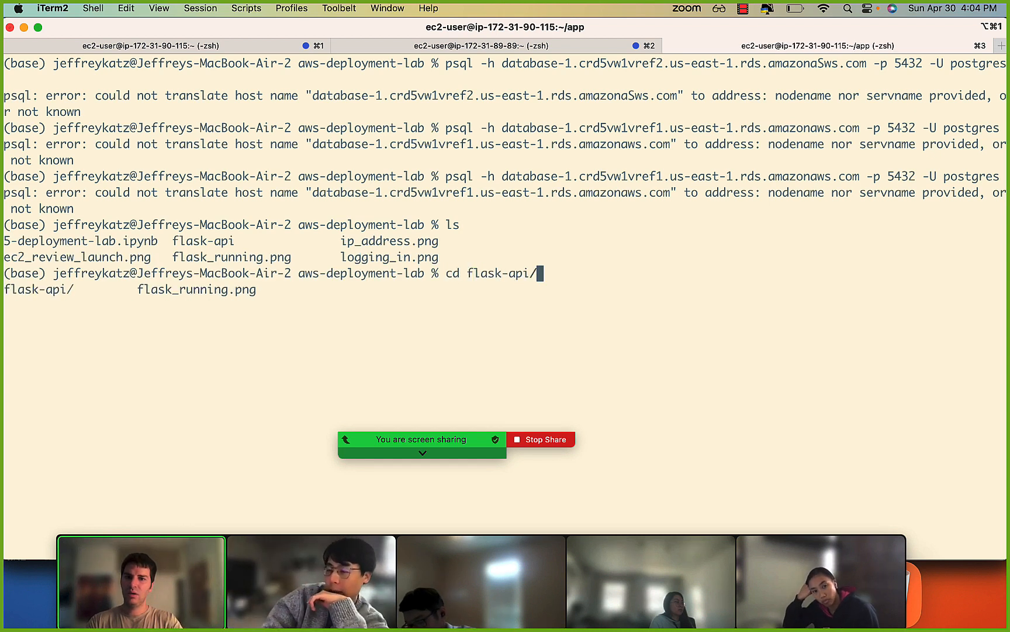
{"action": "key", "text": "Return"}
Clear the terminal, list the flask-api directory and change into its backend folder.
{"action": "key", "text": "ctrl+l"}
{"action": "type", "text": "ls"}
{"action": "key", "text": "Return"}
{"action": "type", "text": "cd bac"}
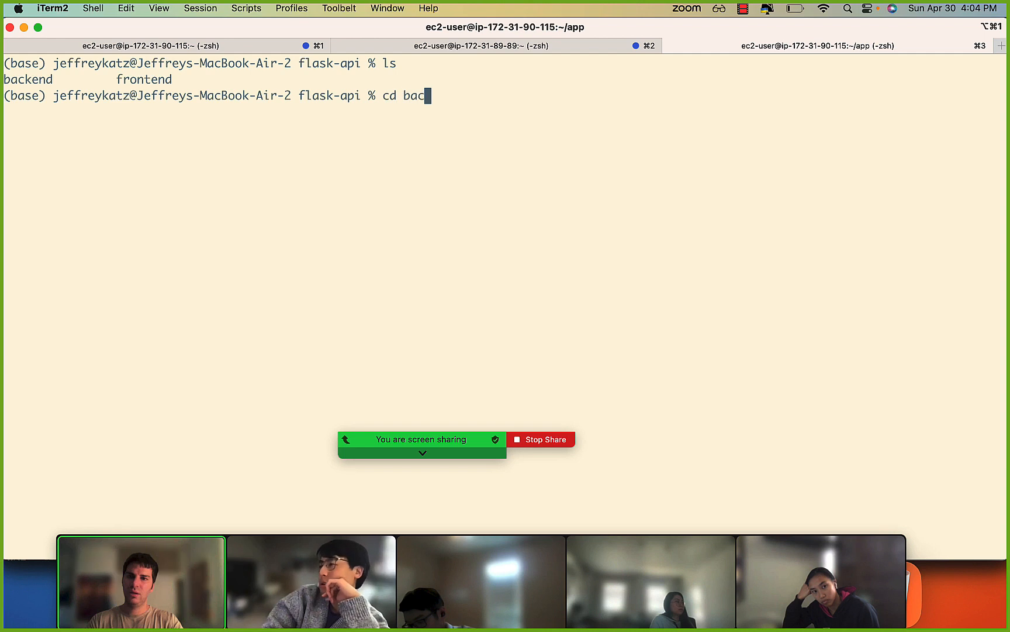
{"action": "key", "text": "Tab"}
{"action": "key", "text": "Return"}
Clear the terminal, list the backend folder's files and change into its api folder.
{"action": "key", "text": "ctrl+l"}
{"action": "type", "text": "ls"}
{"action": "key", "text": "Return"}
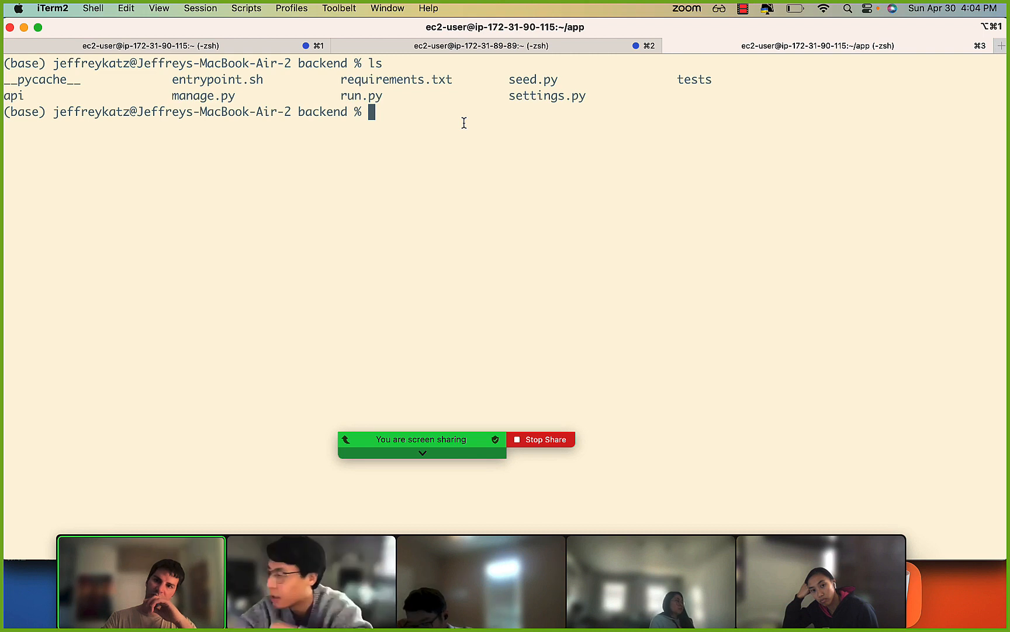
{"action": "type", "text": "cd api"}
{"action": "key", "text": "Return"}
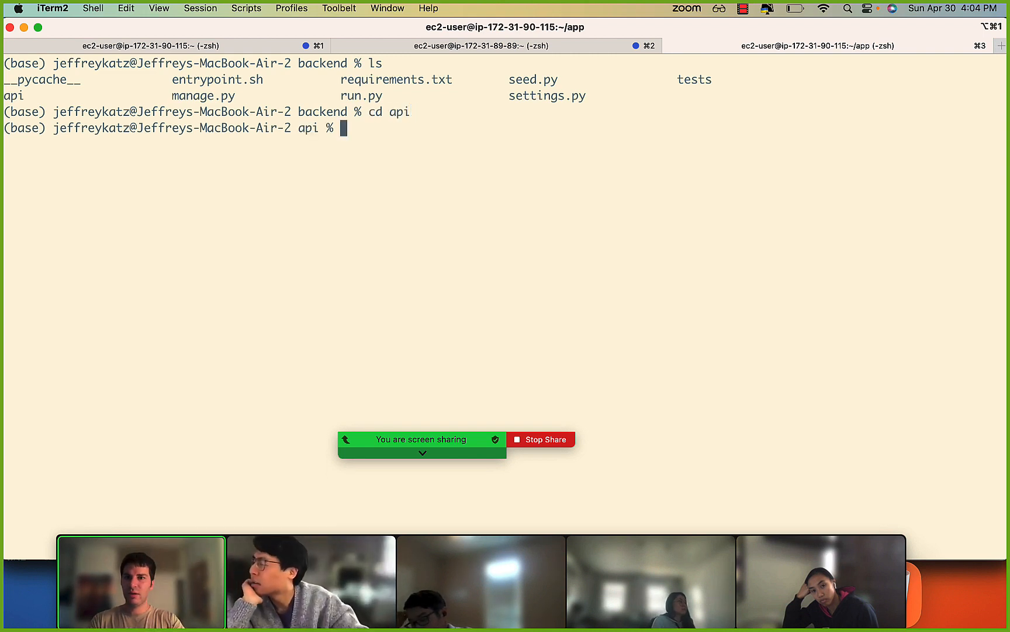
Clear the terminal and list the contents of the api folder and its data subfolder.
{"action": "key", "text": "super+k"}
{"action": "type", "text": "ls"}
{"action": "key", "text": "Return"}
{"action": "left_click_drag", "start_coordinate": [228, 86], "coordinate": [341, 84]}
{"action": "left_click", "coordinate": [377, 85]}
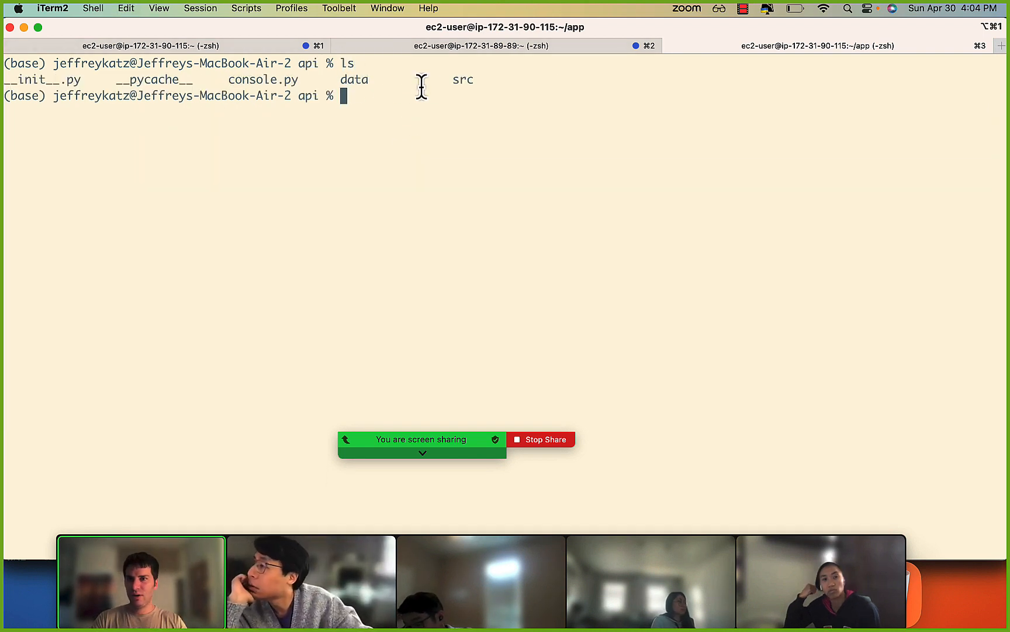
{"action": "type", "text": "ls data/"}
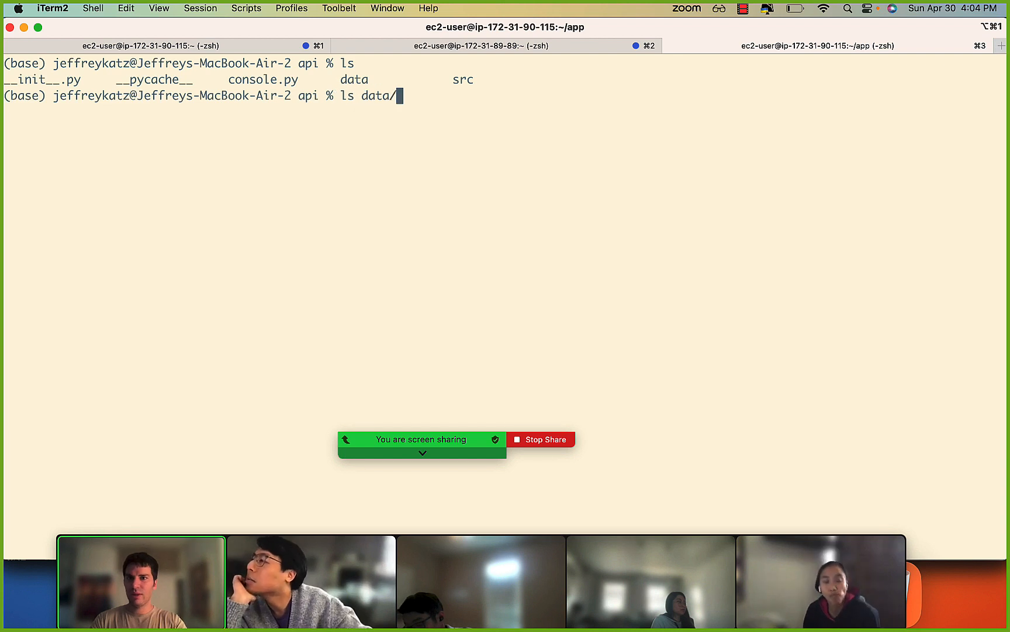
{"action": "key", "text": "Return"}
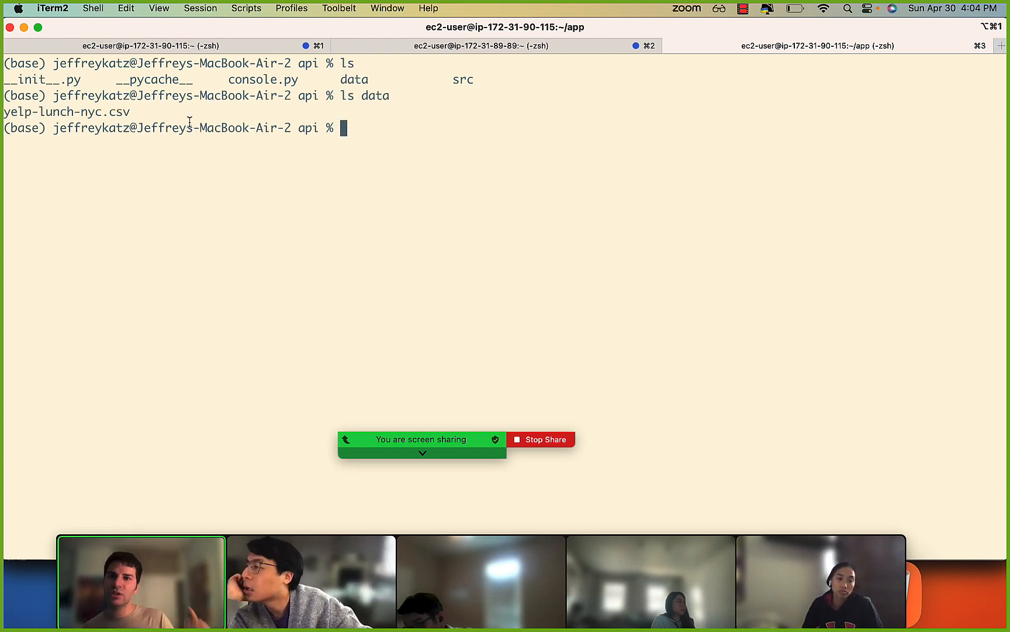
{"action": "type", "text": "psq"}
{"action": "key", "text": "BackSpace"}
{"action": "key", "text": "BackSpace"}
{"action": "key", "text": "BackSpace"}
{"action": "key", "text": "BackSpace"}
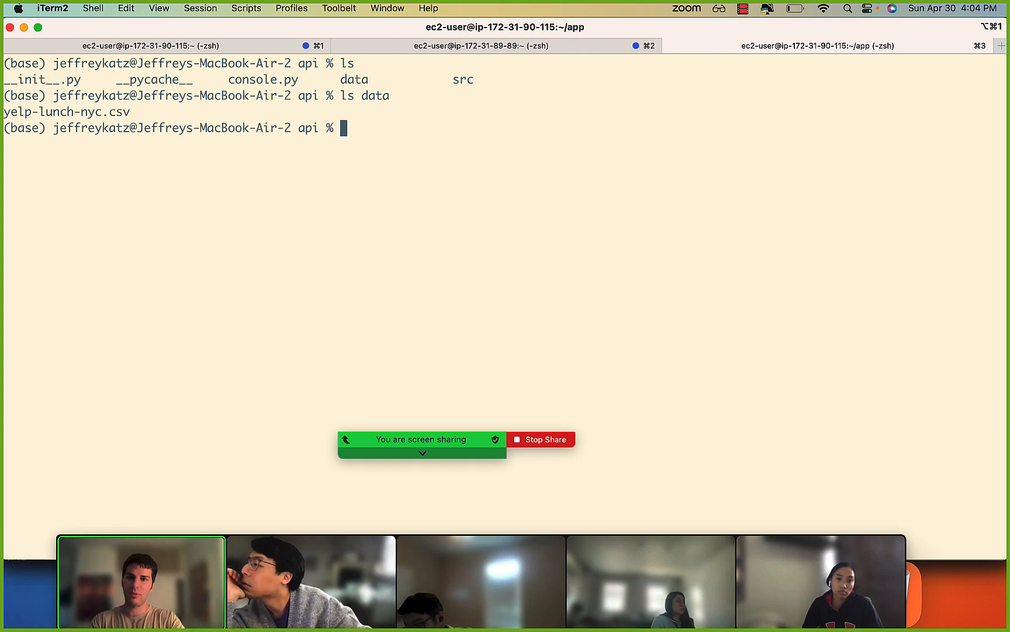
{"action": "key", "text": "super+Tab"}
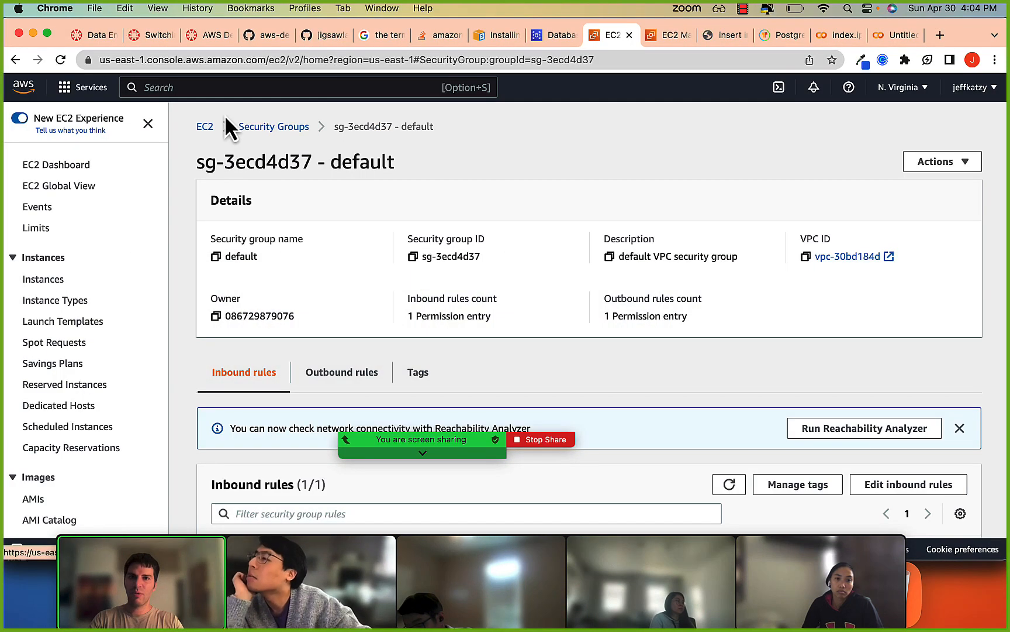
{"action": "left_click", "coordinate": [553, 36]}
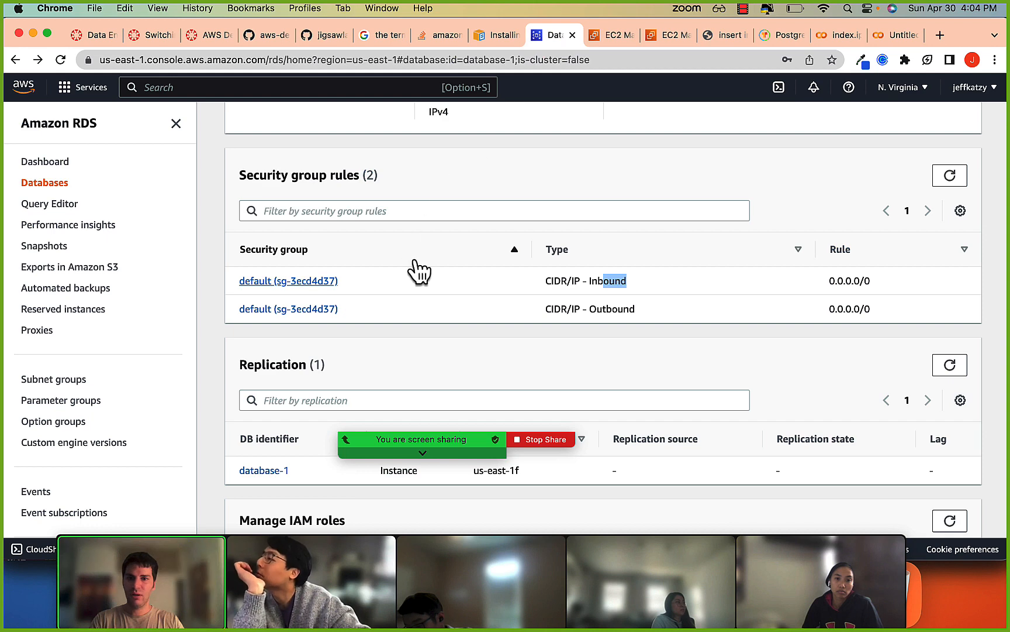
In iTerm2, compose the unexecuted command "psql -f migrations.sql -d foursquare_development -U postgres -h", leaving the host empty.
{"action": "key", "text": "super+Tab"}
{"action": "type", "text": "psql -d"}
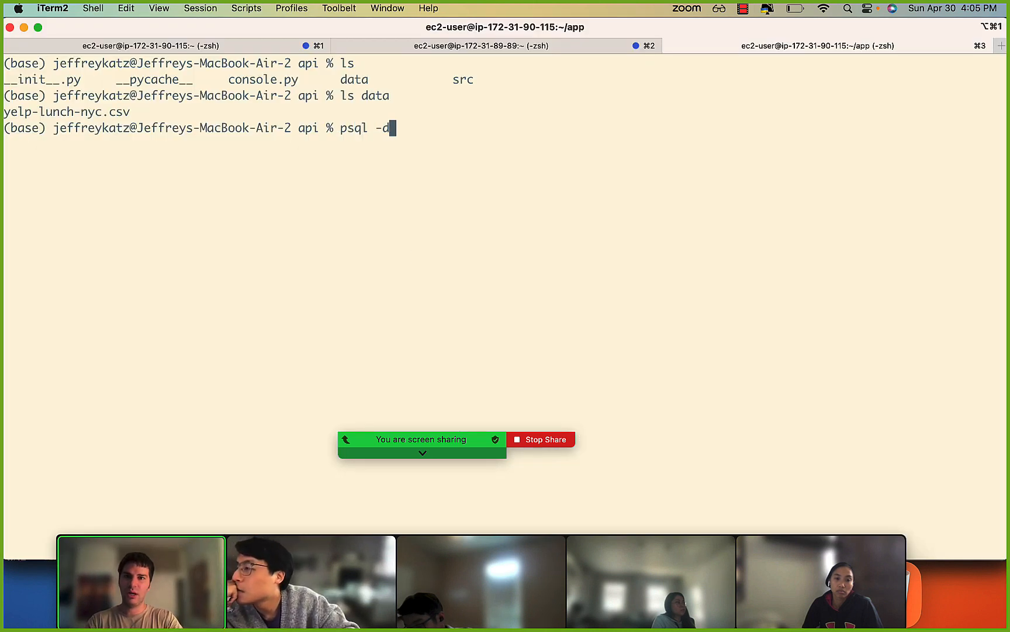
{"action": "key", "text": "BackSpace"}
{"action": "type", "text": "f "}
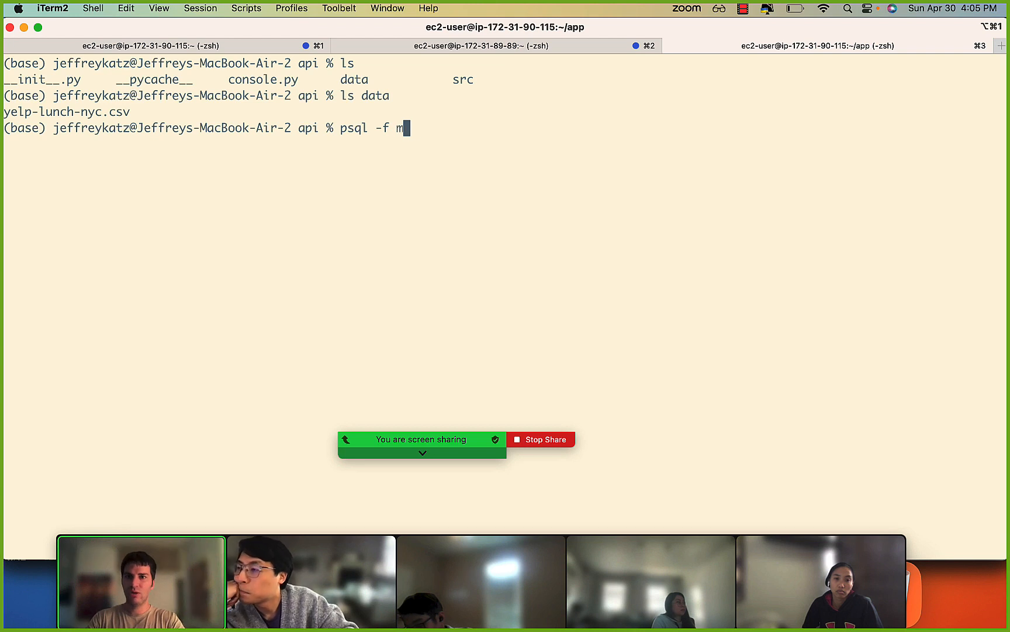
{"action": "type", "text": "migrations.sql"}
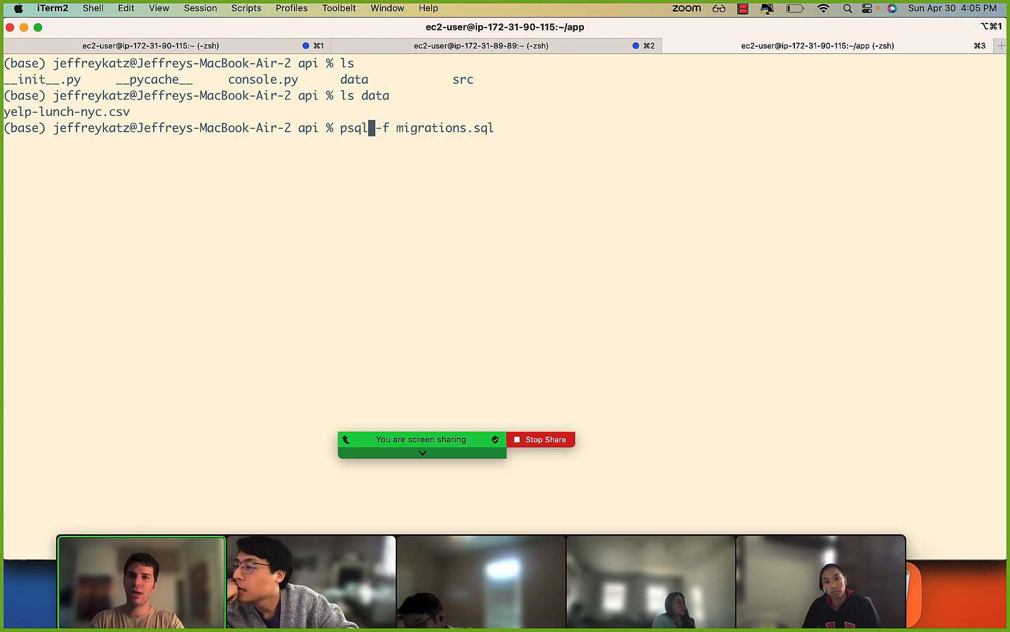
{"action": "type", "text": " -d "}
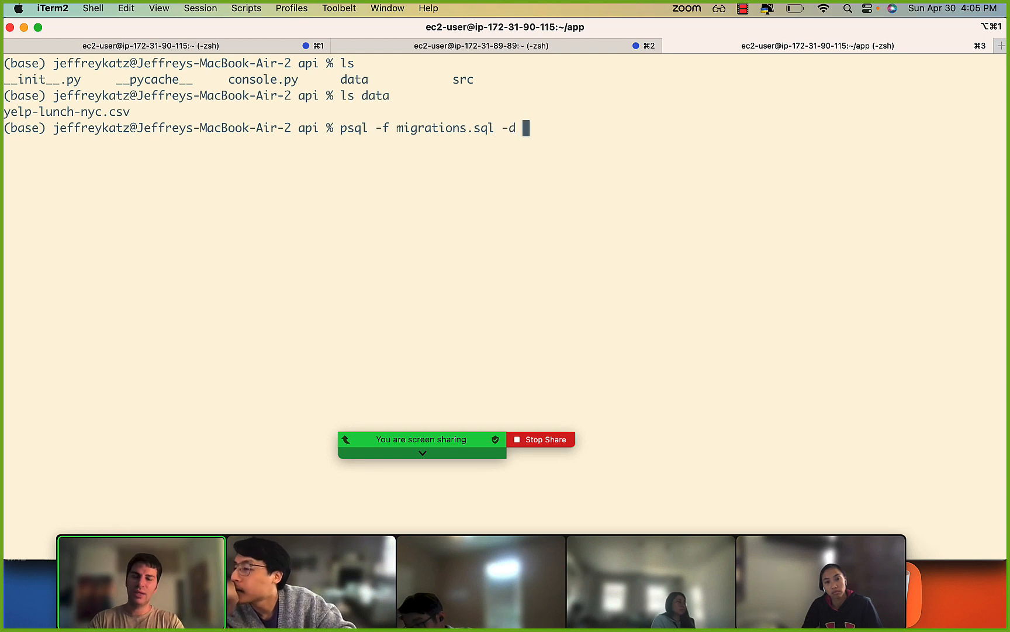
{"action": "type", "text": "foursq"}
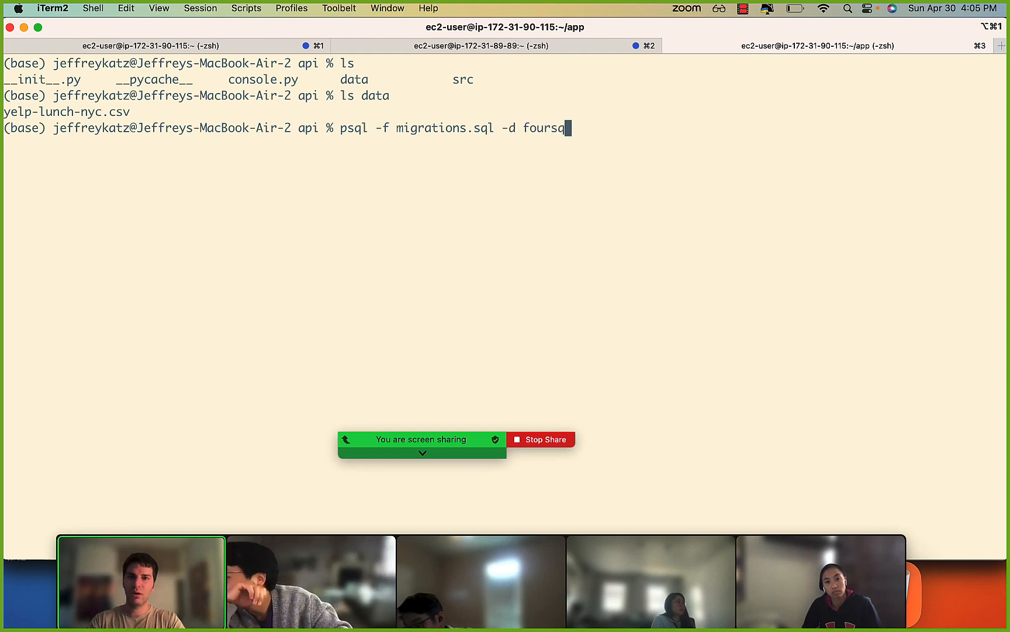
{"action": "type", "text": "ua"}
{"action": "type", "text": "re_develop"}
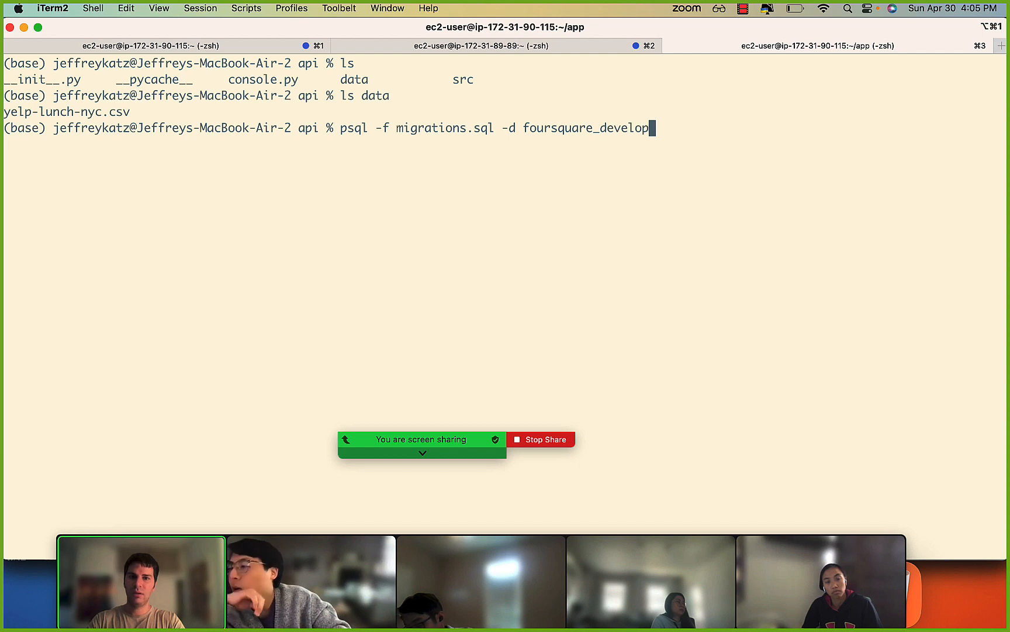
{"action": "type", "text": "ment -U po"}
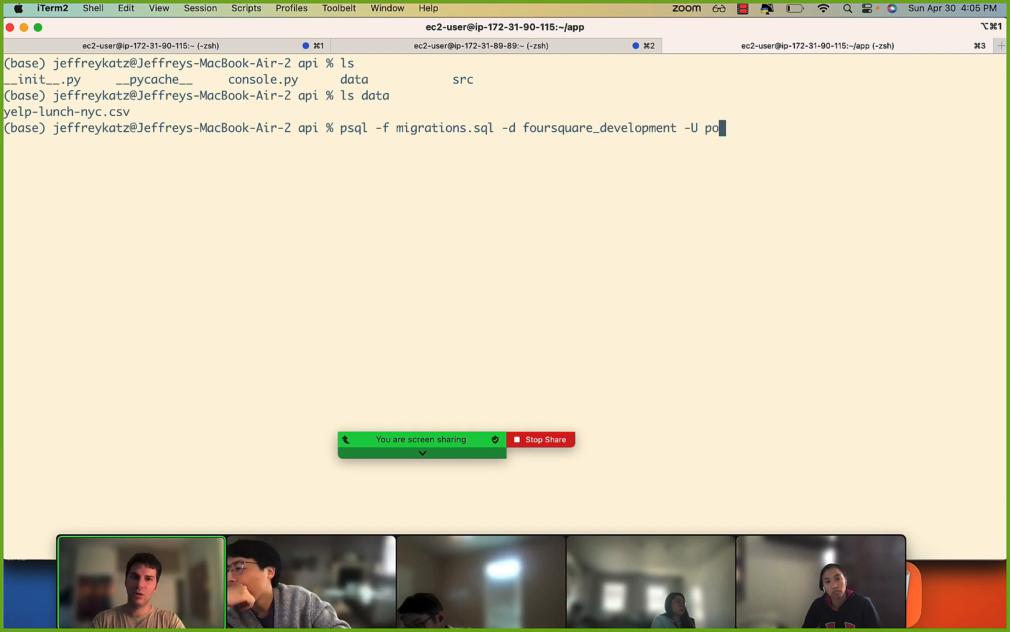
{"action": "type", "text": "stgres -h"}
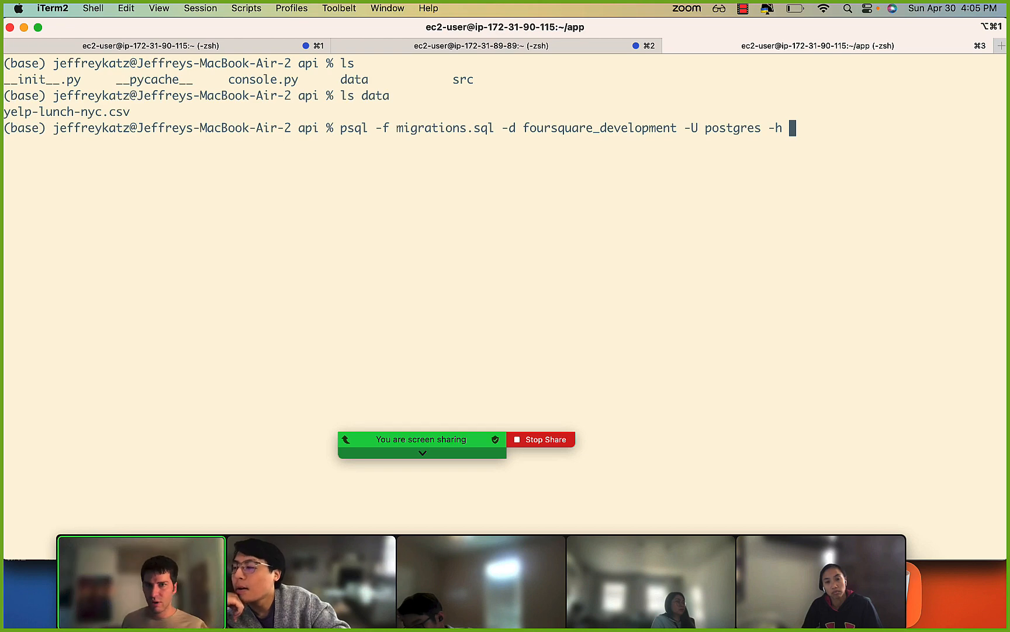
Switch to Chrome, copy the database-1 endpoint from its RDS connectivity details, and return to iTerm2.
{"action": "key", "text": "super+Tab"}
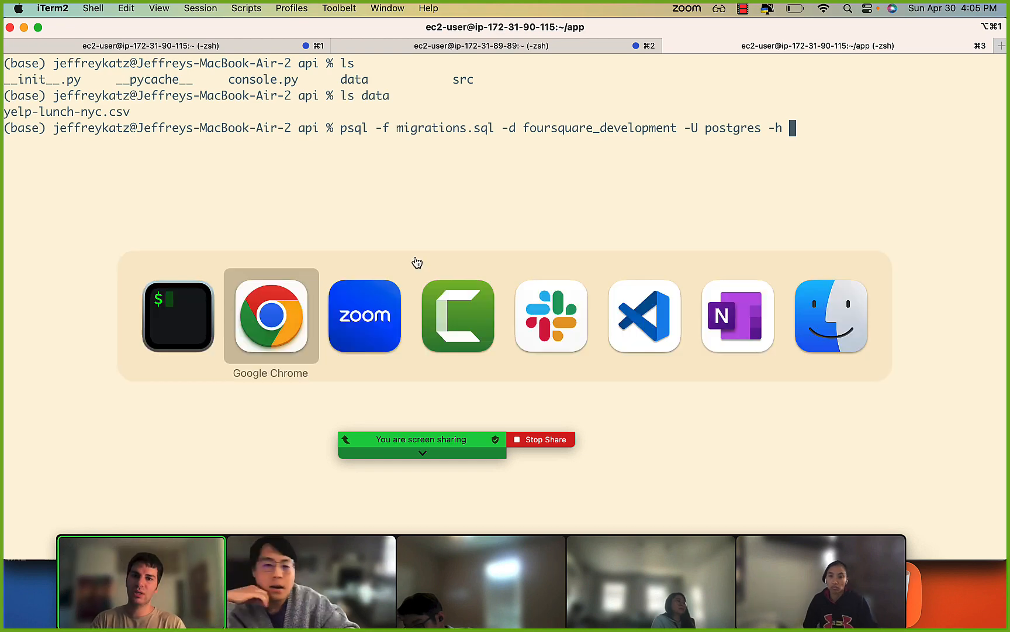
{"action": "scroll", "coordinate": [304, 224], "scroll_direction": "up", "scroll_amount": 10}
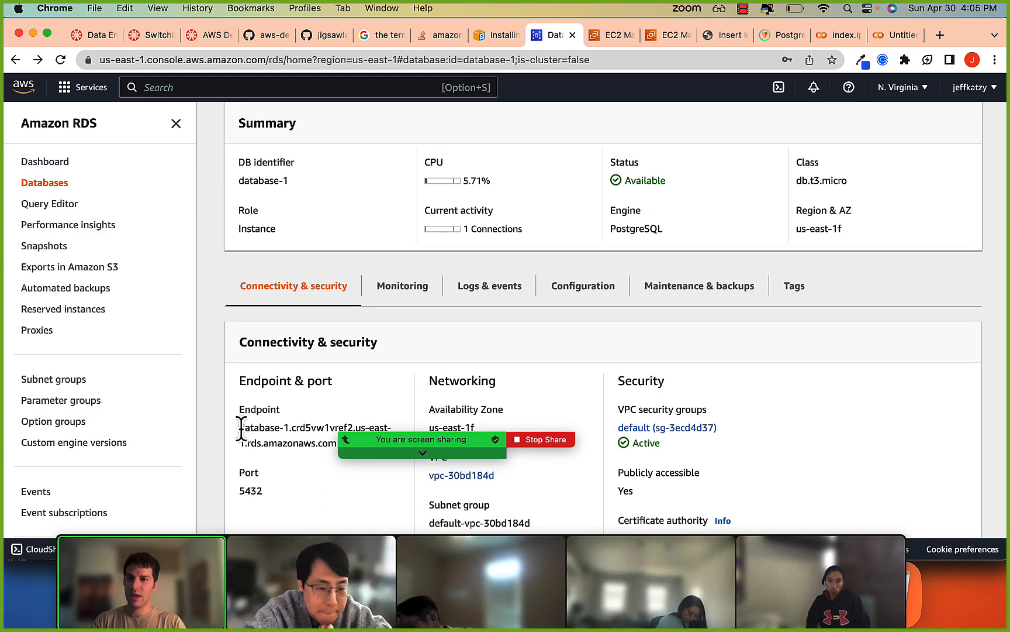
{"action": "left_click_drag", "start_coordinate": [239, 426], "coordinate": [293, 453]}
{"action": "key", "text": "super+c"}
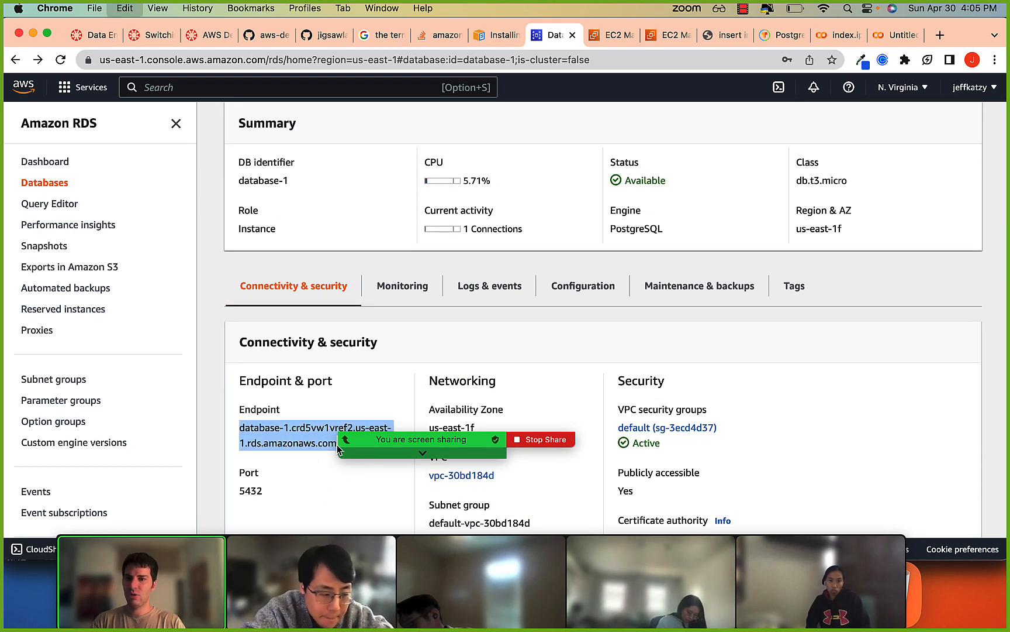
{"action": "scroll", "coordinate": [374, 409], "scroll_direction": "down", "scroll_amount": 2}
{"action": "key", "text": "super+Tab"}
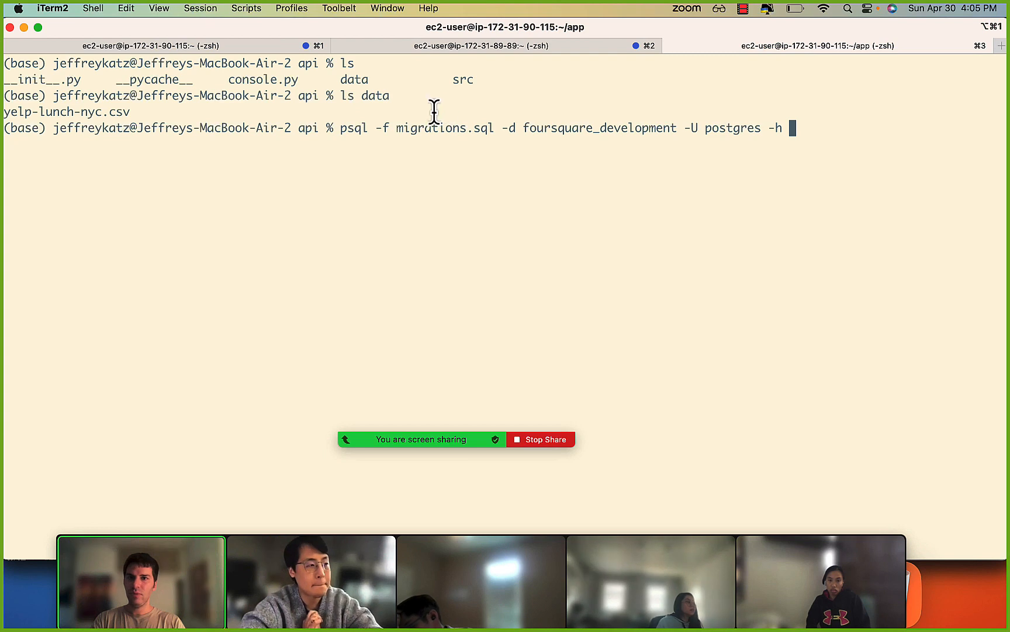
{"action": "left_click_drag", "start_coordinate": [337, 127], "coordinate": [441, 134]}
{"action": "left_click", "coordinate": [443, 134]}
{"action": "left_click_drag", "start_coordinate": [341, 131], "coordinate": [487, 131]}
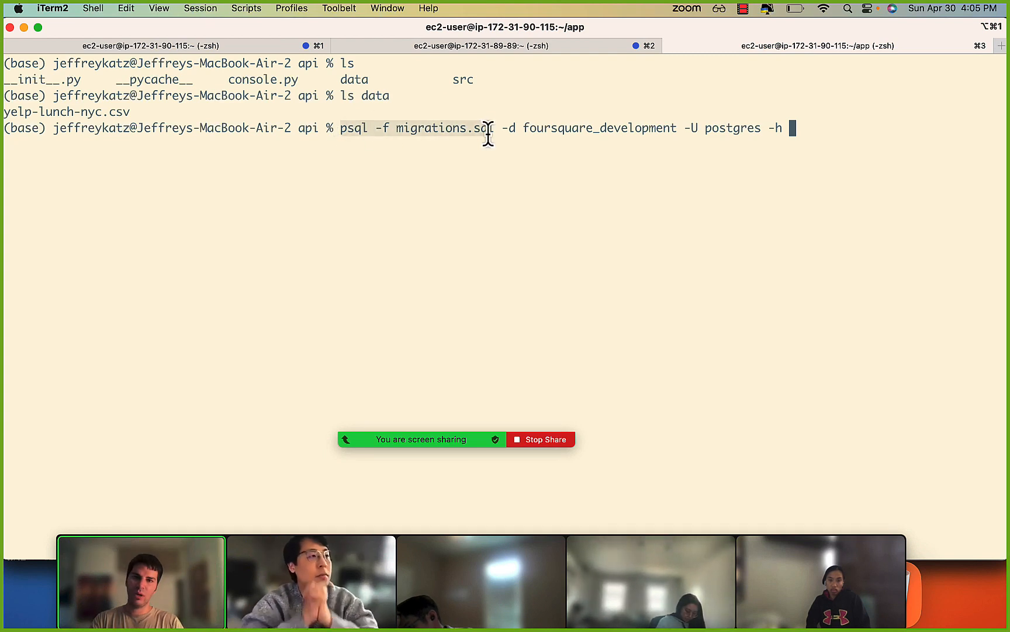
{"action": "left_click", "coordinate": [488, 132]}
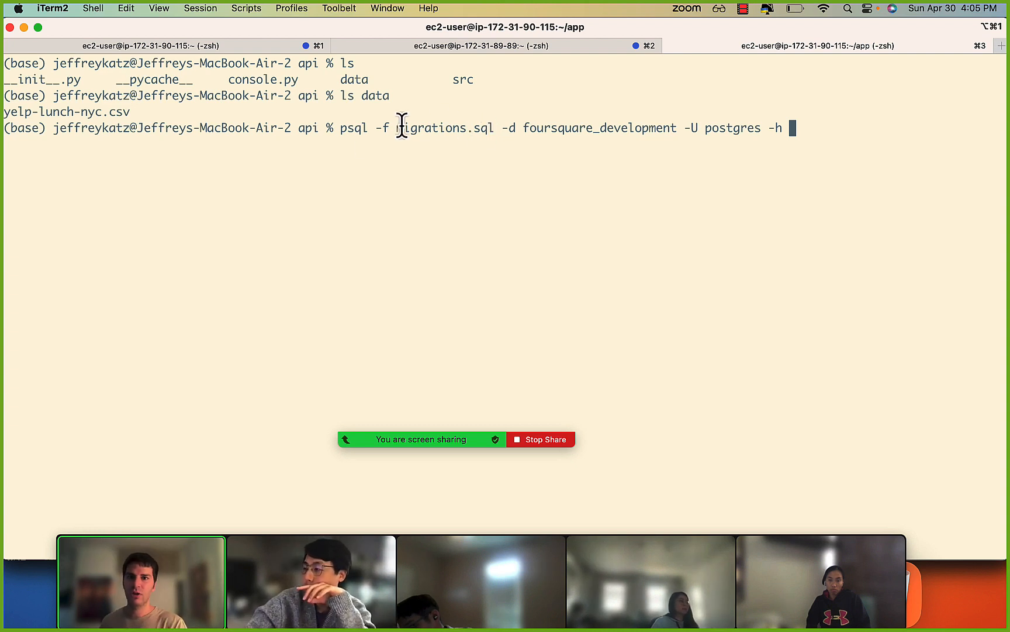
{"action": "left_click_drag", "start_coordinate": [350, 131], "coordinate": [449, 130]}
{"action": "left_click", "coordinate": [471, 129]}
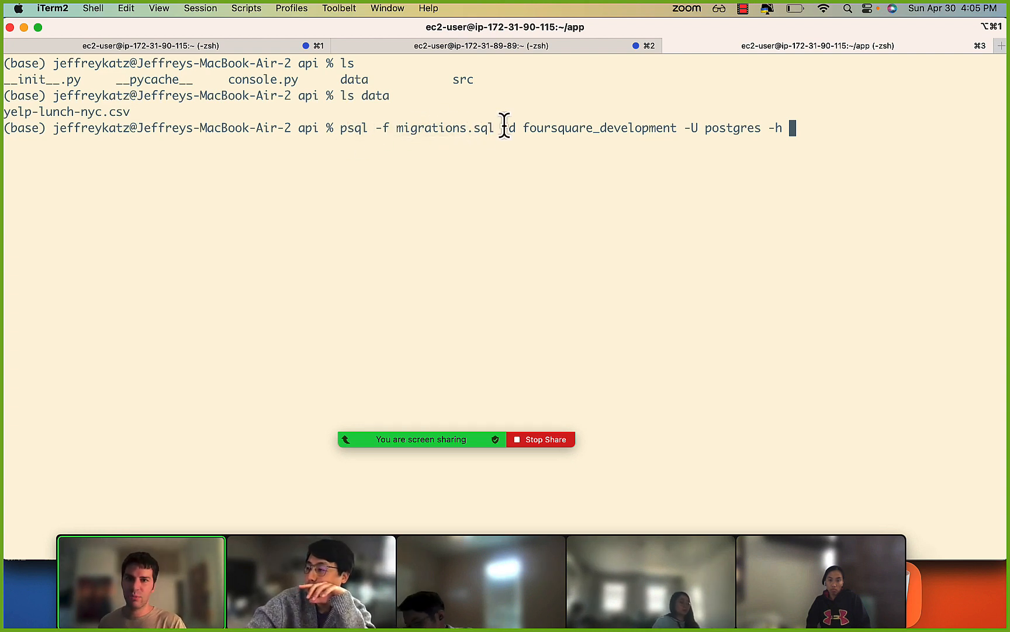
{"action": "key", "text": "super+v"}
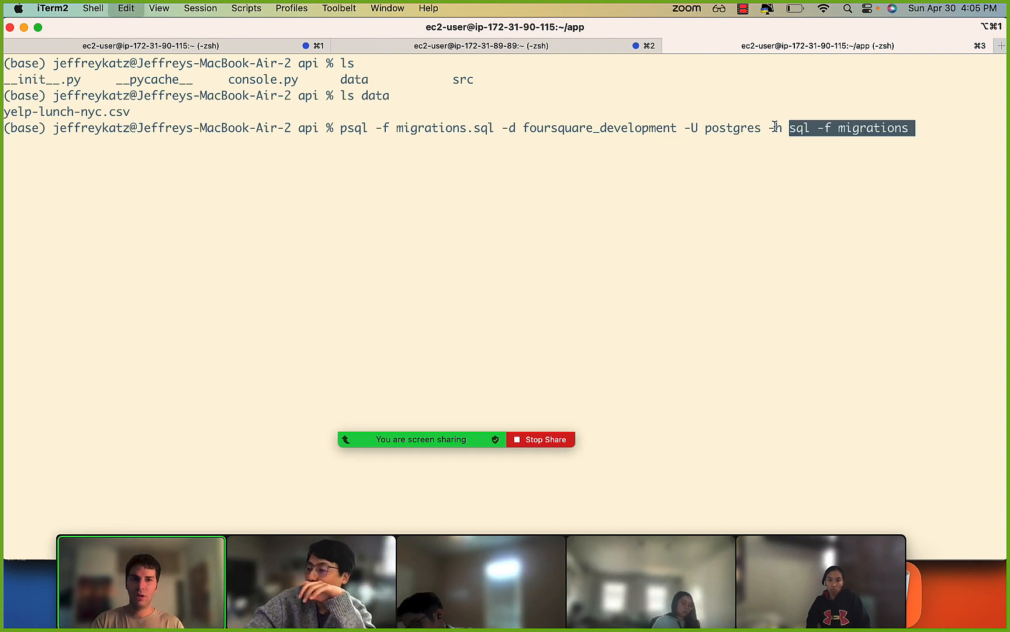
{"action": "key", "text": "BackSpace"}
{"action": "key", "text": "BackSpace"}
{"action": "key", "text": "BackSpace"}
{"action": "key", "text": "BackSpace"}
{"action": "key", "text": "BackSpace"}
{"action": "key", "text": "BackSpace"}
{"action": "key", "text": "BackSpace"}
{"action": "key", "text": "BackSpace"}
{"action": "key", "text": "BackSpace"}
{"action": "key", "text": "BackSpace"}
{"action": "key", "text": "BackSpace"}
{"action": "key", "text": "BackSpace"}
{"action": "key", "text": "BackSpace"}
{"action": "key", "text": "BackSpace"}
{"action": "key", "text": "BackSpace"}
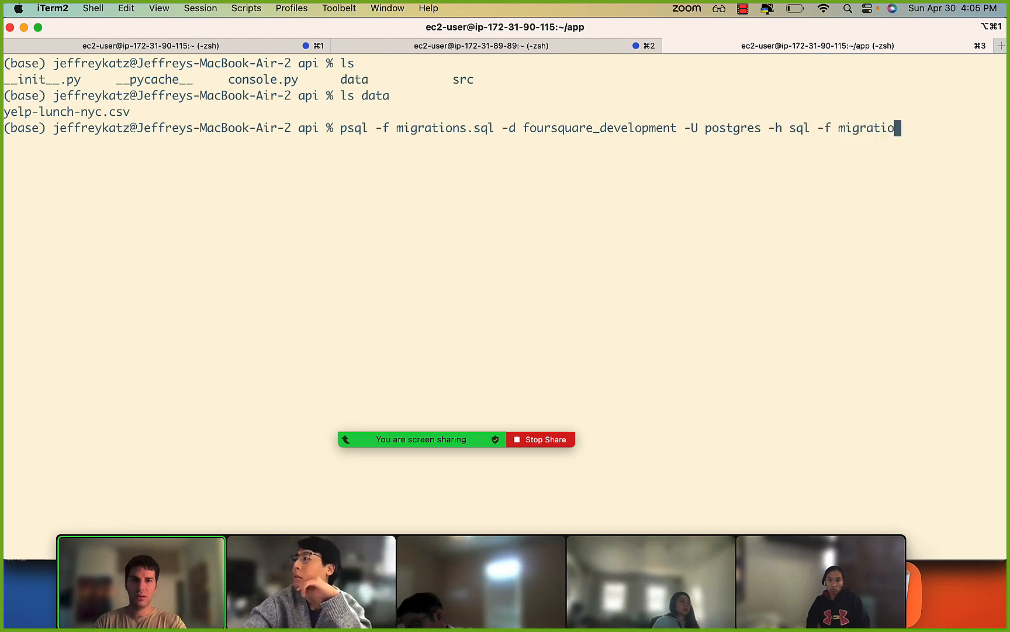
Get the database-1 endpoint from Chrome and add database-1.crd5vw1vref2.us-east-1.rds.amazonaws.com as the -h host of the psql command in iTerm2.
{"action": "key", "text": "super+Tab"}
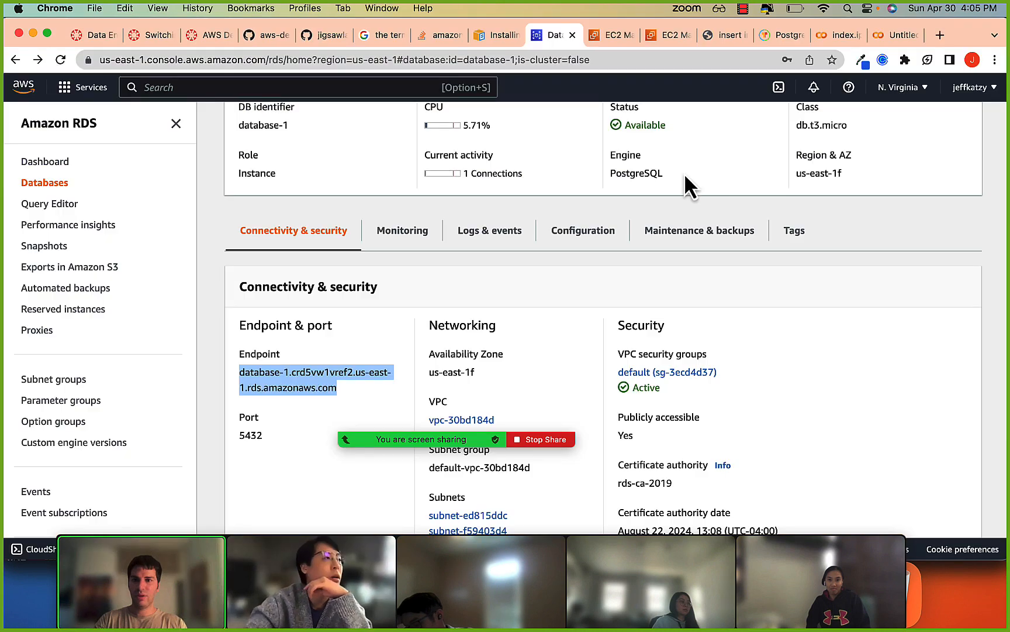
{"action": "key", "text": "super+Tab"}
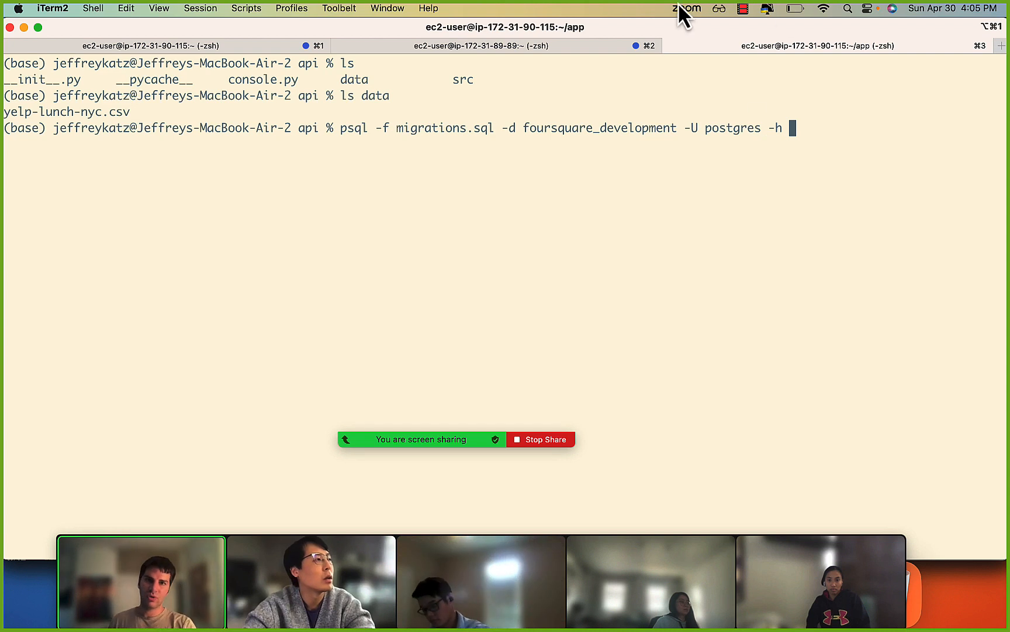
{"action": "key", "text": "super+v"}
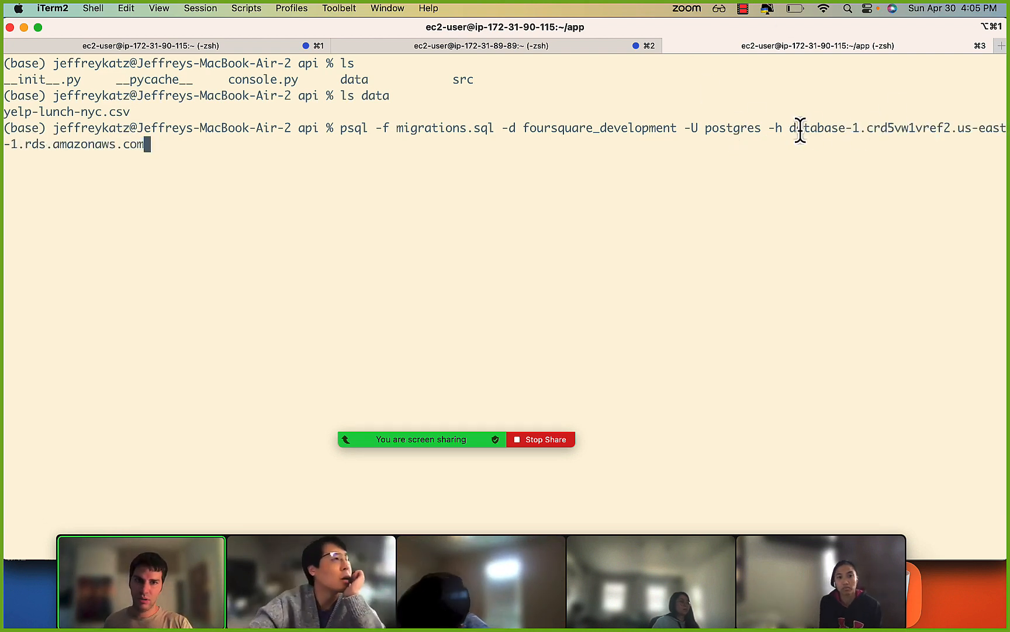
Examine the parts of the composed psql command: the migrations.sql file, the database, the postgres user and the RDS host.
{"action": "left_click_drag", "start_coordinate": [804, 129], "coordinate": [896, 127]}
{"action": "left_click", "coordinate": [895, 124]}
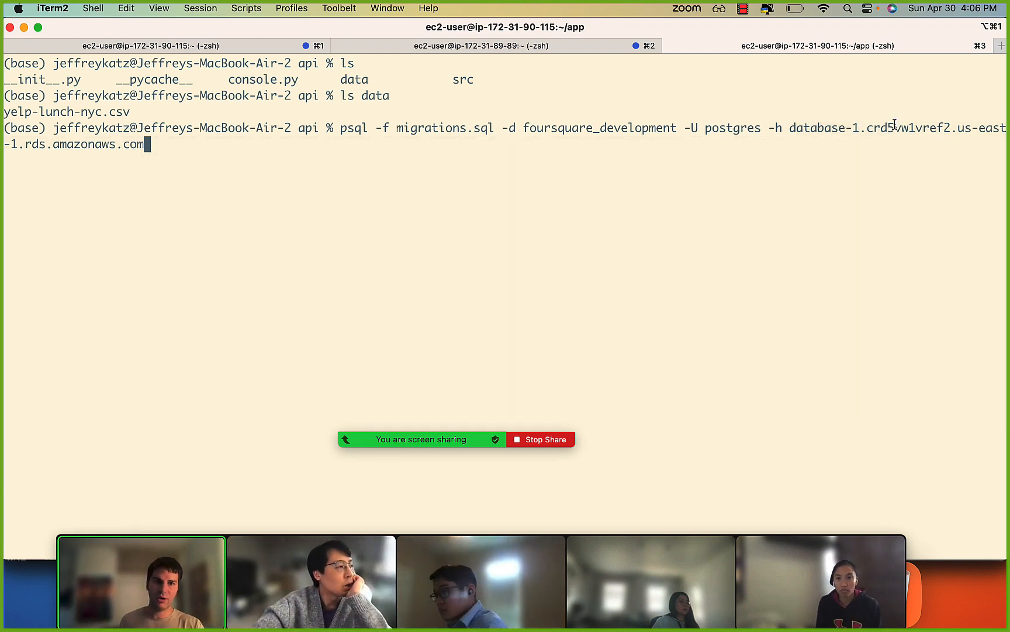
{"action": "left_click_drag", "start_coordinate": [785, 135], "coordinate": [812, 136]}
{"action": "left_click", "coordinate": [812, 136]}
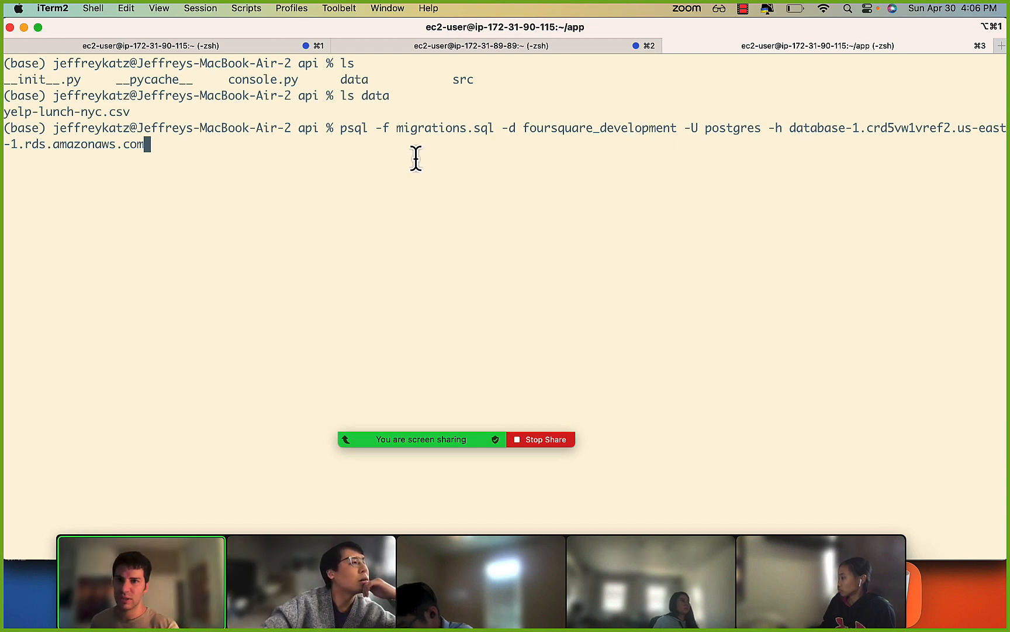
{"action": "double_click", "coordinate": [349, 128]}
{"action": "left_click", "coordinate": [398, 127]}
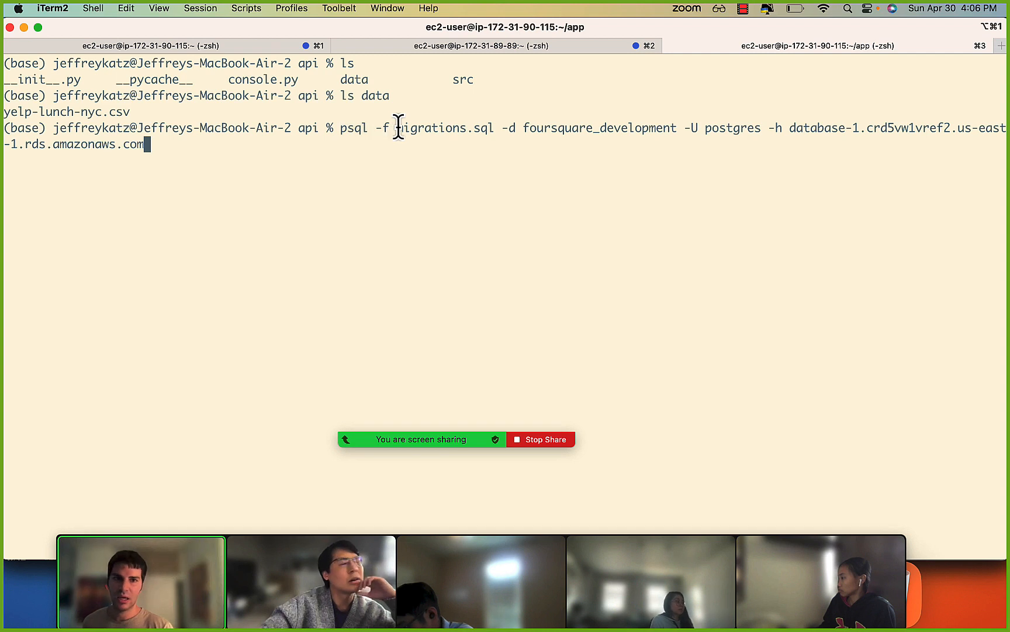
{"action": "left_click_drag", "start_coordinate": [334, 134], "coordinate": [360, 133]}
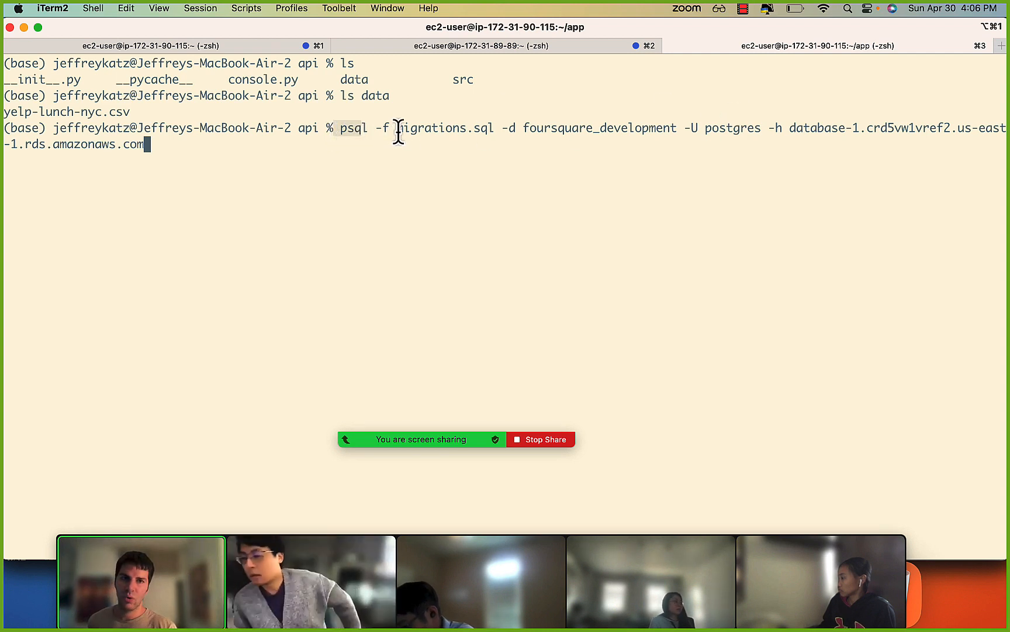
{"action": "left_click_drag", "start_coordinate": [765, 129], "coordinate": [821, 127]}
{"action": "left_click", "coordinate": [717, 129]}
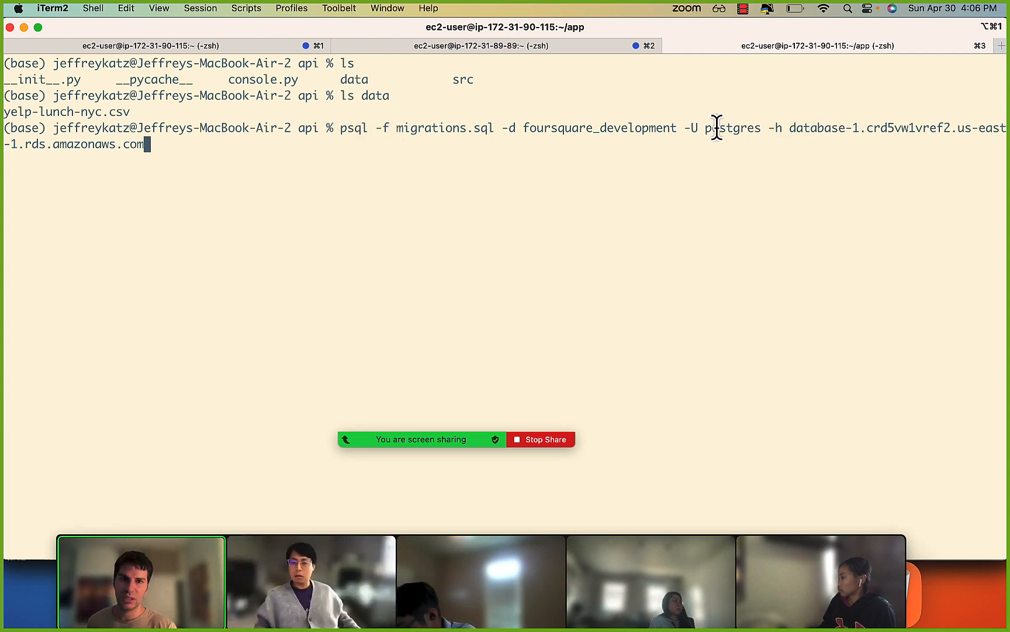
{"action": "left_click_drag", "start_coordinate": [354, 129], "coordinate": [749, 149]}
{"action": "left_click", "coordinate": [768, 151]}
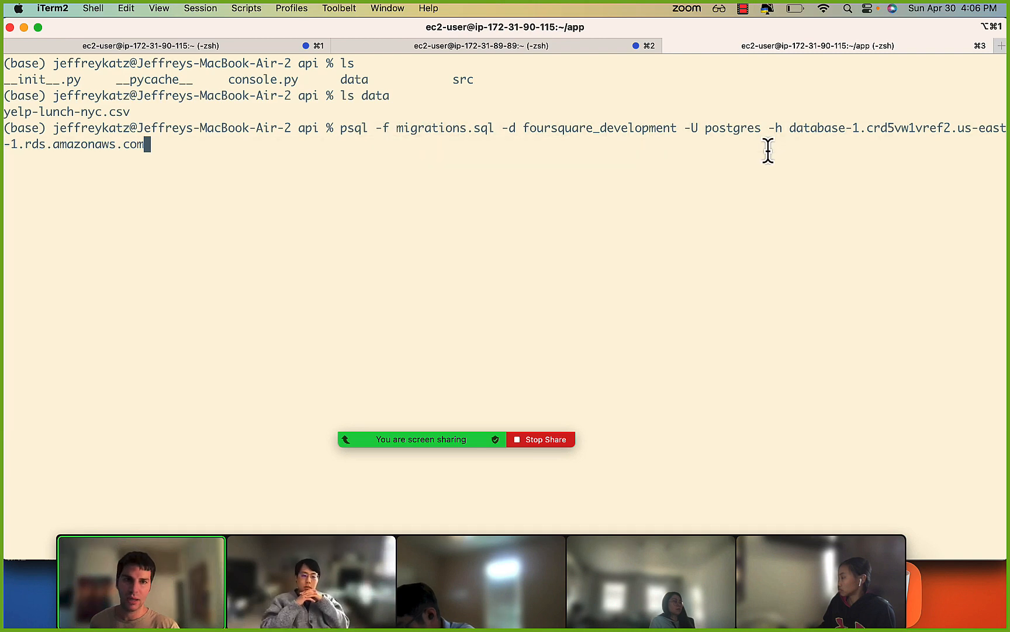
{"action": "left_click_drag", "start_coordinate": [799, 126], "coordinate": [821, 127]}
{"action": "left_click", "coordinate": [821, 127]}
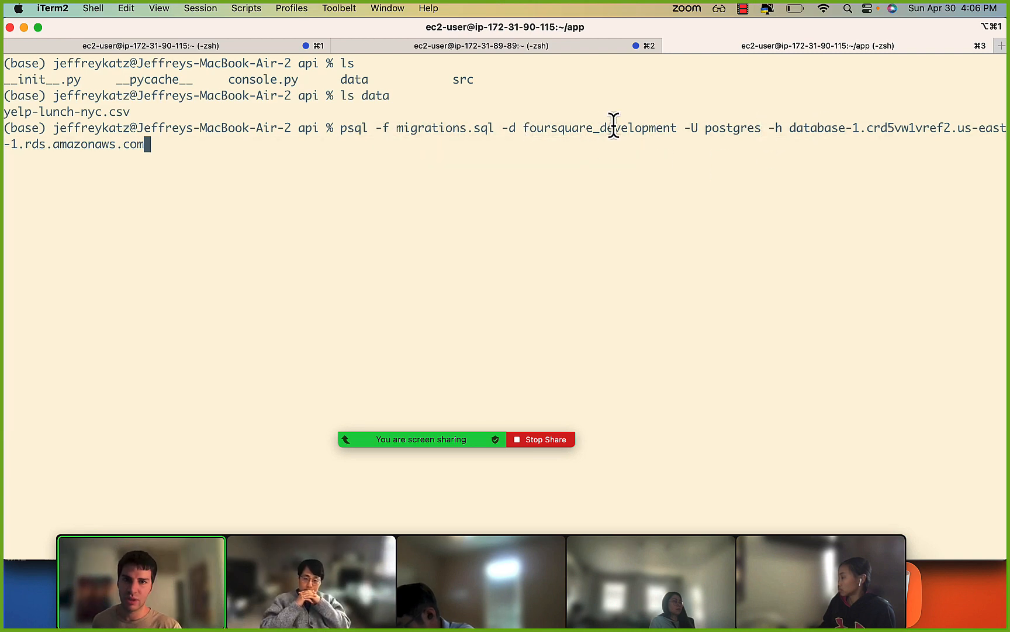
Switch to Chrome and examine the psycopg2 connect call in the Untitled89.ipynb Colab notebook, especially its database, user and host arguments.
{"action": "key", "text": "super+Tab"}
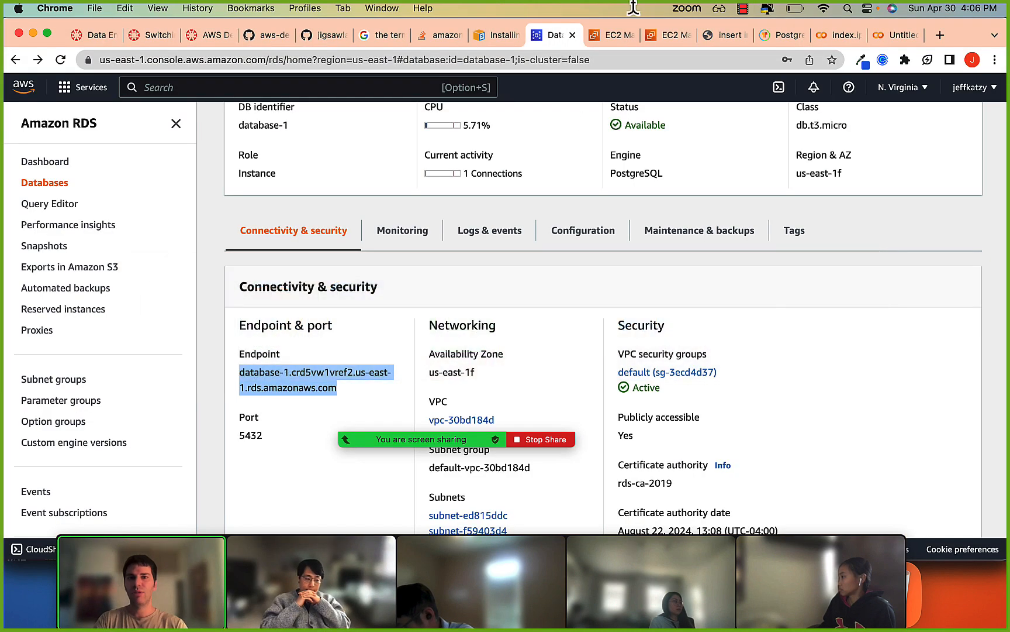
{"action": "left_click", "coordinate": [886, 37]}
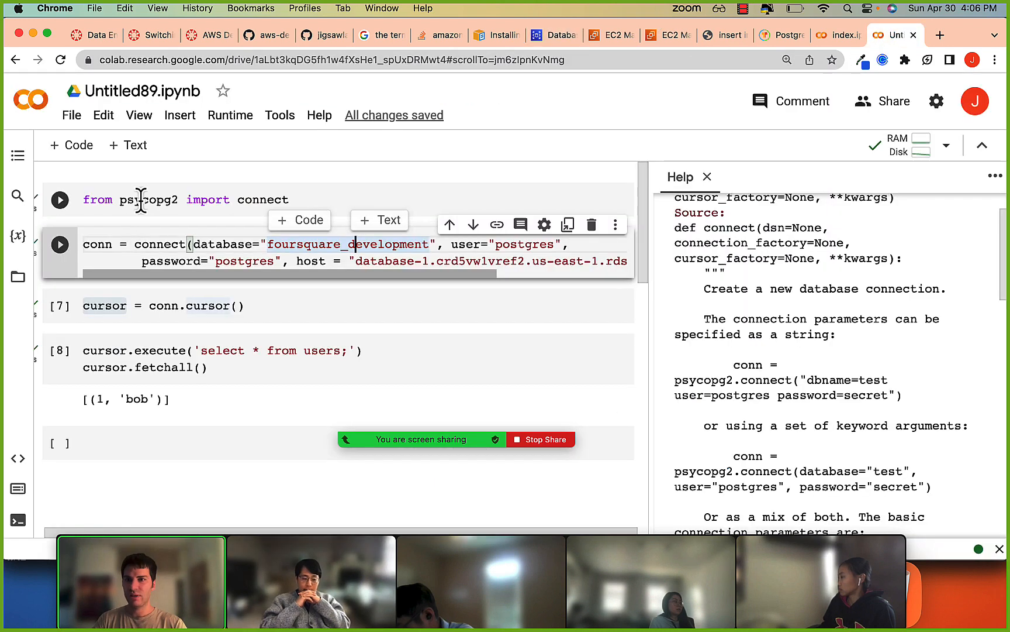
{"action": "left_click", "coordinate": [199, 200]}
{"action": "left_click_drag", "start_coordinate": [117, 244], "coordinate": [157, 261]}
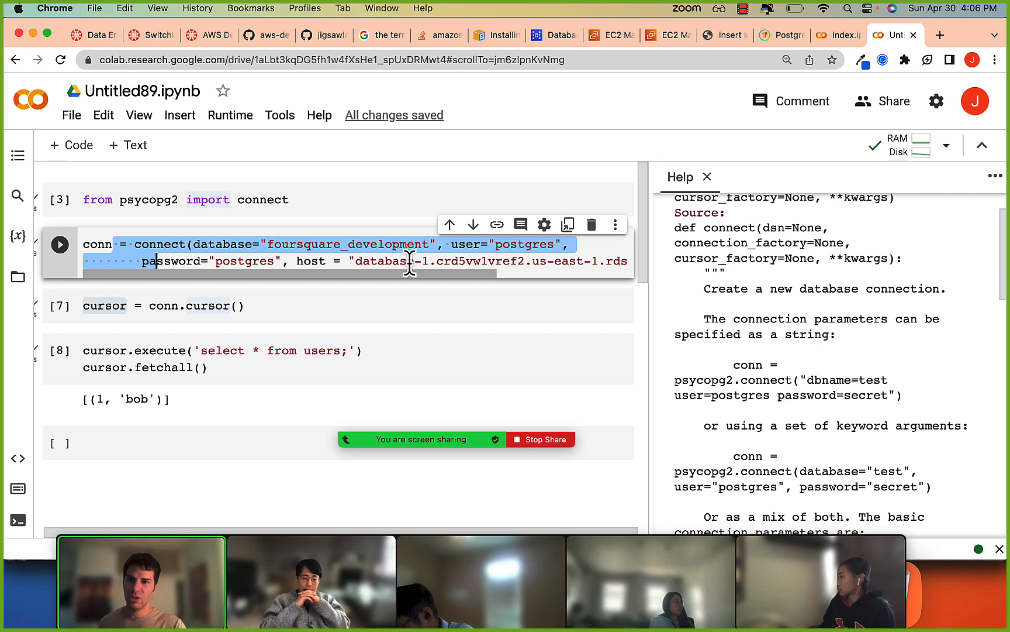
{"action": "left_click_drag", "start_coordinate": [296, 261], "coordinate": [448, 260]}
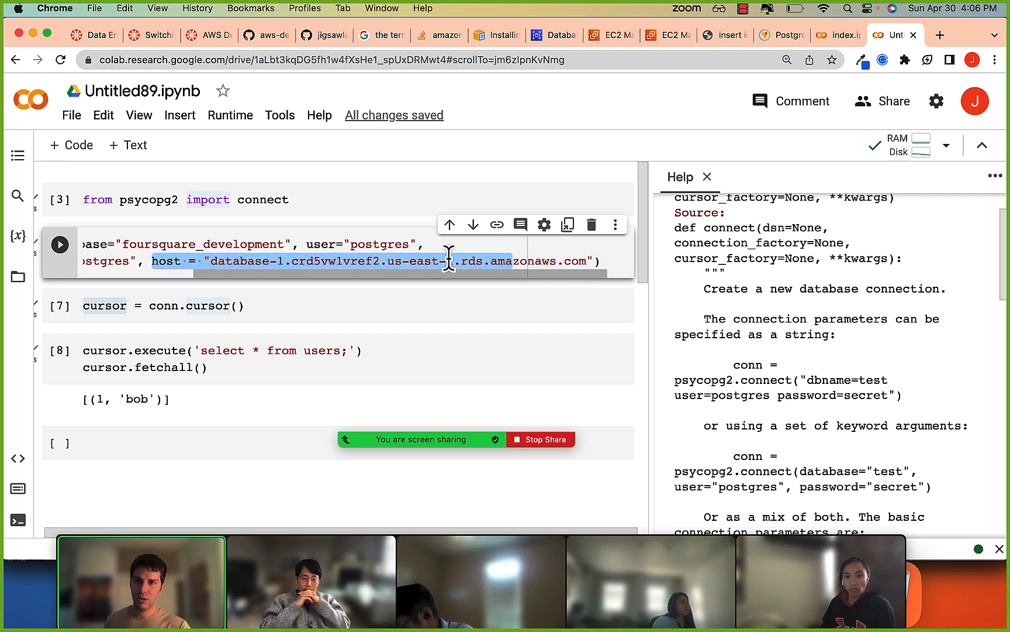
{"action": "scroll", "coordinate": [449, 261], "scroll_direction": "left", "scroll_amount": 2}
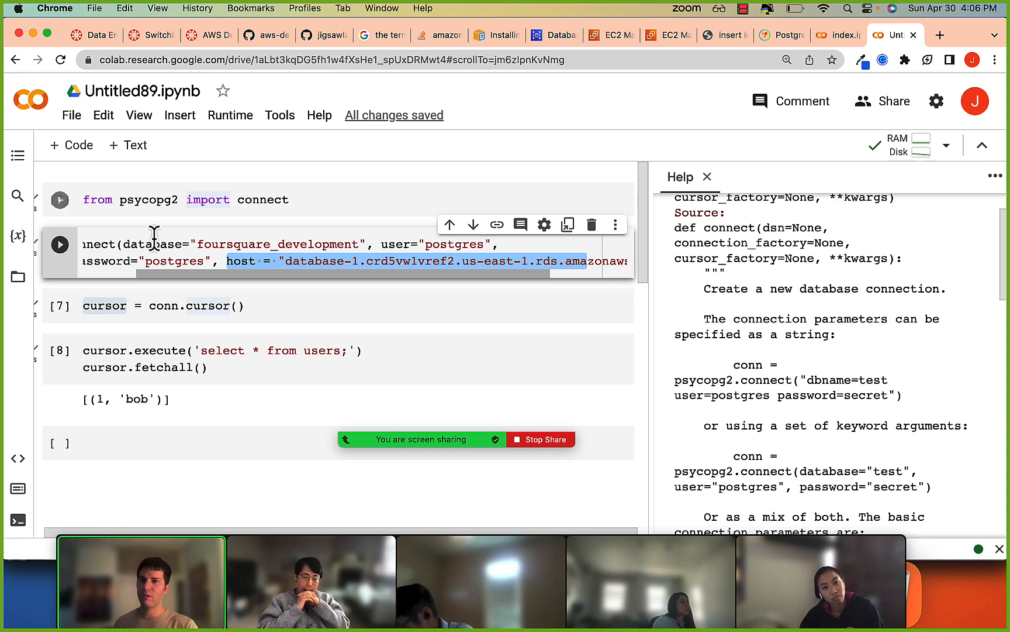
{"action": "left_click_drag", "start_coordinate": [234, 244], "coordinate": [266, 265]}
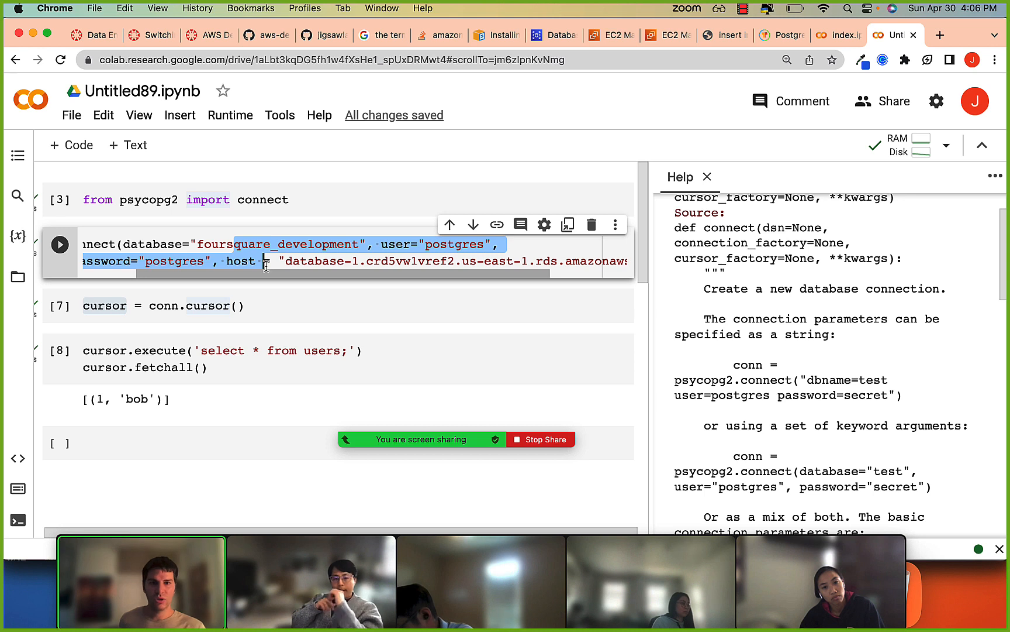
{"action": "scroll", "coordinate": [266, 264], "scroll_direction": "right", "scroll_amount": 3}
{"action": "scroll", "coordinate": [252, 270], "scroll_direction": "left", "scroll_amount": 2}
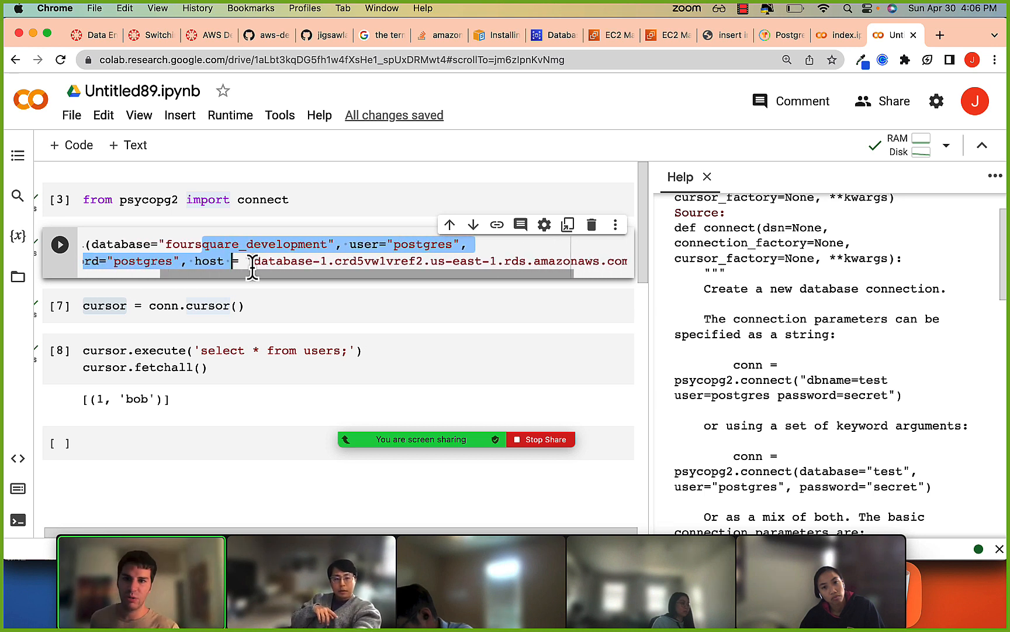
{"action": "key", "text": "Left"}
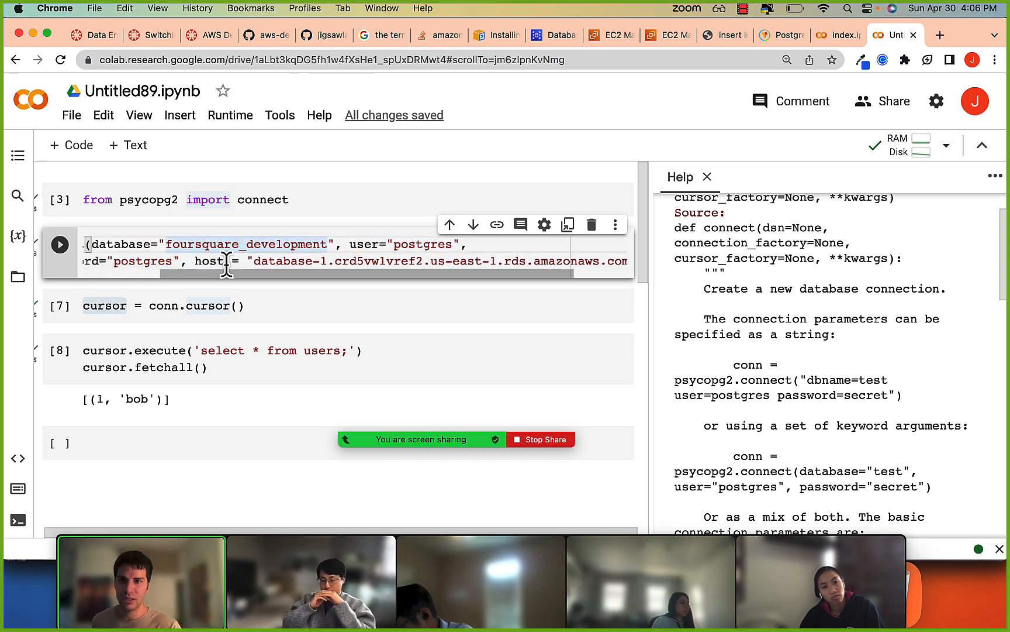
{"action": "left_click_drag", "start_coordinate": [226, 263], "coordinate": [428, 261]}
{"action": "left_click", "coordinate": [311, 261]}
{"action": "left_click", "coordinate": [438, 261]}
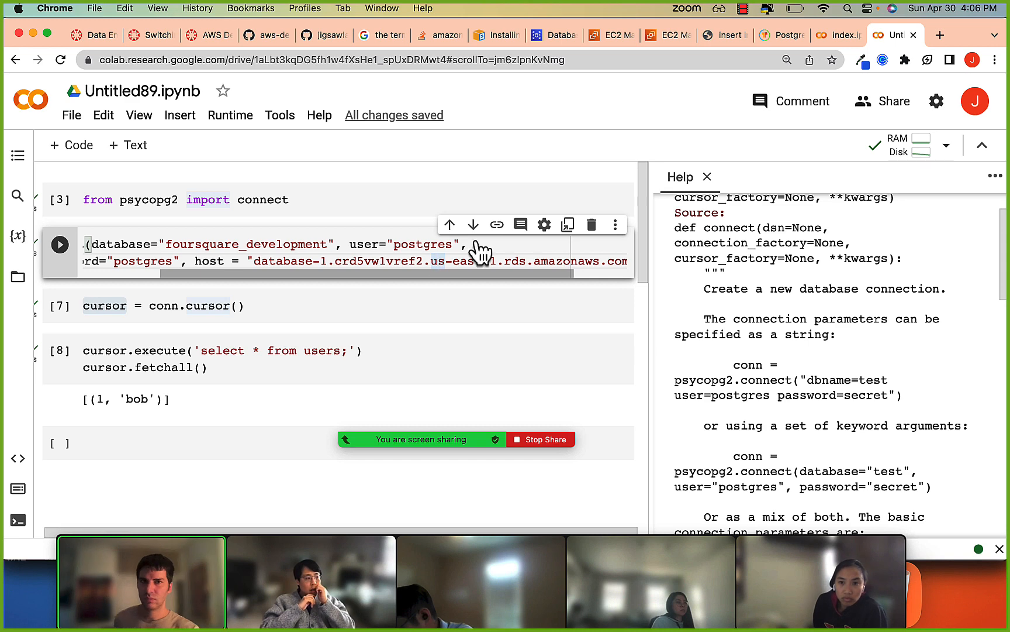
{"action": "left_click", "coordinate": [744, 9]}
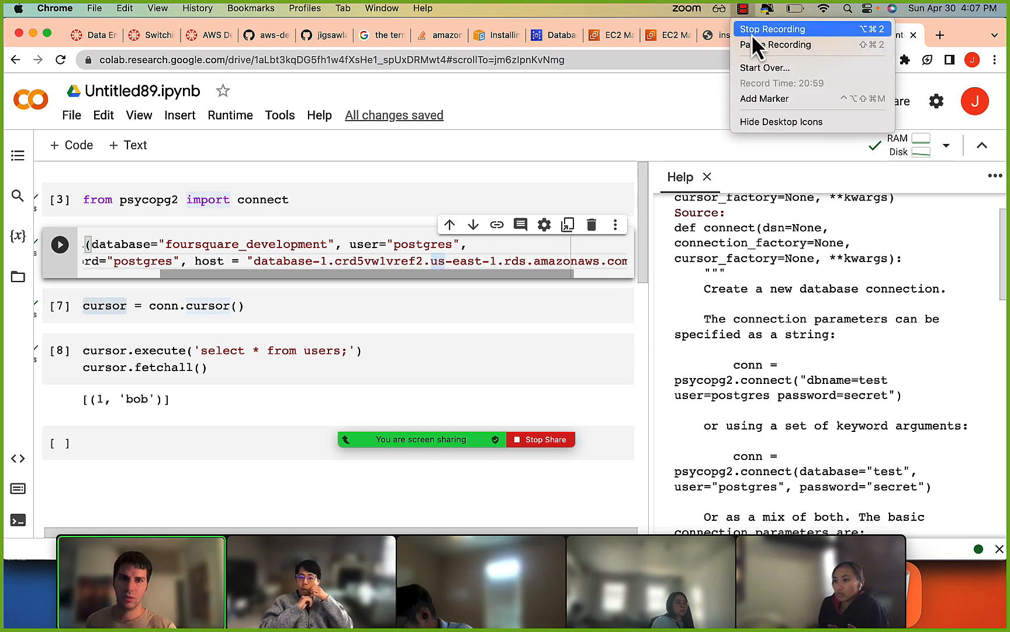